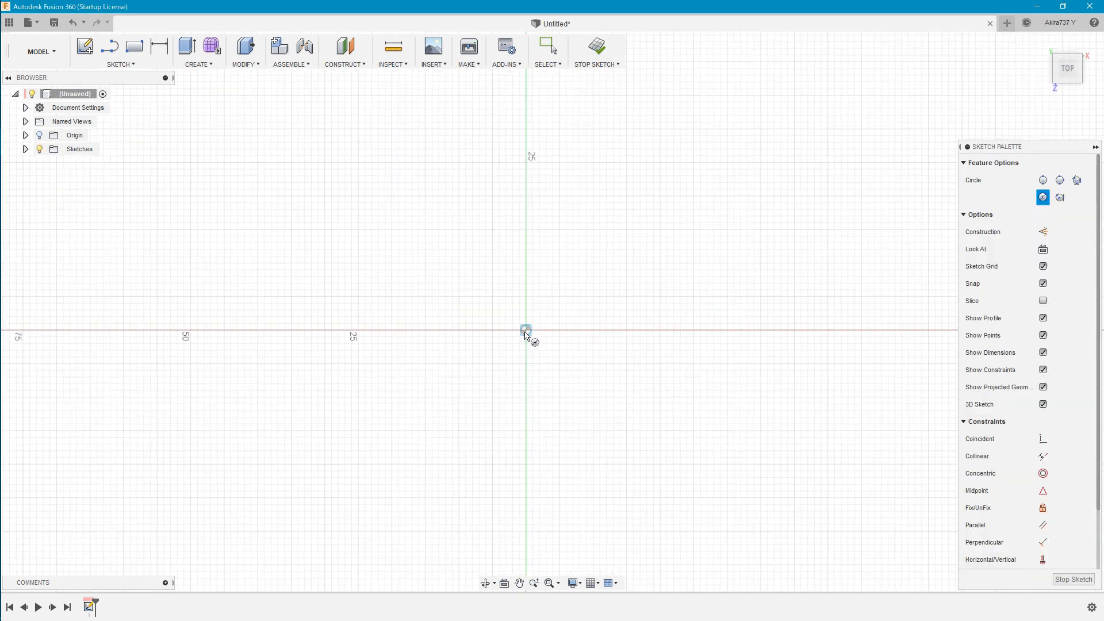
Step: Sketch two concentric circles centred on the origin, about 32.6 mm and 28.3 mm in diameter
click(526, 331)
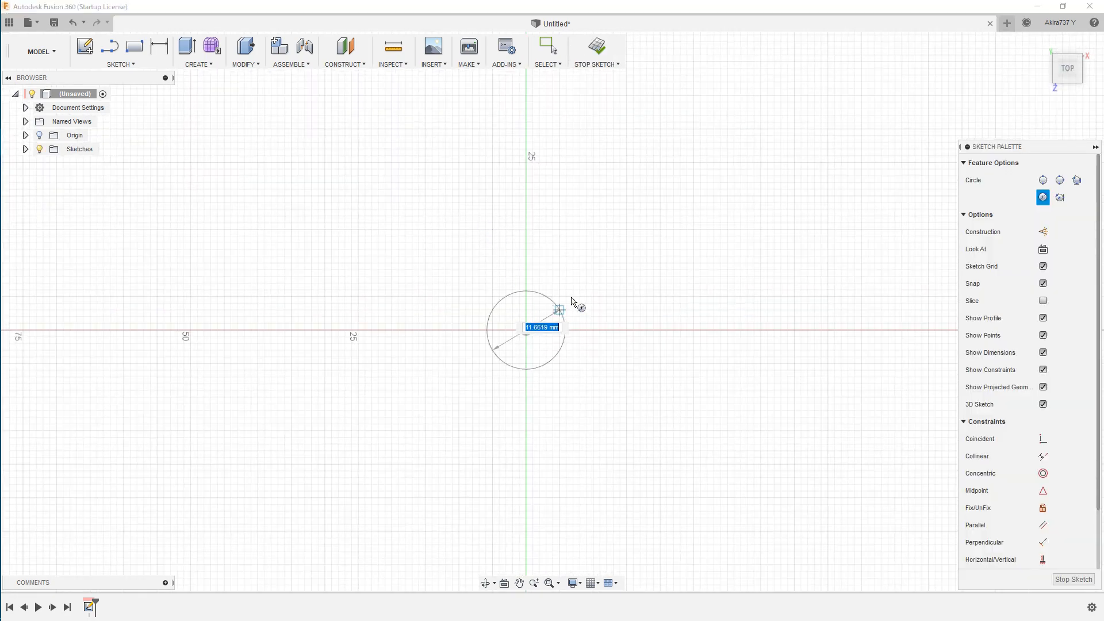
click(606, 257)
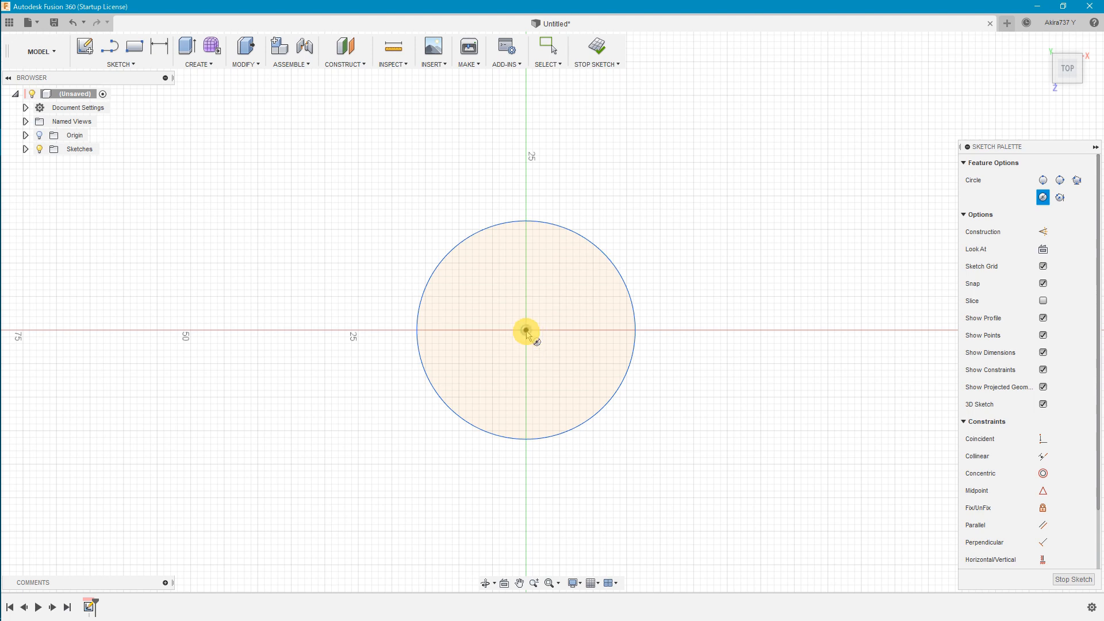
click(526, 332)
click(597, 269)
Step: Dimension the outer circle's diameter to 33 mm
scroll(581, 262, up, 2)
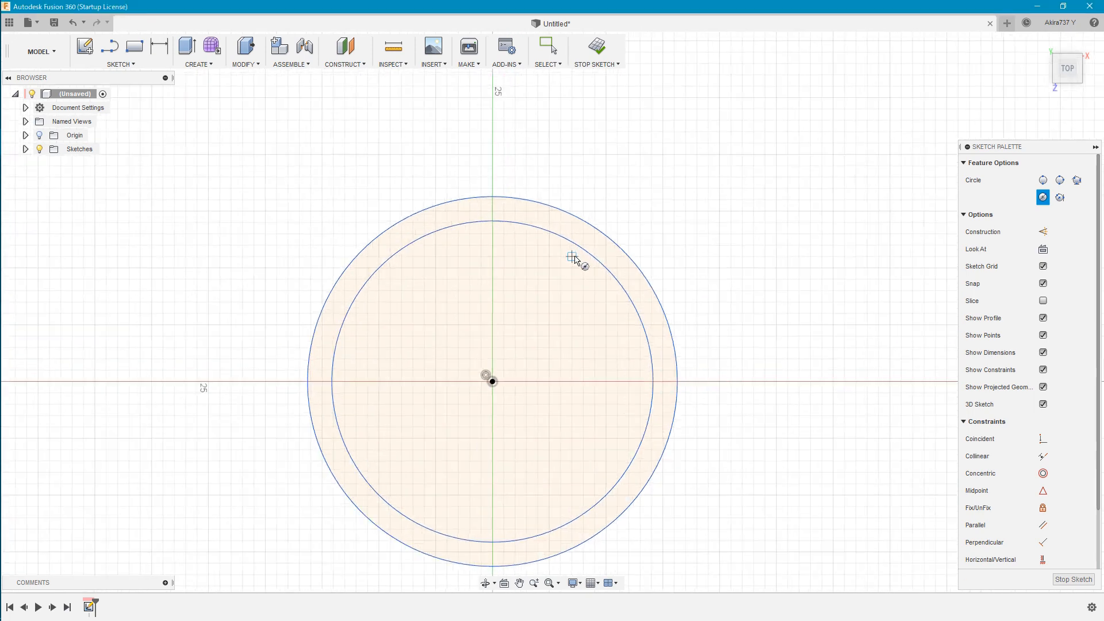
scroll(575, 256, up, 3)
click(154, 50)
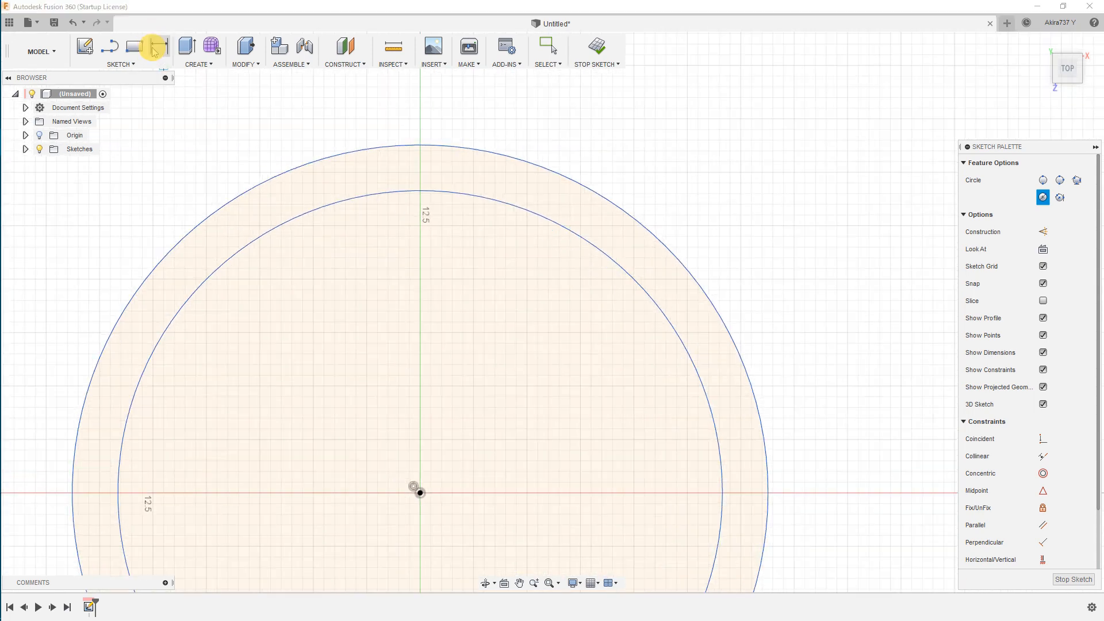
click(575, 181)
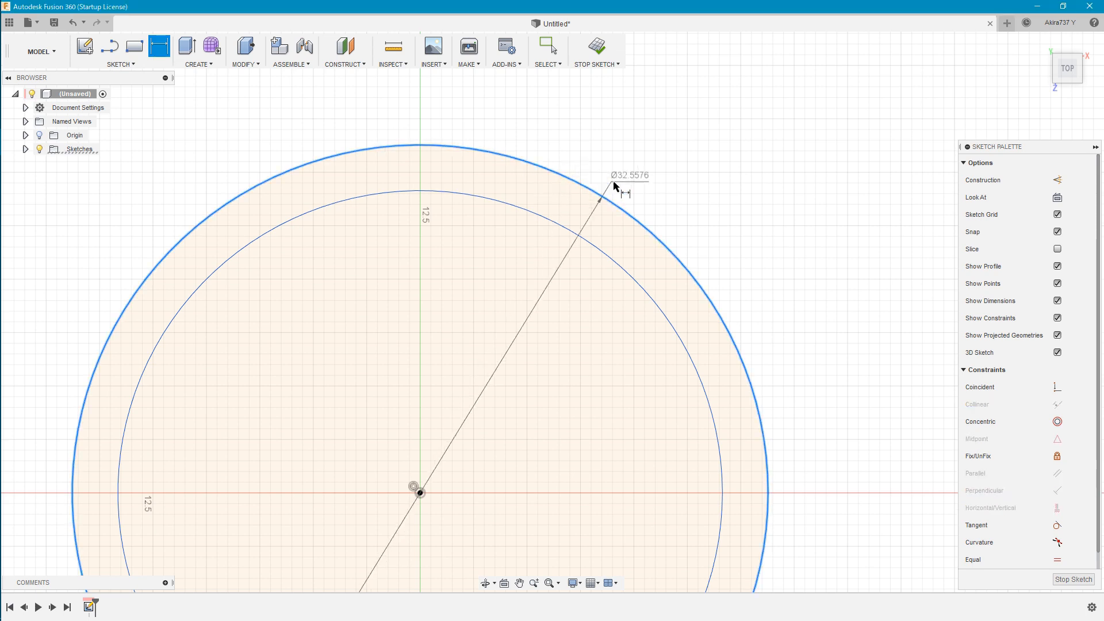
click(658, 183)
text(33)
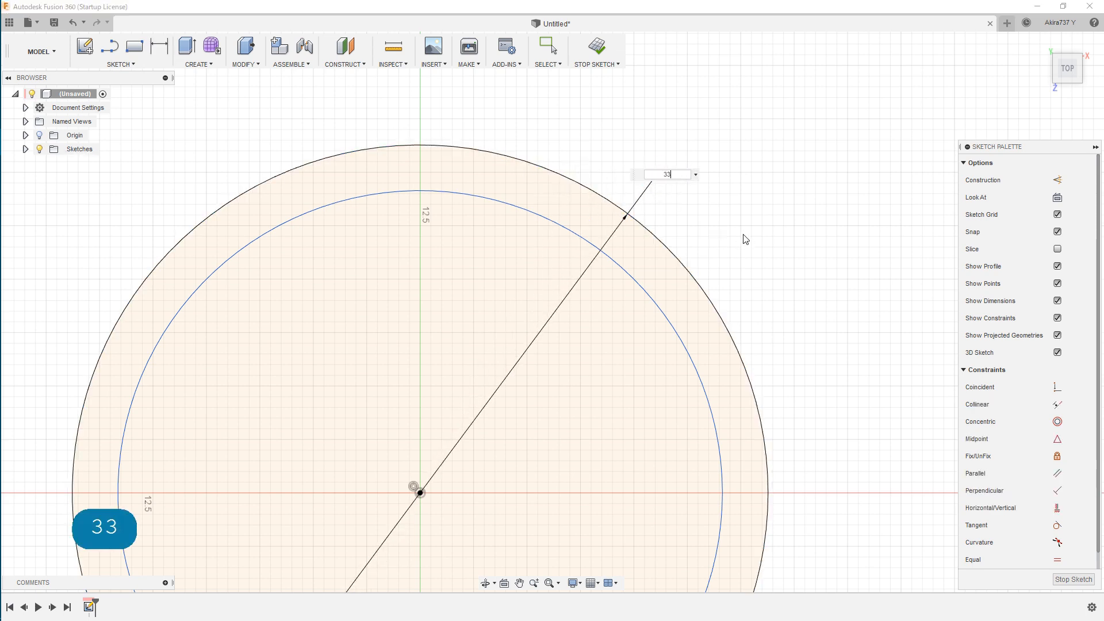
key(Return)
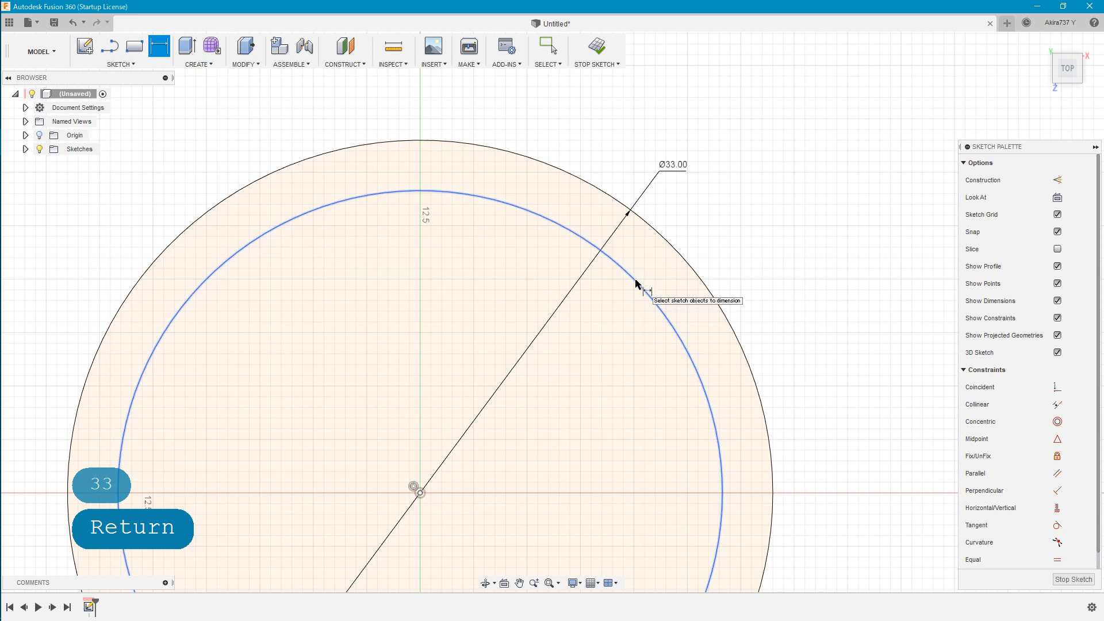
Step: Dimension the inner circle's diameter to 31 mm and end the dimension command
click(637, 286)
click(683, 203)
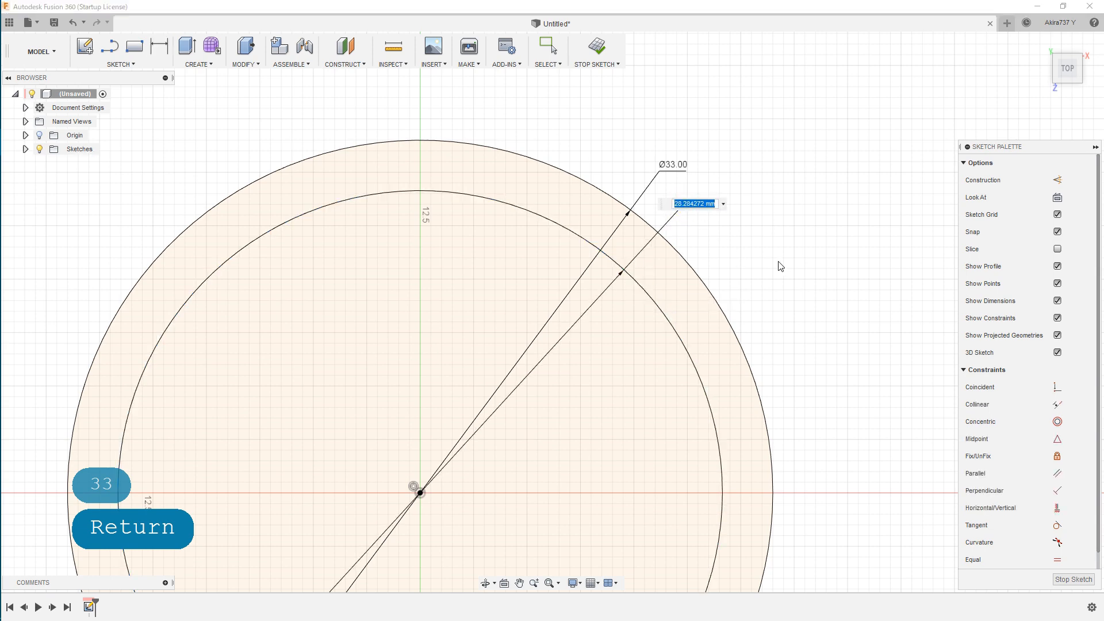
text(31)
key(Return)
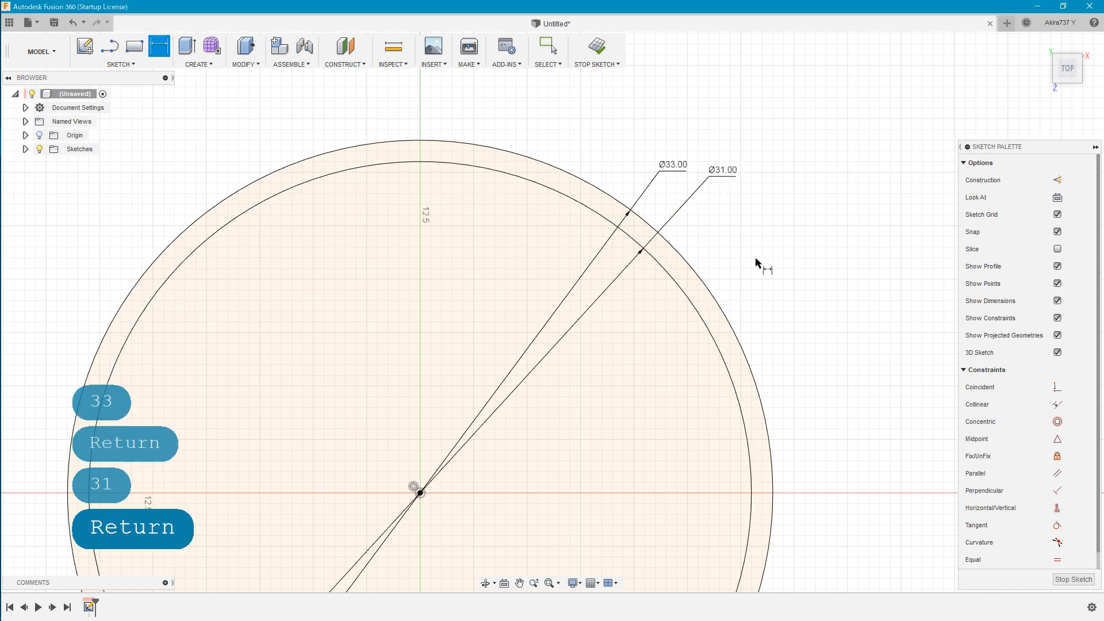
scroll(729, 253, up, 3)
right_click(733, 212)
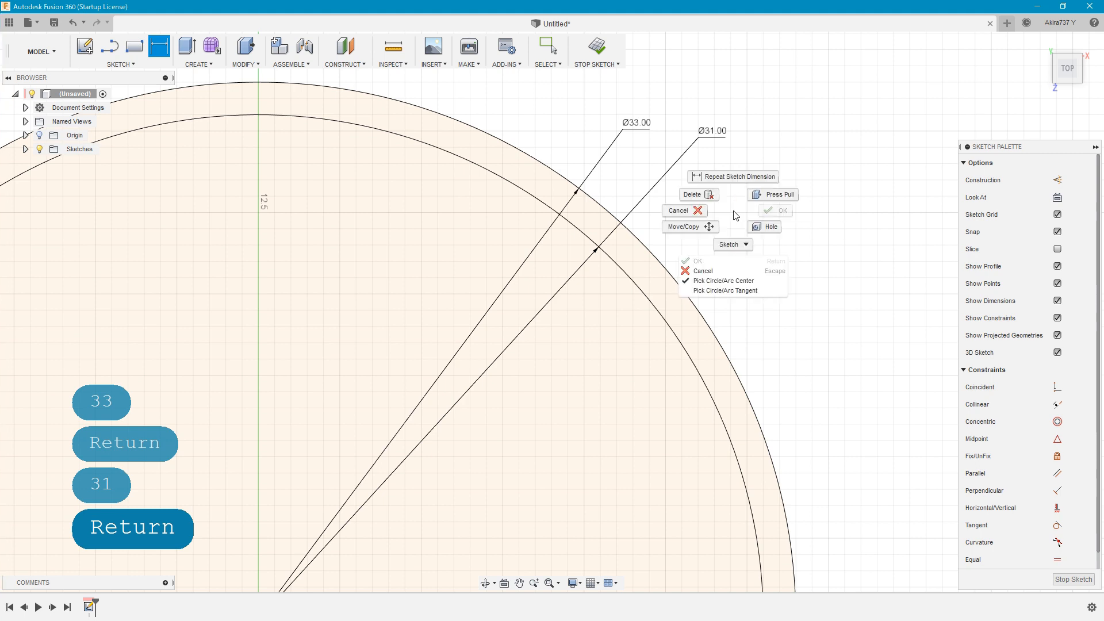
click(700, 211)
Step: Convert both the outer and the inner circle to construction geometry
click(656, 258)
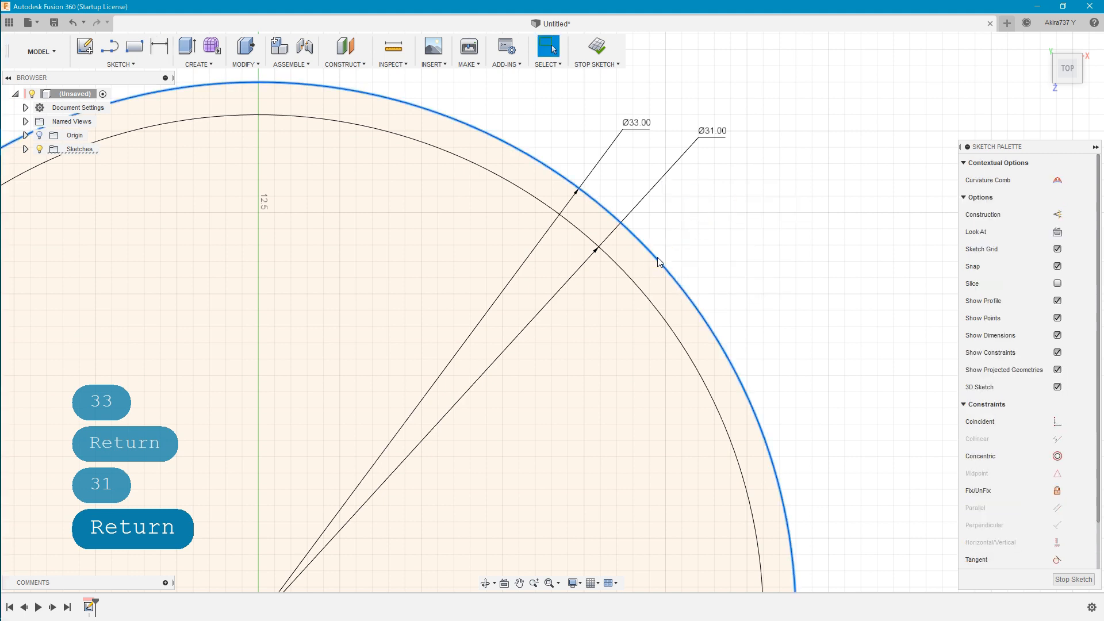
right_click(658, 261)
click(658, 338)
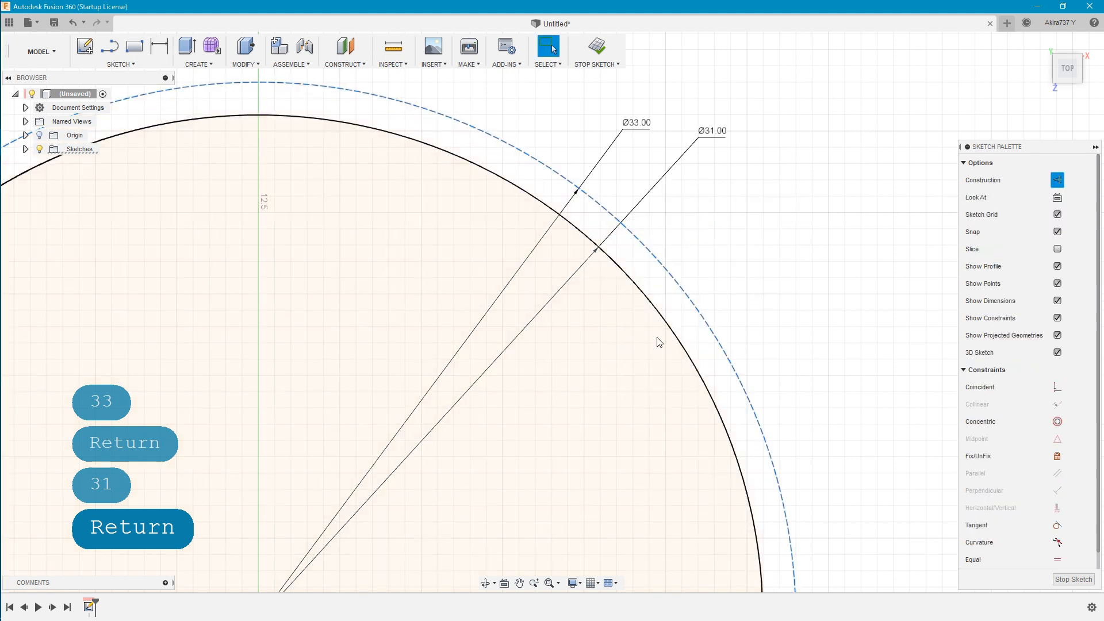
click(648, 303)
right_click(647, 303)
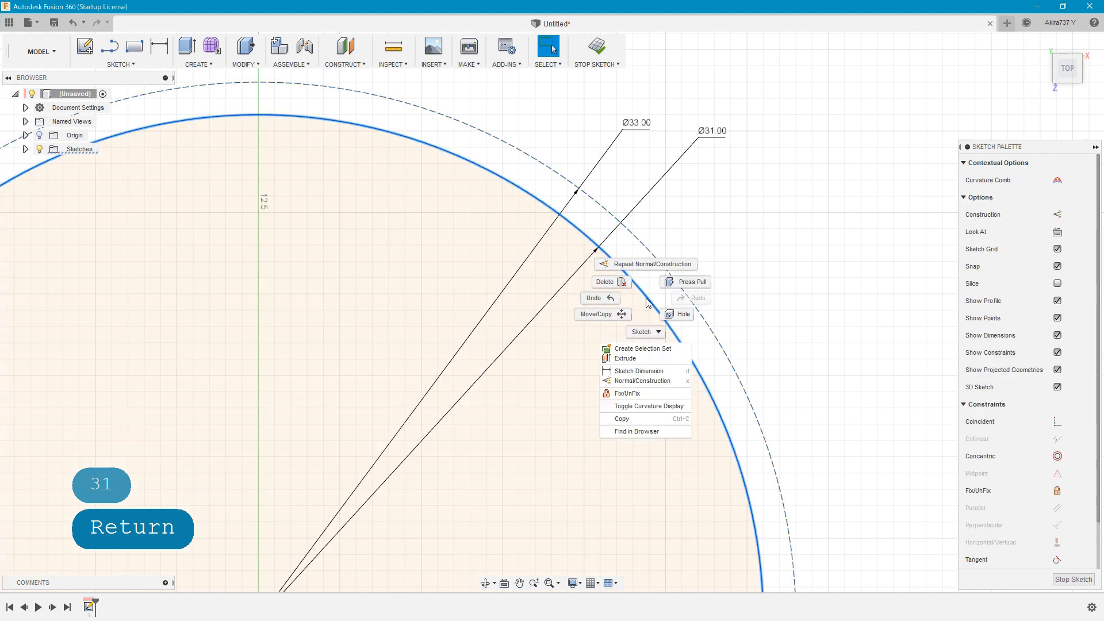
click(647, 382)
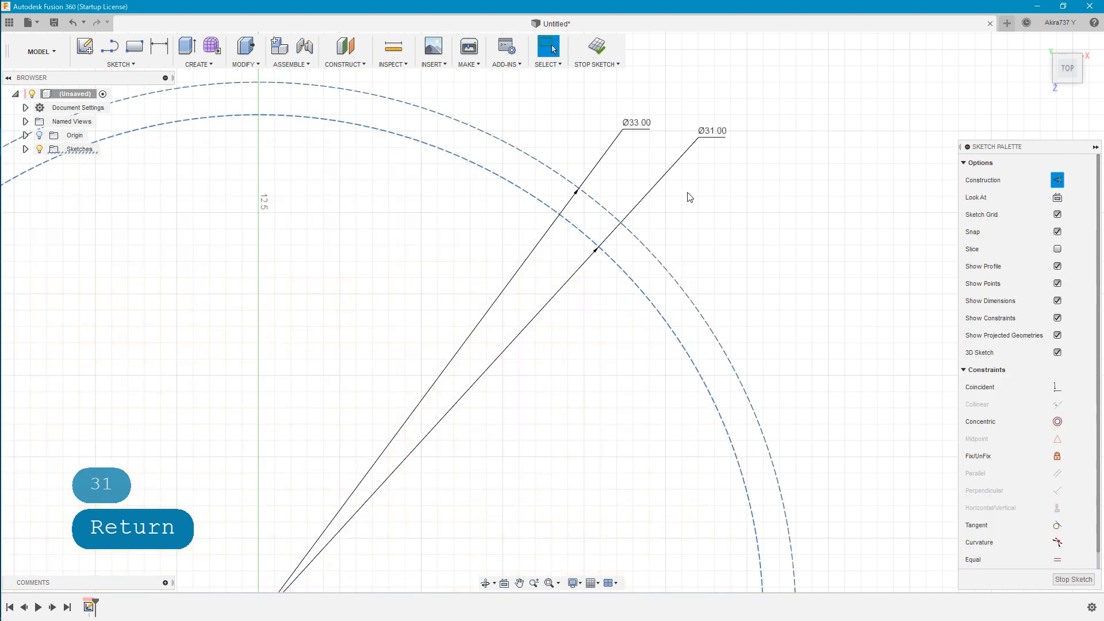
Step: Sketch a horizontal line from the origin along the red axis to a point just beyond the outer circle
scroll(687, 197, down, 5)
scroll(708, 333, up, 4)
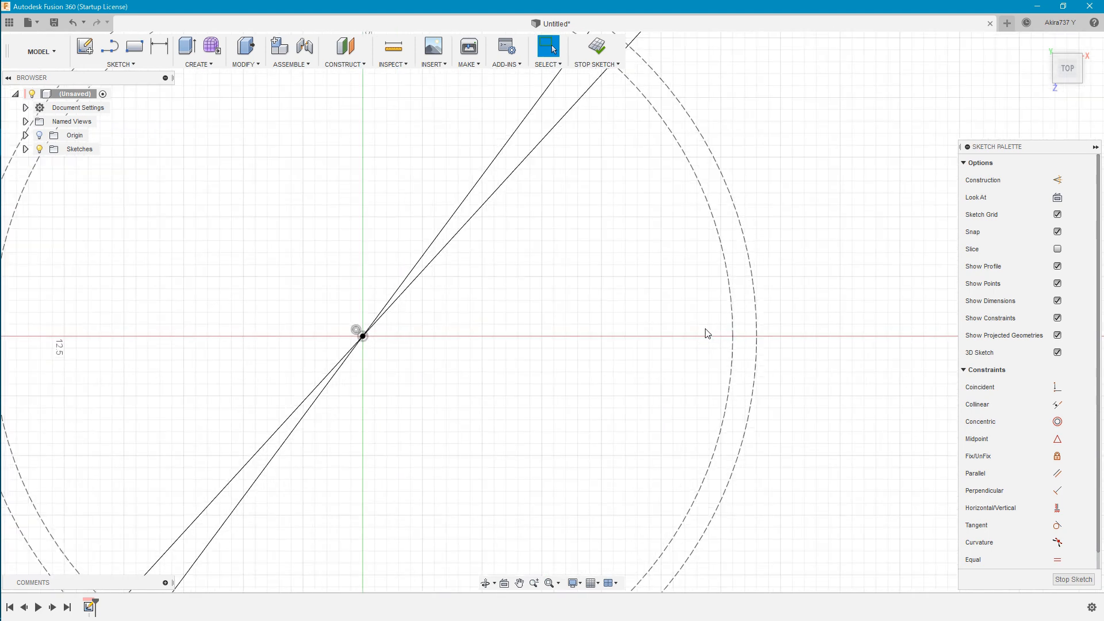
click(113, 52)
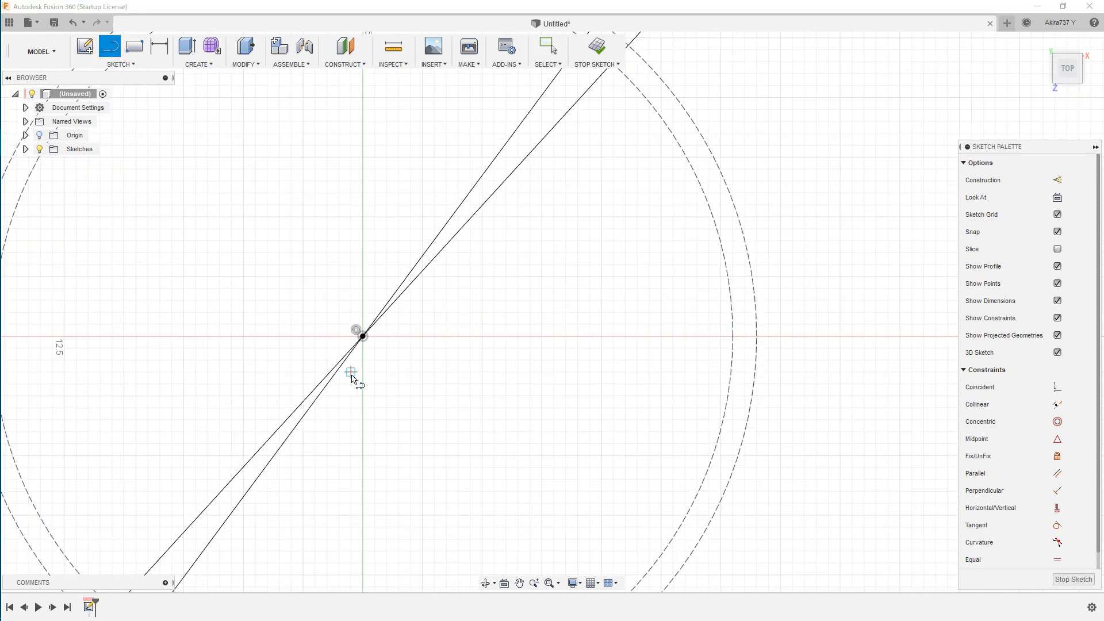
click(362, 336)
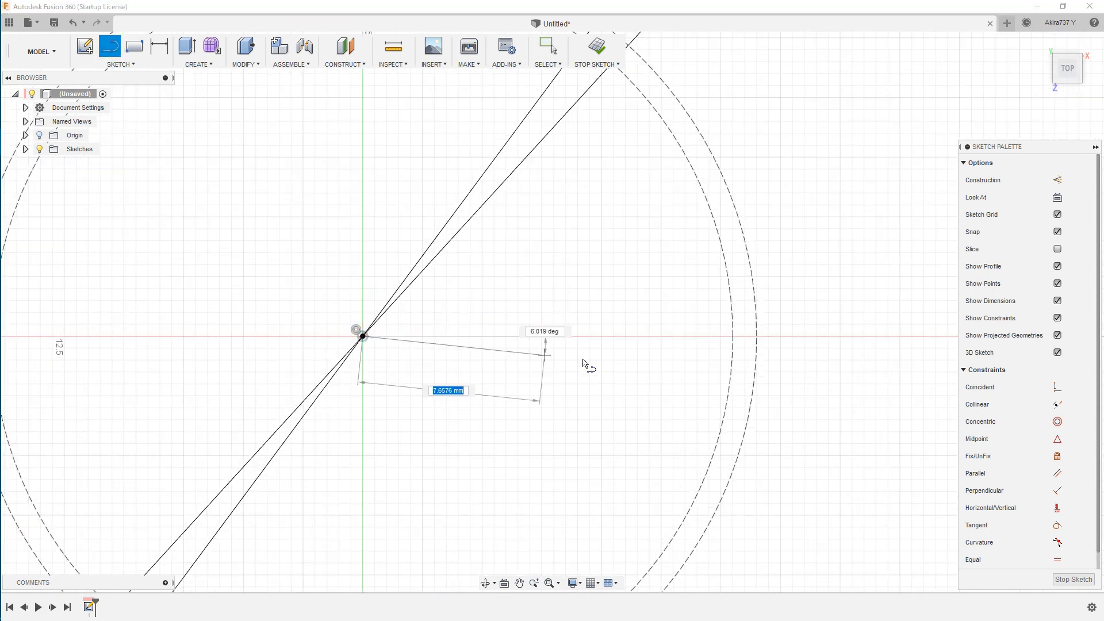
click(780, 336)
click(781, 365)
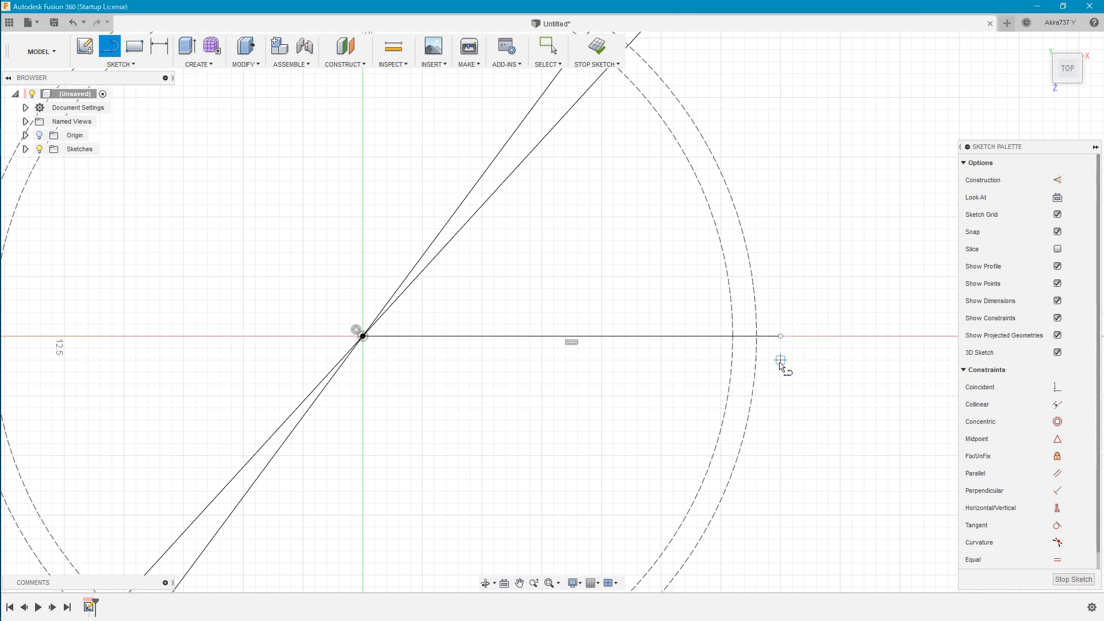
Step: Sketch two slanted lines from the origin to the outer circle, one slightly above and one slightly below the horizontal line
click(362, 337)
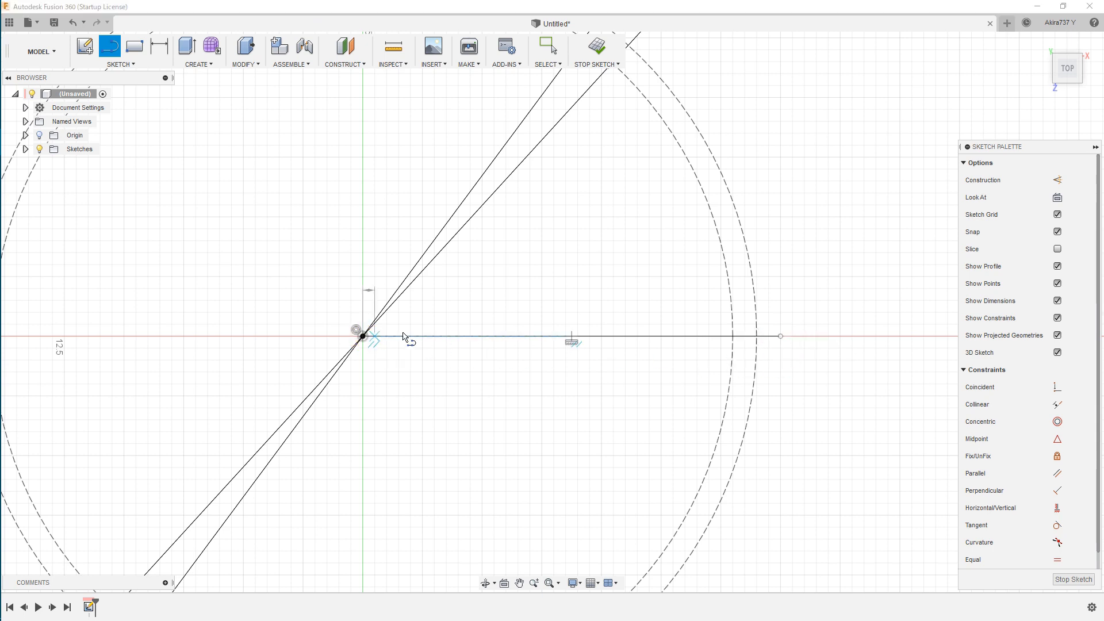
click(757, 300)
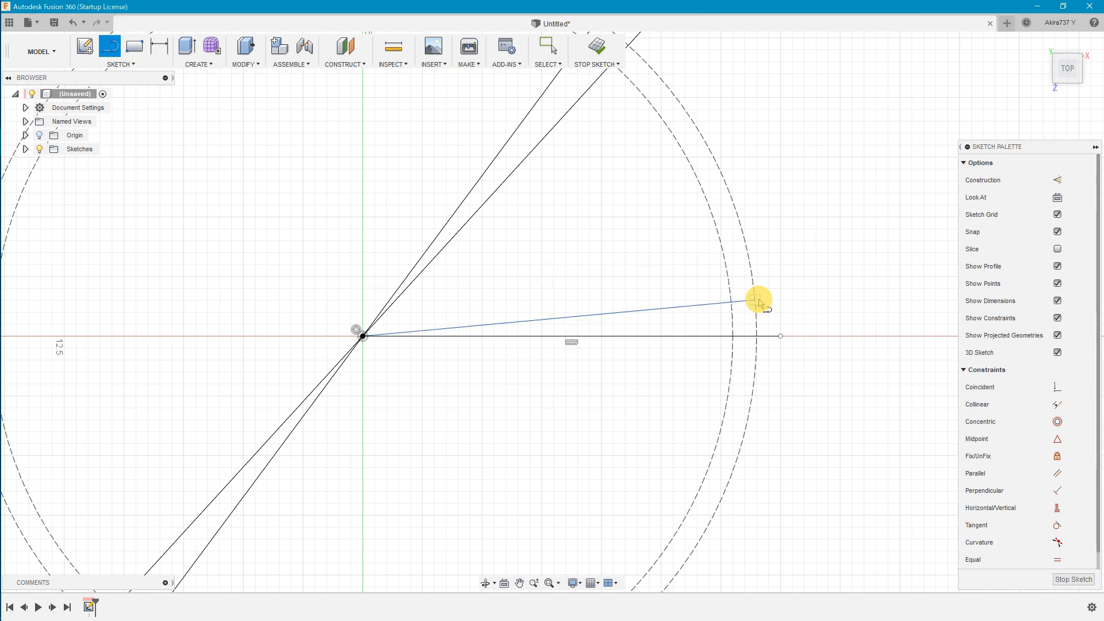
click(362, 337)
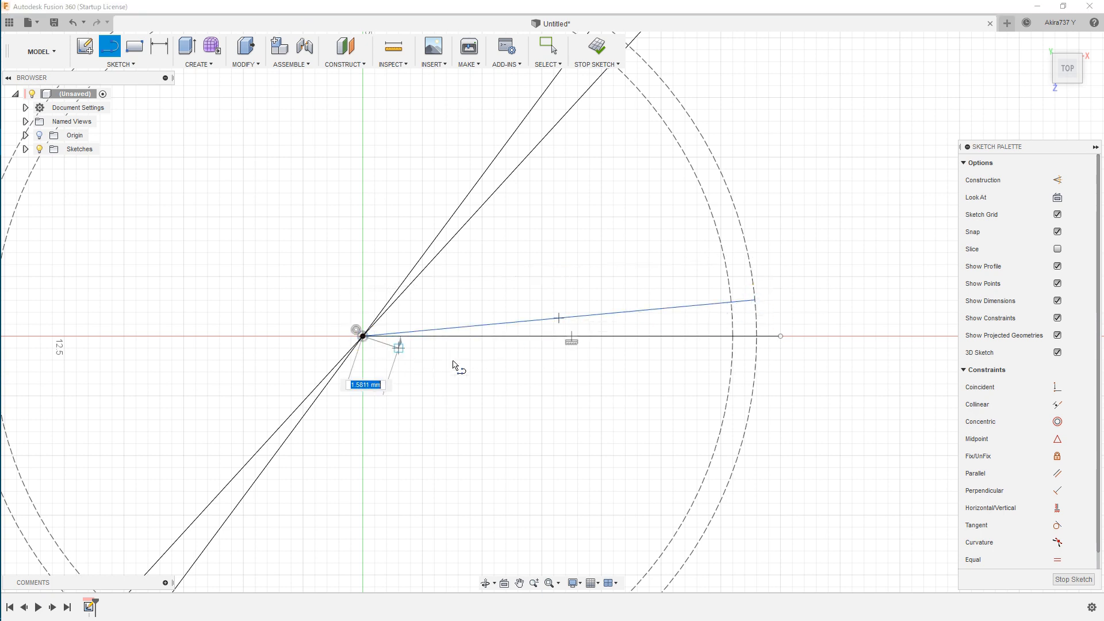
click(756, 367)
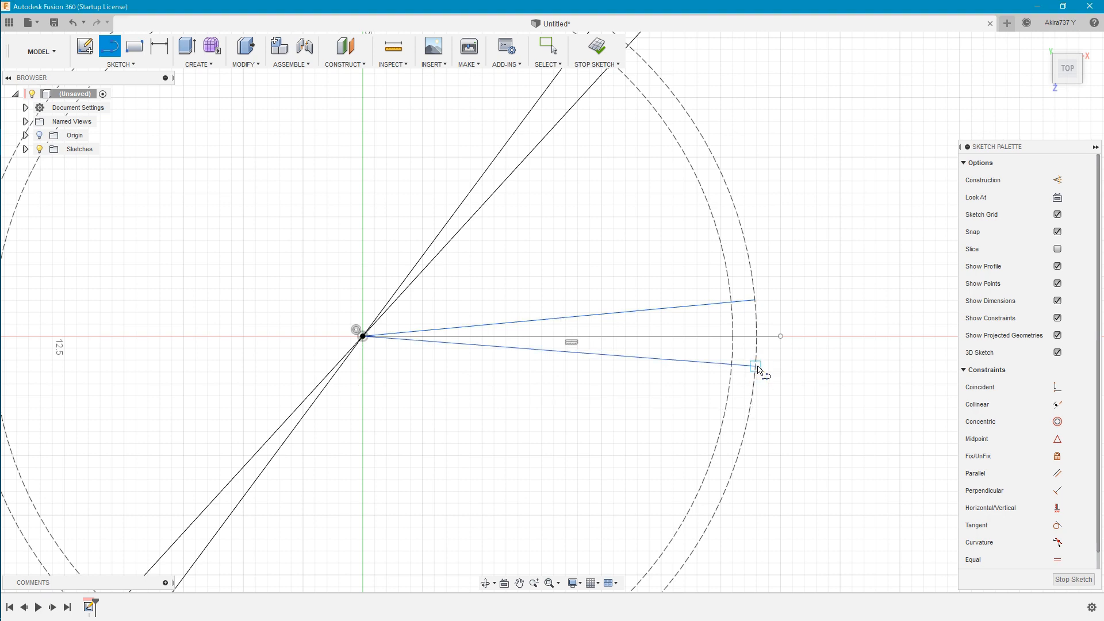
scroll(785, 304, up, 3)
right_click(782, 300)
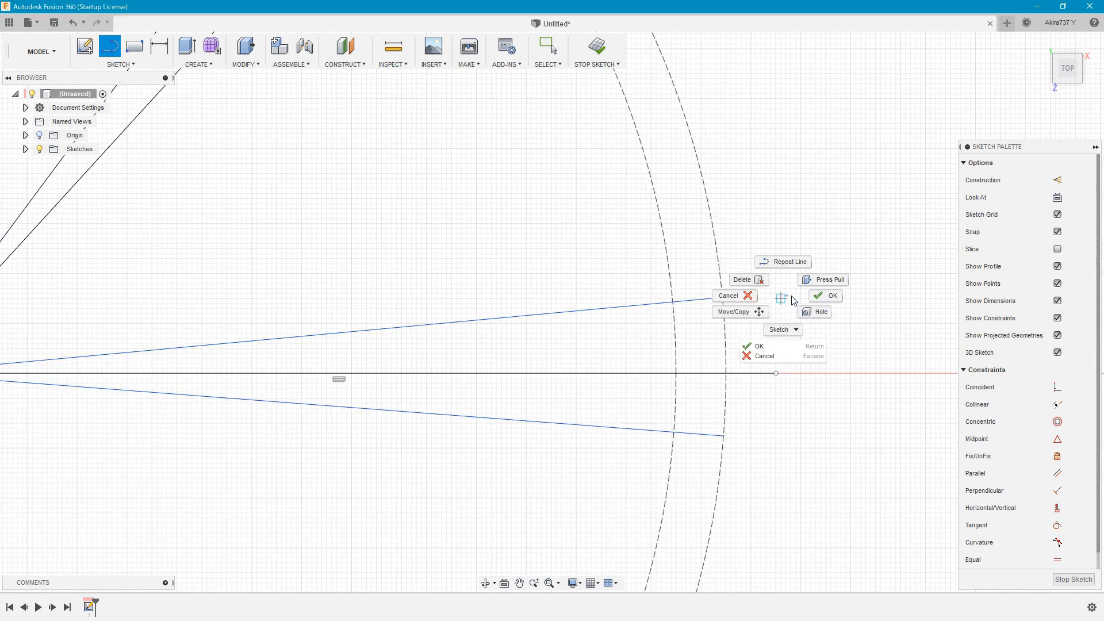
click(816, 300)
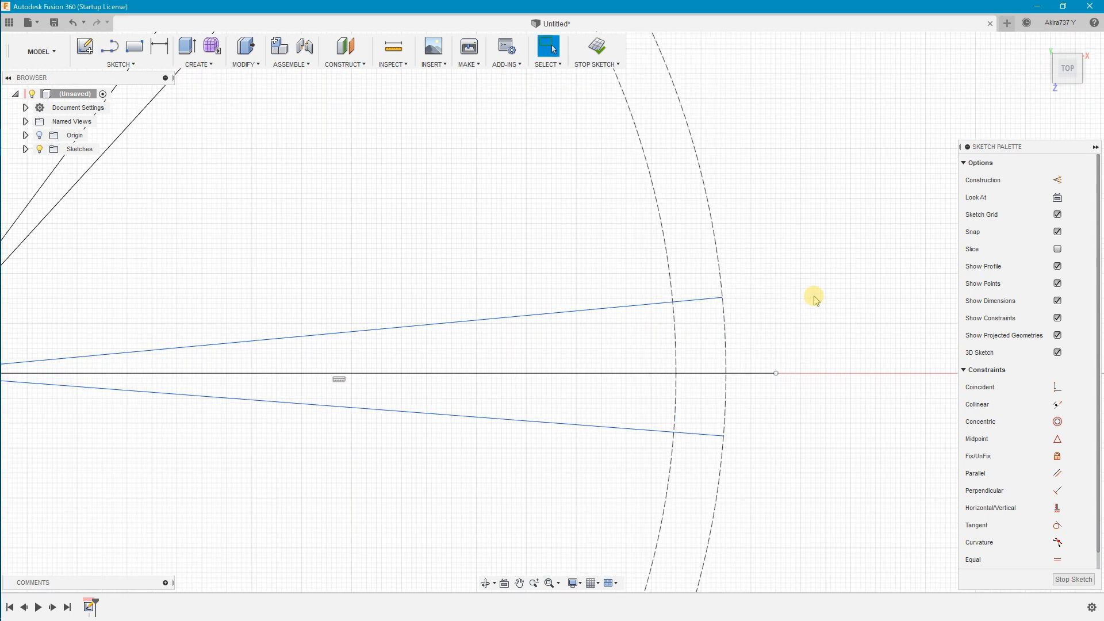
Step: Convert the horizontal line and both slanted lines to construction geometry
click(612, 309)
right_click(612, 310)
click(620, 394)
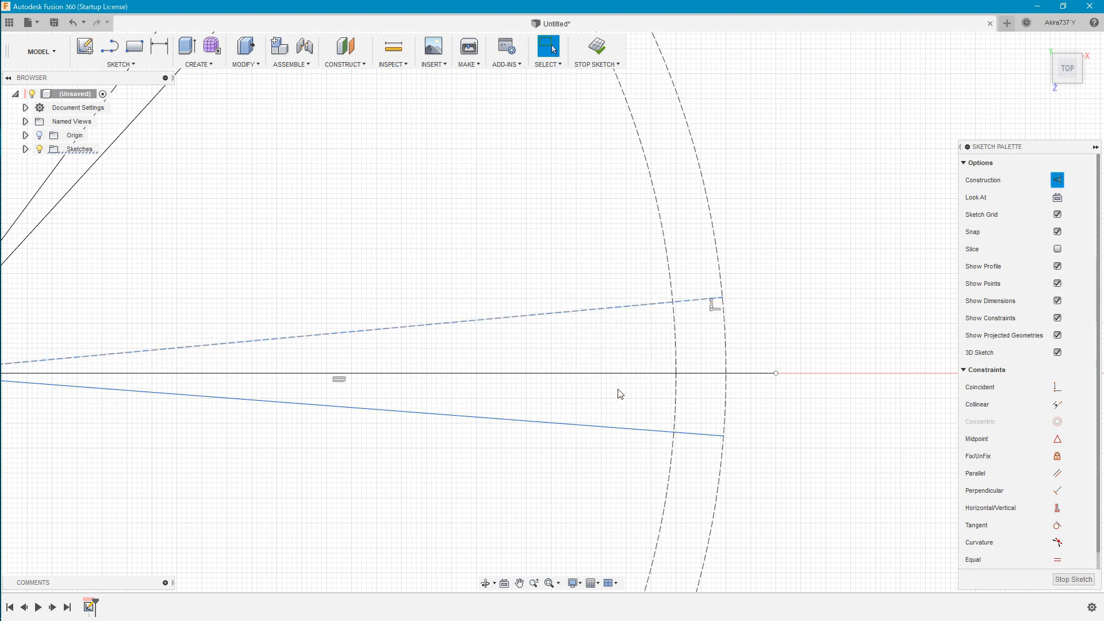
click(617, 374)
right_click(616, 375)
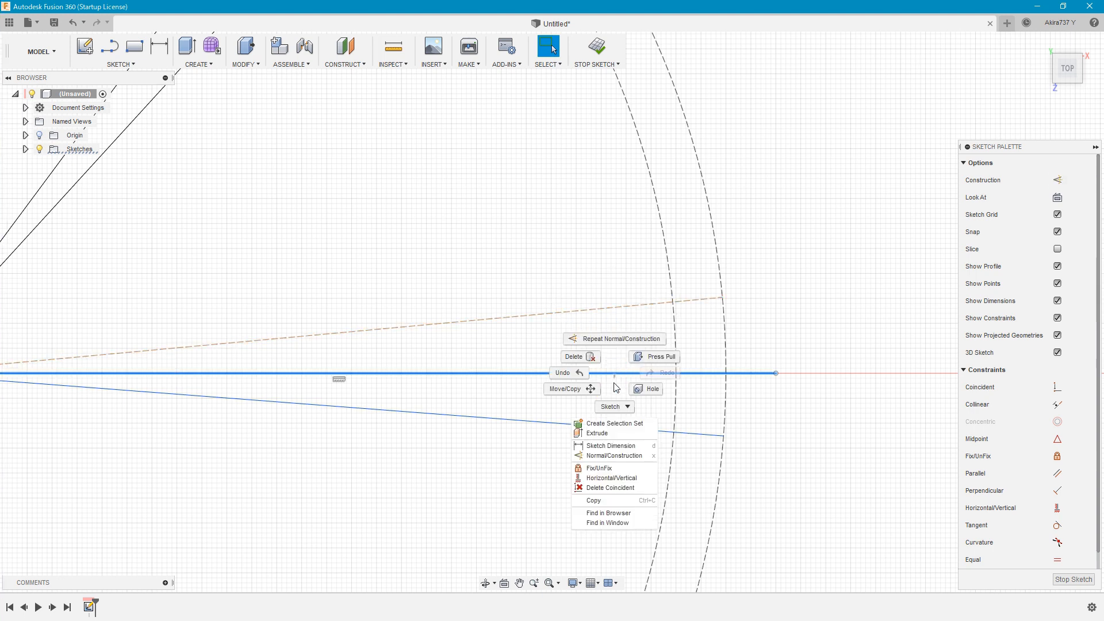
click(618, 455)
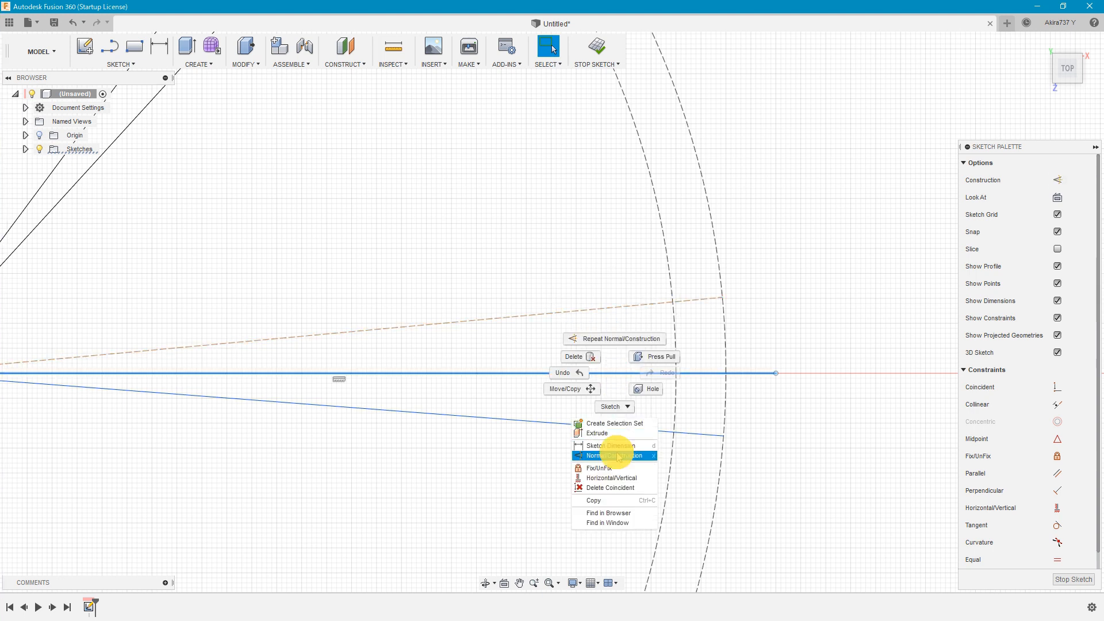
click(613, 429)
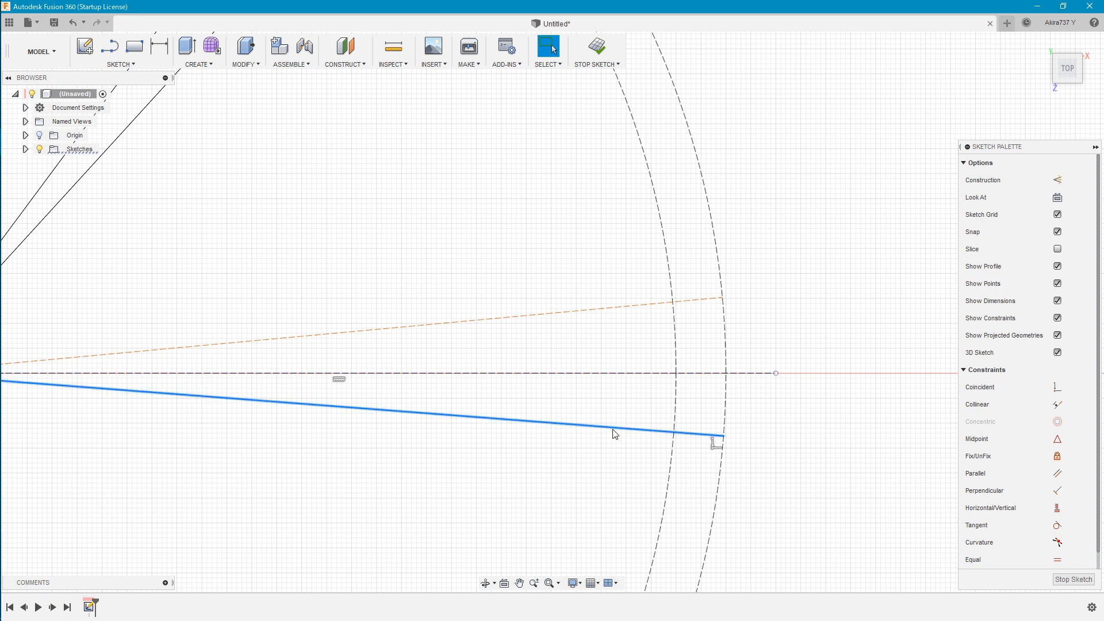
right_click(612, 430)
click(617, 513)
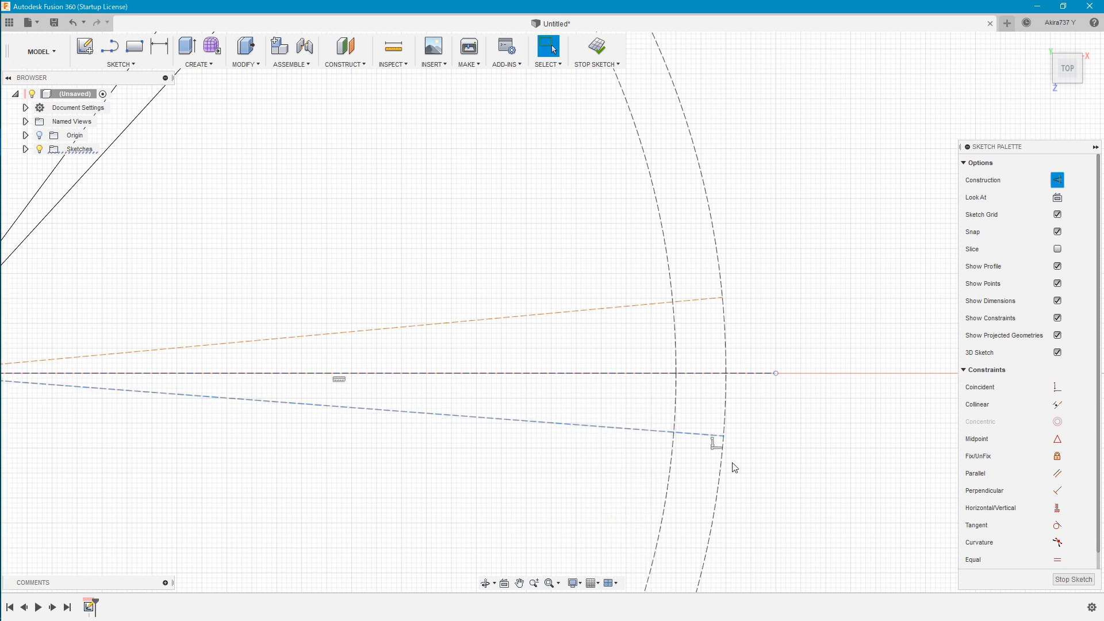
Step: Sketch a closed kite from the inner circle's intersection with the horizontal line through both slanted lines' outer ends and the horizontal line's outer end
scroll(769, 422, up, 3)
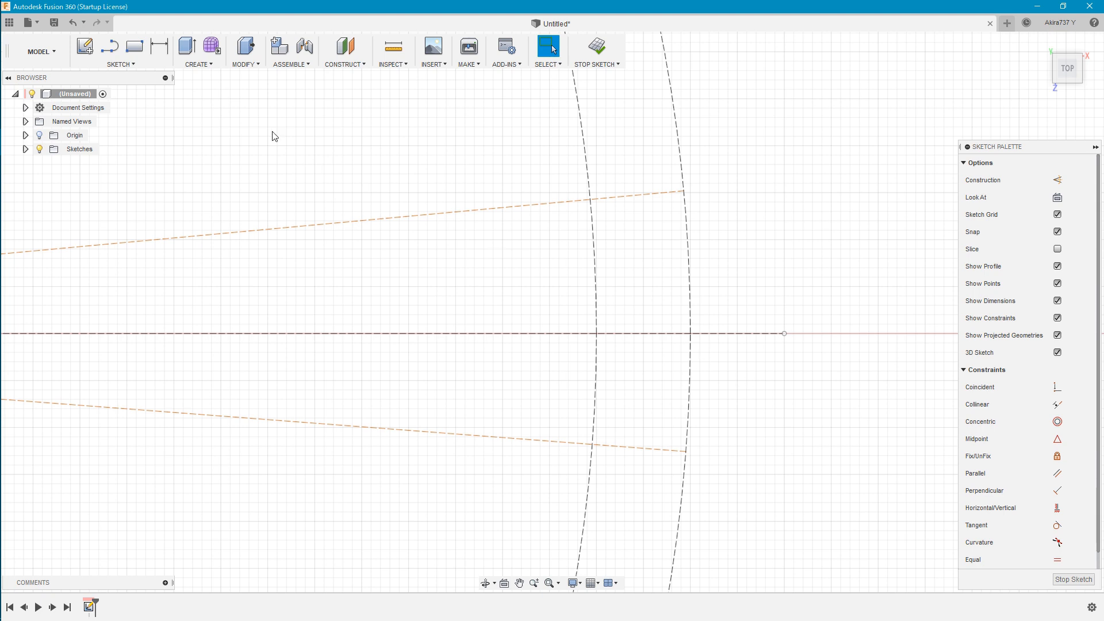
click(109, 46)
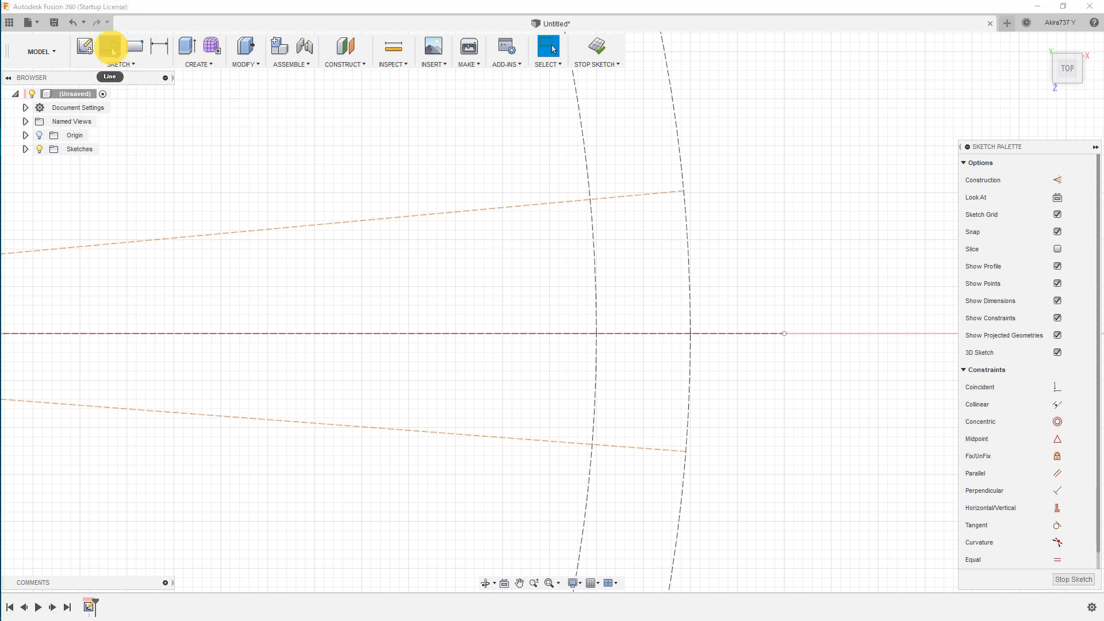
click(597, 333)
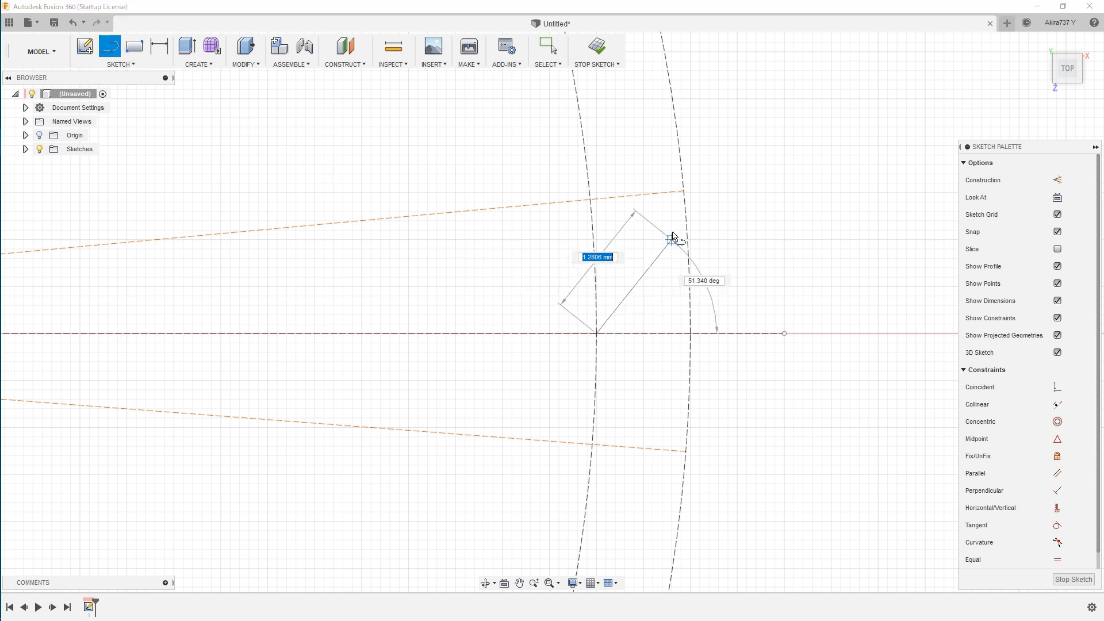
click(684, 192)
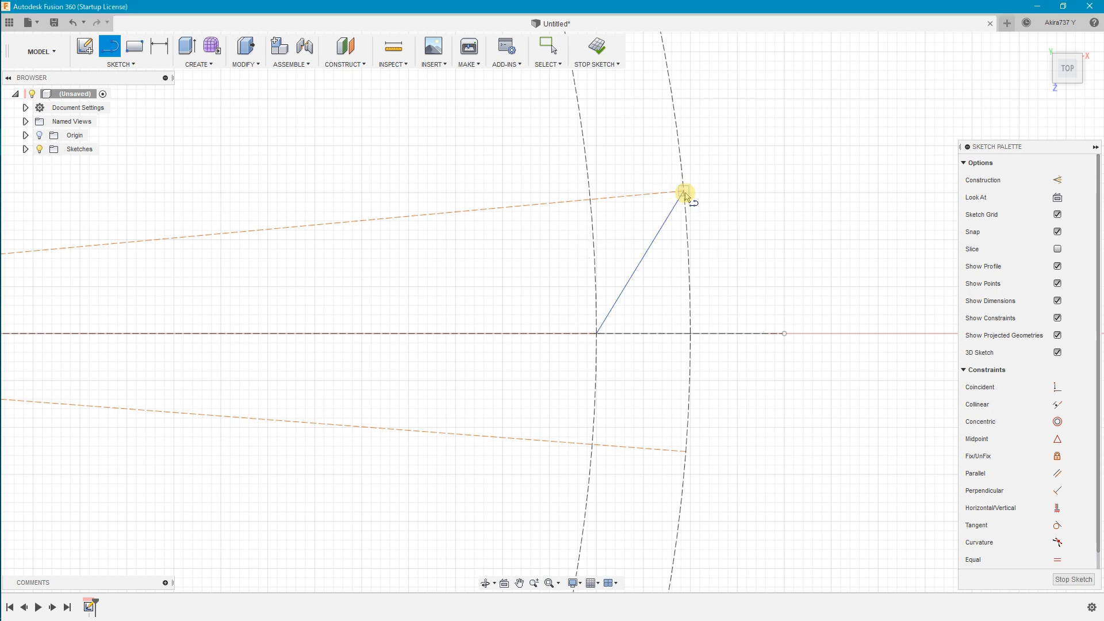
click(785, 333)
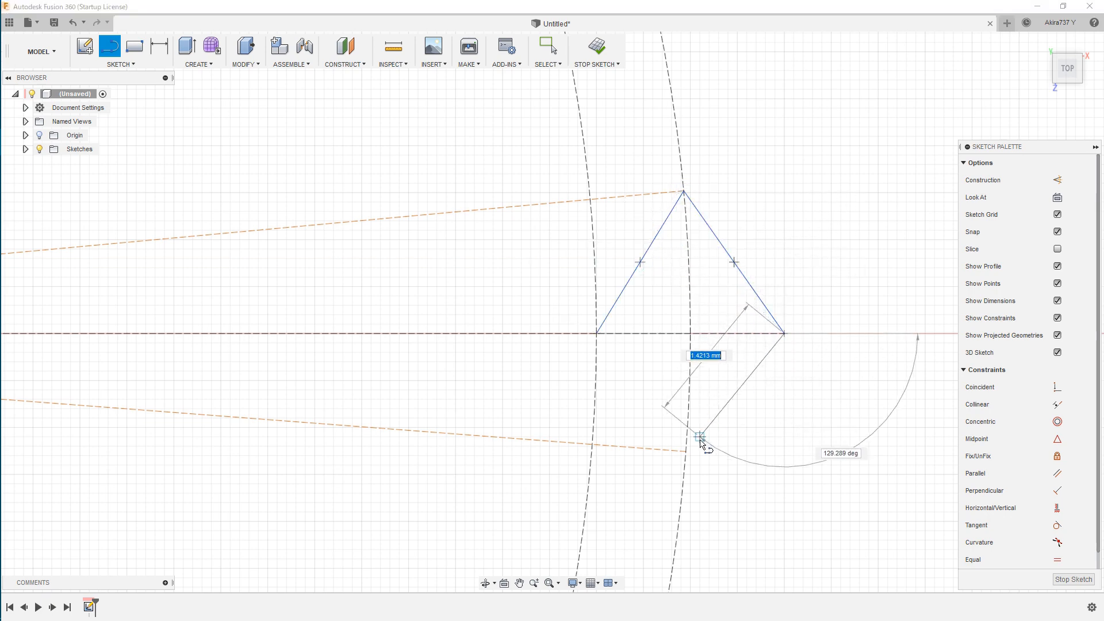
click(686, 452)
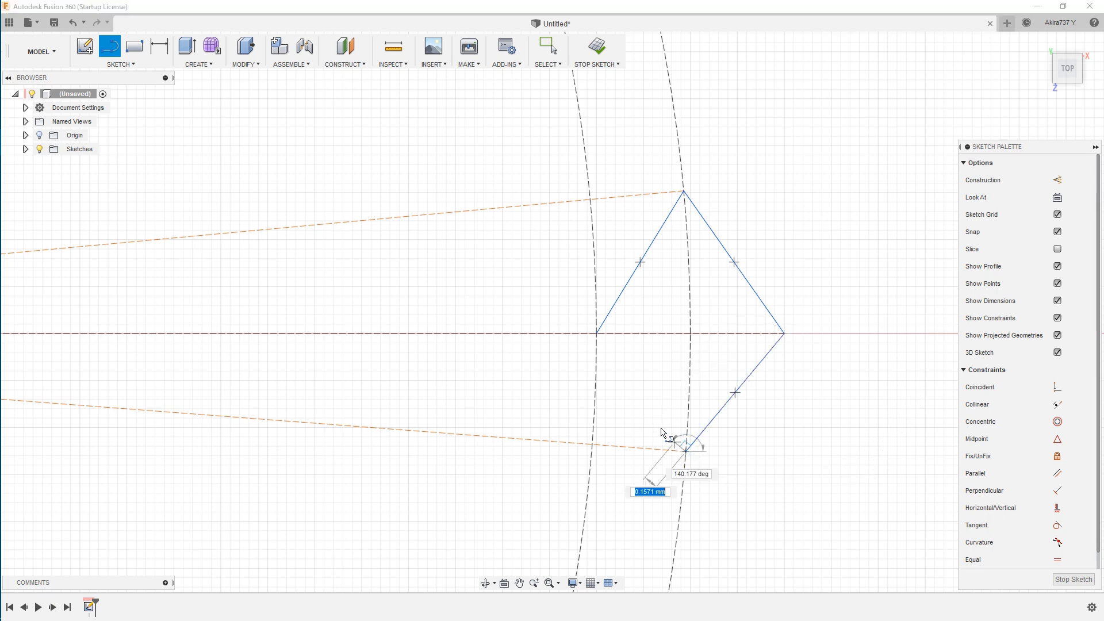
click(596, 335)
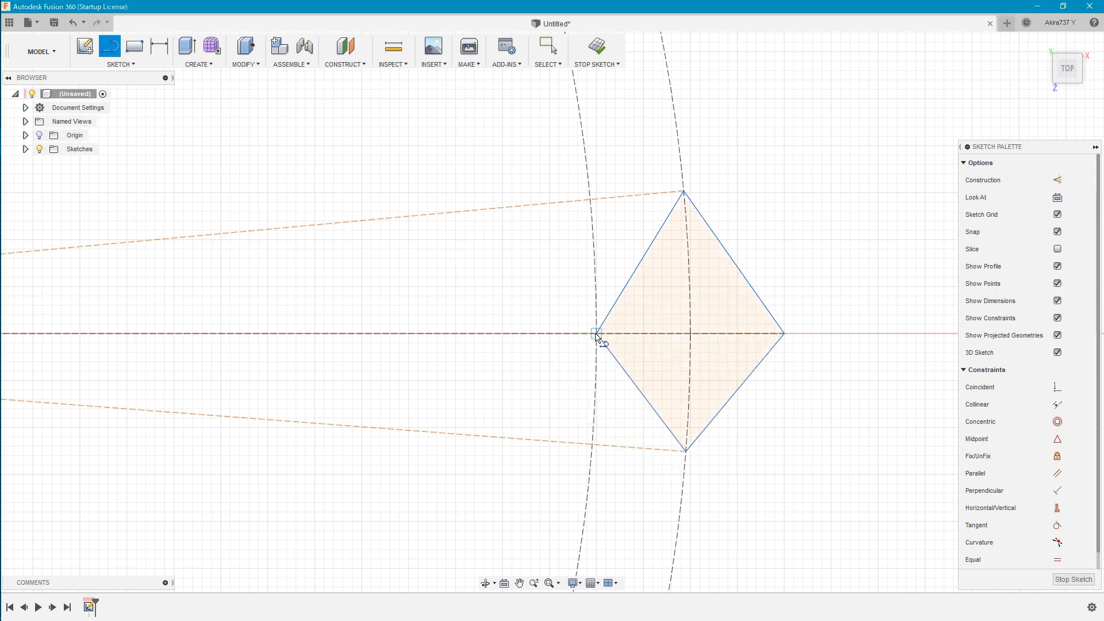
right_click(774, 175)
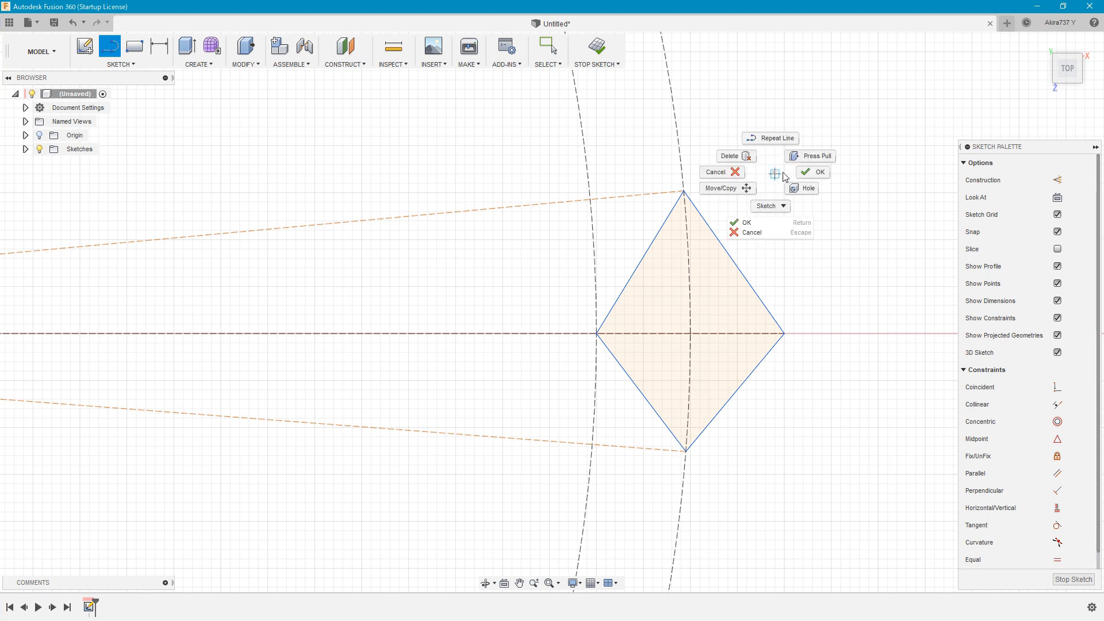
click(808, 167)
Step: Dimension the angle between the upper slanted construction line and the horizontal construction line as 5.625°
click(159, 48)
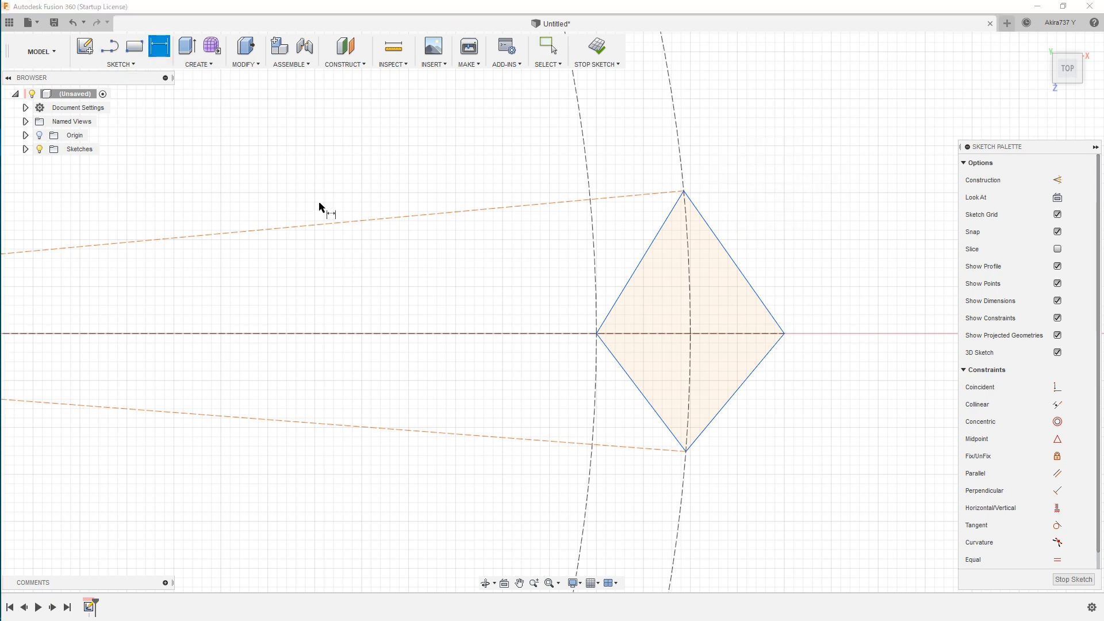
click(470, 211)
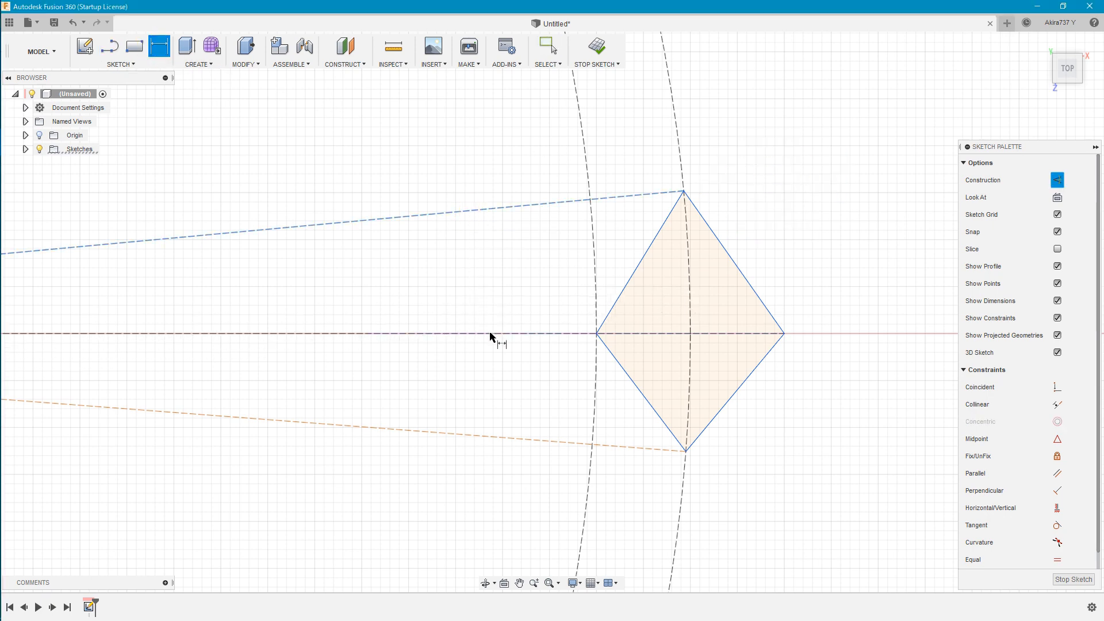
click(489, 333)
click(482, 274)
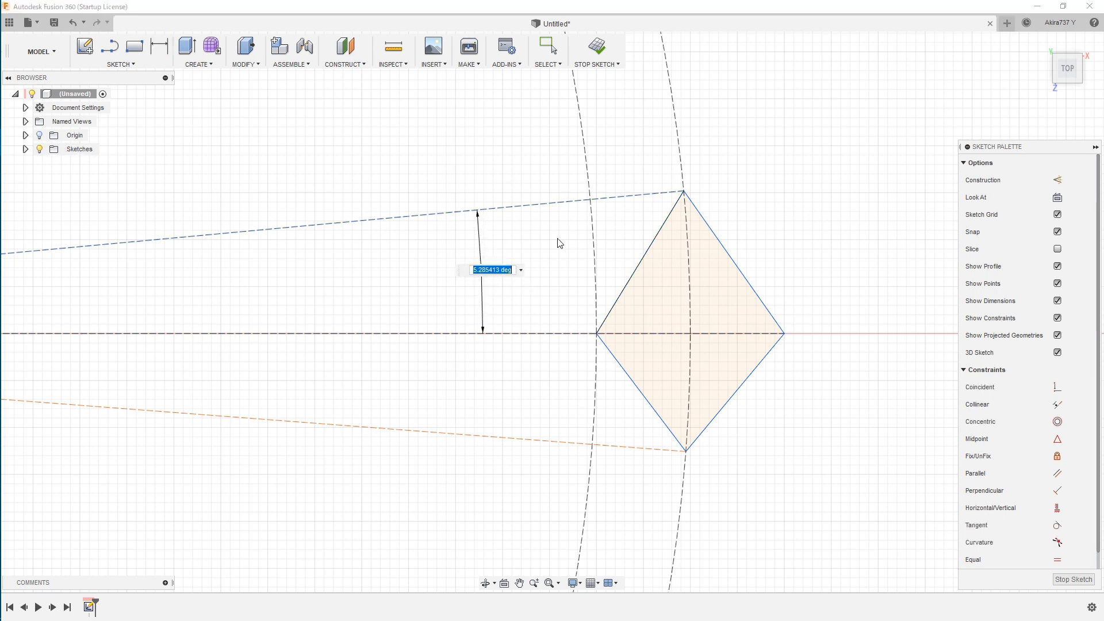
text(5)
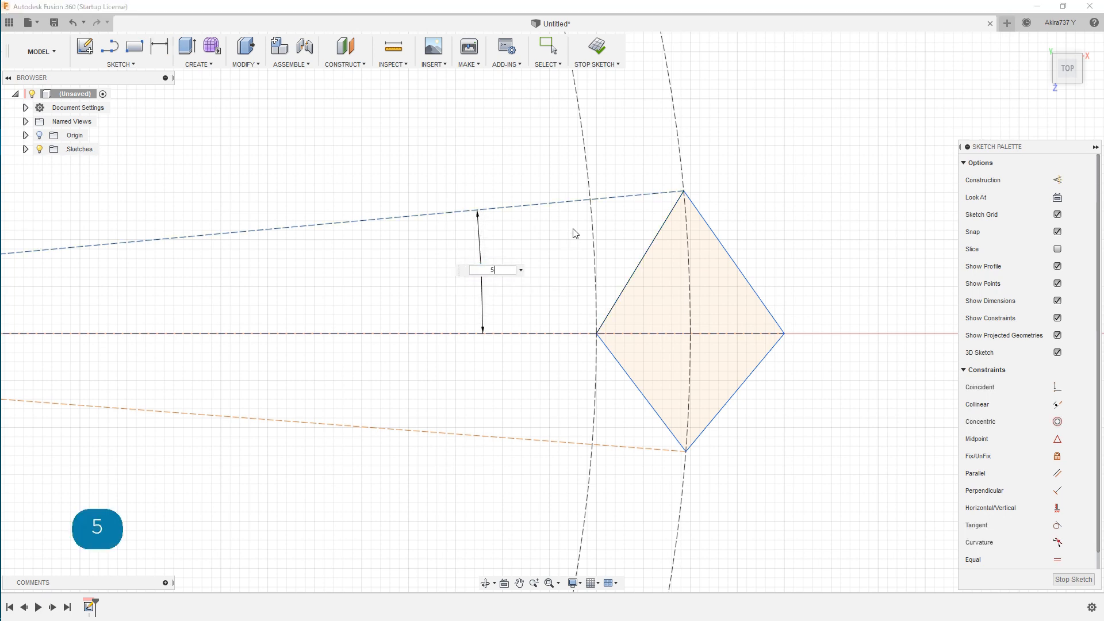
text(.625)
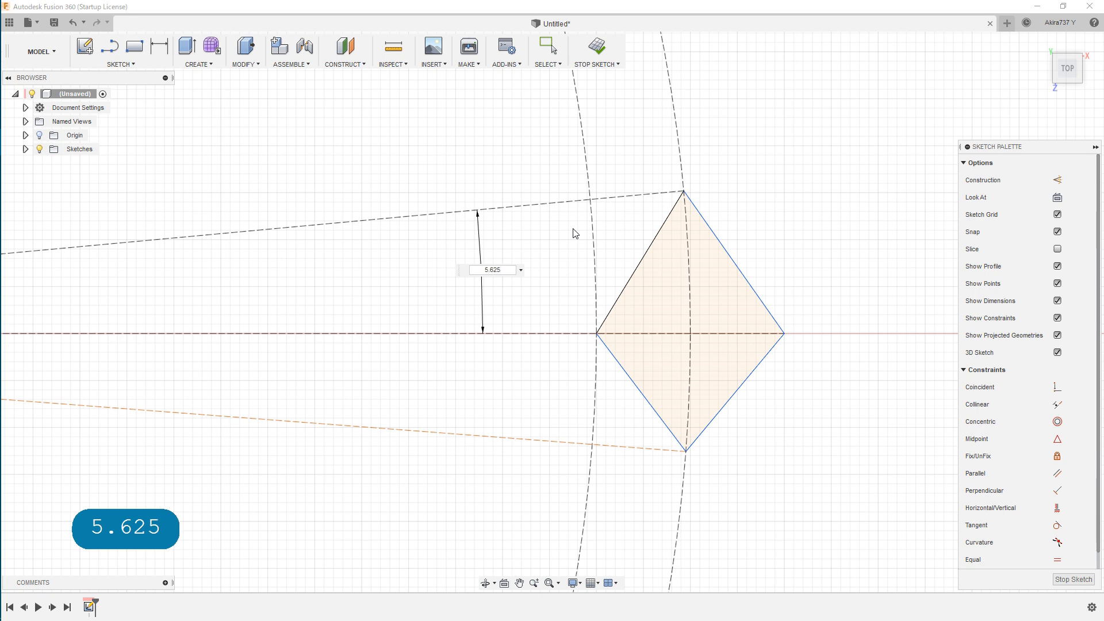
key(Return)
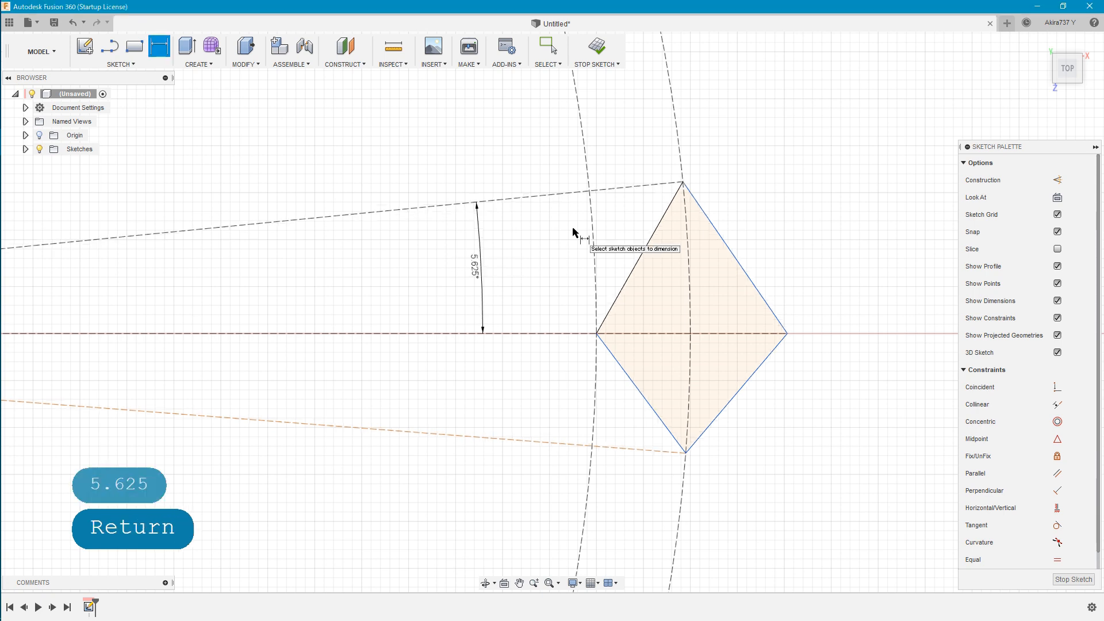
Step: Dimension the angle between the horizontal and lower slanted construction lines, linking its value to the upper angle dimension
click(515, 333)
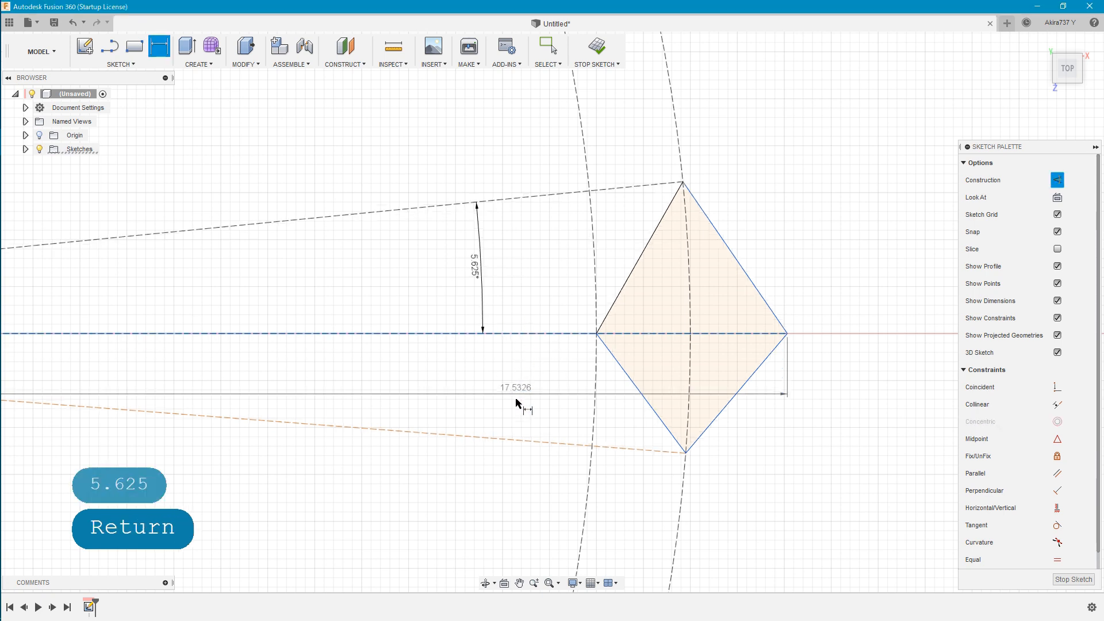
click(517, 443)
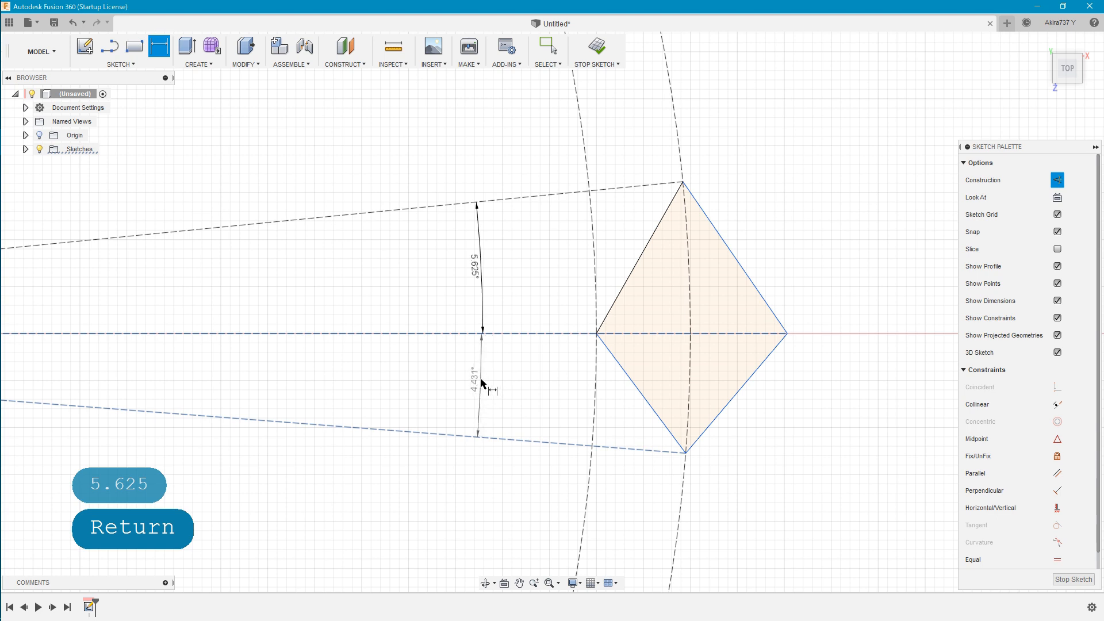
click(482, 380)
click(472, 265)
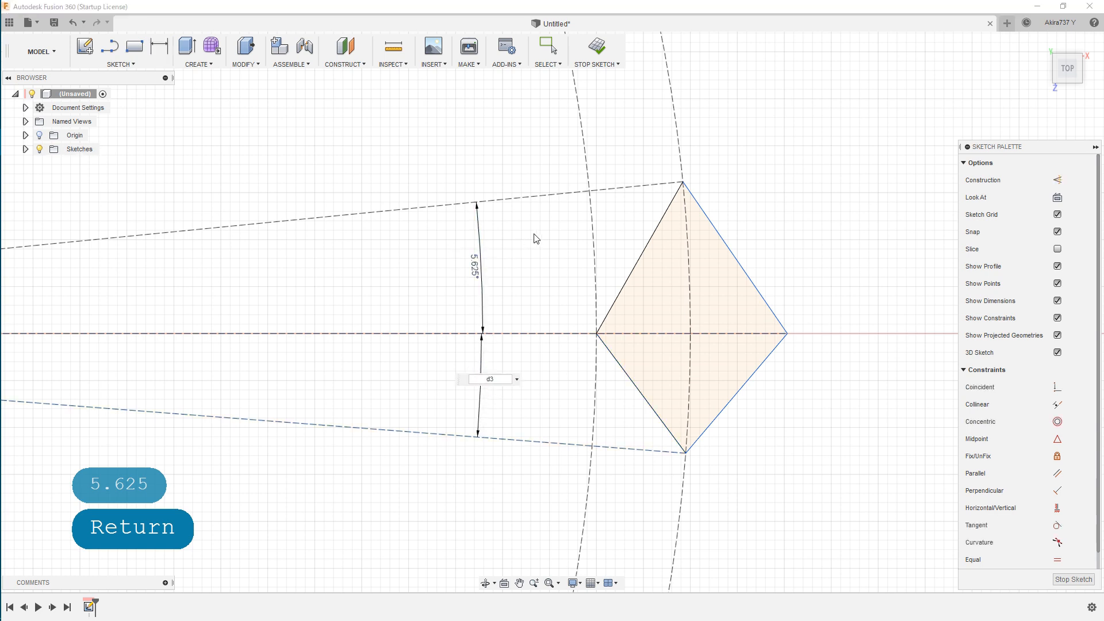
key(Return)
key(Return)
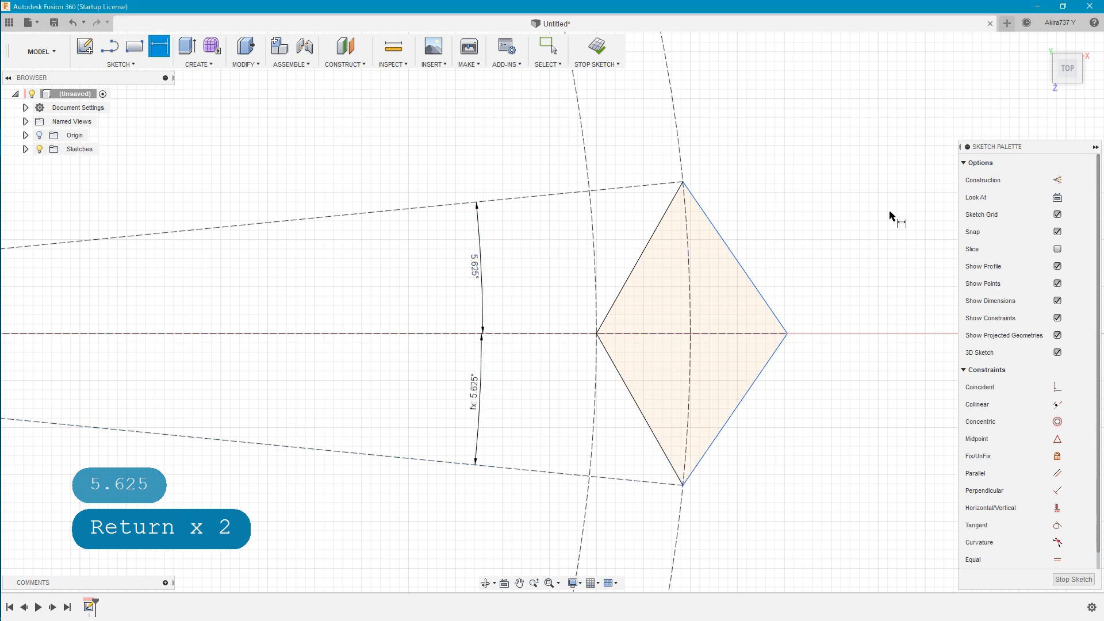
Step: Constrain the kite's upper outer edge equal to its upper inner edge and finish the sketch
click(1057, 561)
click(740, 266)
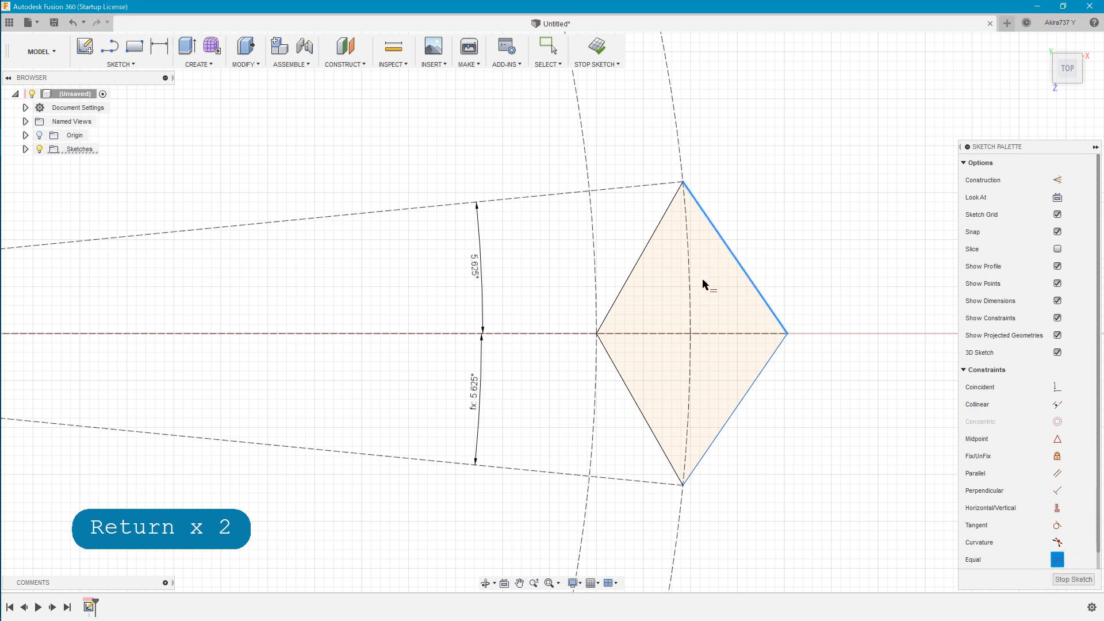
click(644, 256)
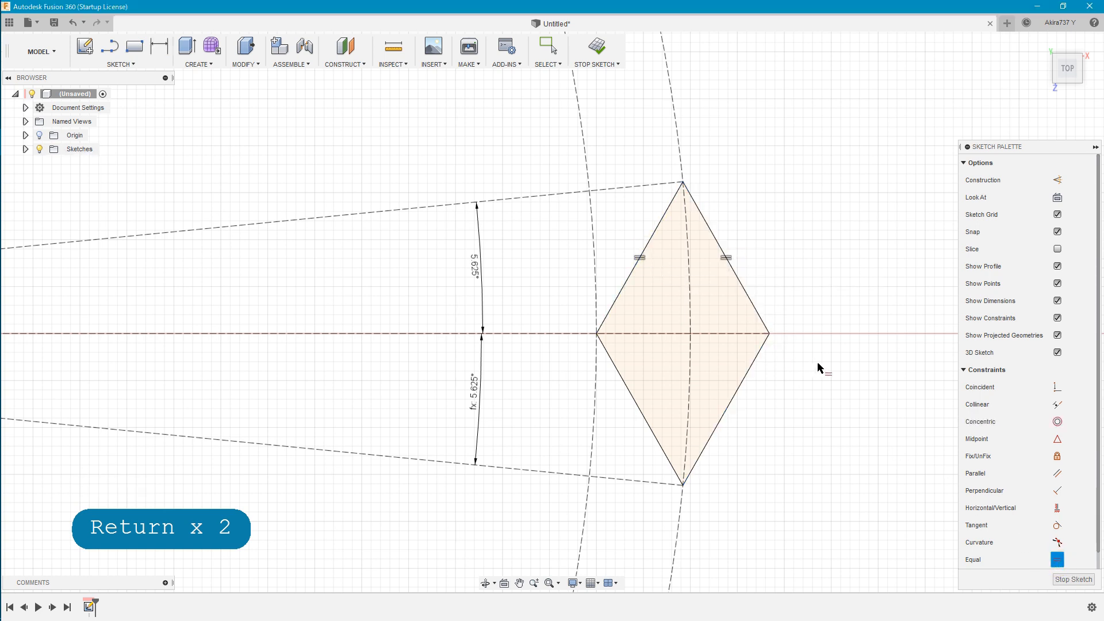
scroll(828, 374, down, 5)
scroll(828, 375, down, 8)
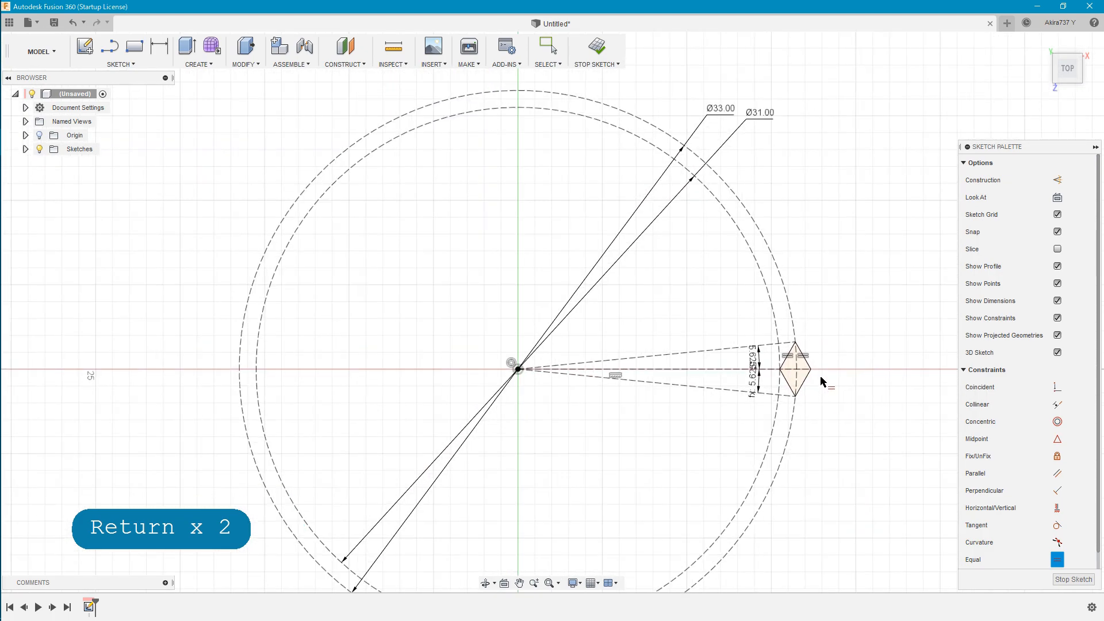
click(598, 48)
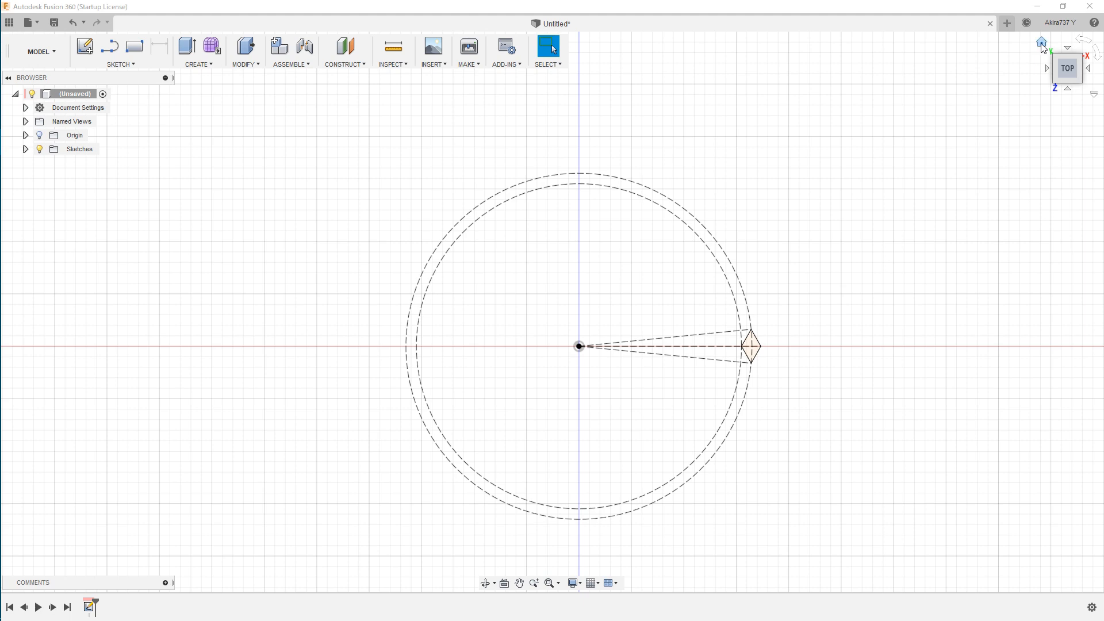
Step: Start a sketch on the vertical front plane and draw two concentric center-diameter circles at the origin, about 33.4 mm and 30.3 mm in diameter
click(1042, 44)
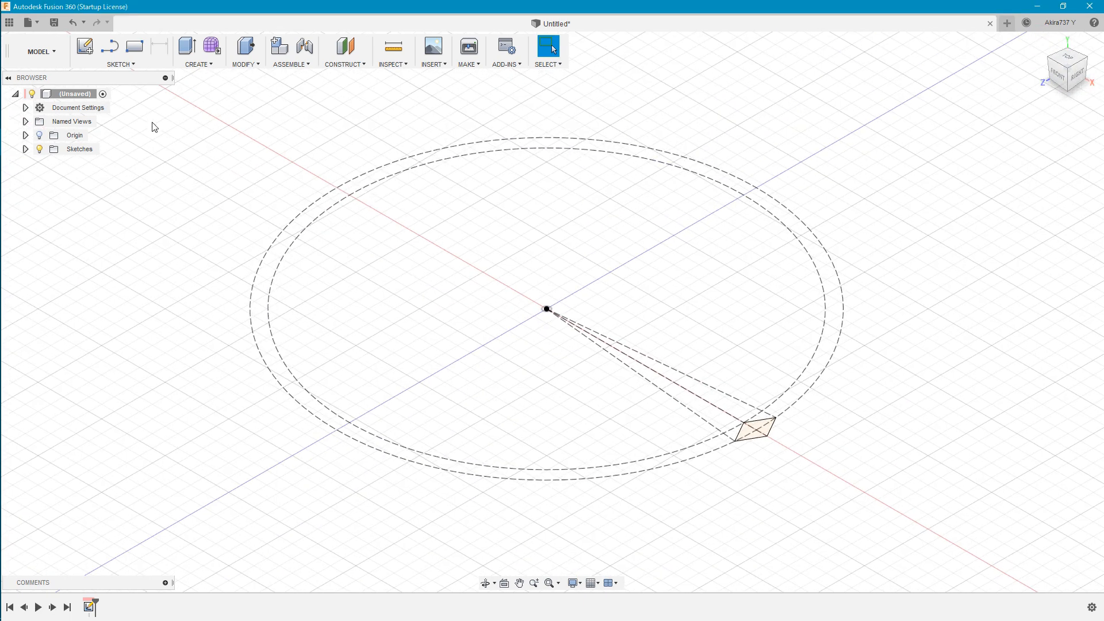
click(122, 65)
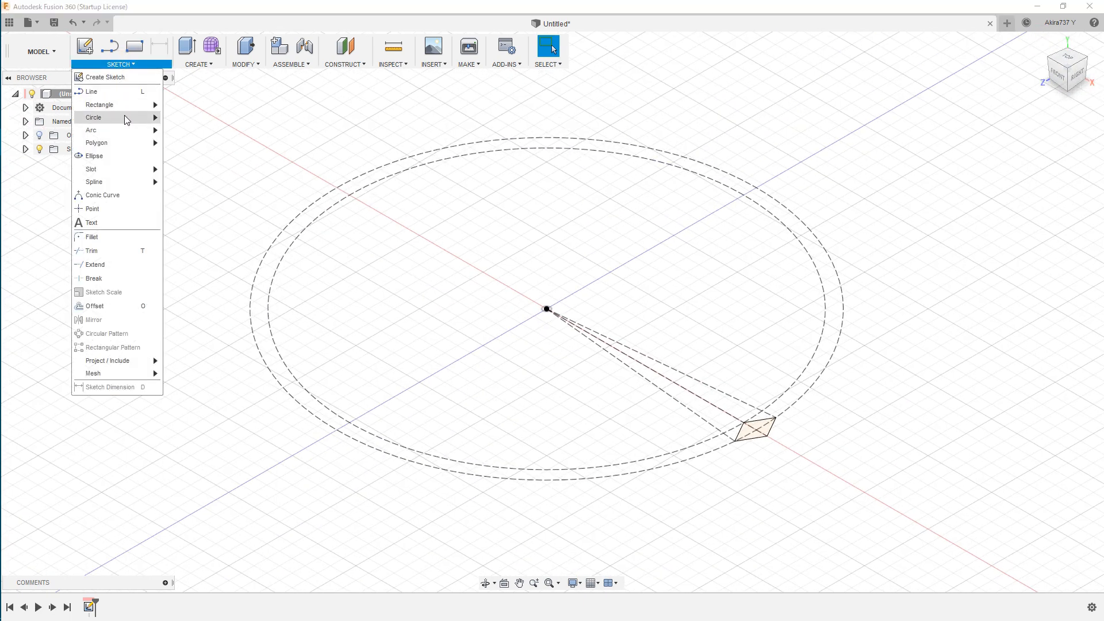
mouse_move(126, 118)
click(172, 118)
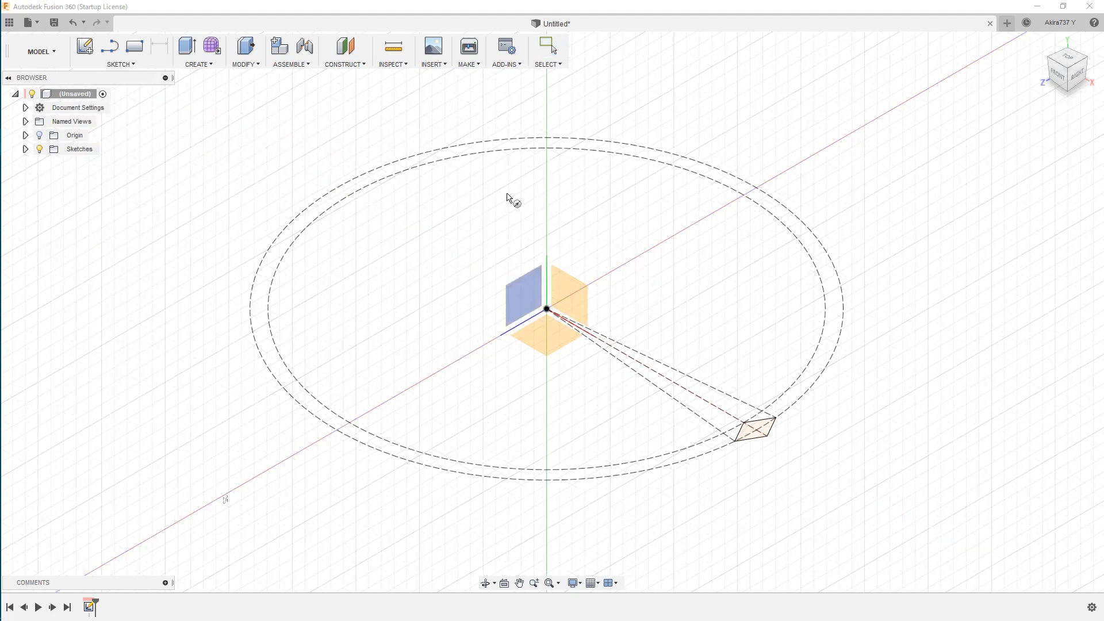
click(575, 296)
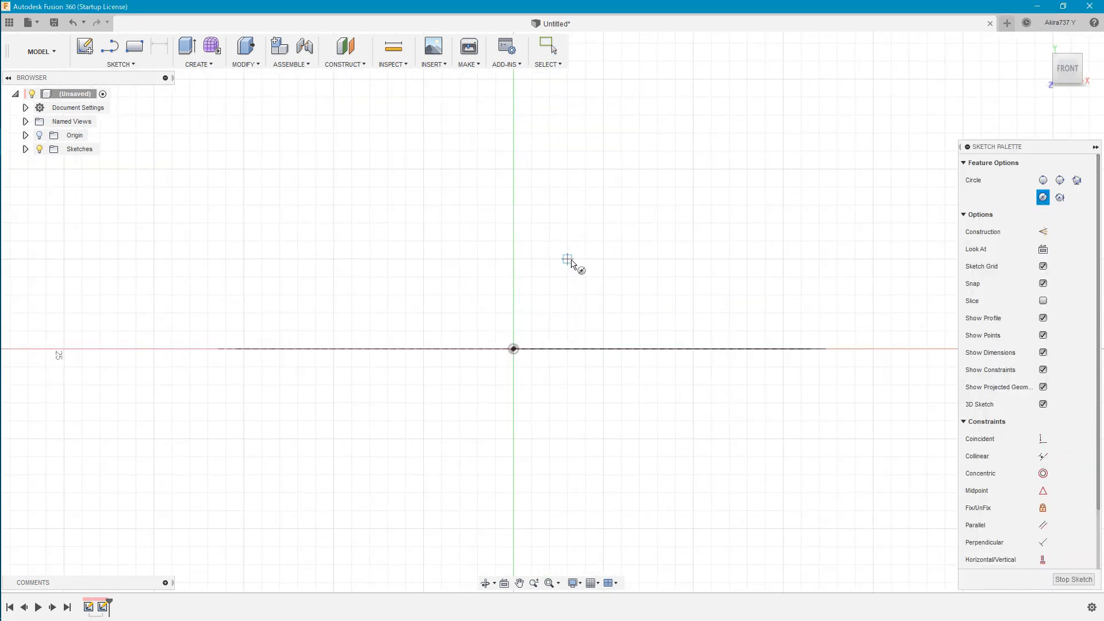
click(514, 349)
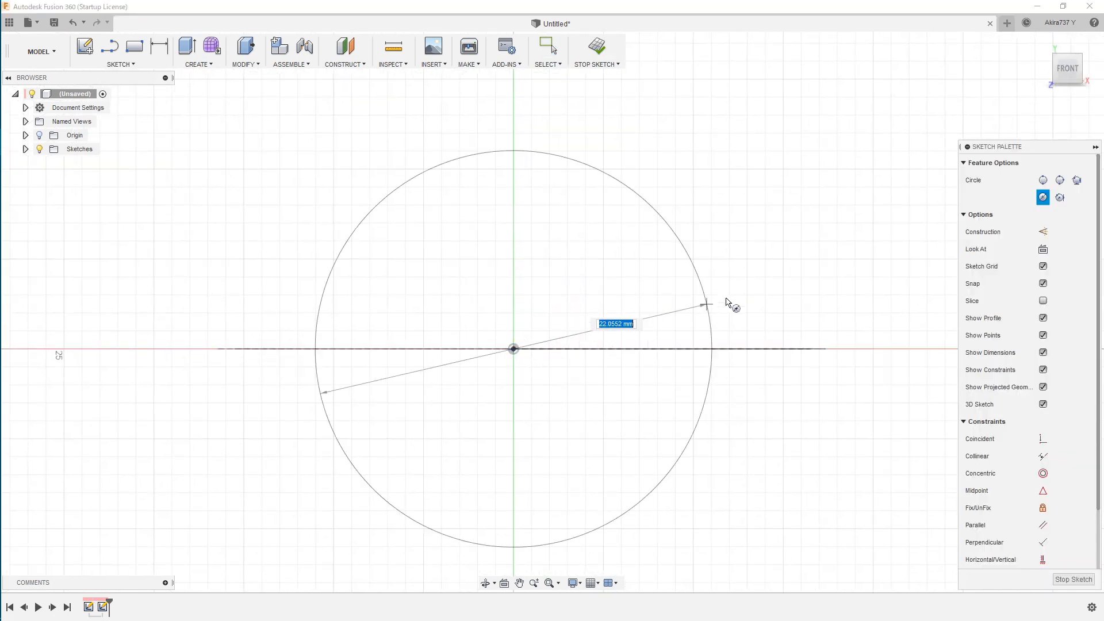
click(780, 212)
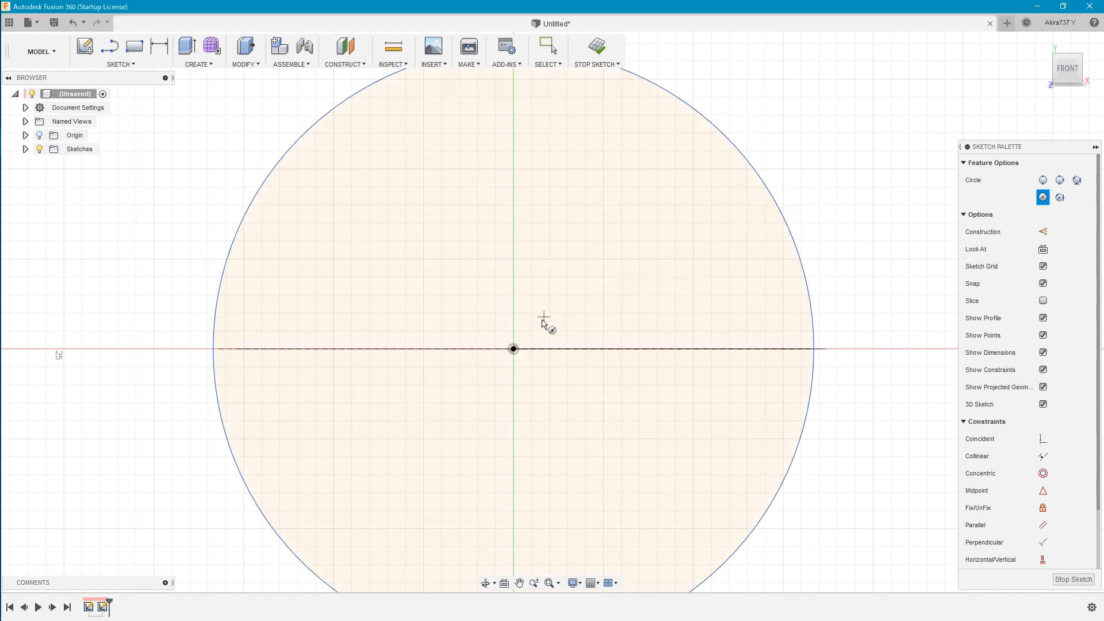
click(514, 349)
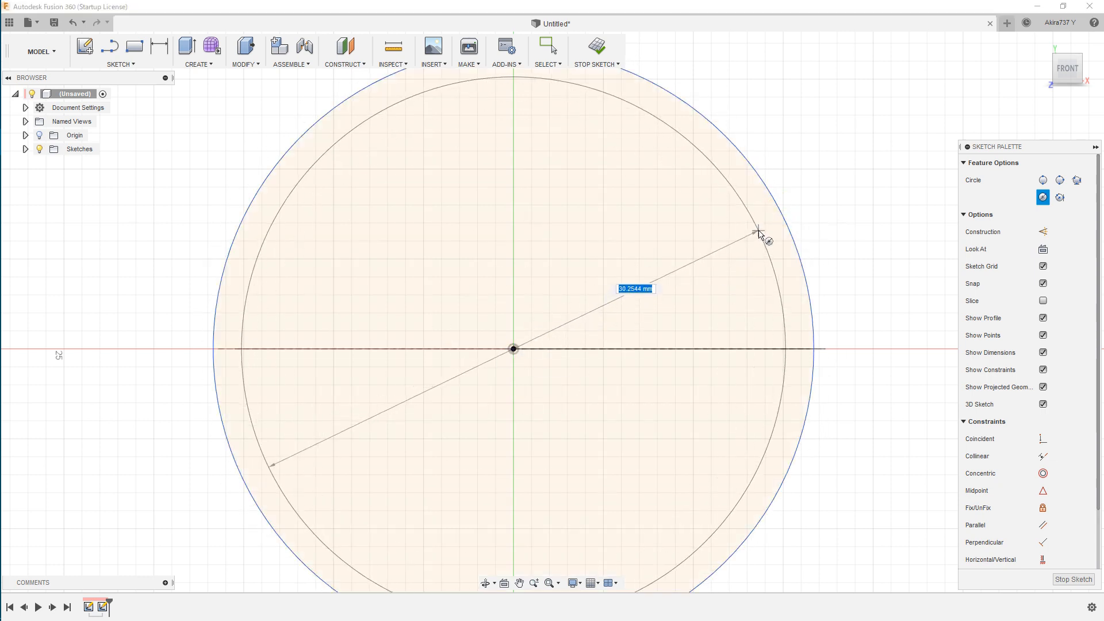
click(759, 233)
Step: Dimension the outer circle's diameter as 33 mm and the inner circle's diameter as 31 mm
click(159, 46)
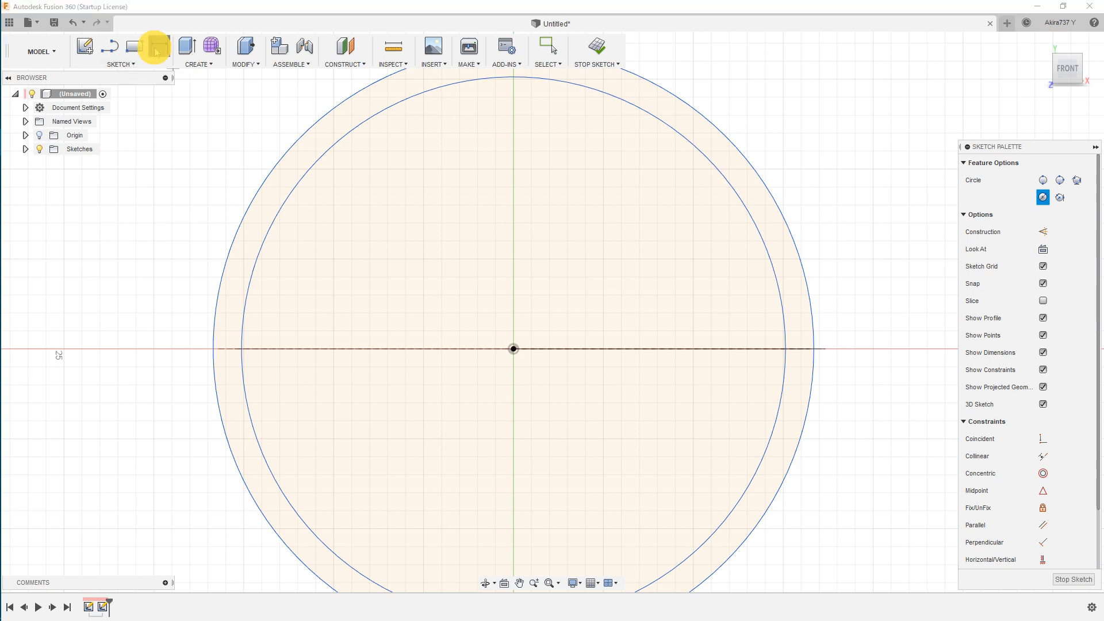
click(795, 244)
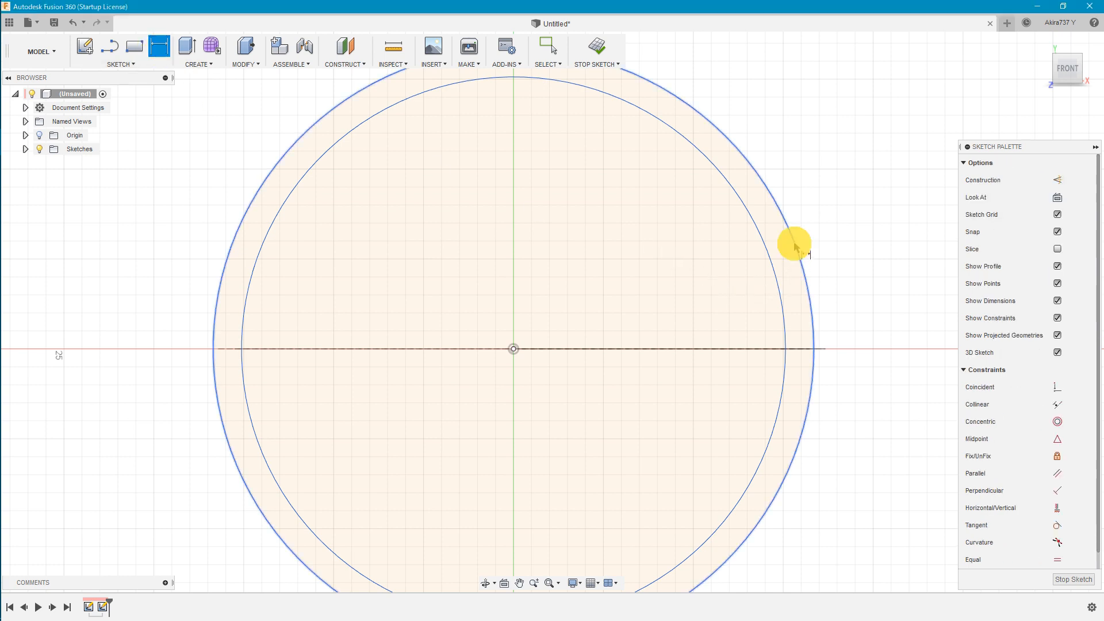
click(819, 265)
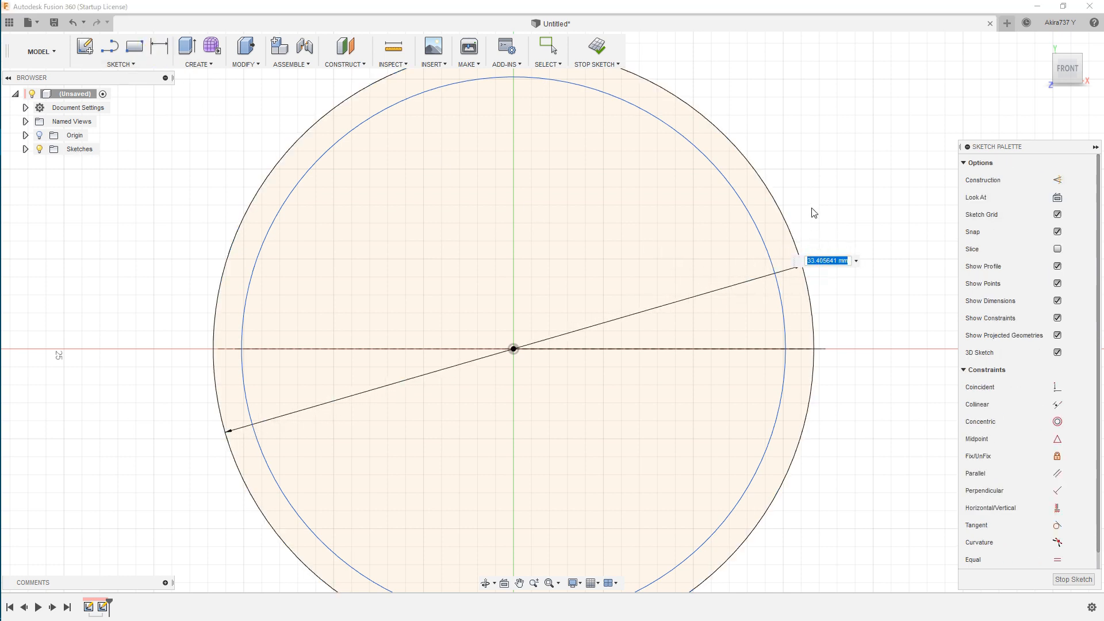
text(33)
key(Return)
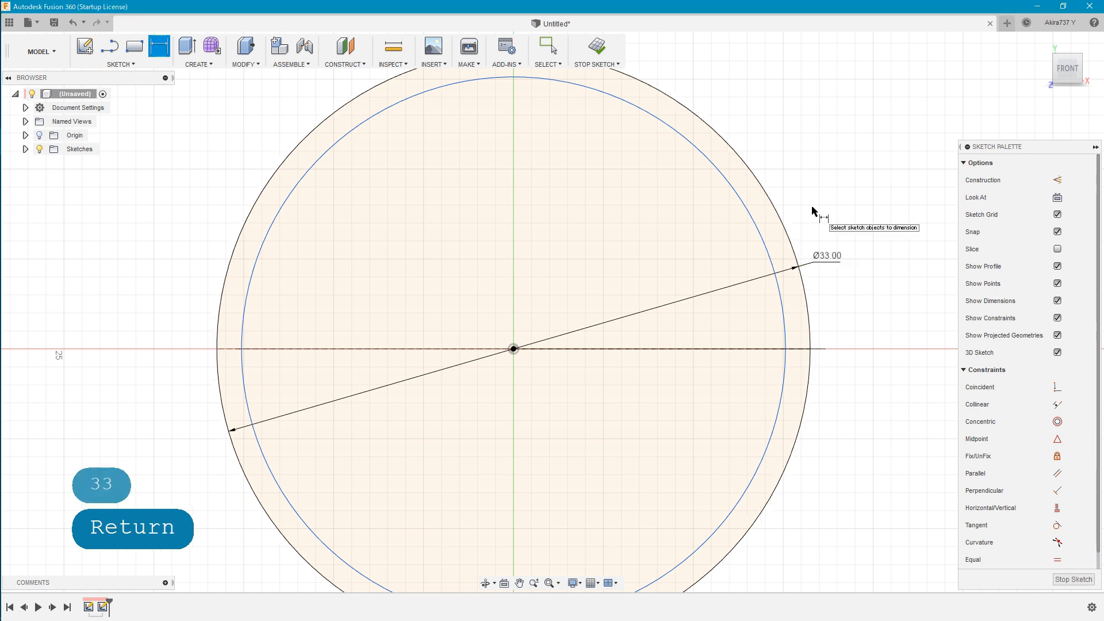
click(783, 311)
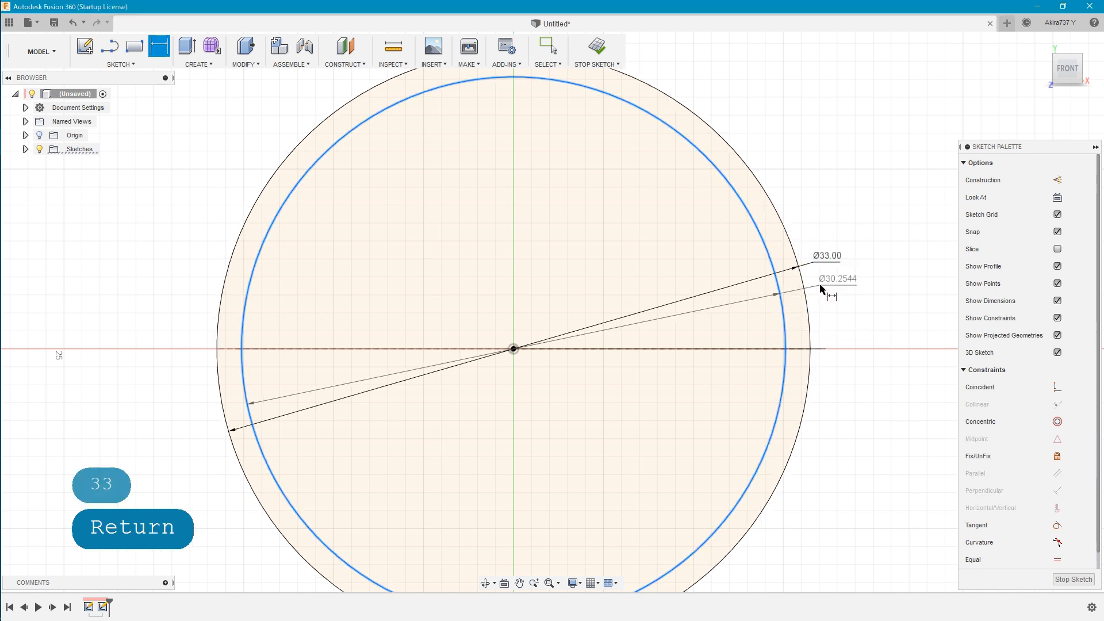
click(821, 286)
text(31)
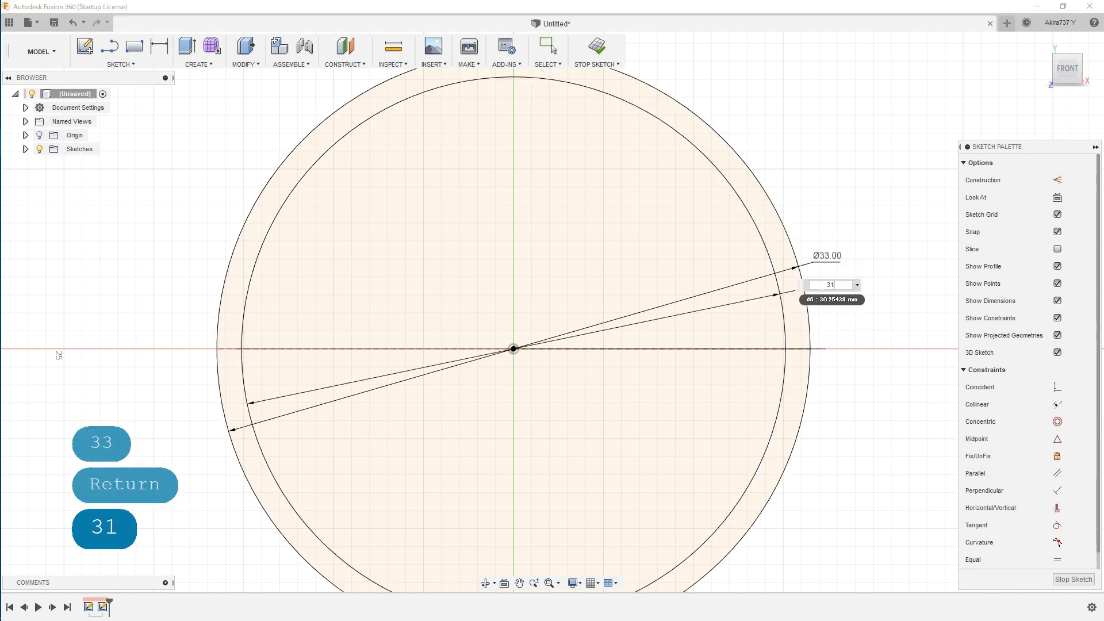
key(Return)
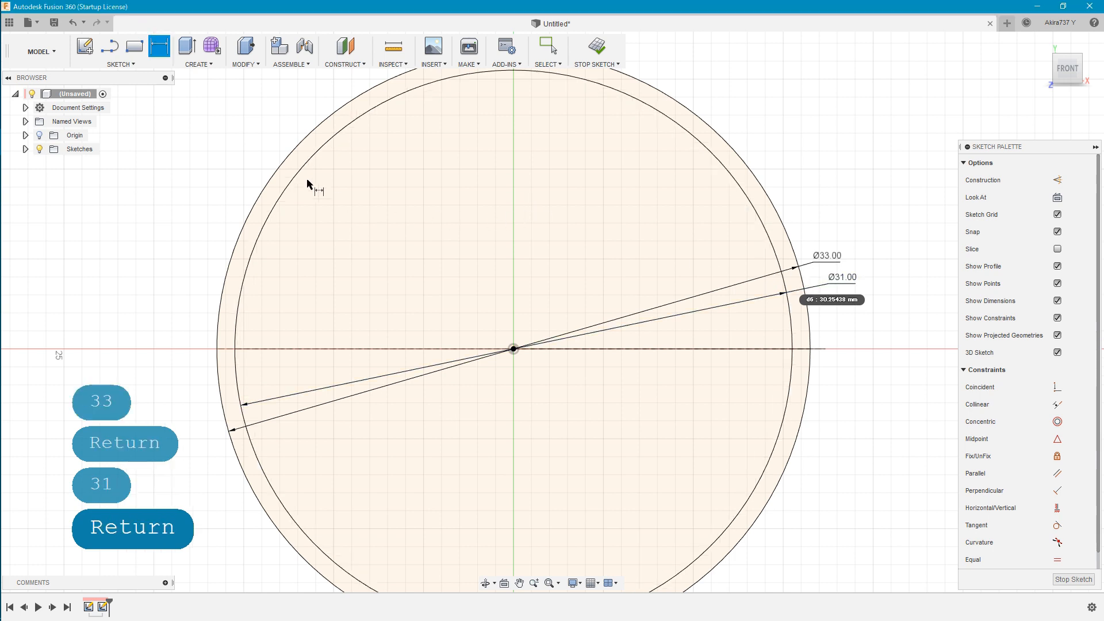
Step: Draw a vertical line about 22 mm long through the origin, with horizontal lines from both its ends rightward to the outer circle
click(112, 48)
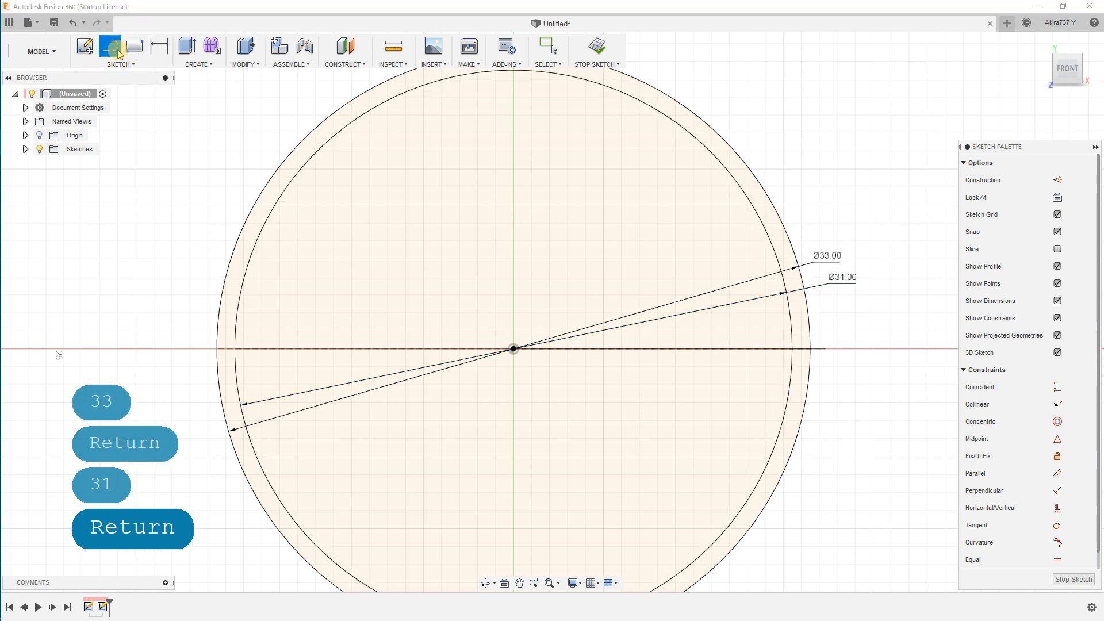
click(514, 151)
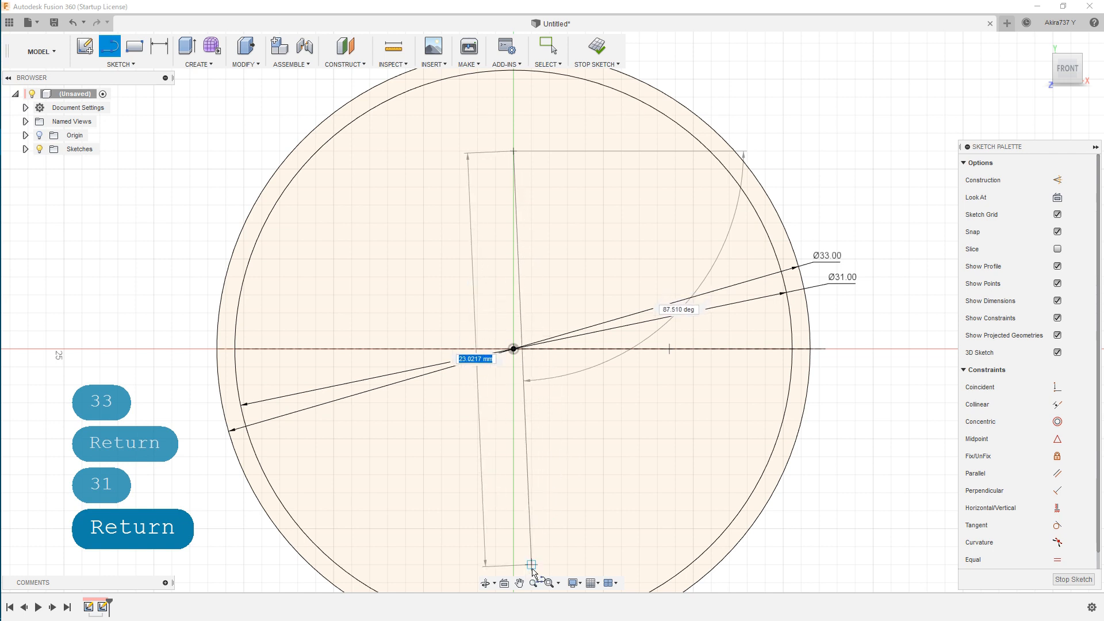
click(513, 547)
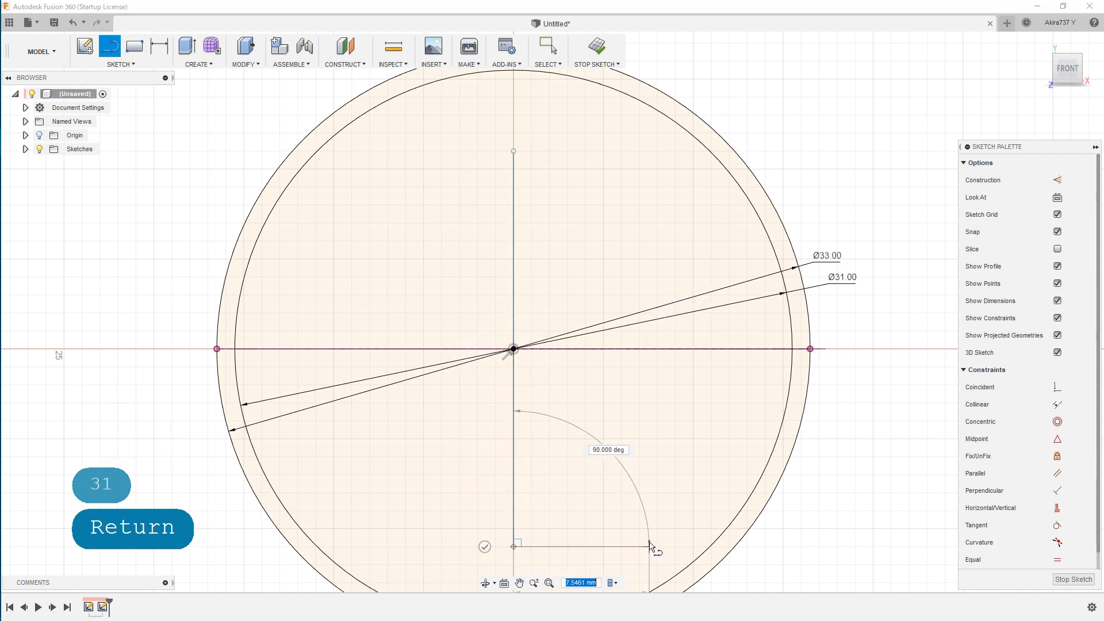
double_click(734, 547)
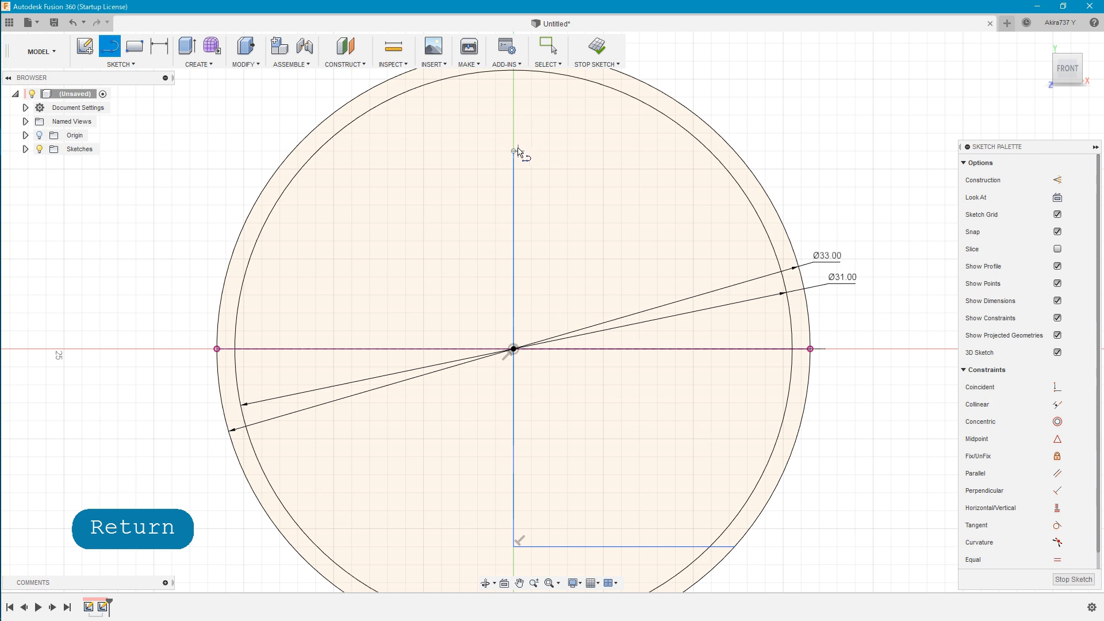
click(514, 152)
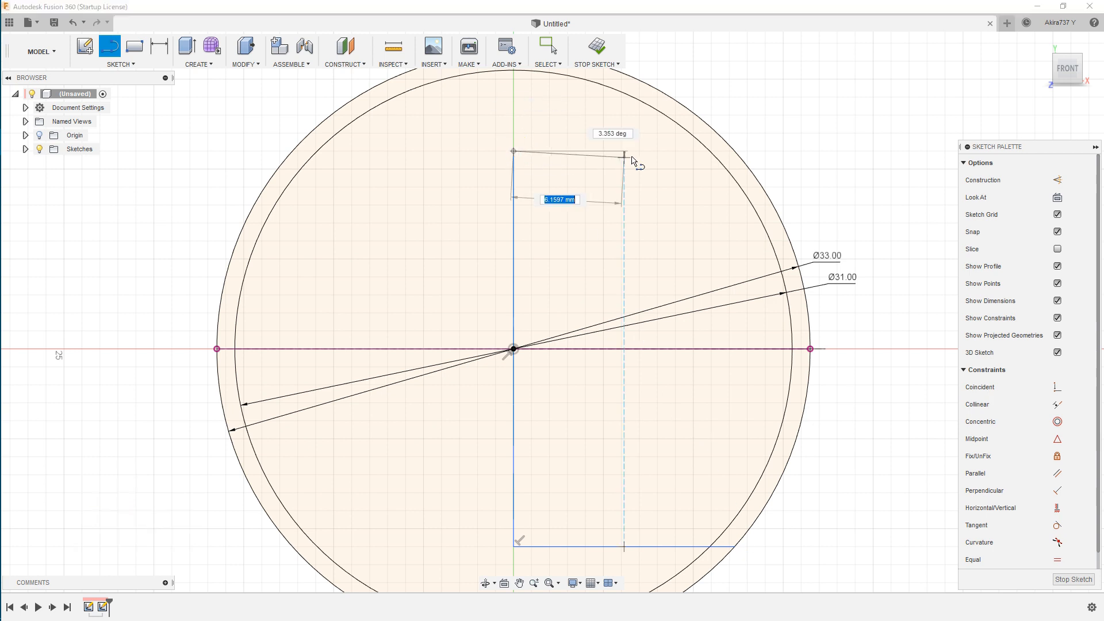
click(735, 152)
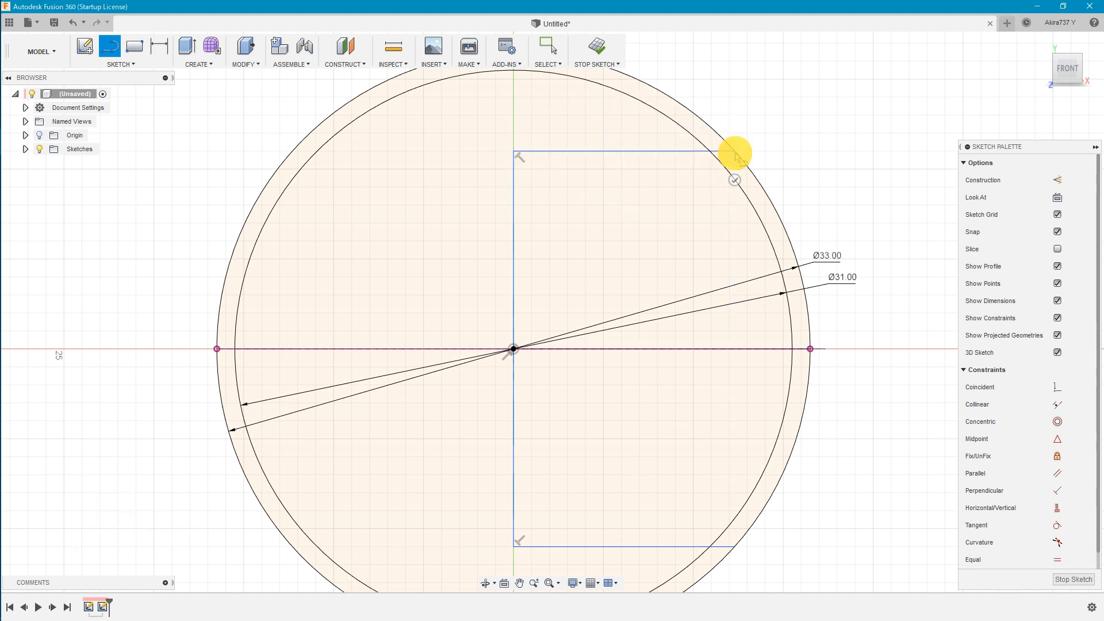
Step: Draw two inner horizontal lines from the vertical line to the outer circle, about 9.4 mm above and 9.5 mm below the origin
click(514, 180)
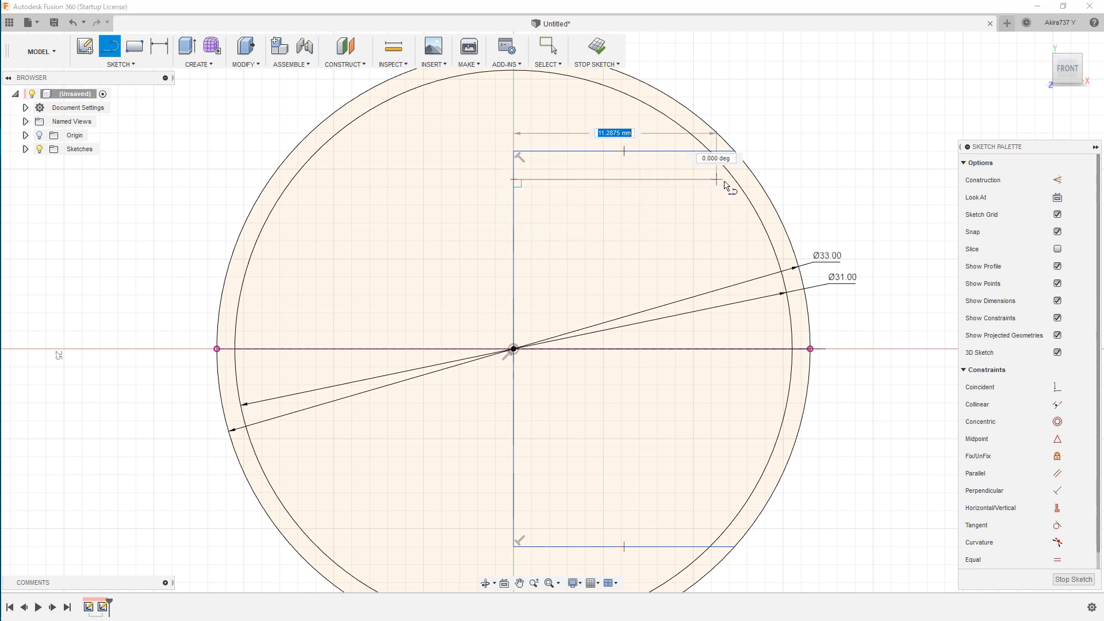
click(758, 180)
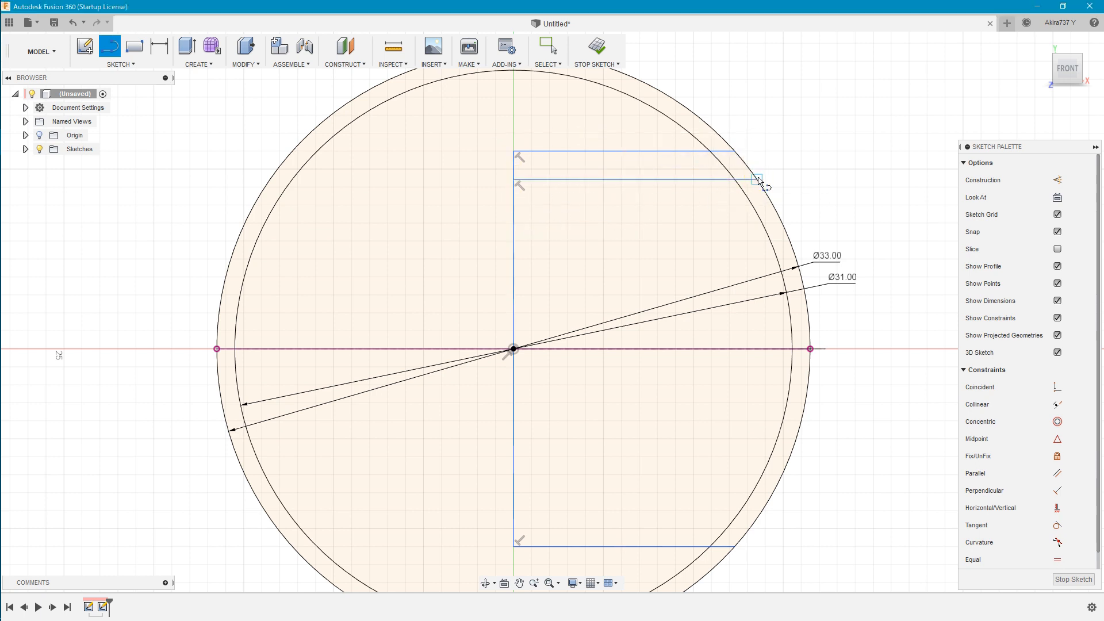
click(515, 521)
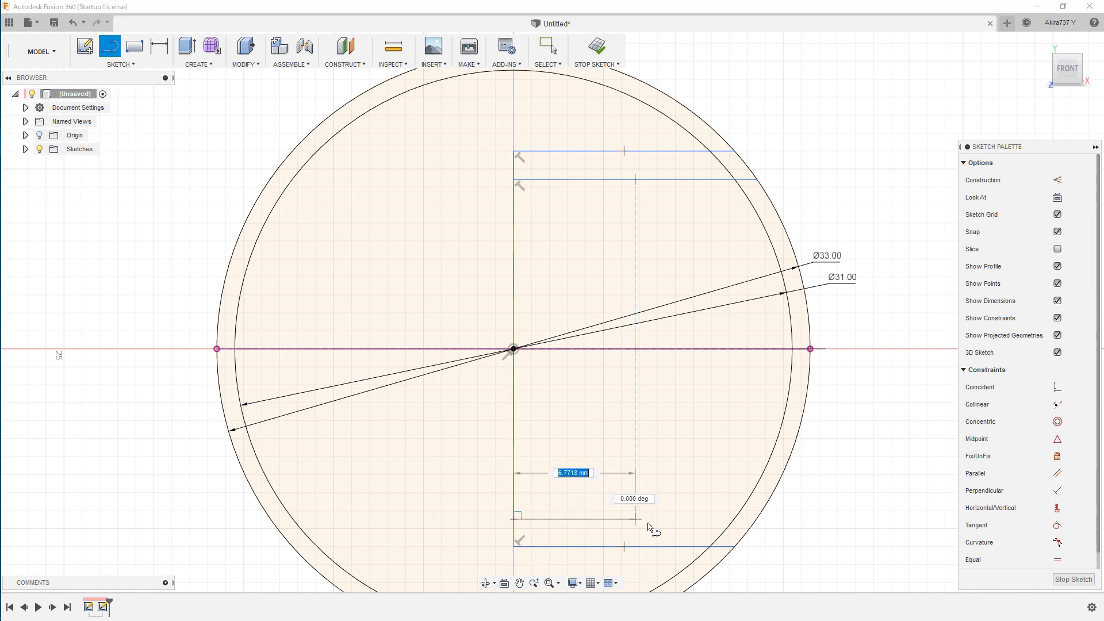
click(758, 521)
Step: Dimension the distance from the origin to the uppermost horizontal line as 10 mm
click(160, 51)
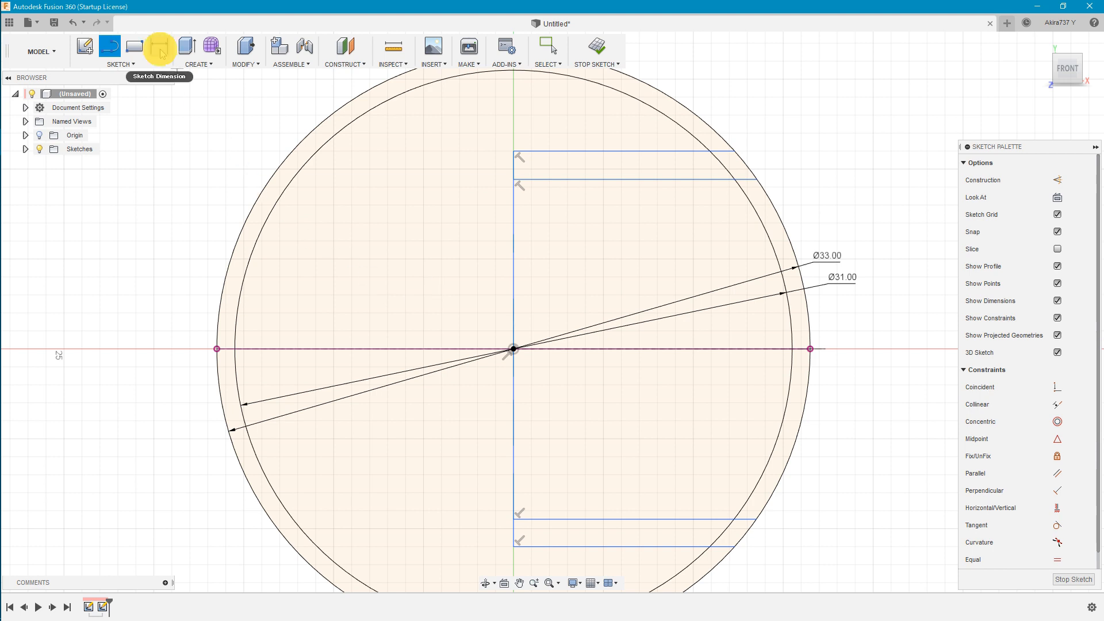
click(547, 152)
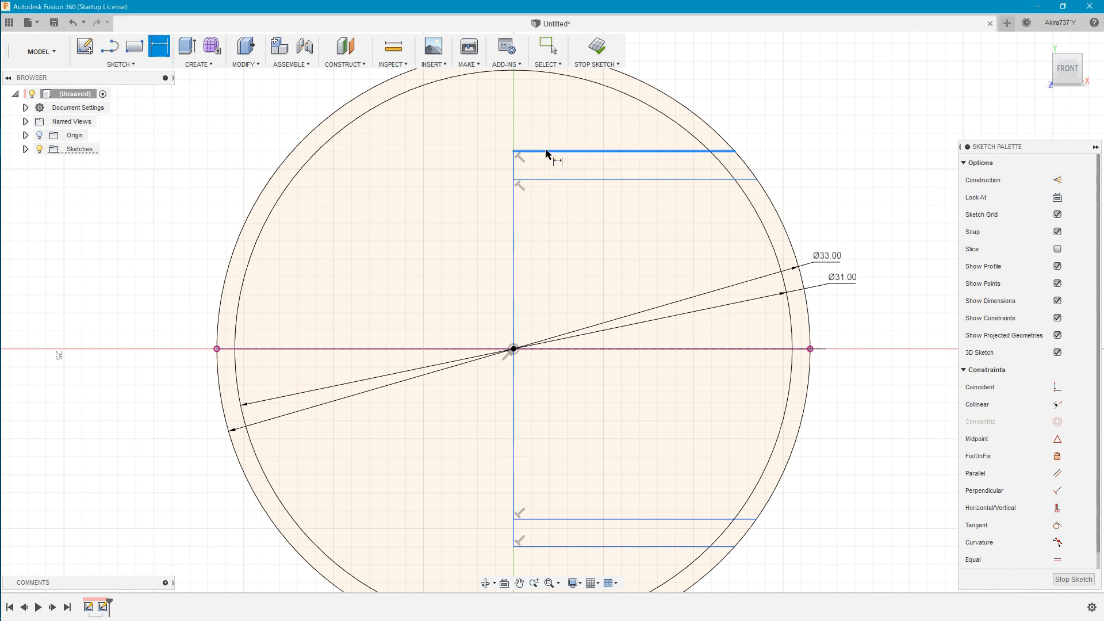
click(513, 349)
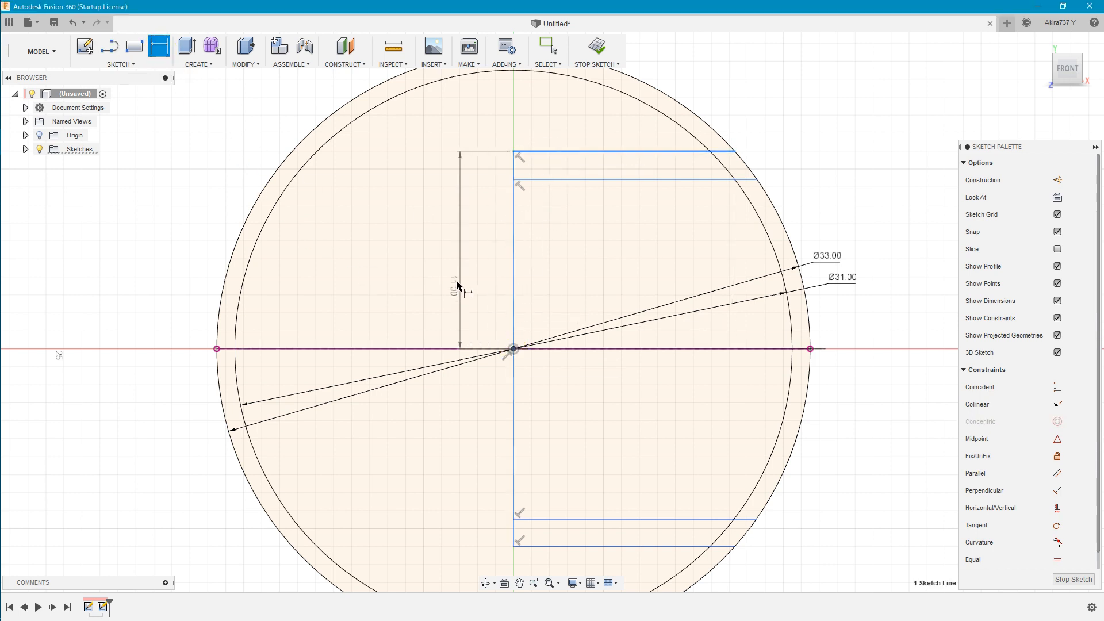
click(444, 256)
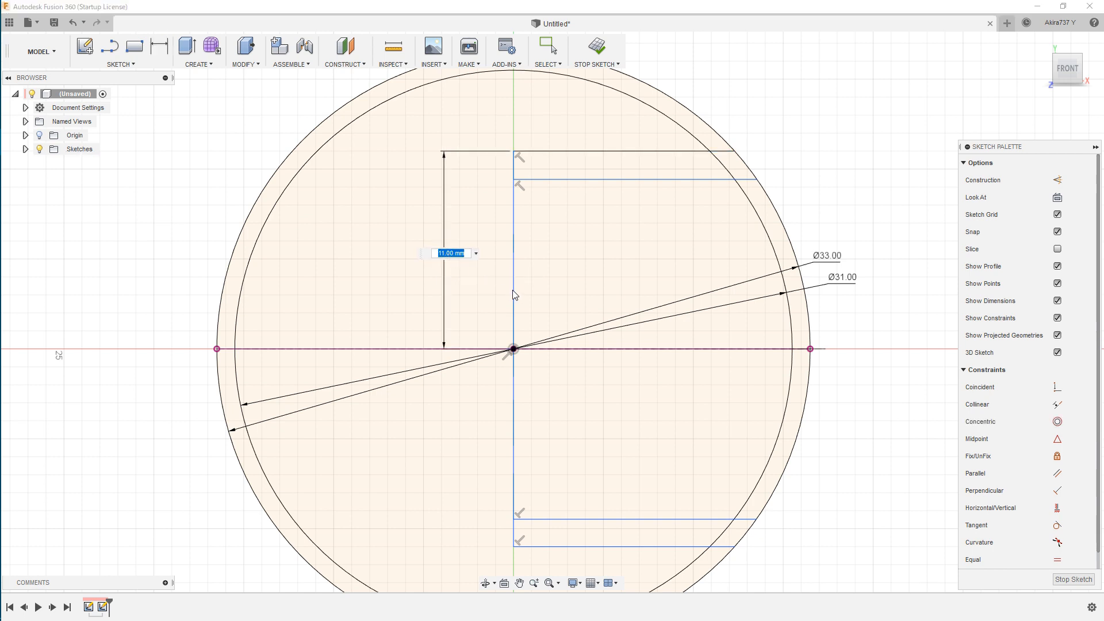
text(10)
key(Return)
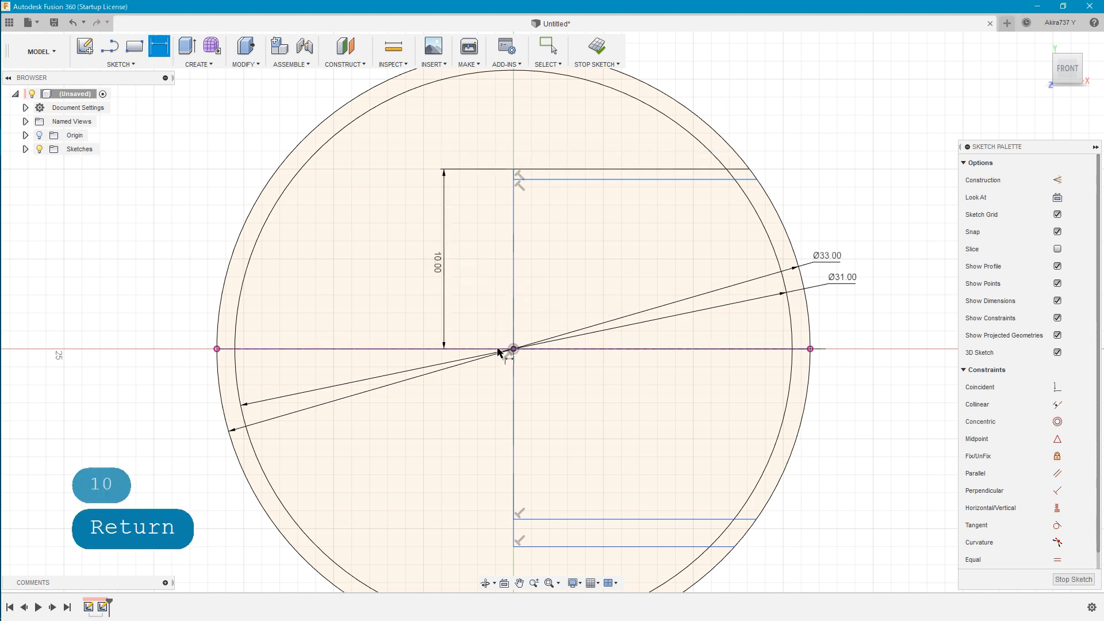
Step: Dimension the distance from the origin to the lowest horizontal line as 10 mm
click(553, 547)
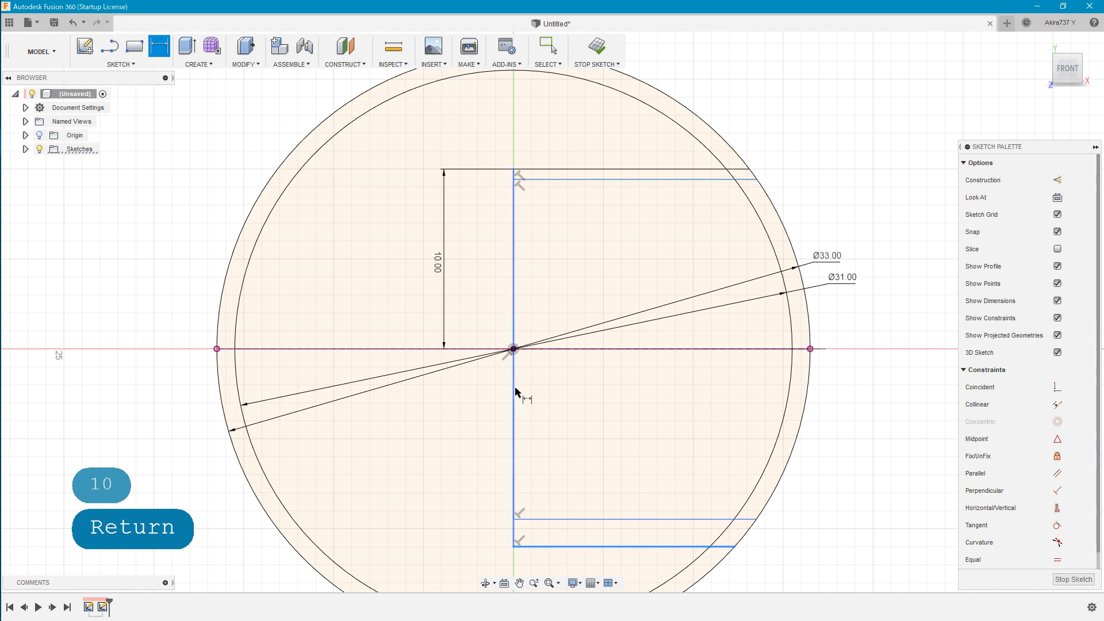
click(513, 349)
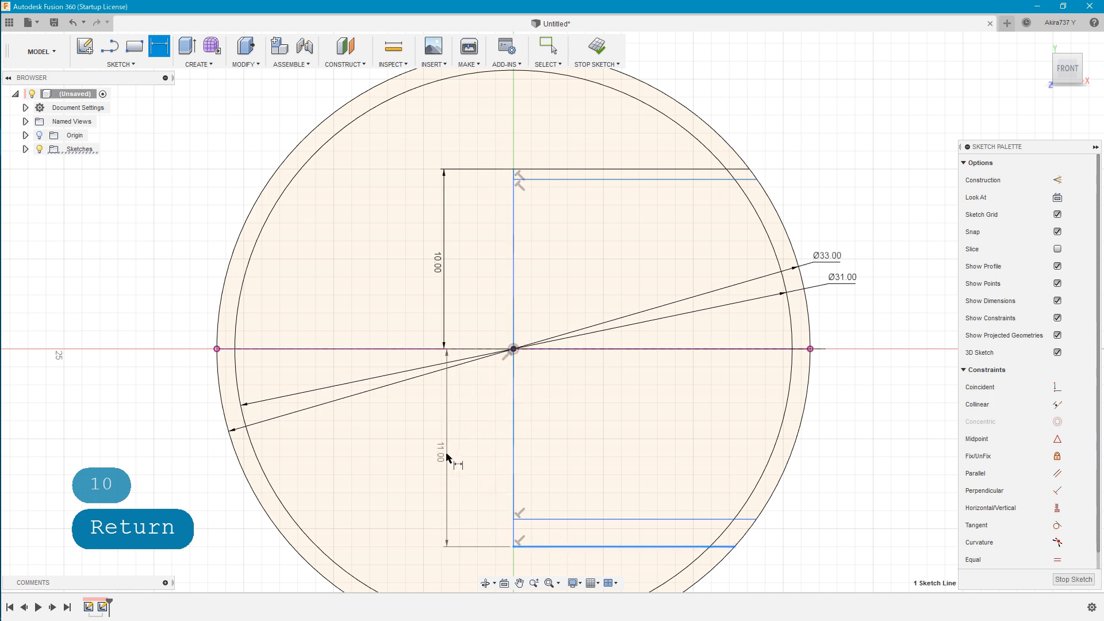
click(445, 449)
text(10)
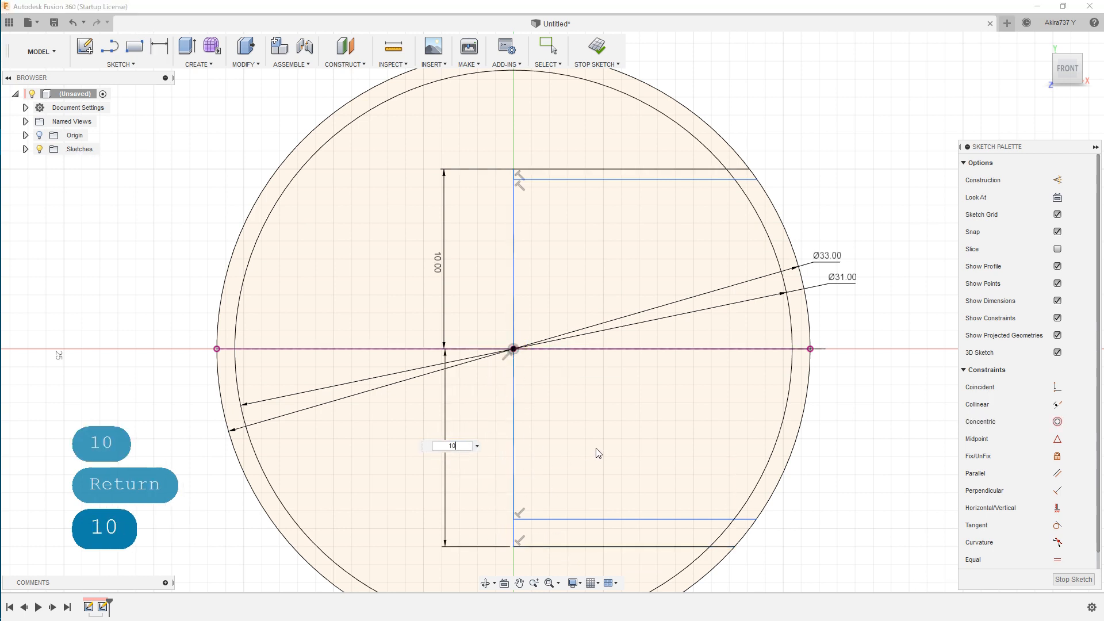
key(Return)
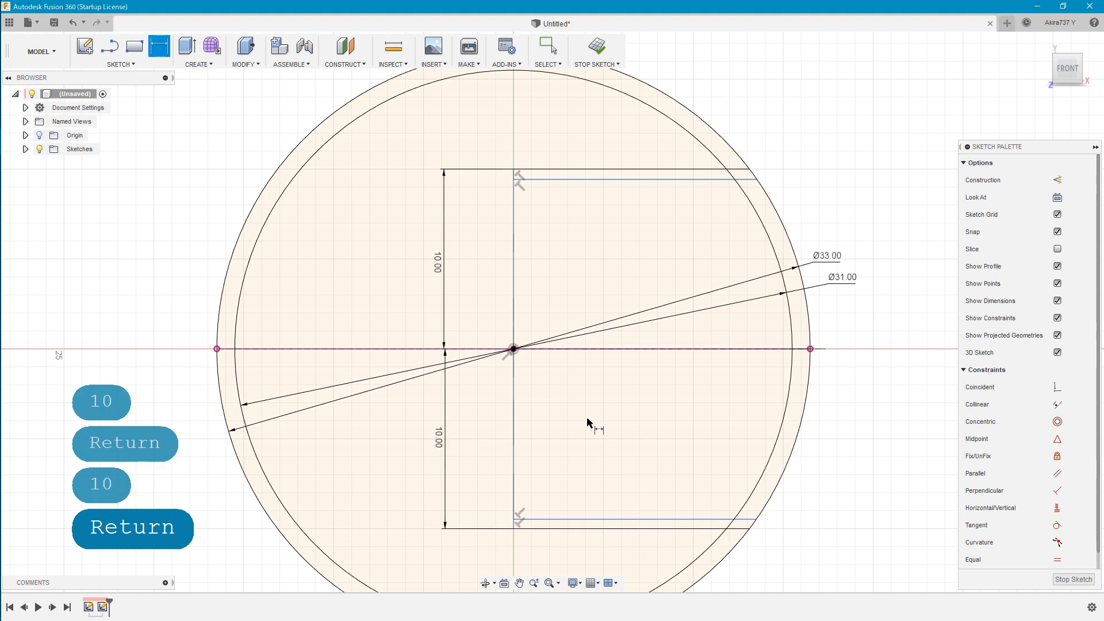
Step: Dimension the distance from the origin to the upper inner horizontal line as 9 mm
click(547, 179)
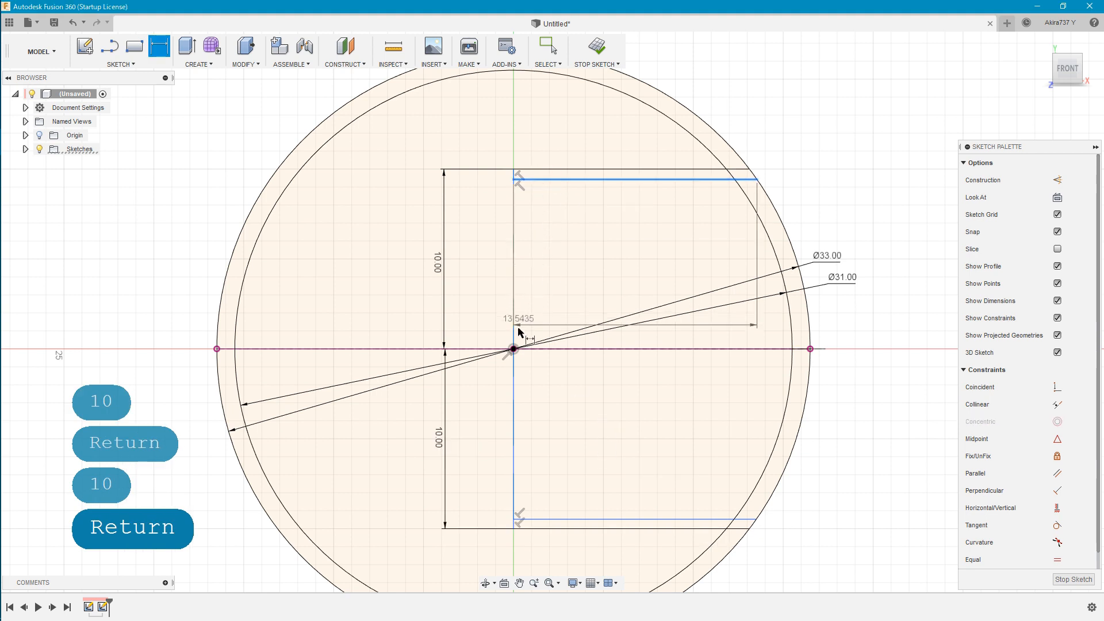
click(514, 349)
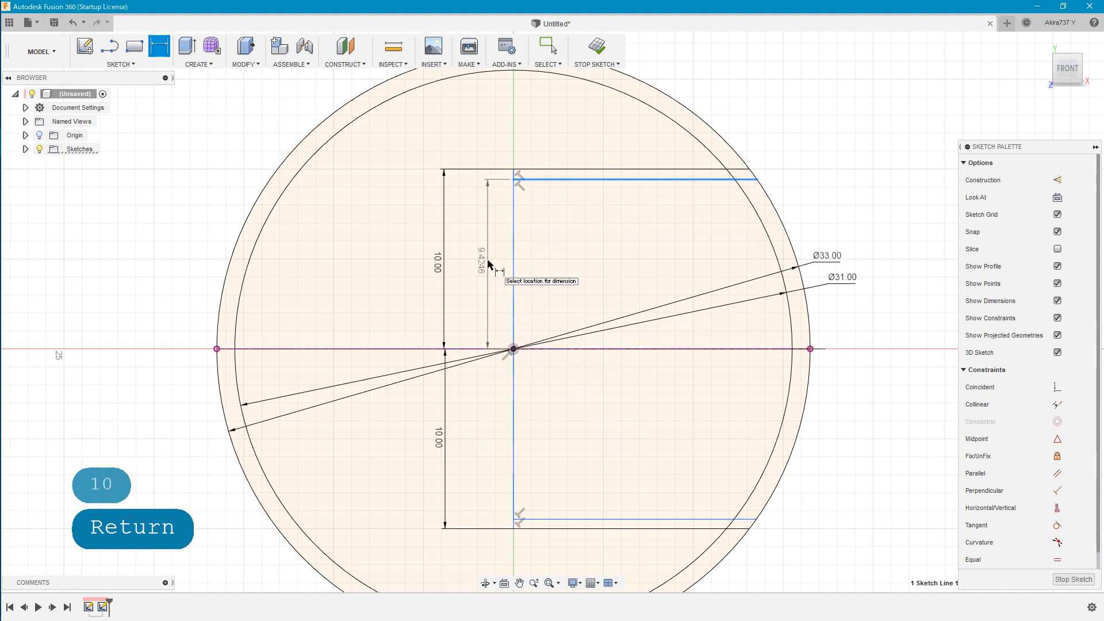
click(472, 263)
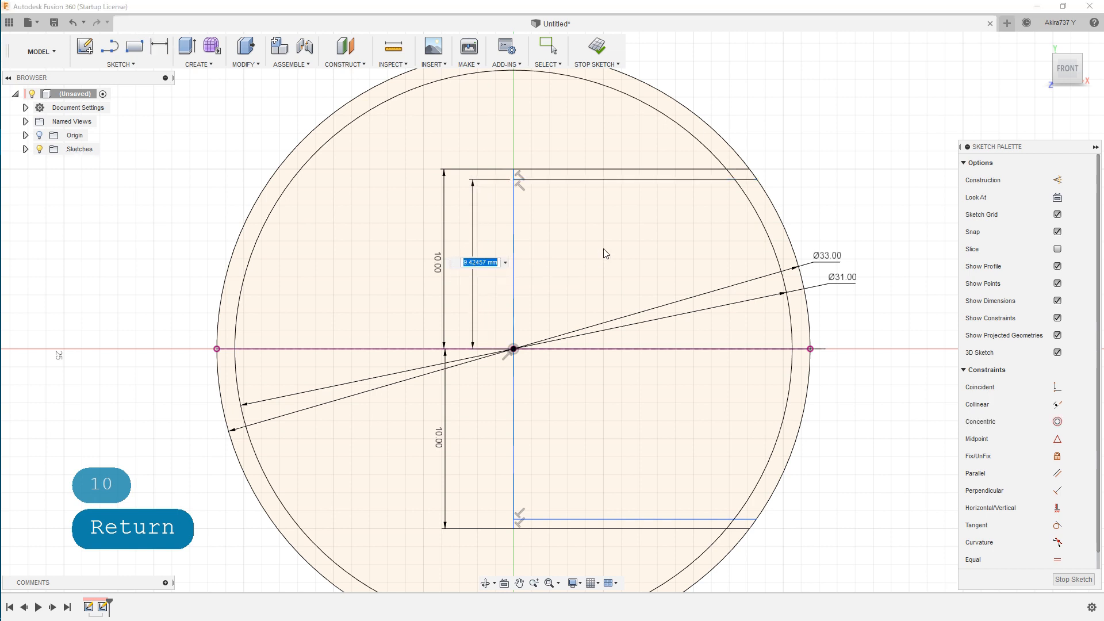
text(9)
key(Return)
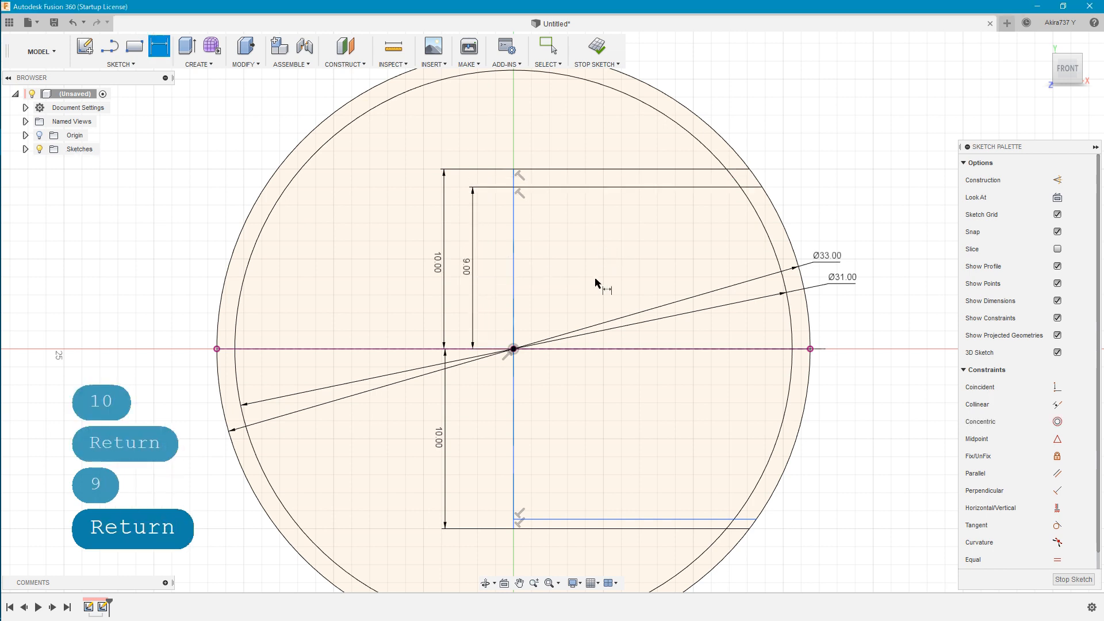
Step: Dimension the distance from the origin to the lower inner horizontal line, linking its value to the upper 9 mm dimension
click(549, 520)
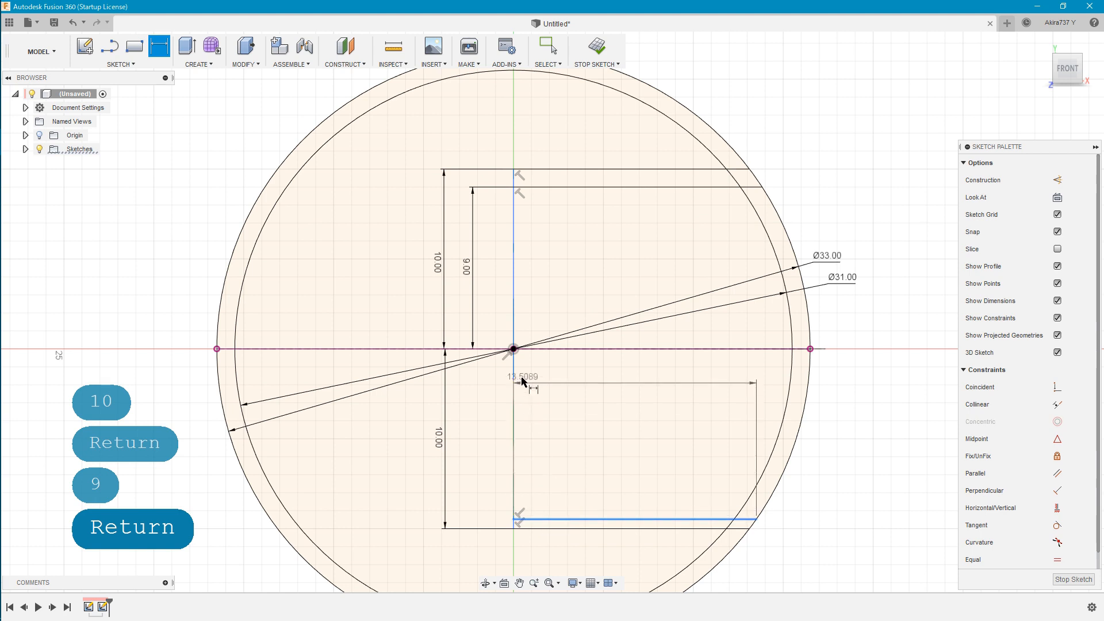
click(514, 350)
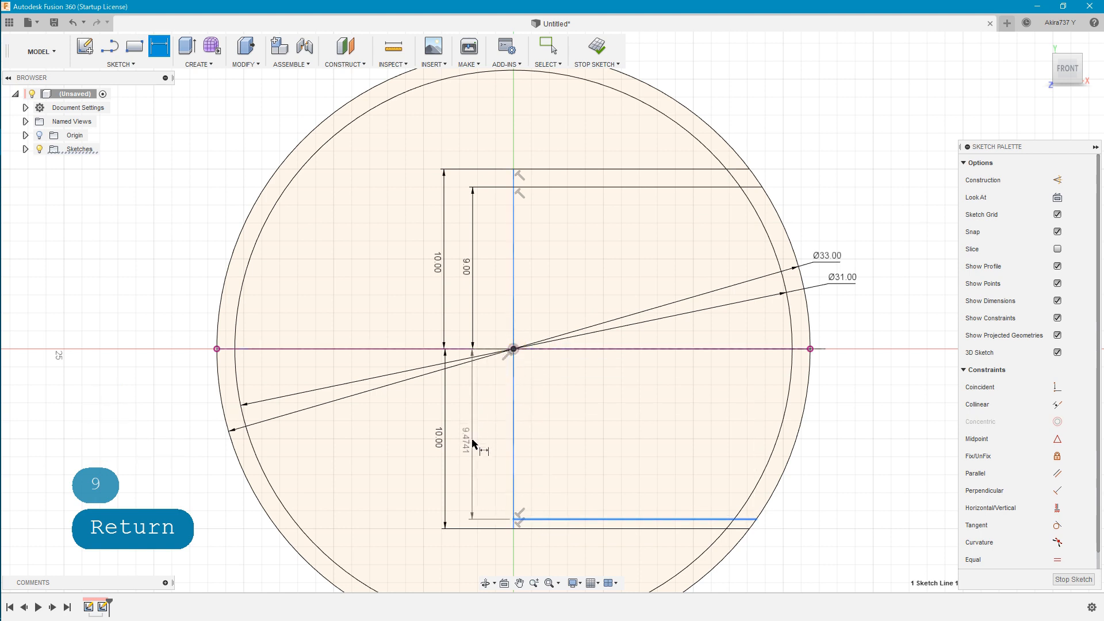
click(475, 440)
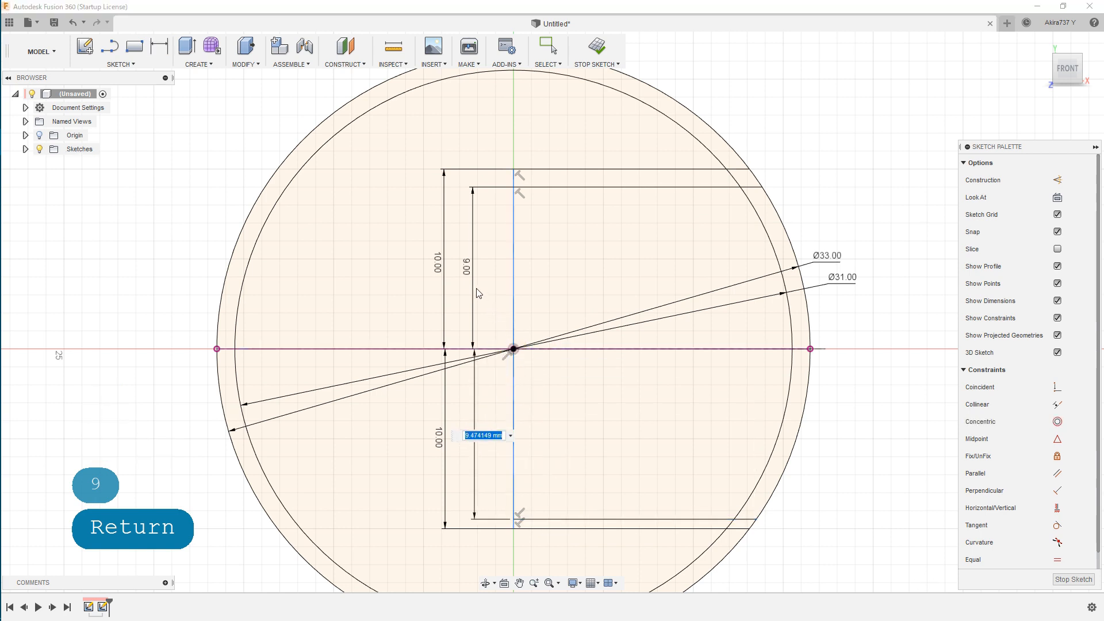
text(d9)
key(Return)
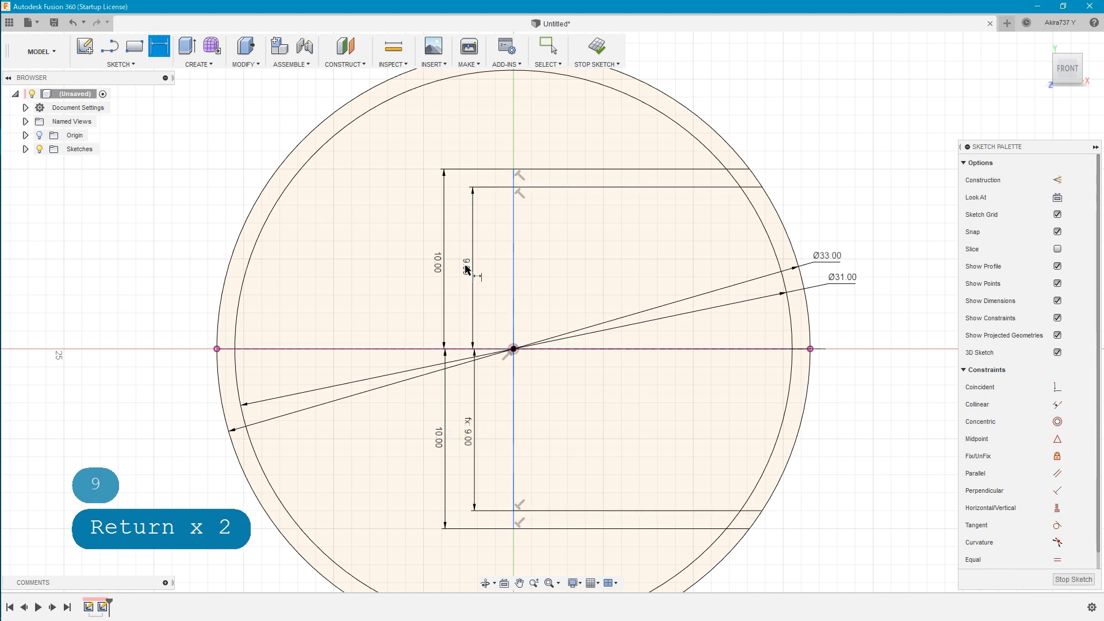
right_click(779, 118)
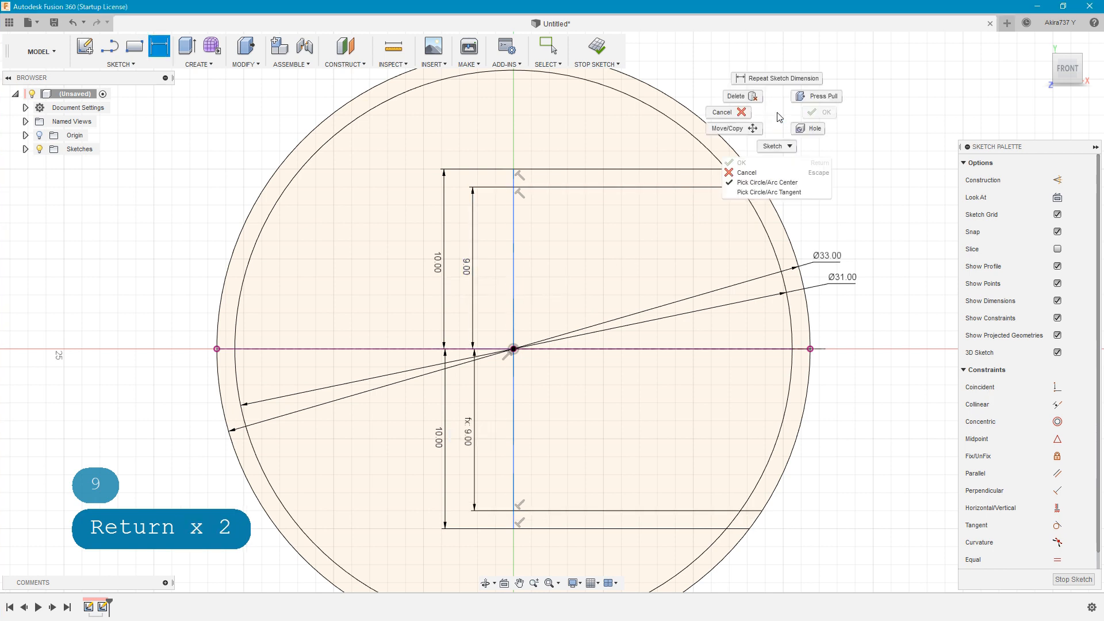
click(744, 113)
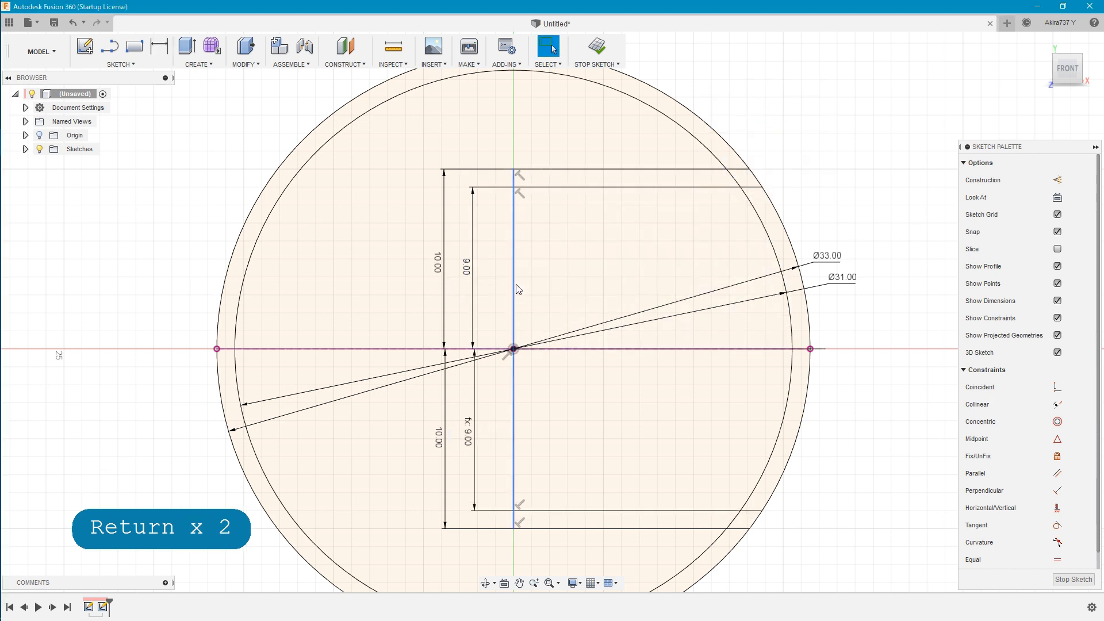
Step: Constrain the vertical line coincident with the origin and finish the sketch
drag(515, 290, 522, 287)
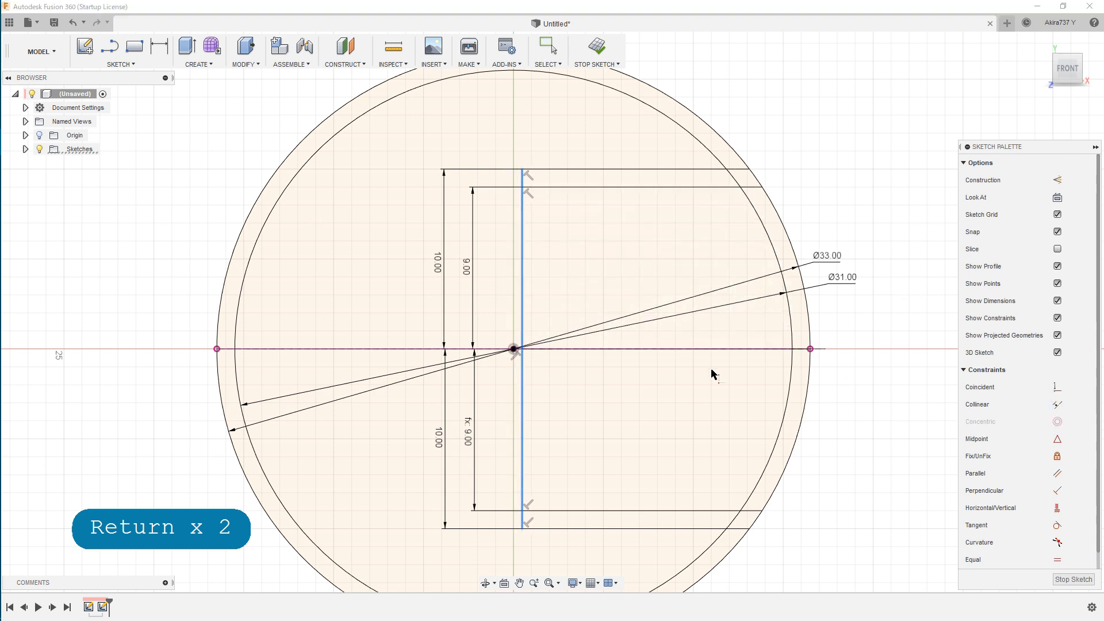
click(513, 349)
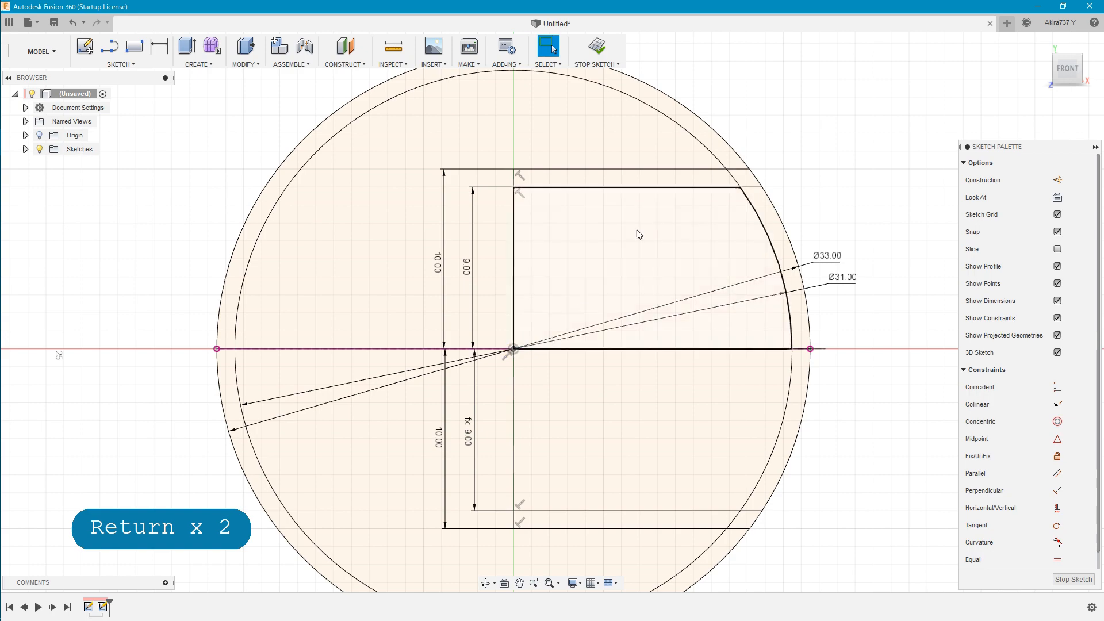
click(597, 51)
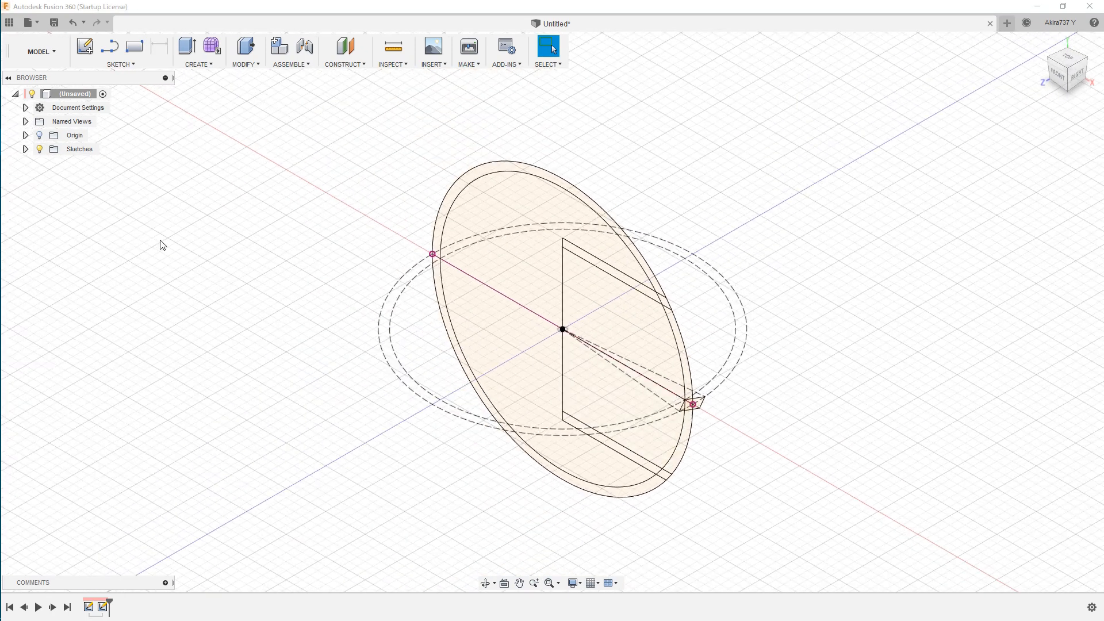
Step: Hide Sketch1 and revolve the four regions between the two 9 mm lines 360 degrees about the vertical Y axis as a new body
click(25, 150)
click(50, 162)
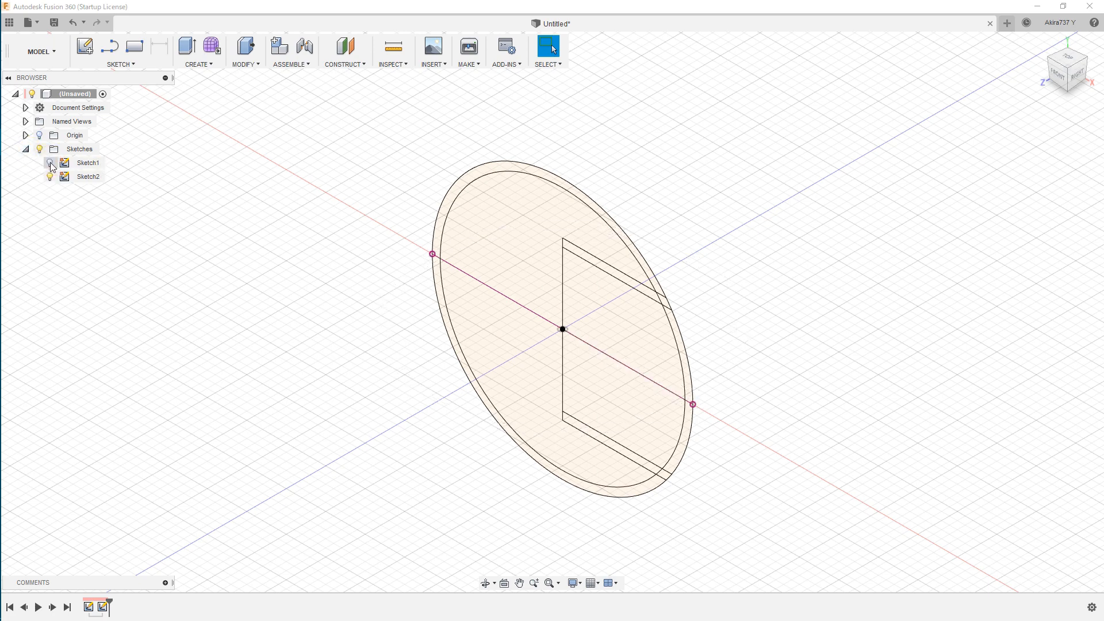
click(198, 64)
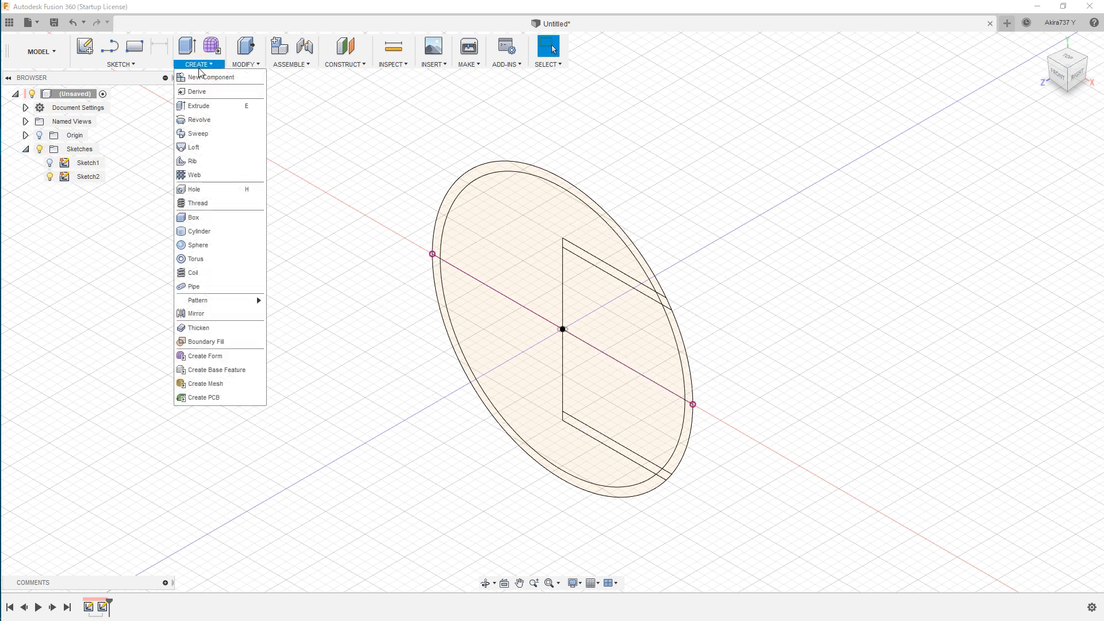
click(199, 120)
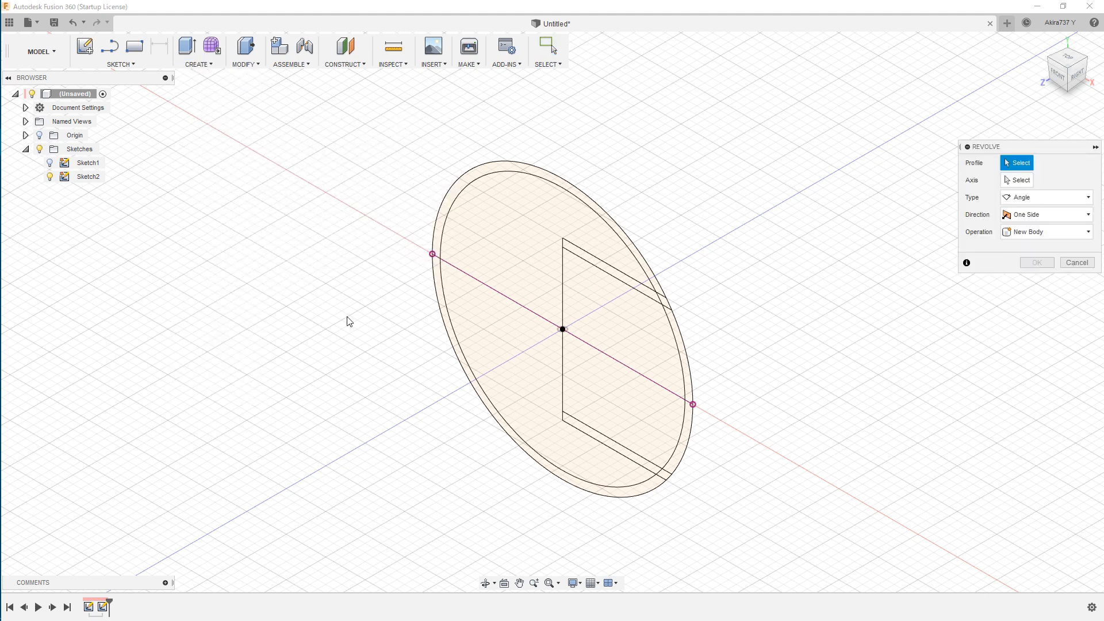
click(610, 338)
click(605, 395)
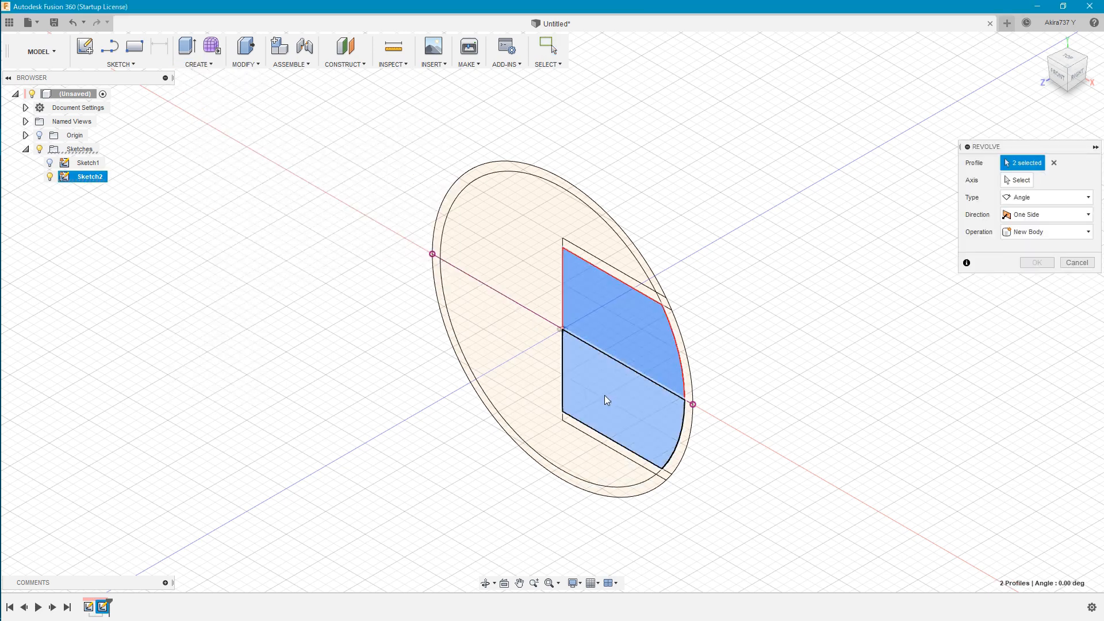
click(689, 374)
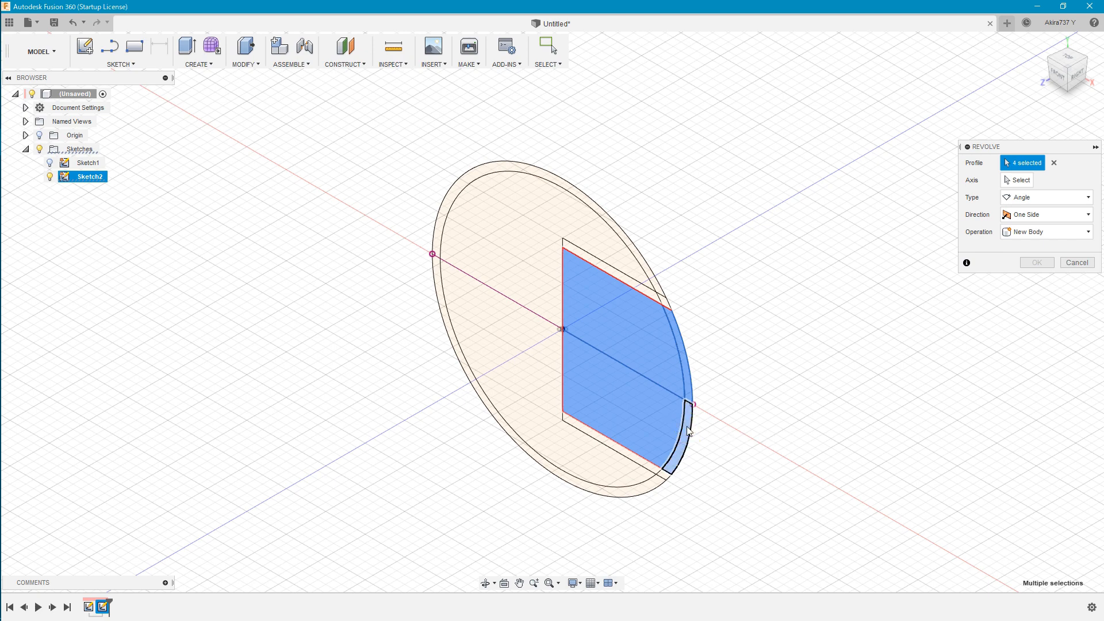
click(689, 431)
click(1020, 181)
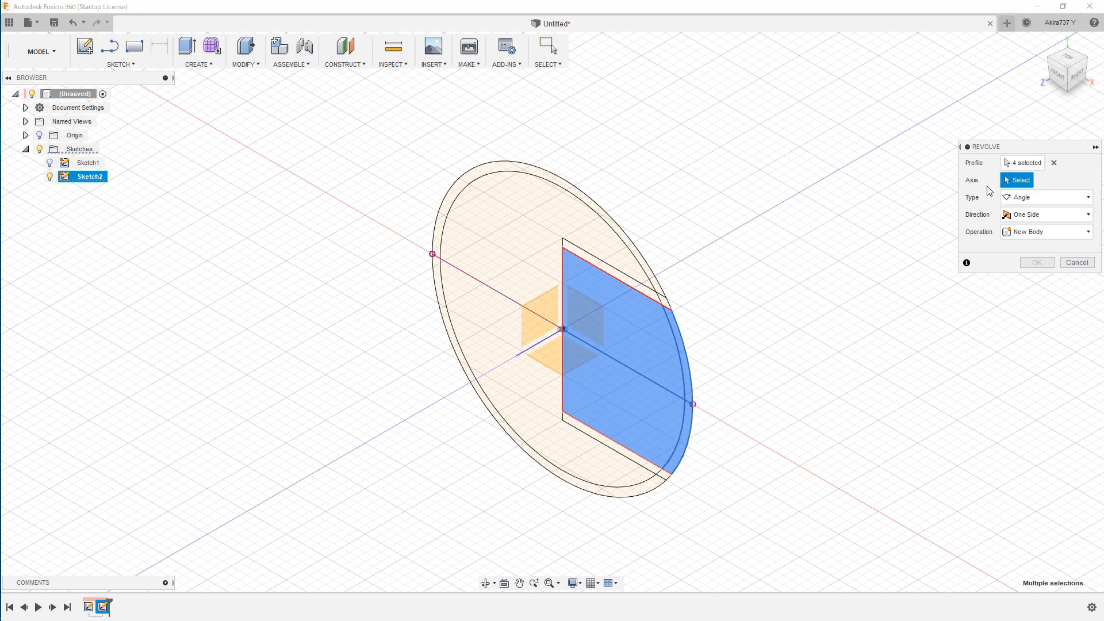
click(563, 313)
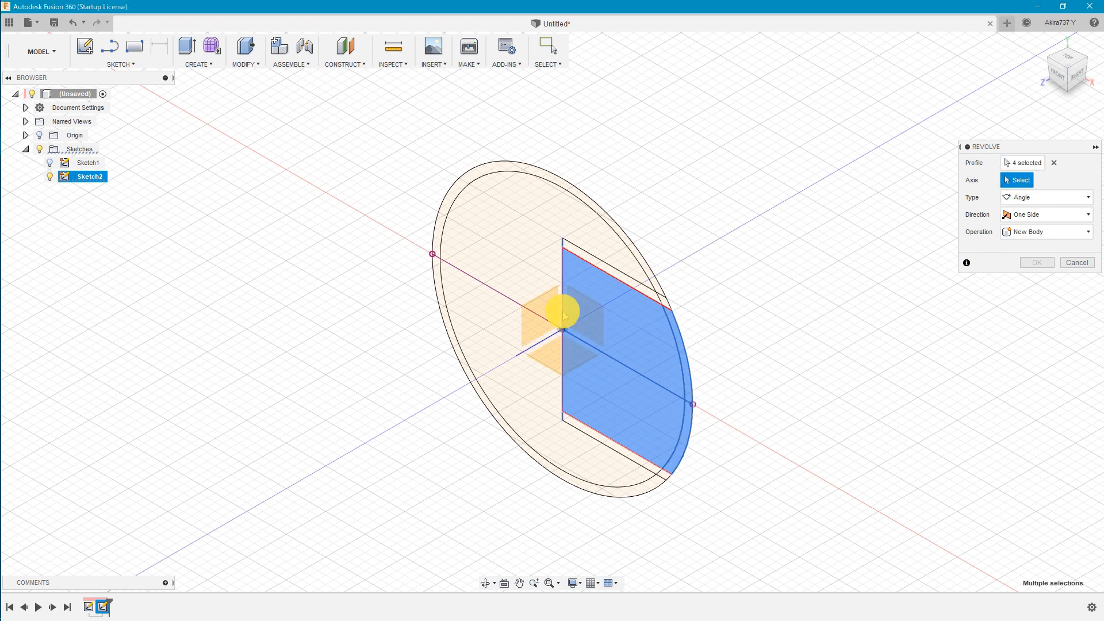
click(572, 349)
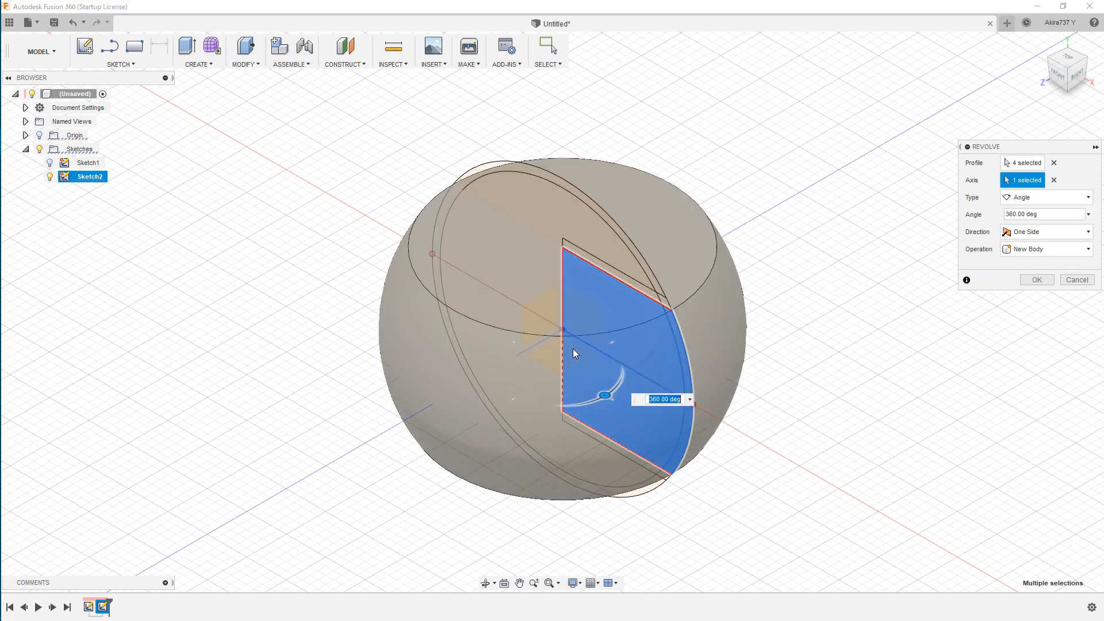
click(1036, 280)
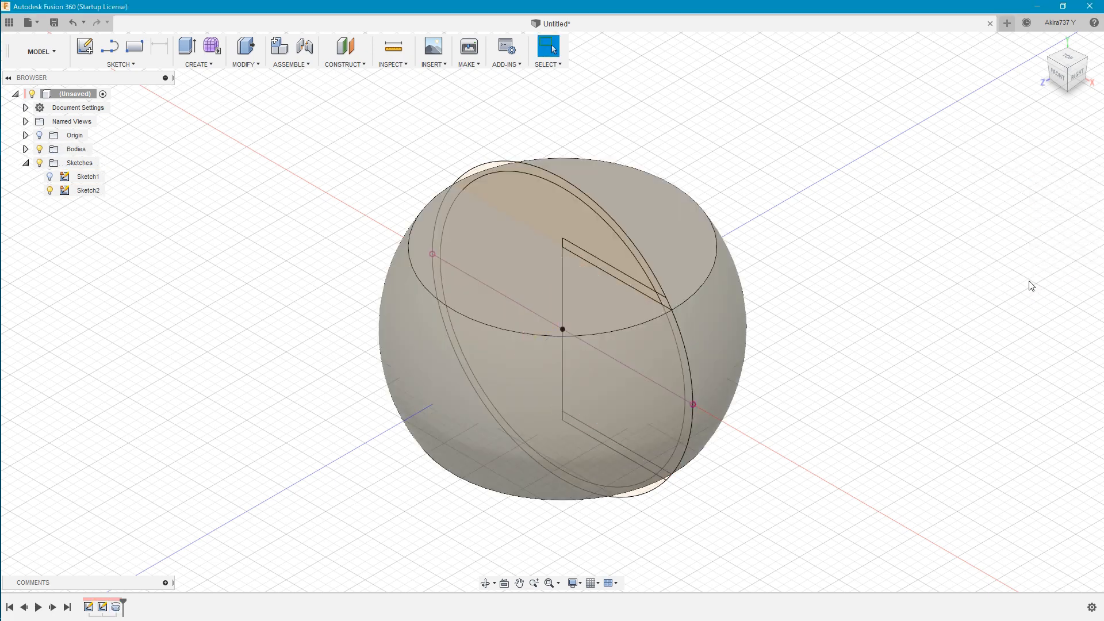
Step: Hide Sketch2 and create a construction plane through the X axis at an angle of -45 degrees
click(50, 191)
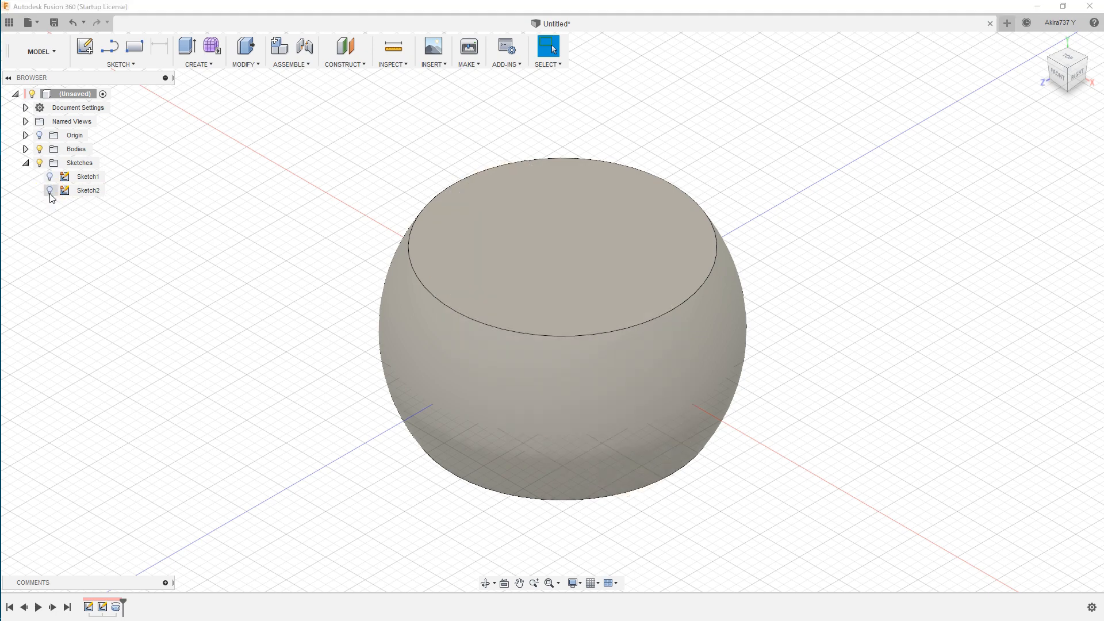
click(26, 150)
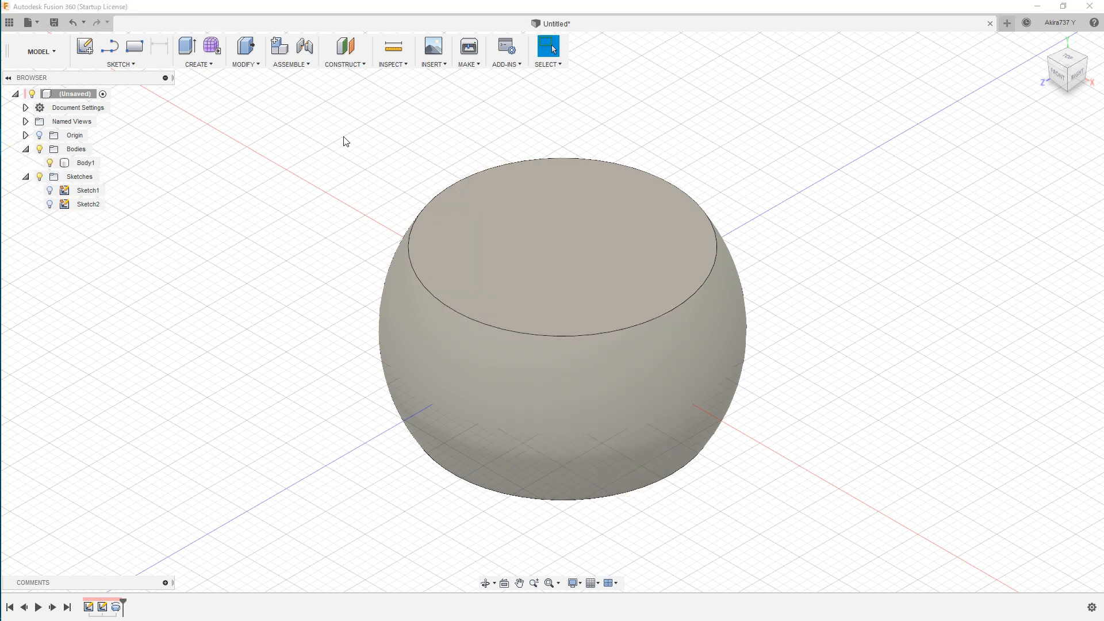
click(345, 64)
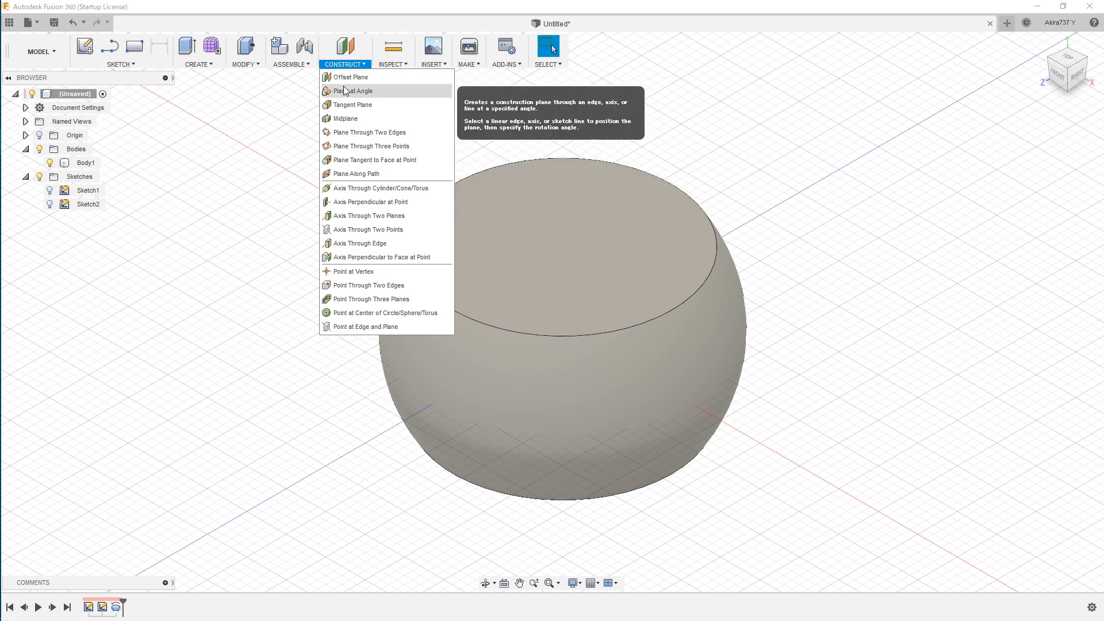
click(345, 90)
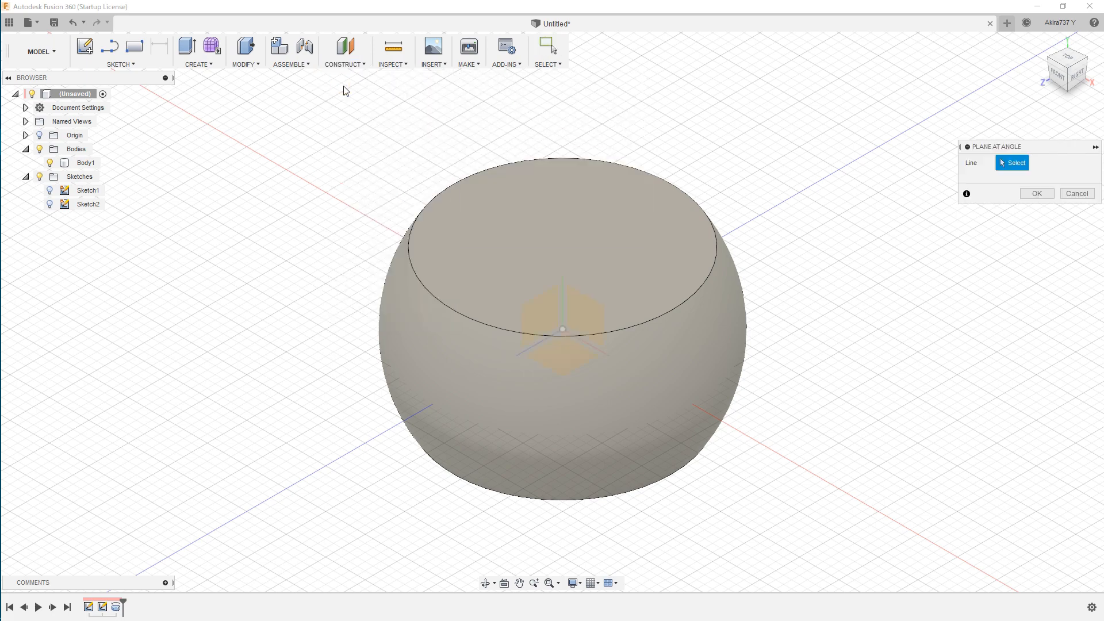
click(592, 345)
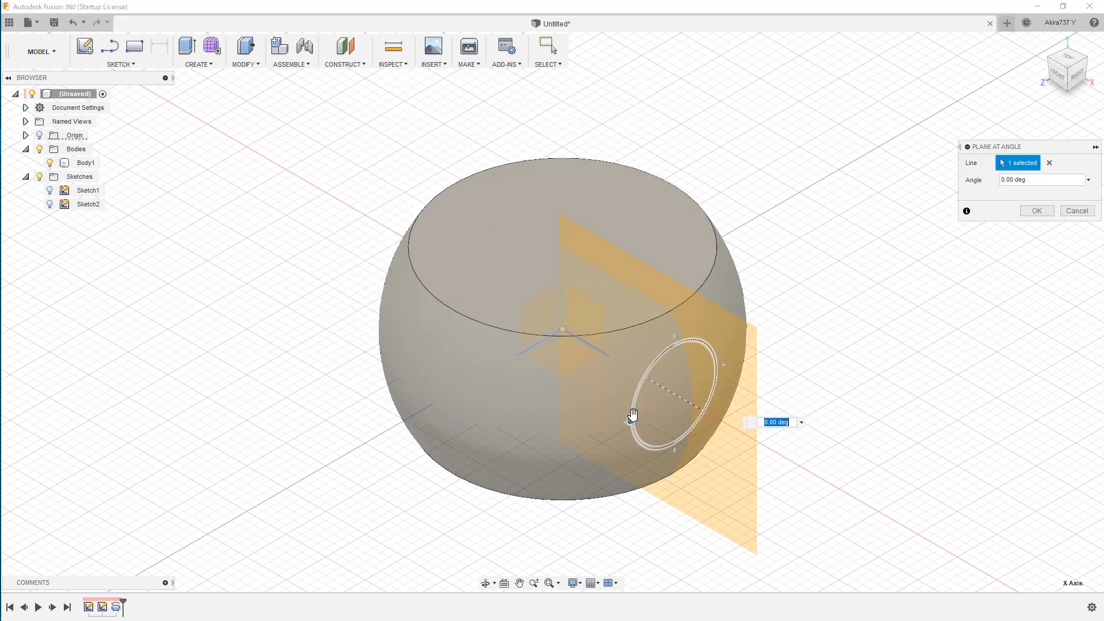
drag(633, 417, 632, 370)
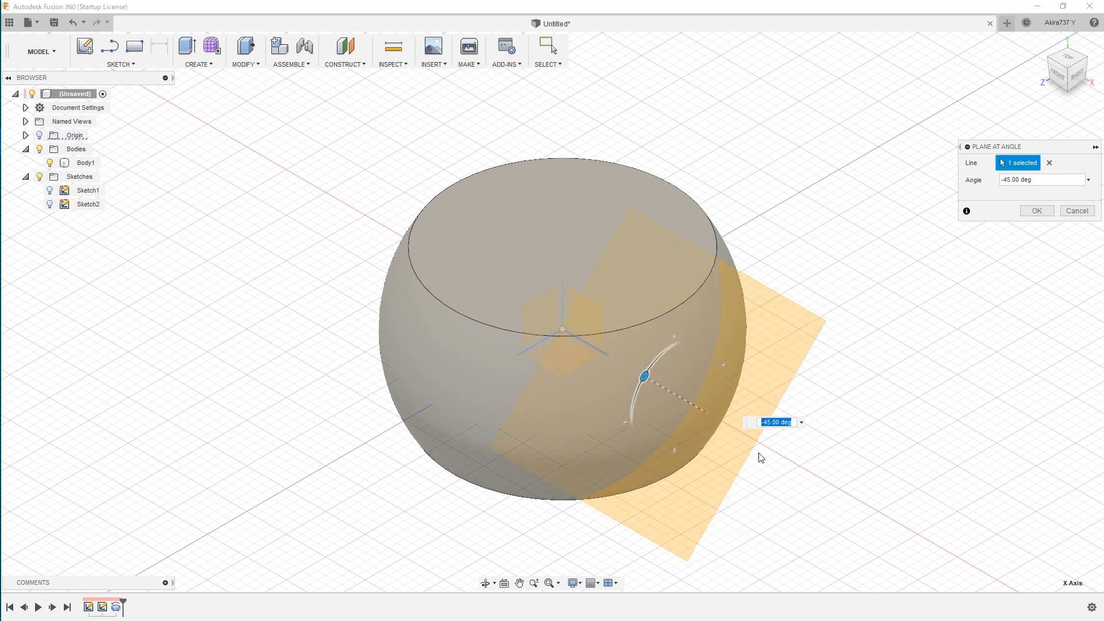
click(1037, 211)
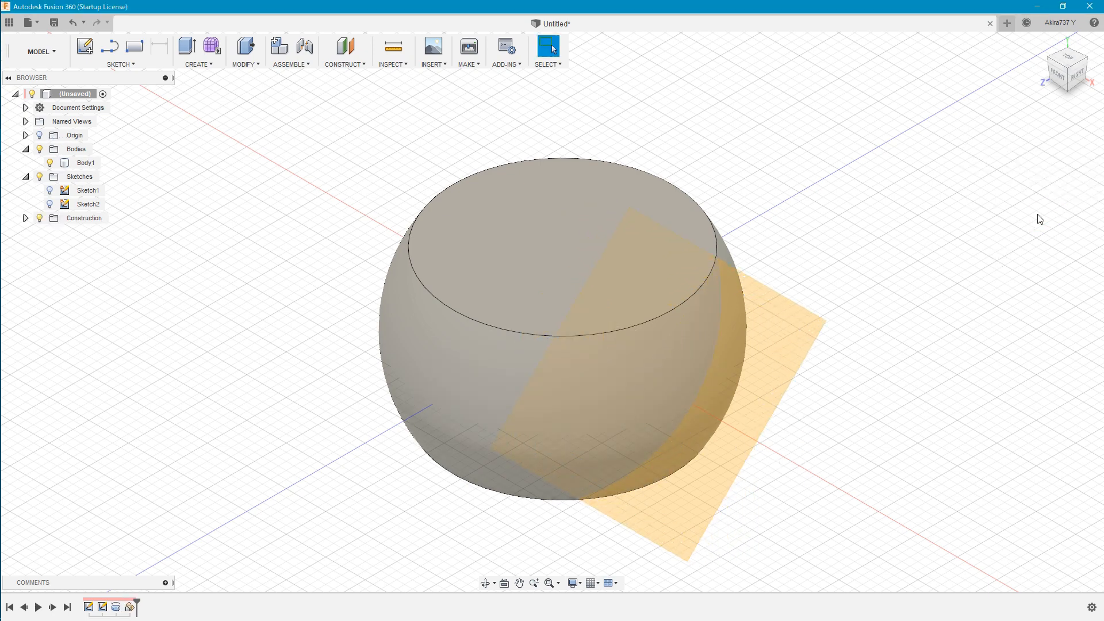
Step: Sketch a 33 mm diameter circle centred on the origin on the angled plane, move its dimension outside the circle and finish the sketch
click(121, 65)
mouse_move(122, 118)
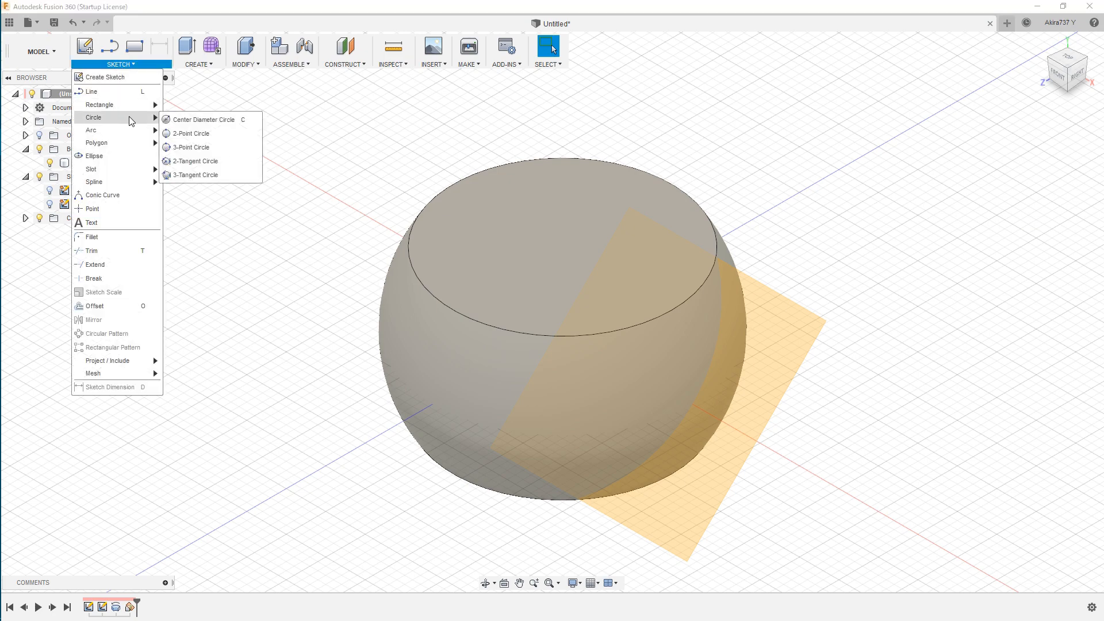
click(177, 118)
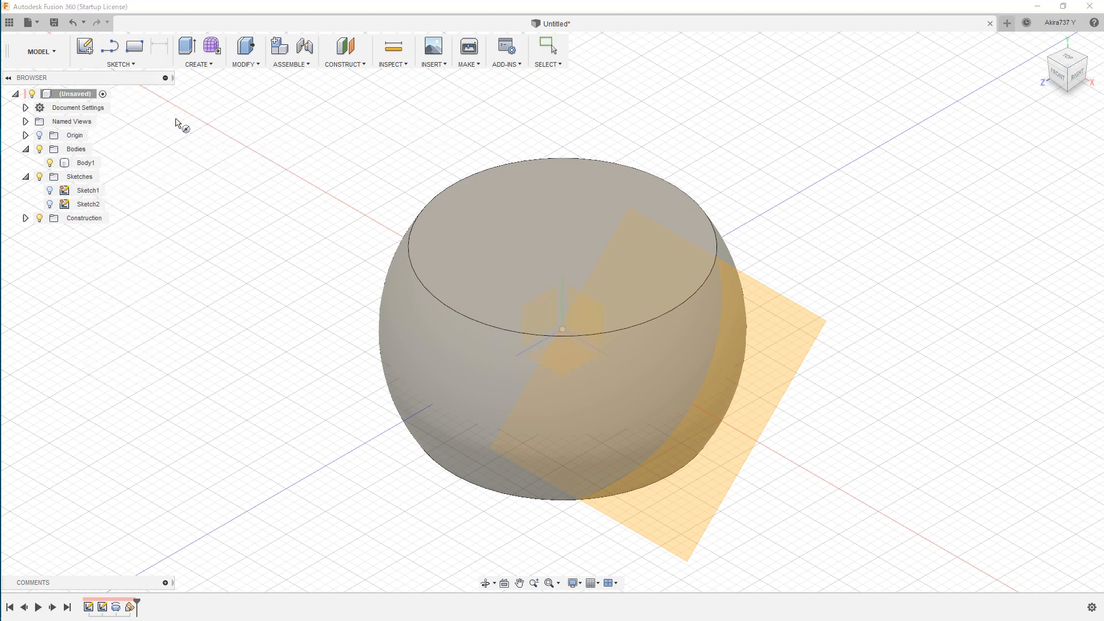
click(779, 339)
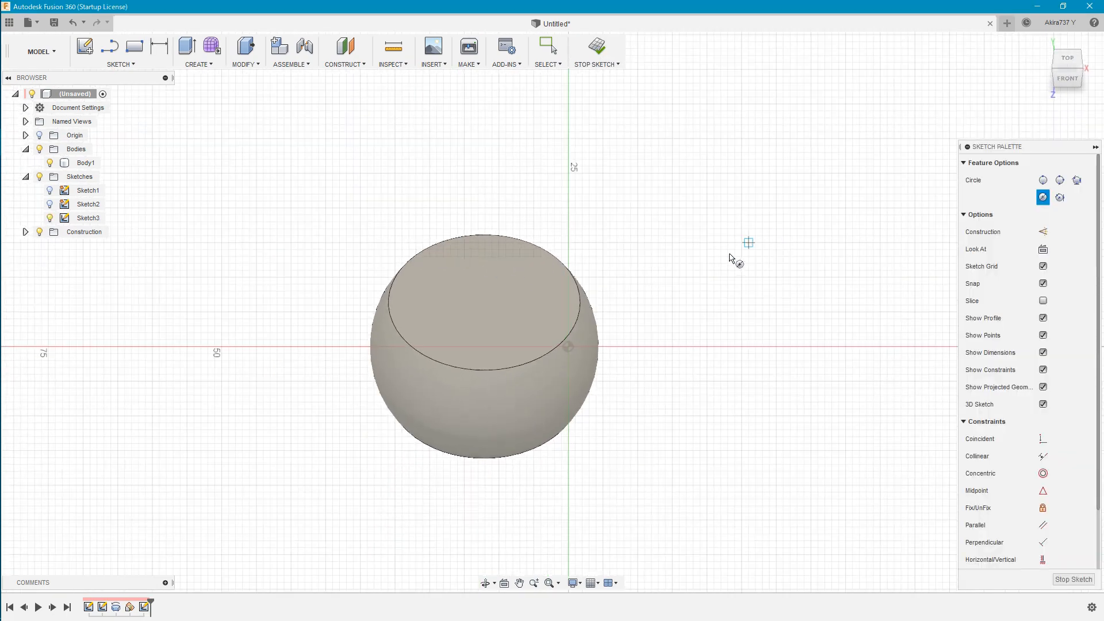
scroll(480, 381, up, 5)
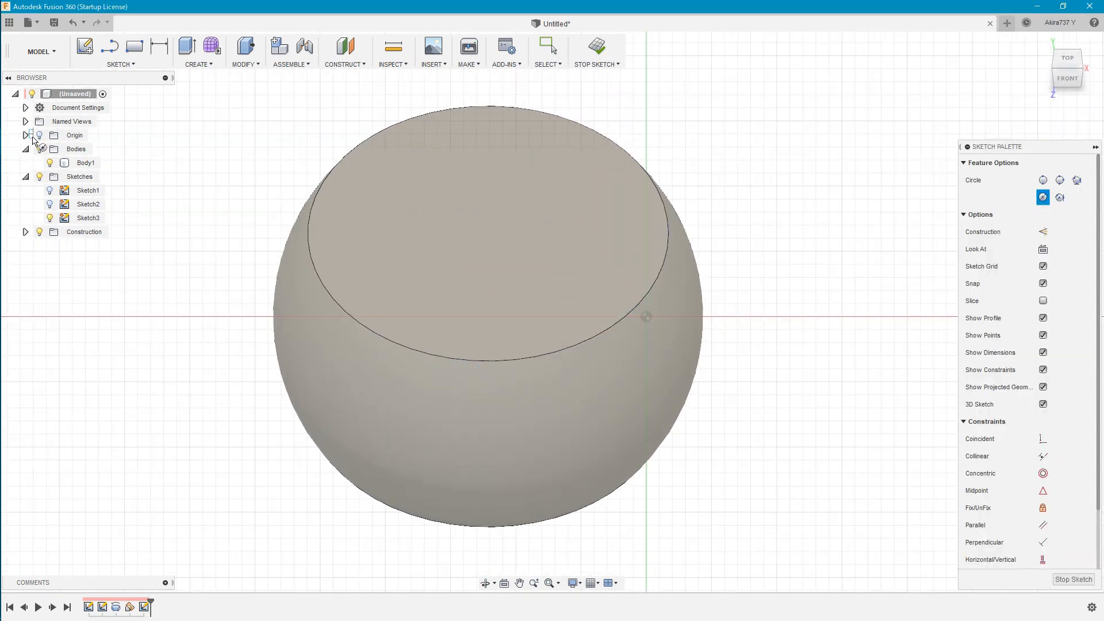
click(39, 135)
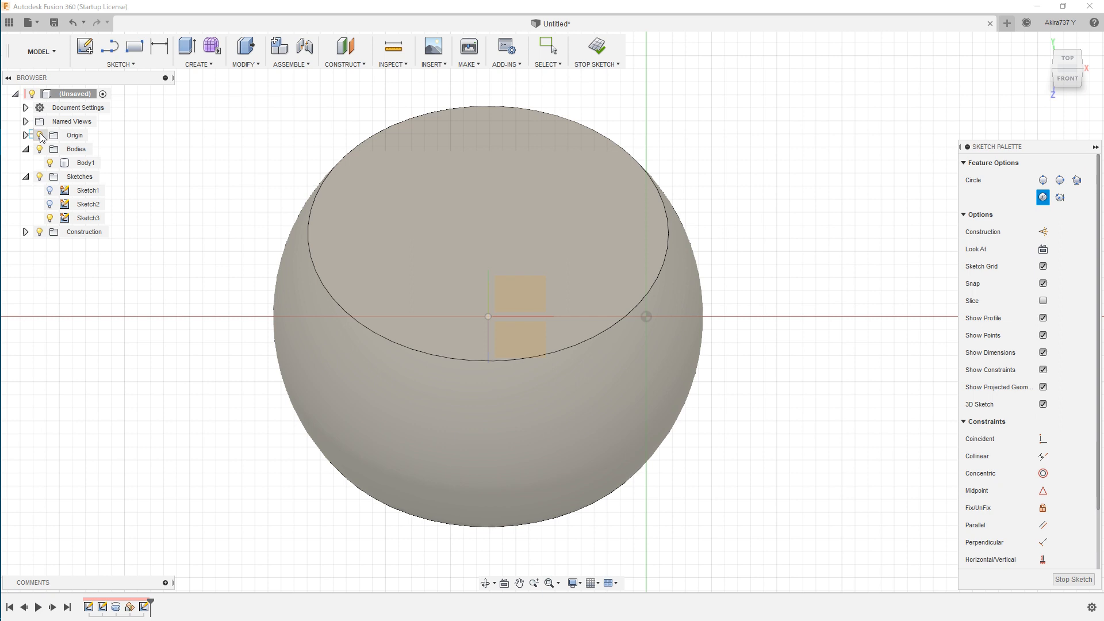
click(489, 316)
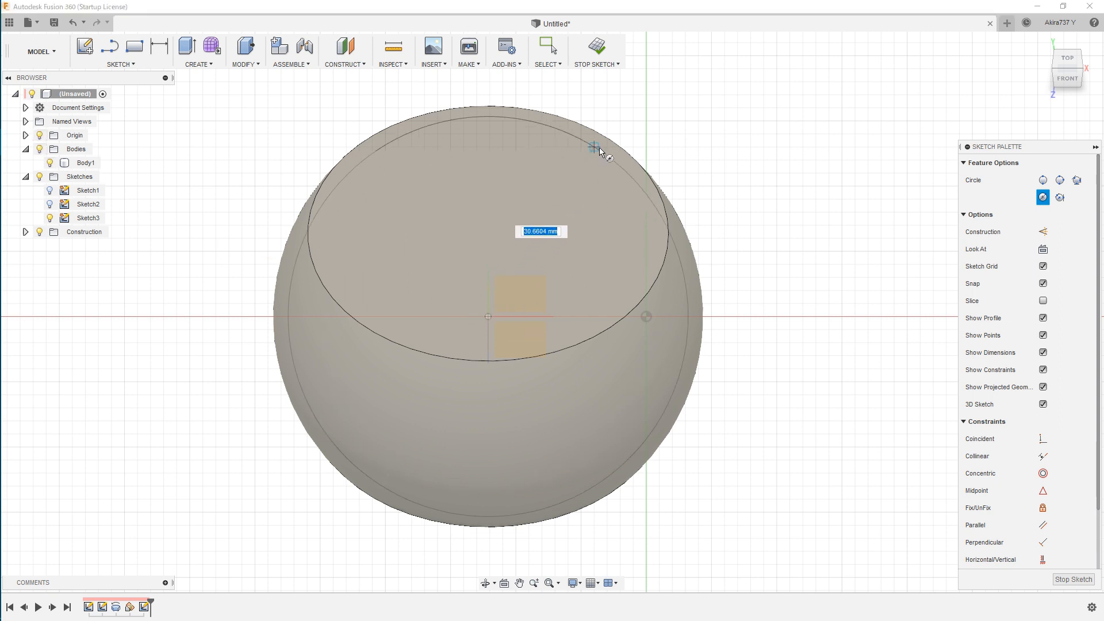
text(33)
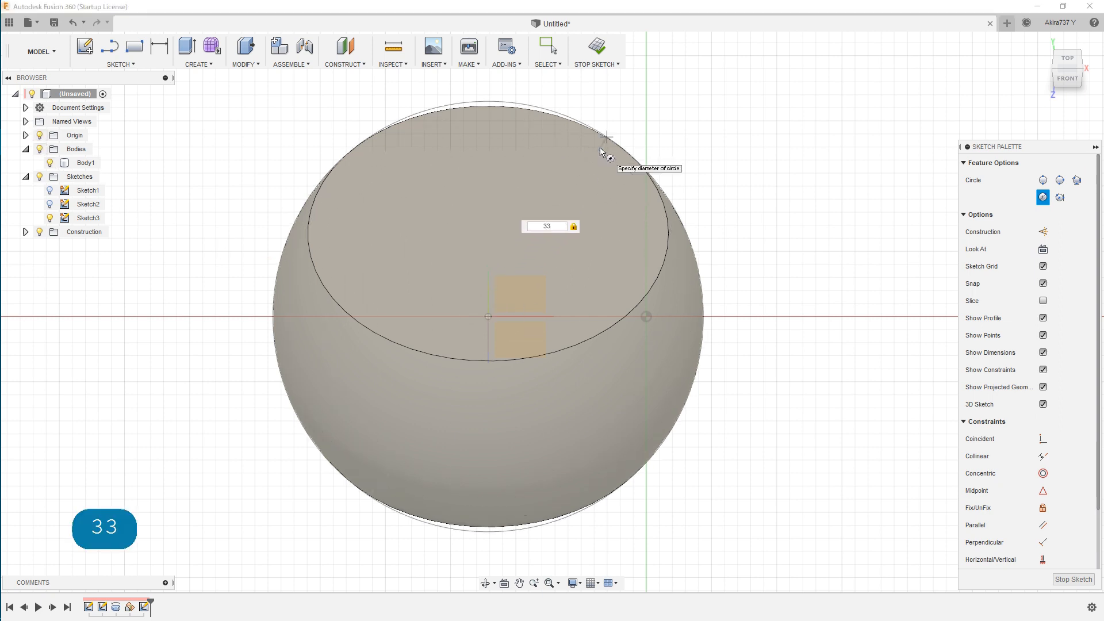
key(Return)
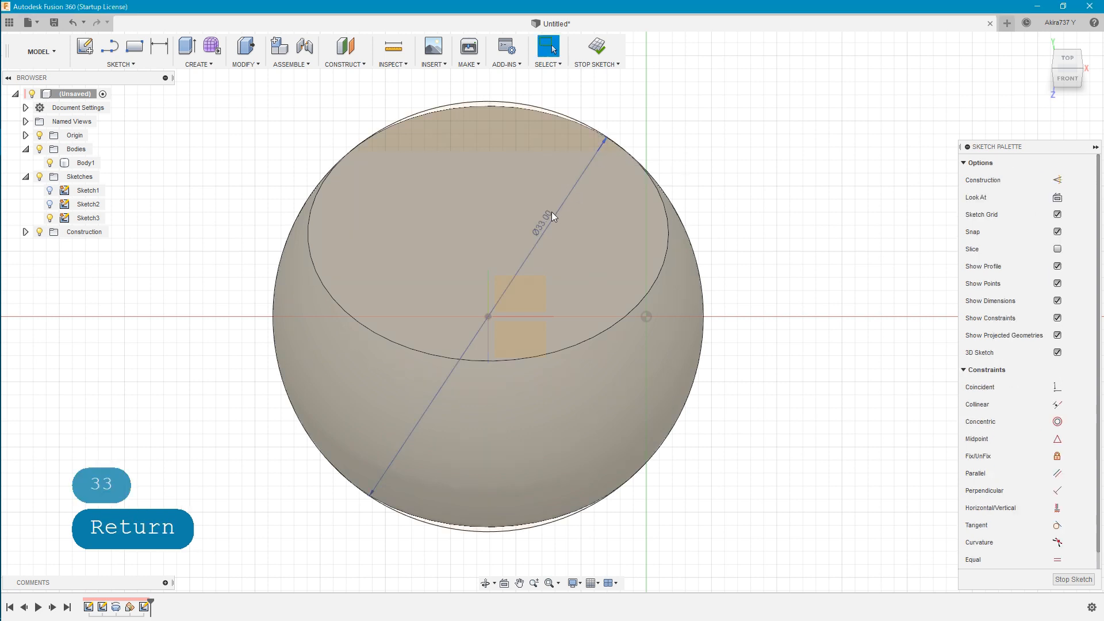
drag(547, 219, 637, 117)
click(596, 48)
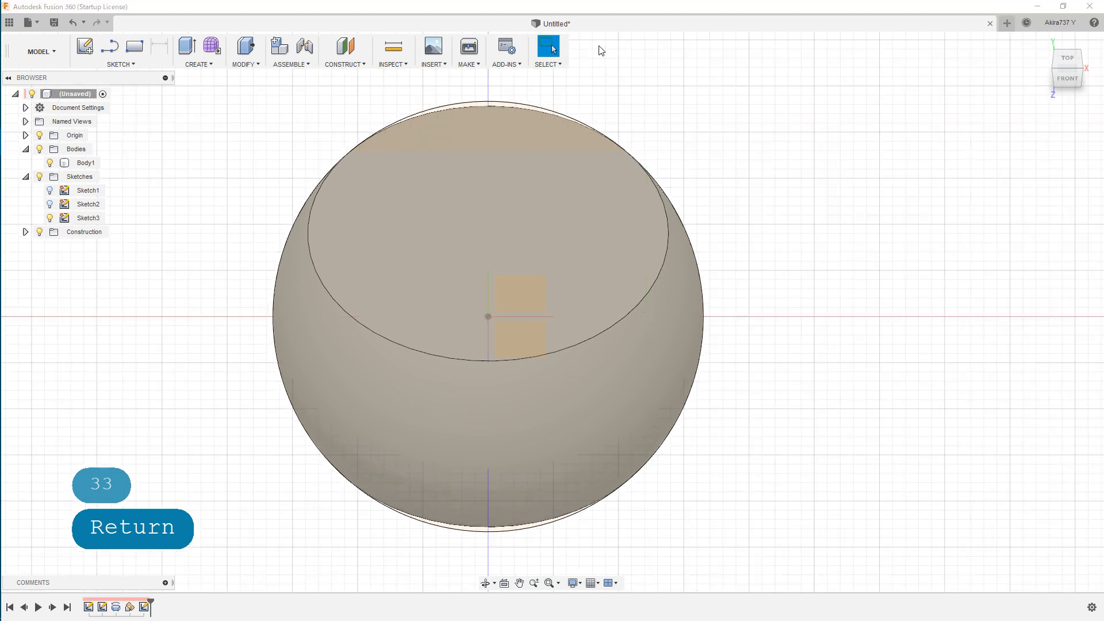
Step: Return to the home view, show Sketch1, and hide Body1 and the origin geometry
click(1042, 44)
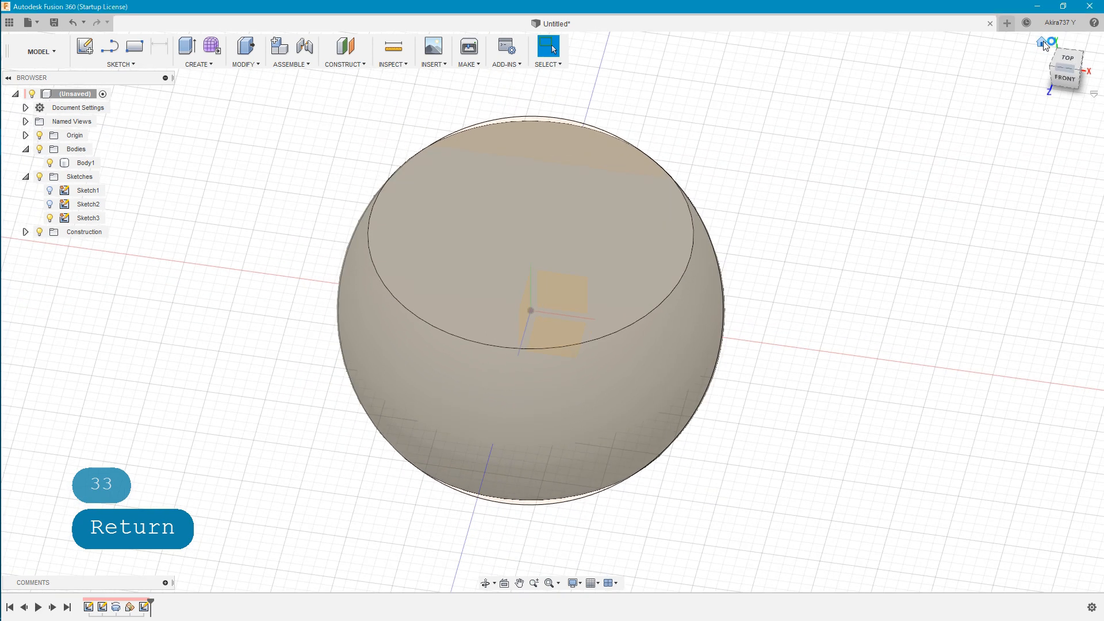
click(54, 205)
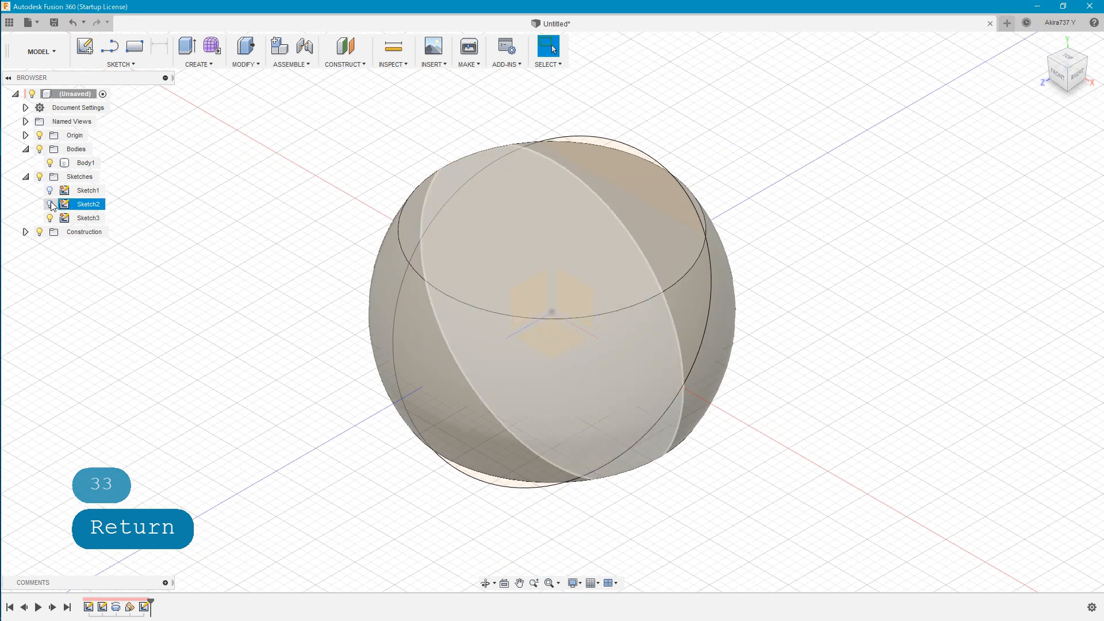
click(50, 204)
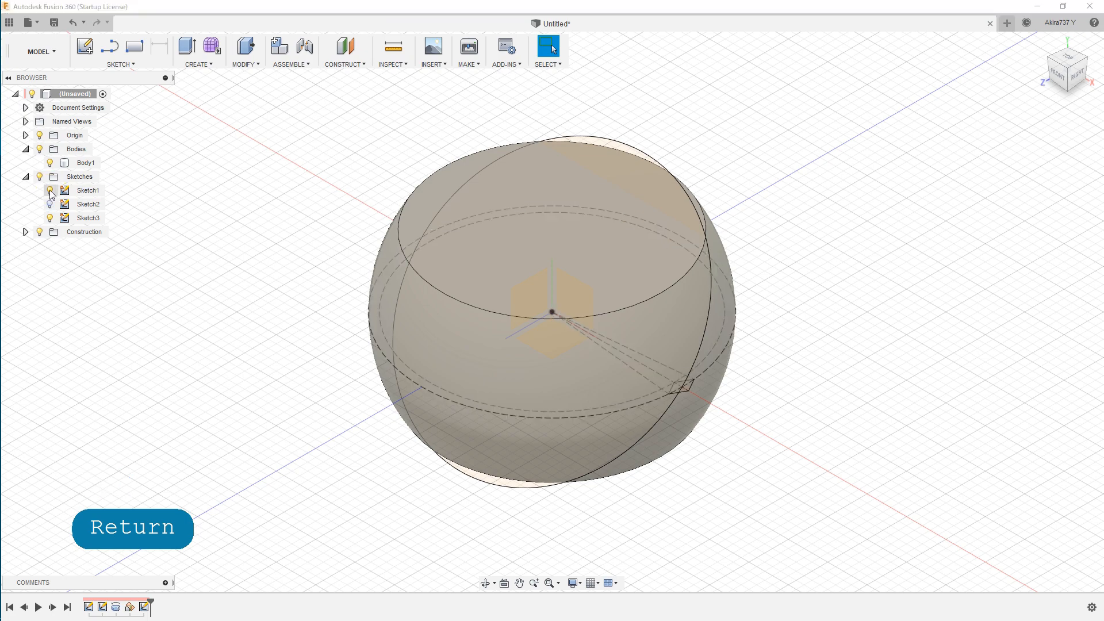
click(50, 163)
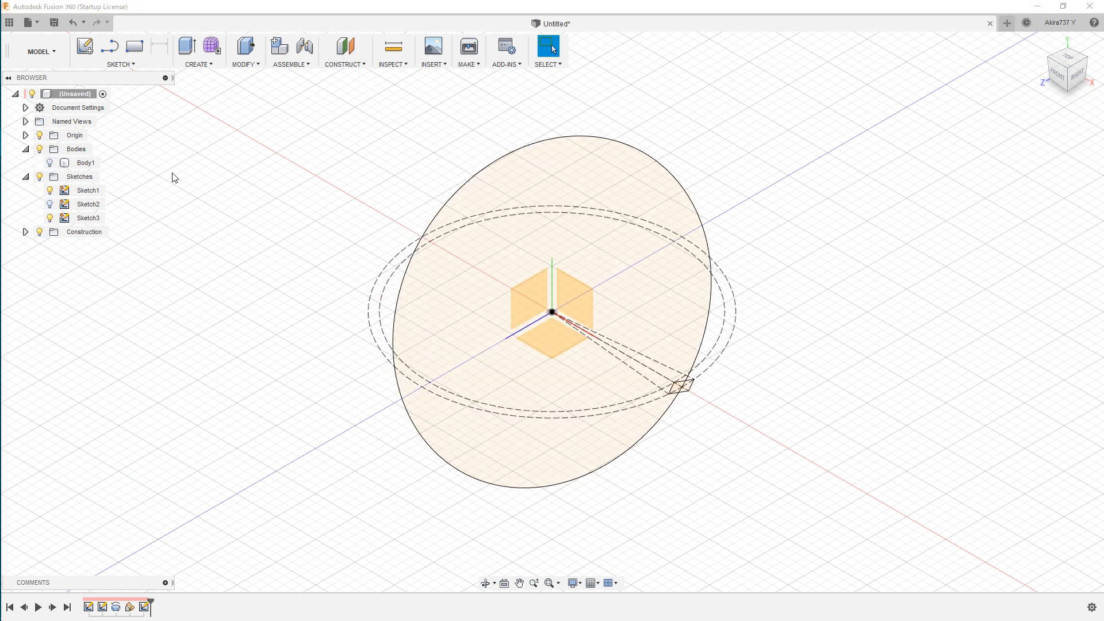
click(40, 136)
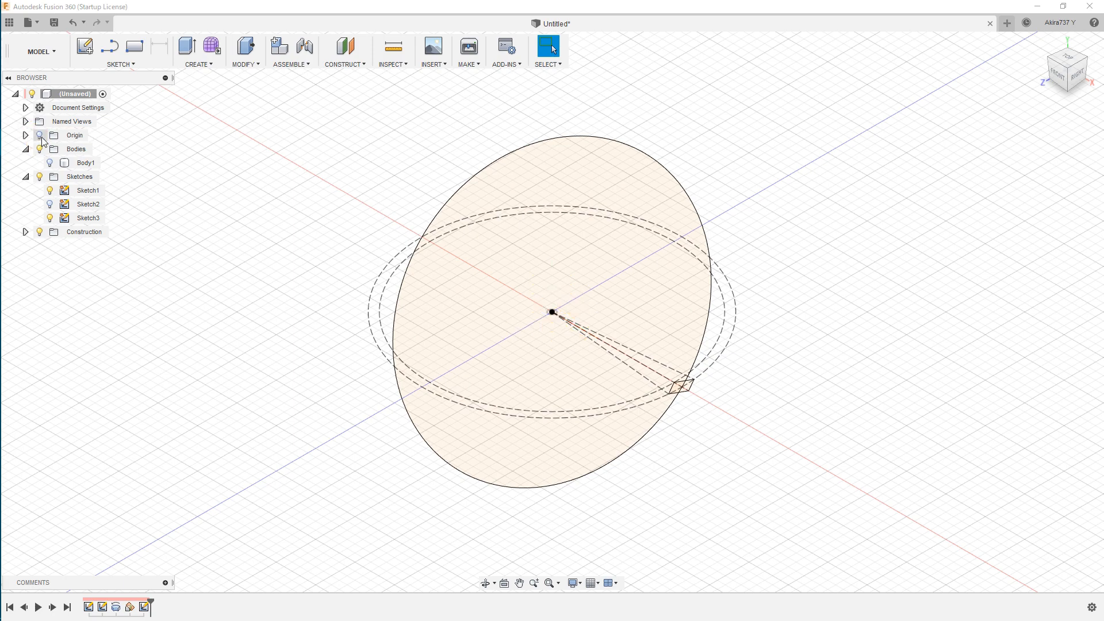
Step: Start a single-path Sweep with the small kite-shaped profile of Sketch1 and the 33 mm circle as its path
click(202, 66)
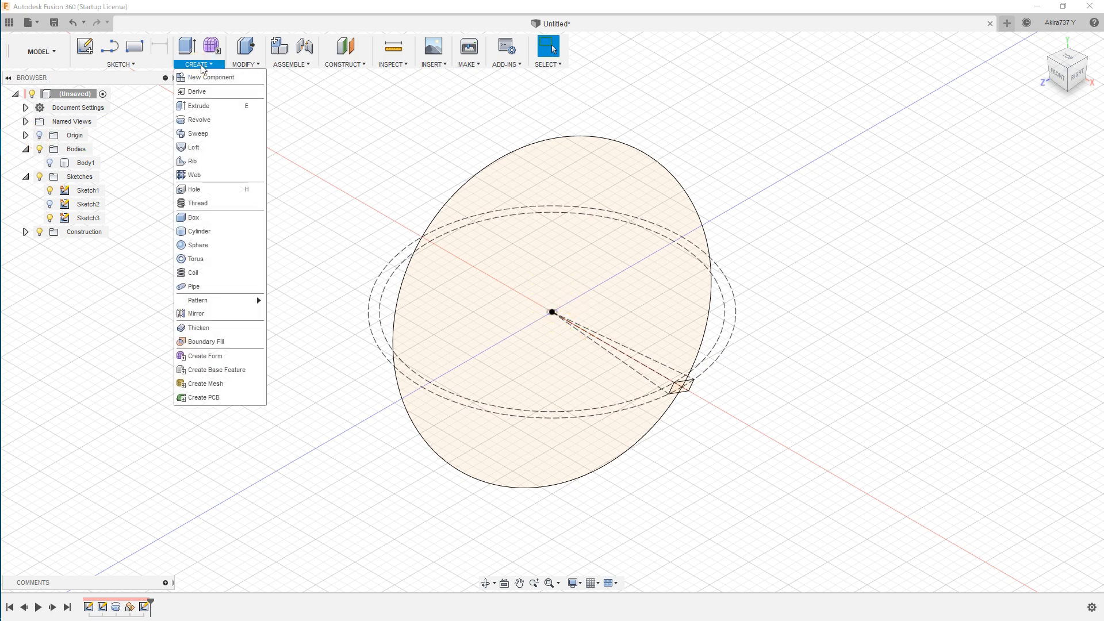
click(198, 134)
scroll(701, 410, up, 3)
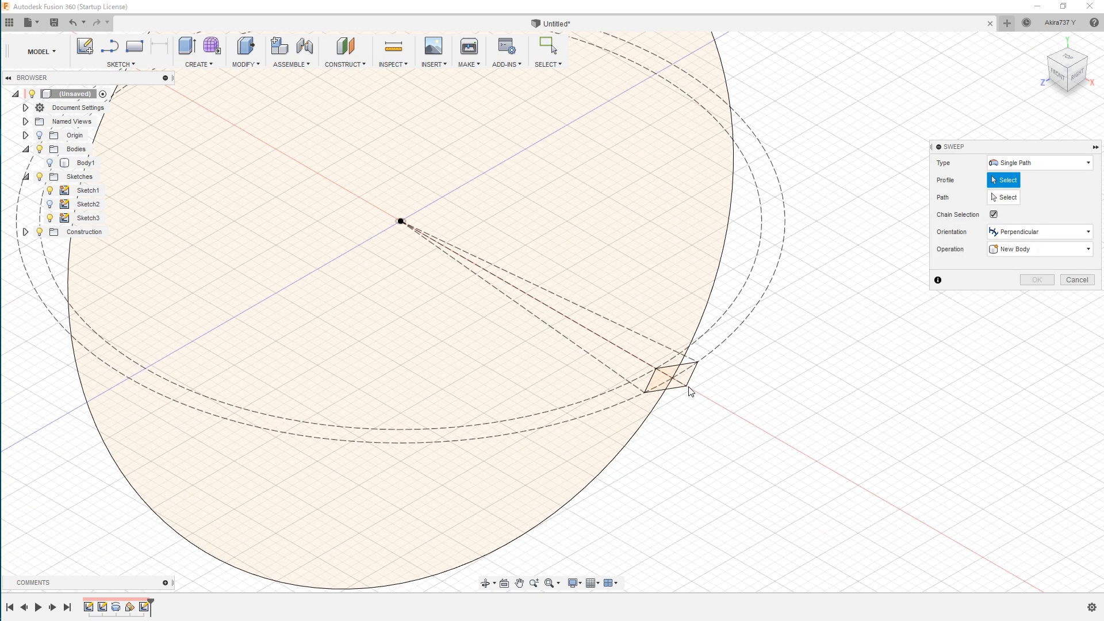
click(685, 383)
click(1014, 199)
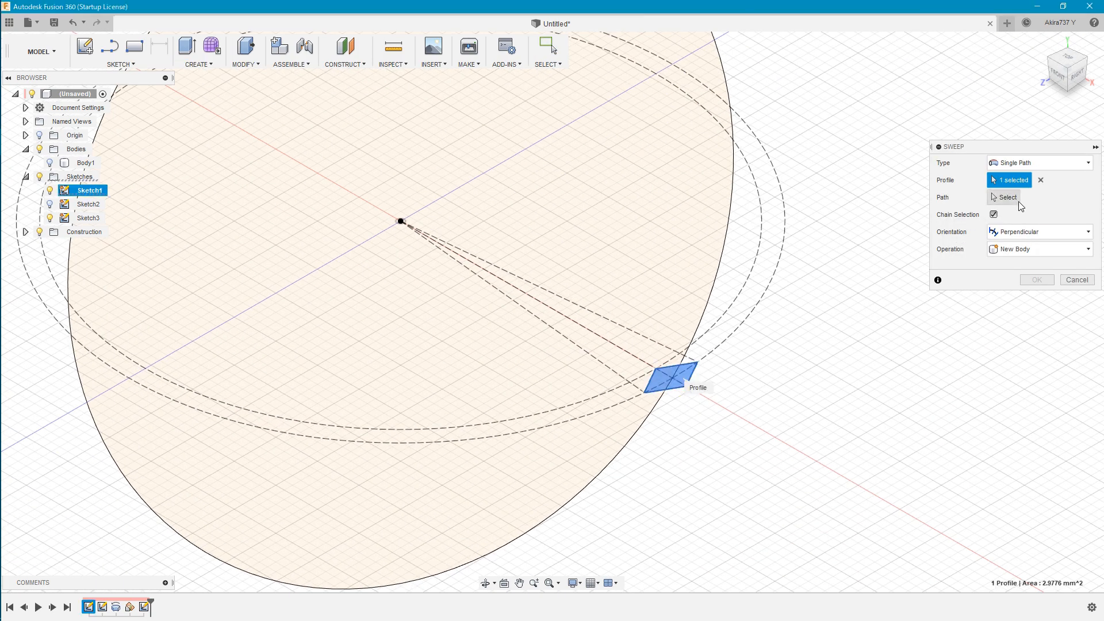
click(722, 263)
scroll(715, 448, down, 3)
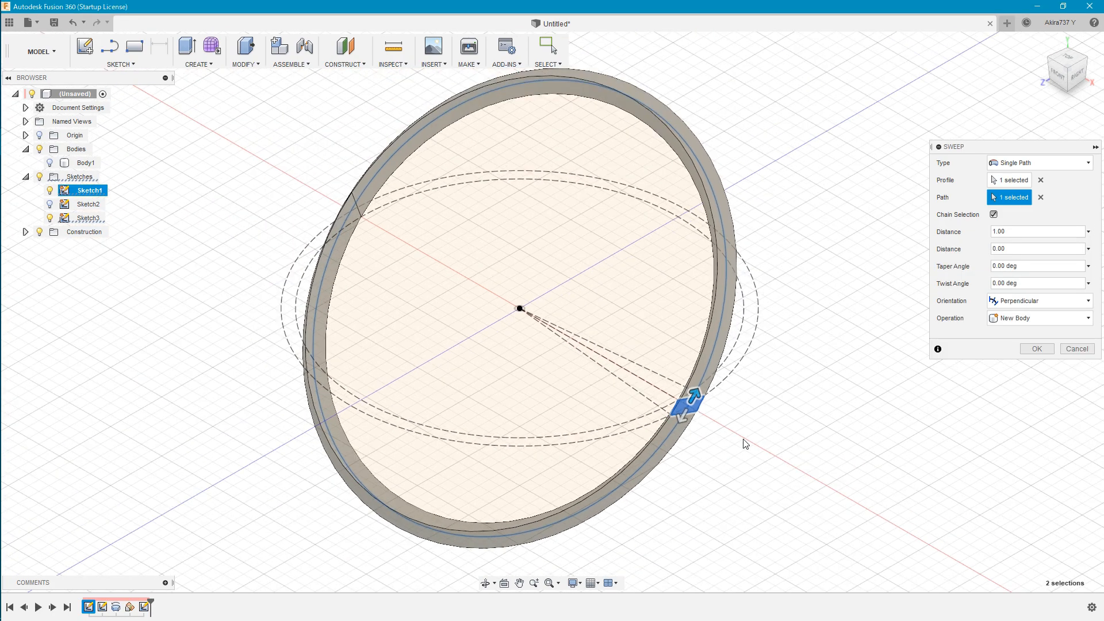
Step: Set both sweep distances to 0.2 and create the swept arc as a new body
click(996, 231)
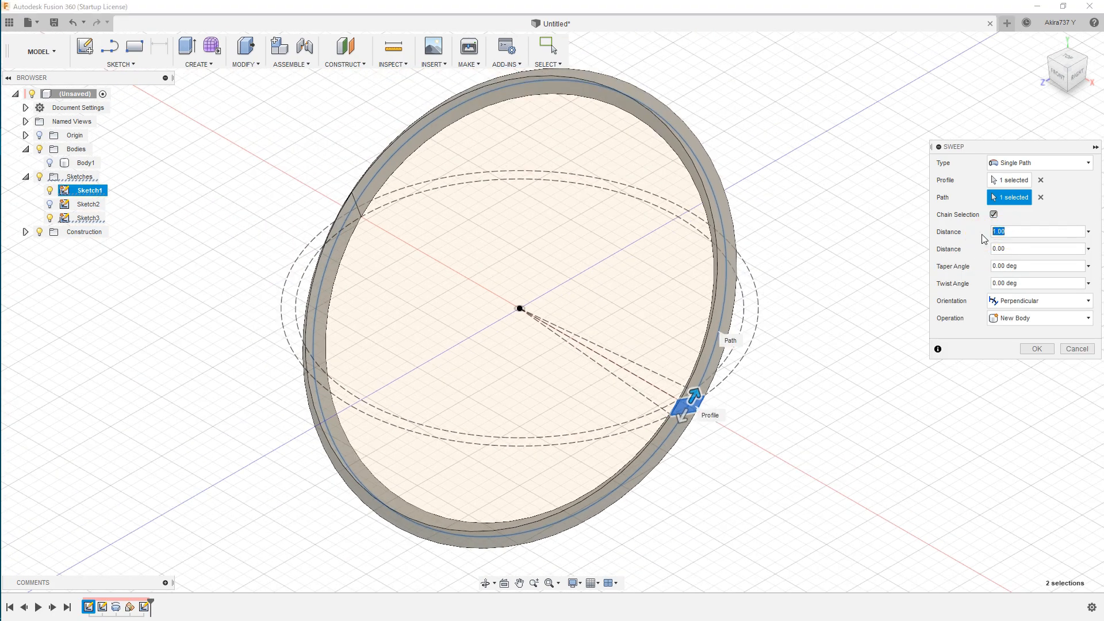
text(0)
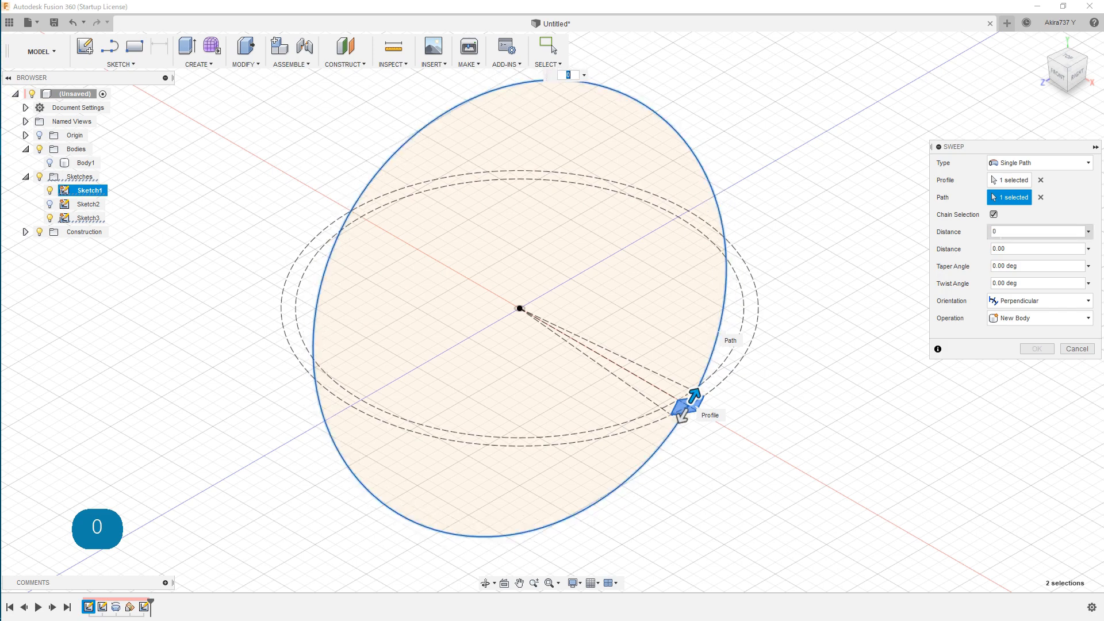
click(1005, 231)
text(.2)
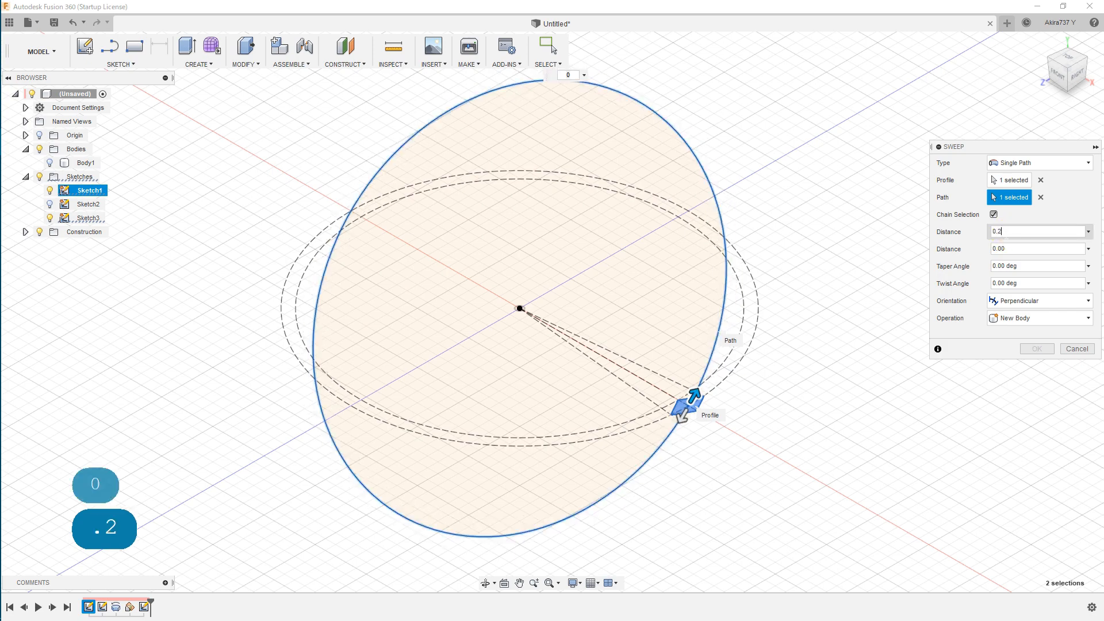
drag(1007, 249, 993, 249)
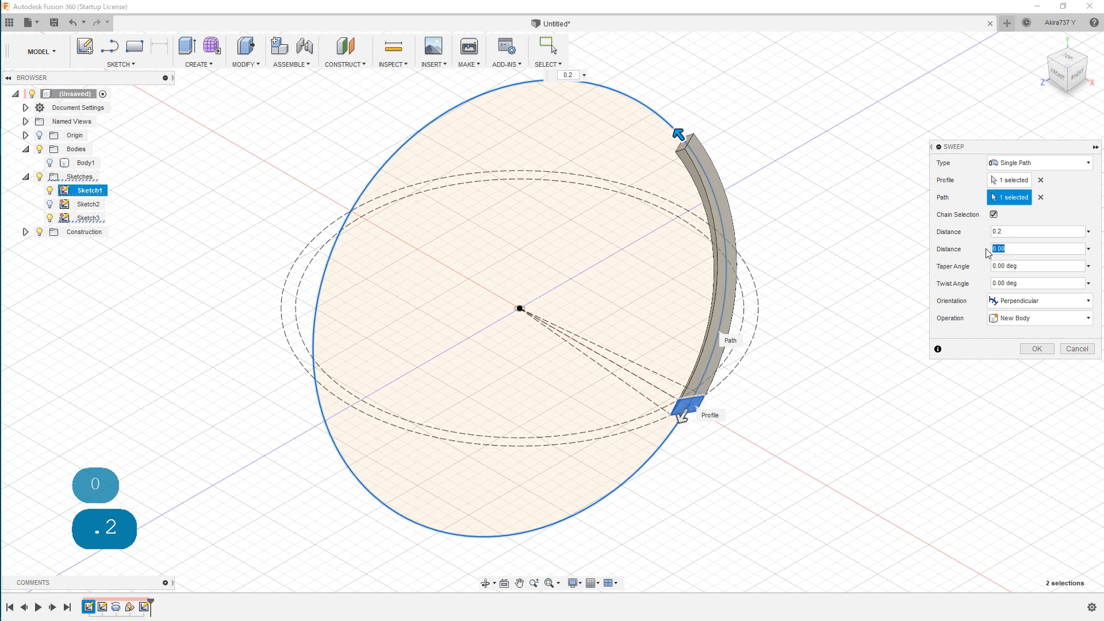
text(0.)
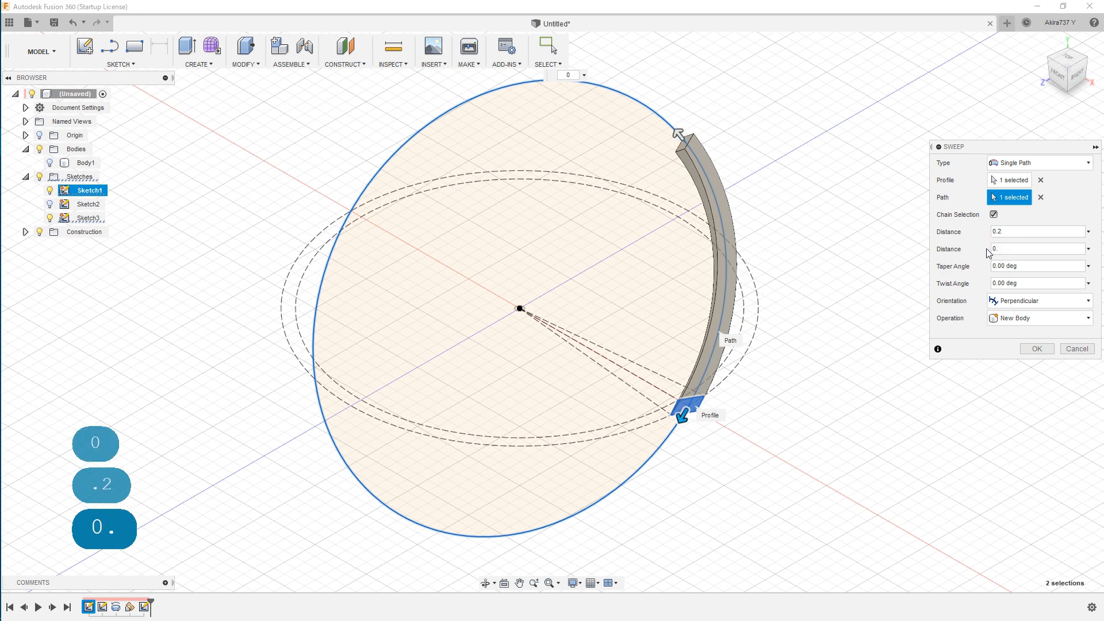
text(2)
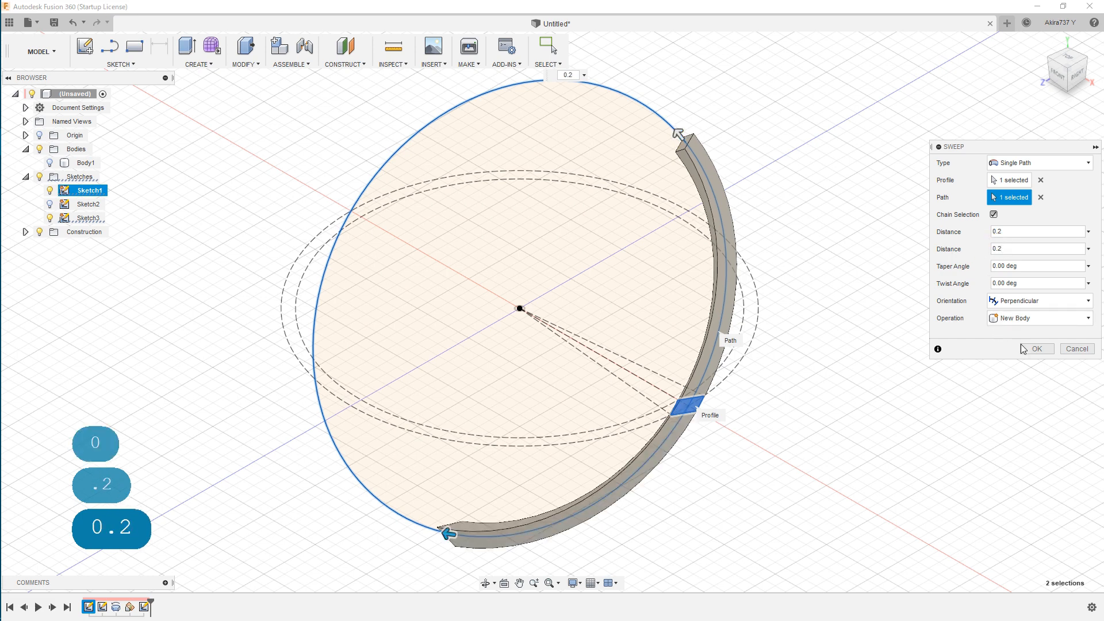
click(1028, 350)
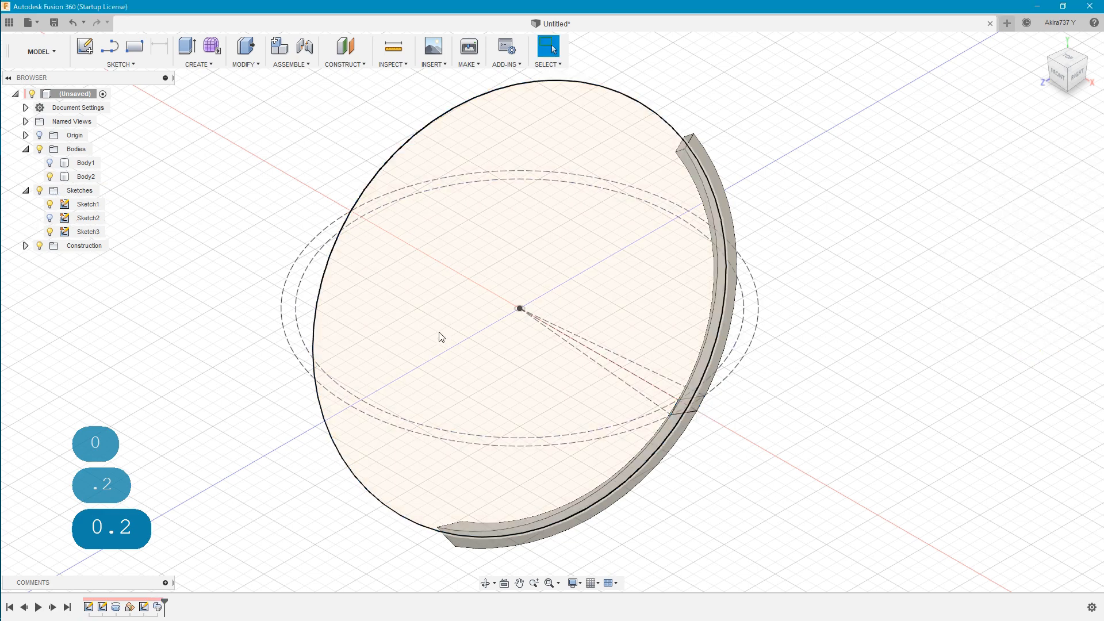
Step: Hide Sketch3 and Sketch1 and show Body1 together with the swept body
scroll(259, 406, down, 1)
click(50, 231)
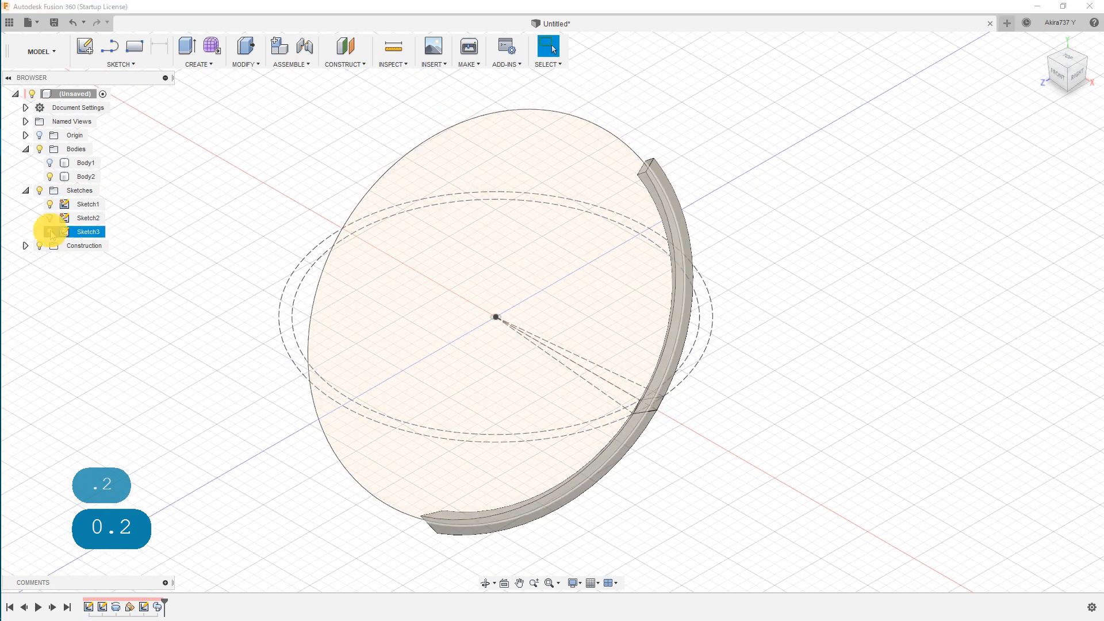
click(50, 218)
click(51, 163)
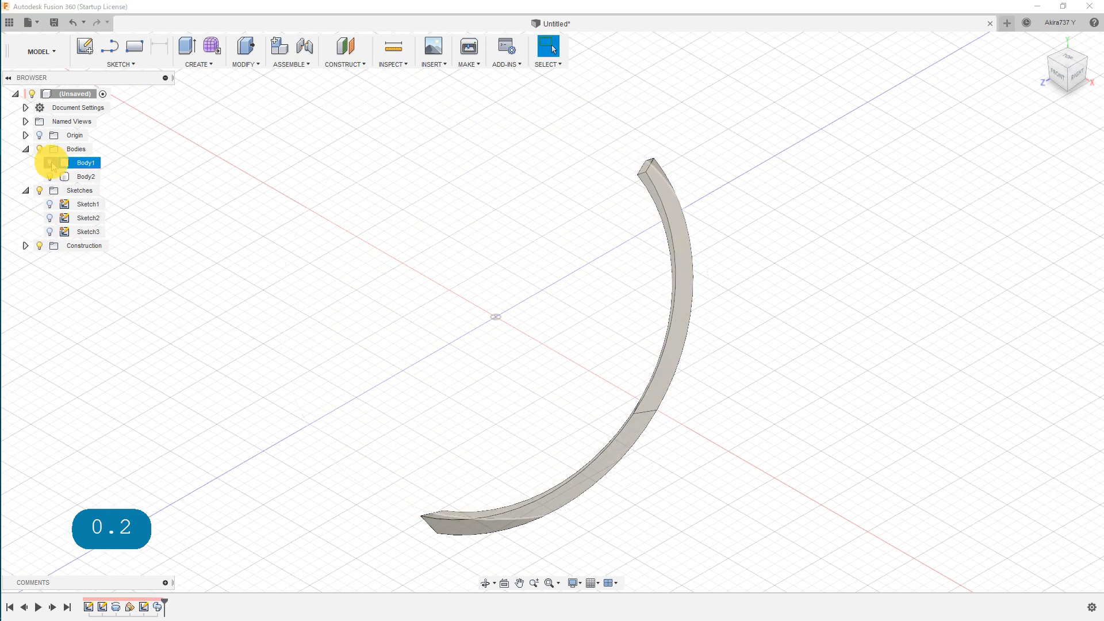
scroll(828, 194, down, 2)
scroll(410, 131, up, 1)
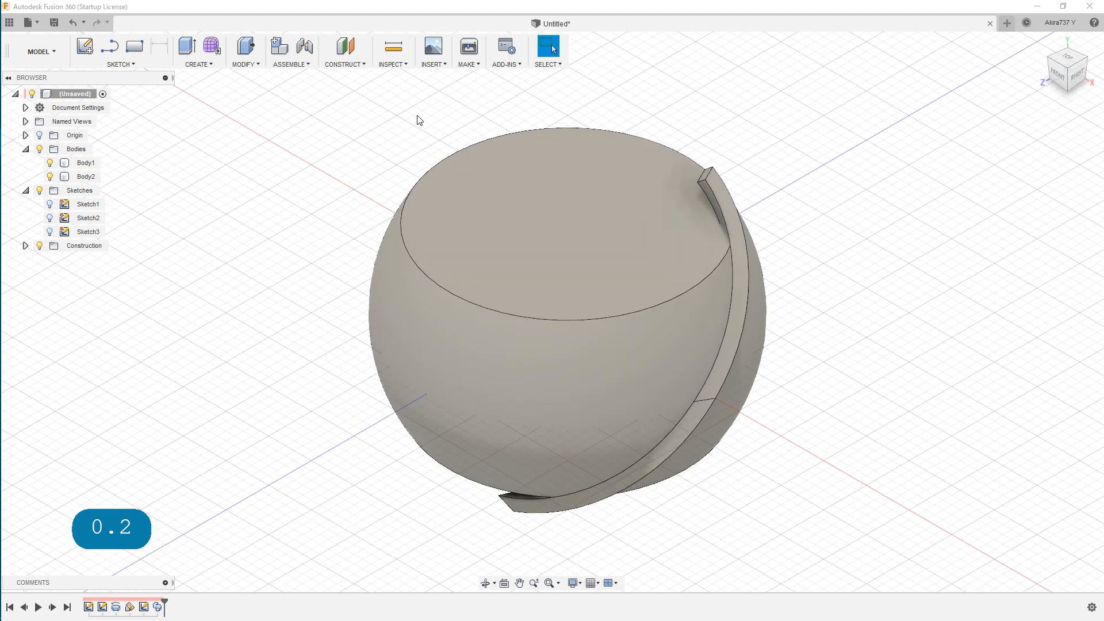
Step: Combine the bodies with the Cut operation, using the truncated sphere as target and the swept arc as tool
click(245, 63)
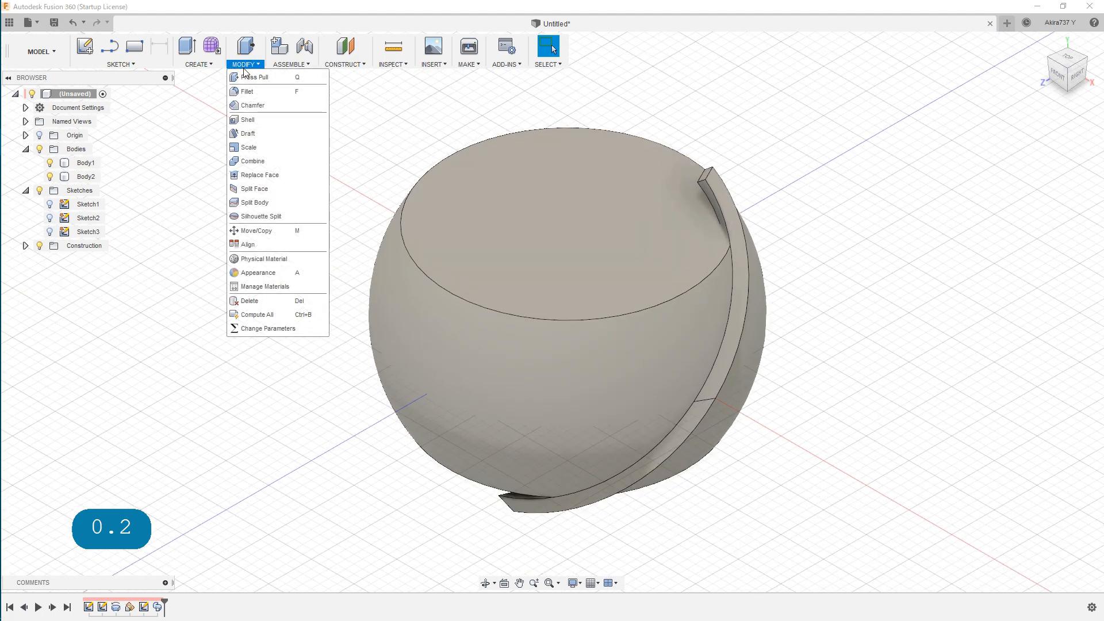
click(252, 161)
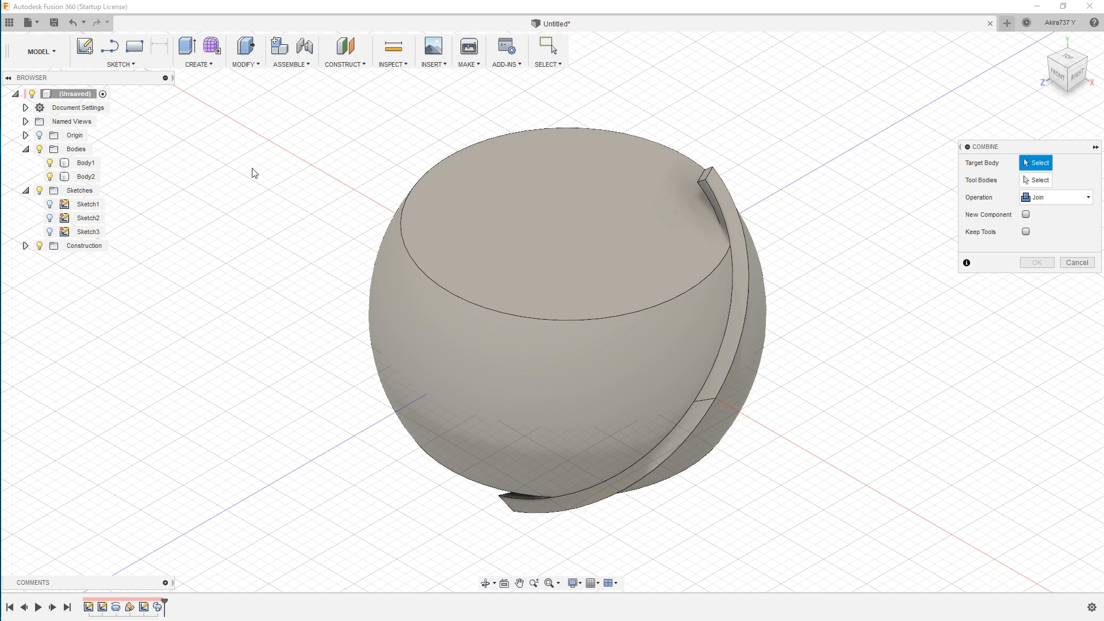
click(570, 259)
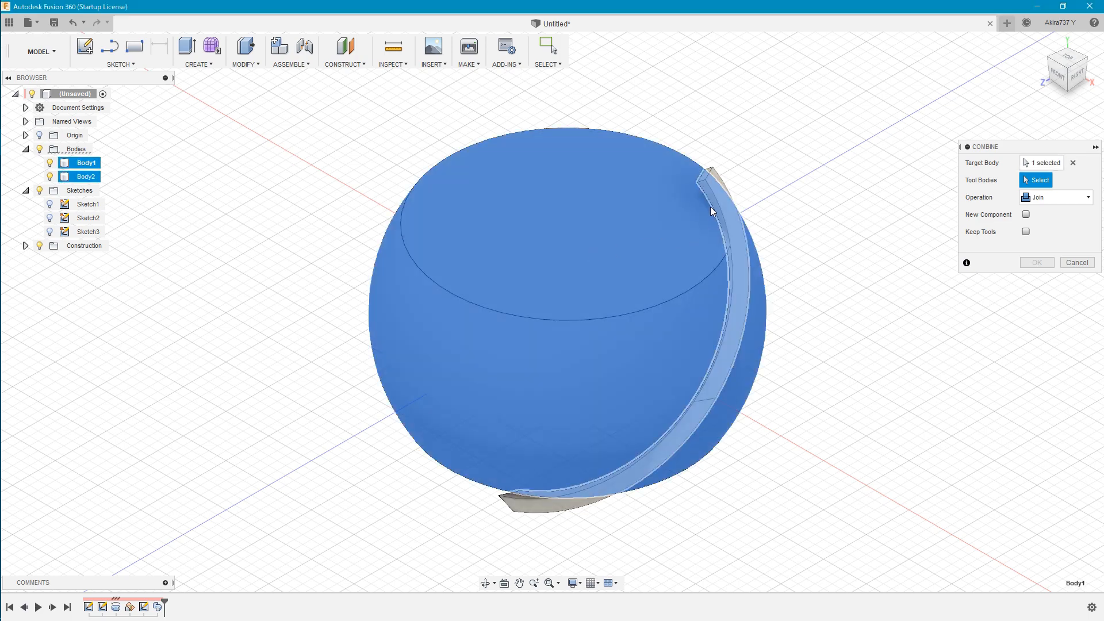
click(715, 189)
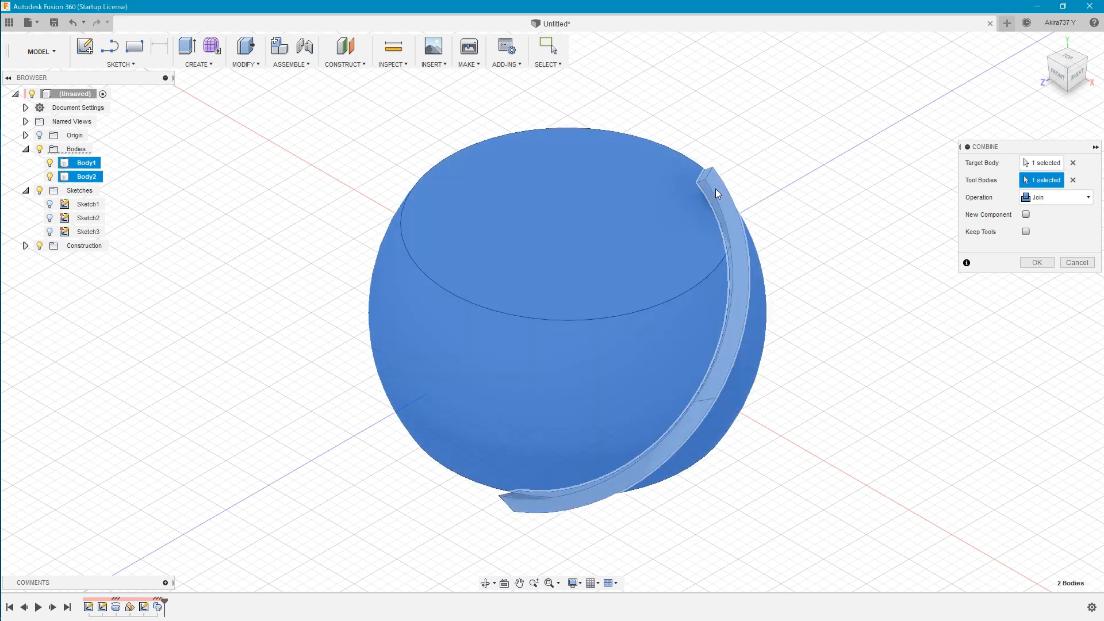
click(1064, 197)
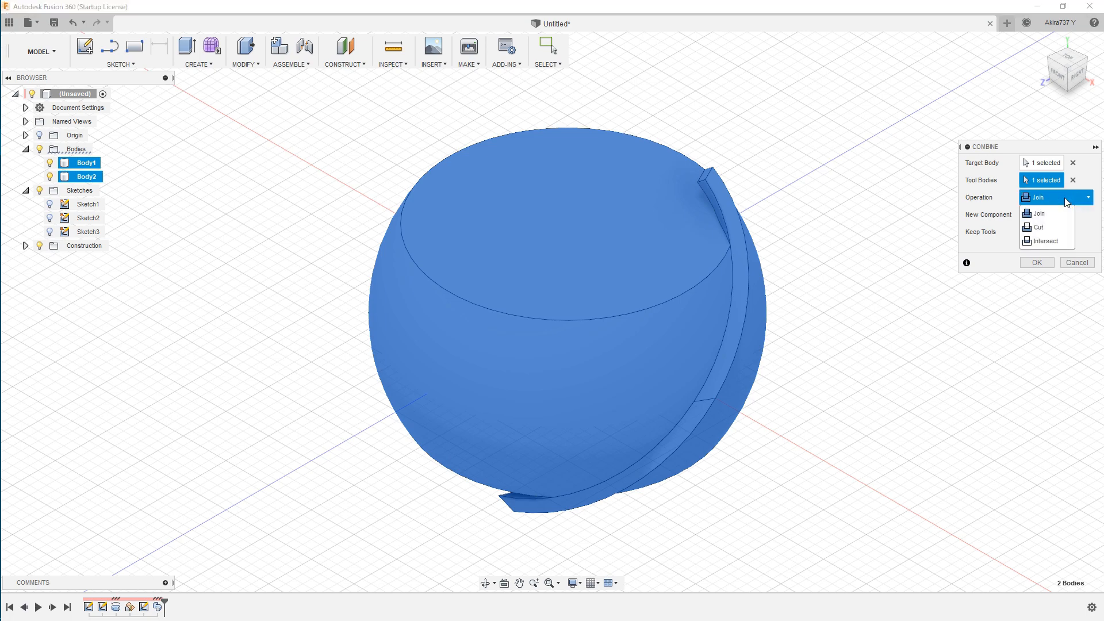
click(1064, 229)
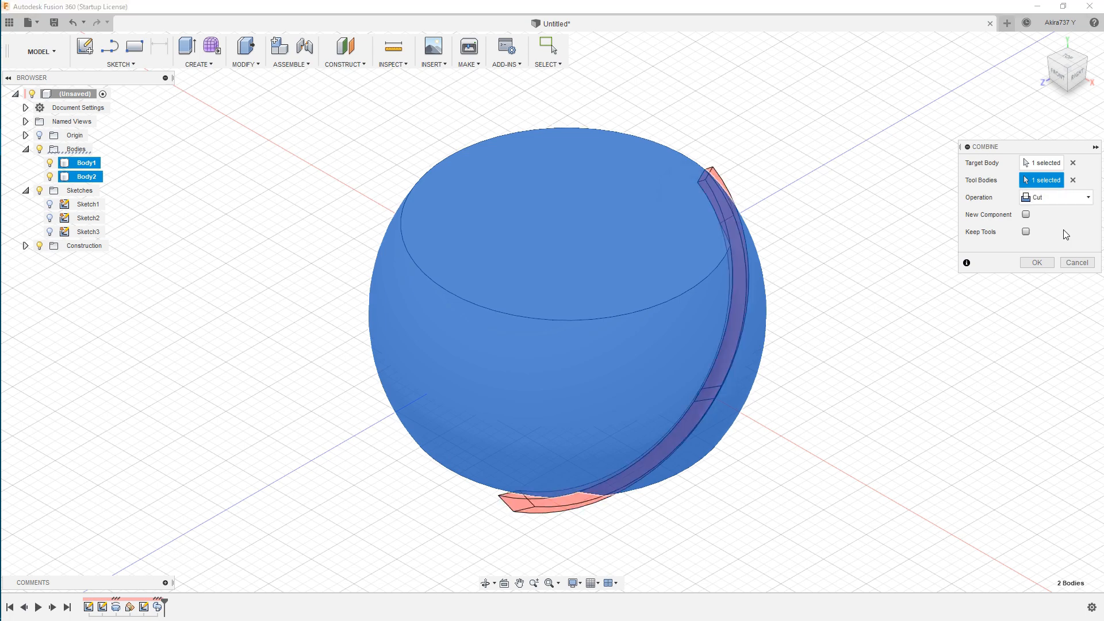
click(1044, 265)
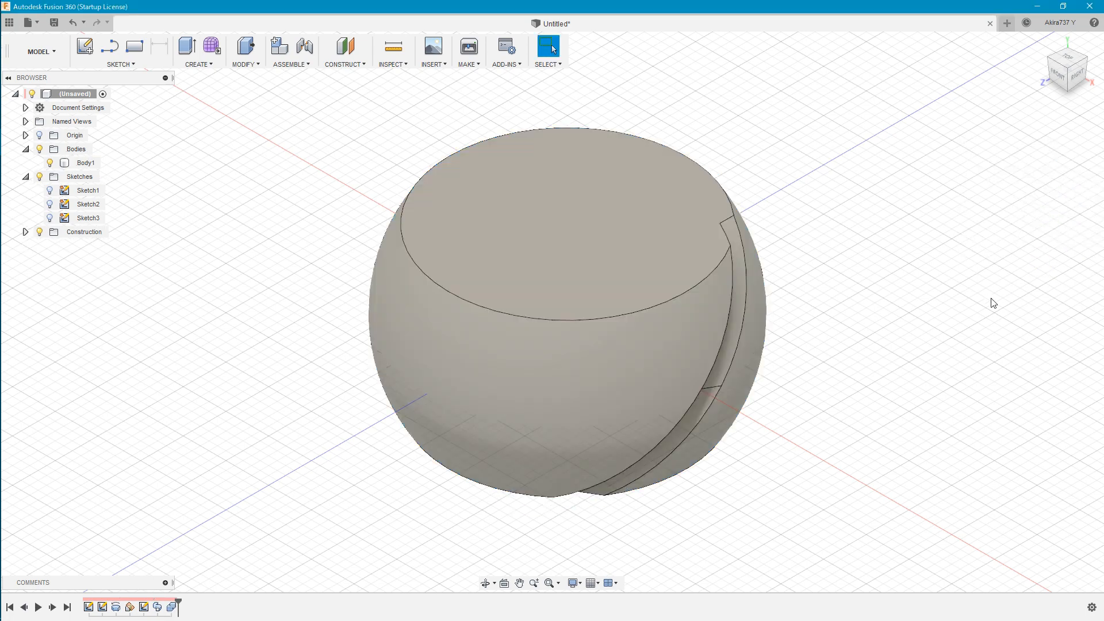
Step: Start a Mirror of faces in the right view and select all four faces of the diagonal groove
mouse_move(957, 401)
shift+middle_down()
mouse_move(865, 377)
mouse_move(894, 359)
mouse_move(911, 375)
shift+middle_up()
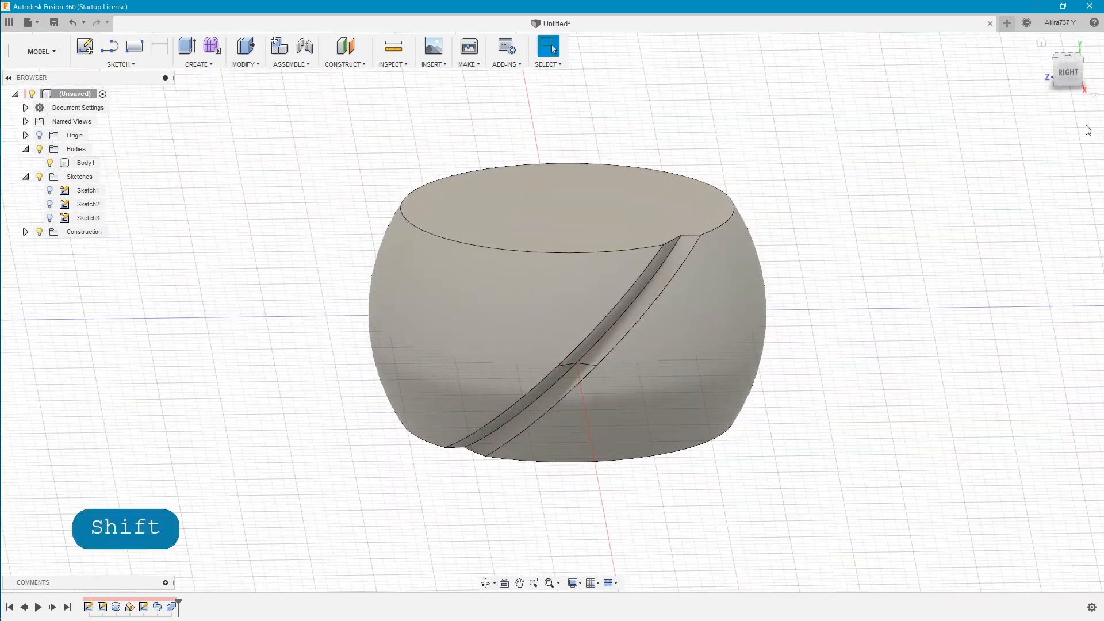
click(1064, 69)
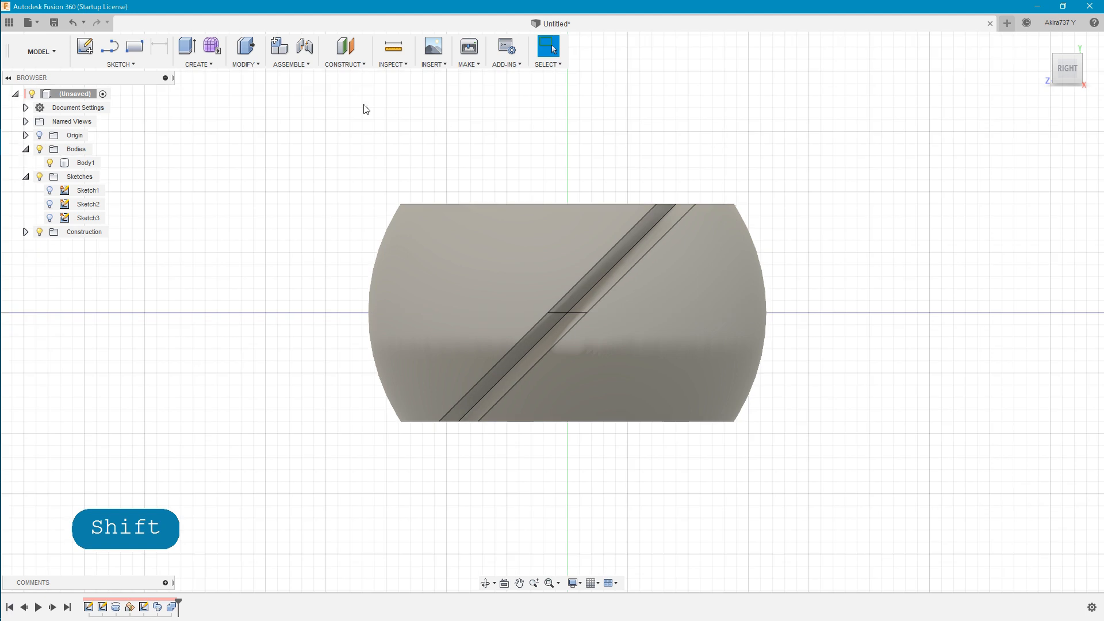
click(200, 64)
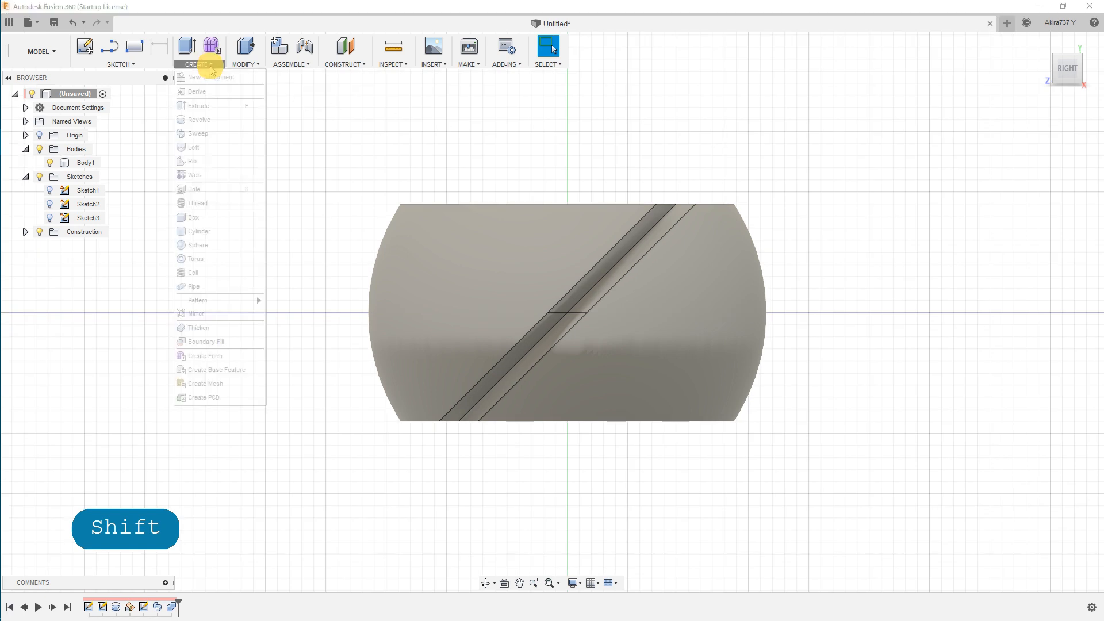
click(225, 316)
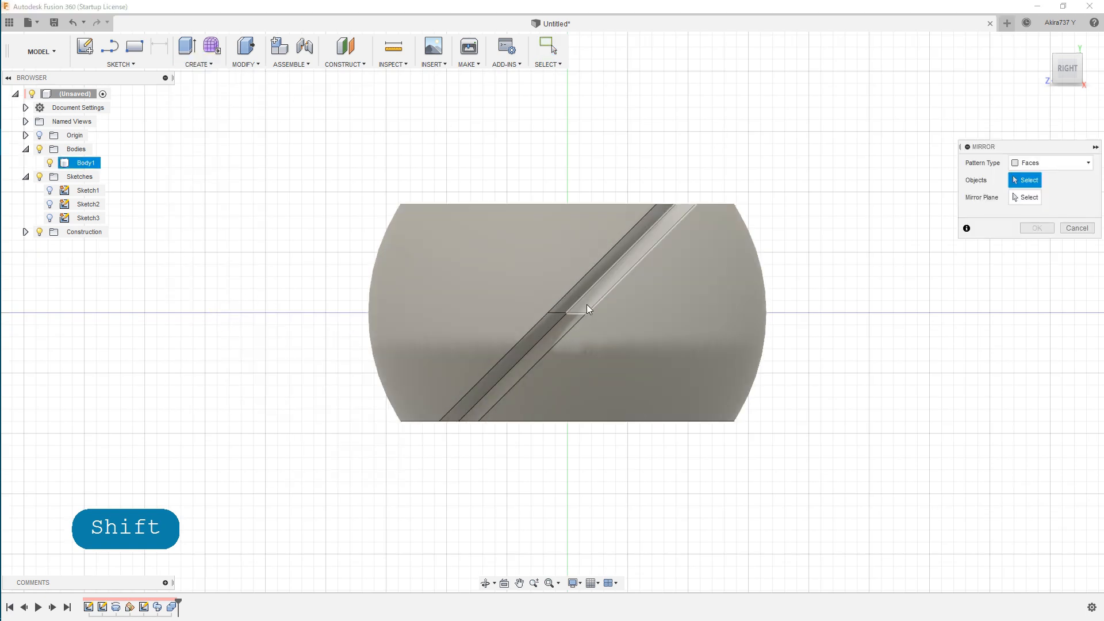
click(586, 305)
shift+click(567, 299)
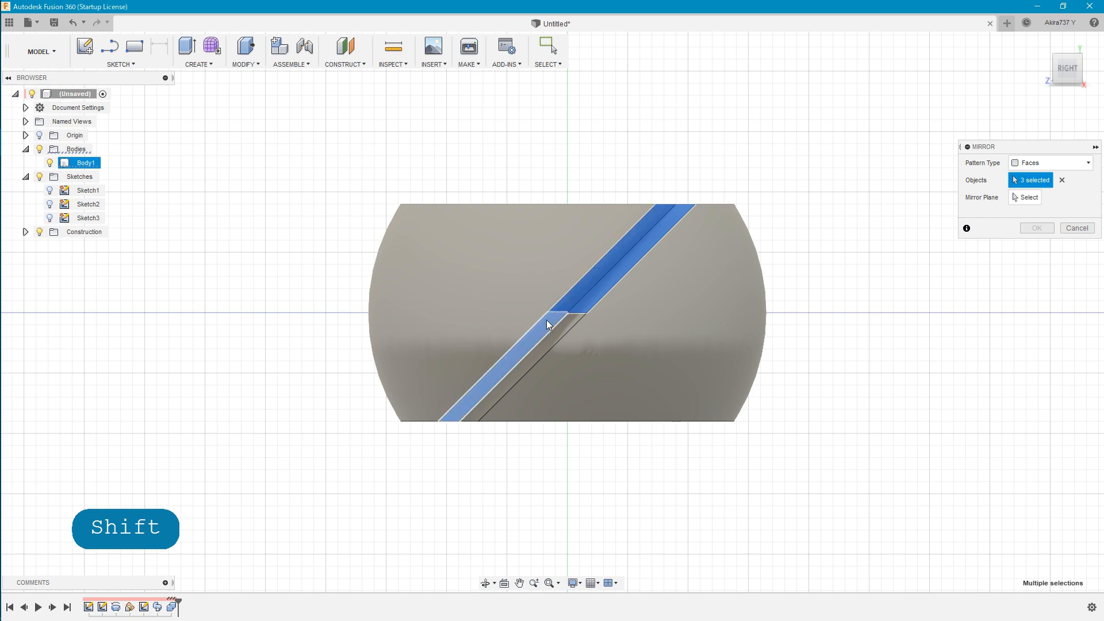
shift+click(547, 320)
shift+click(561, 333)
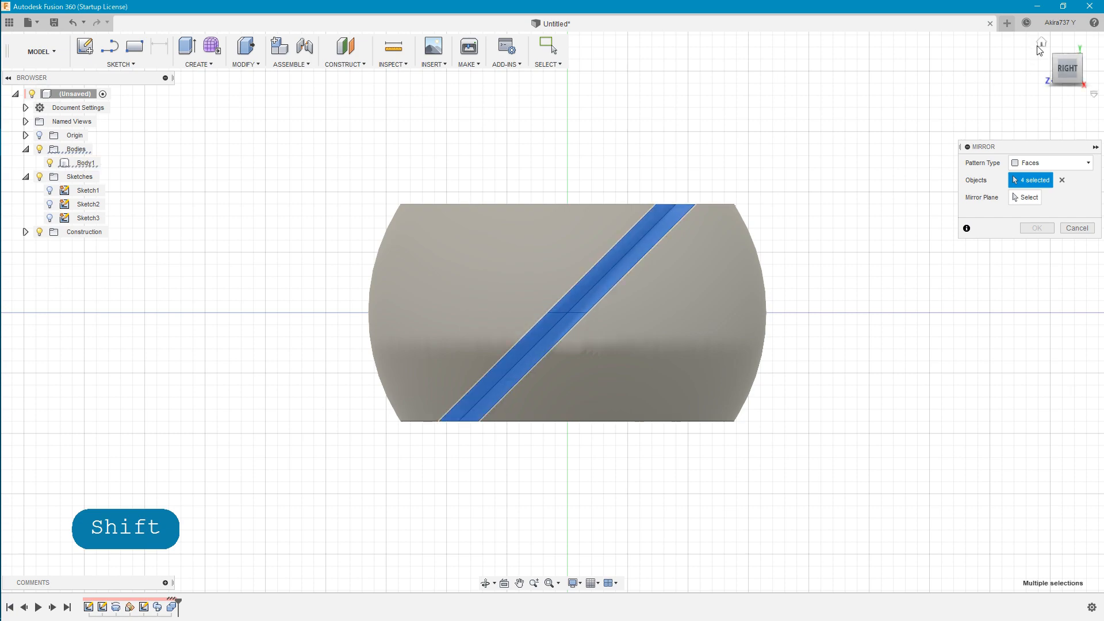
Step: Mirror the selected groove faces across the vertical XY origin plane, working from the home view
click(1042, 46)
click(1025, 198)
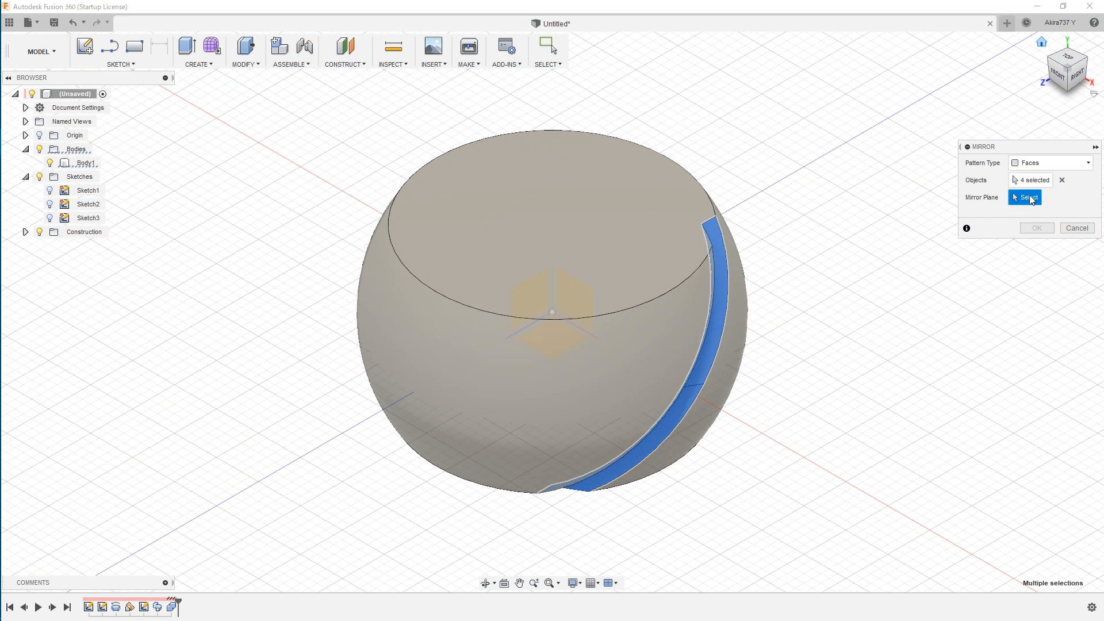
click(577, 297)
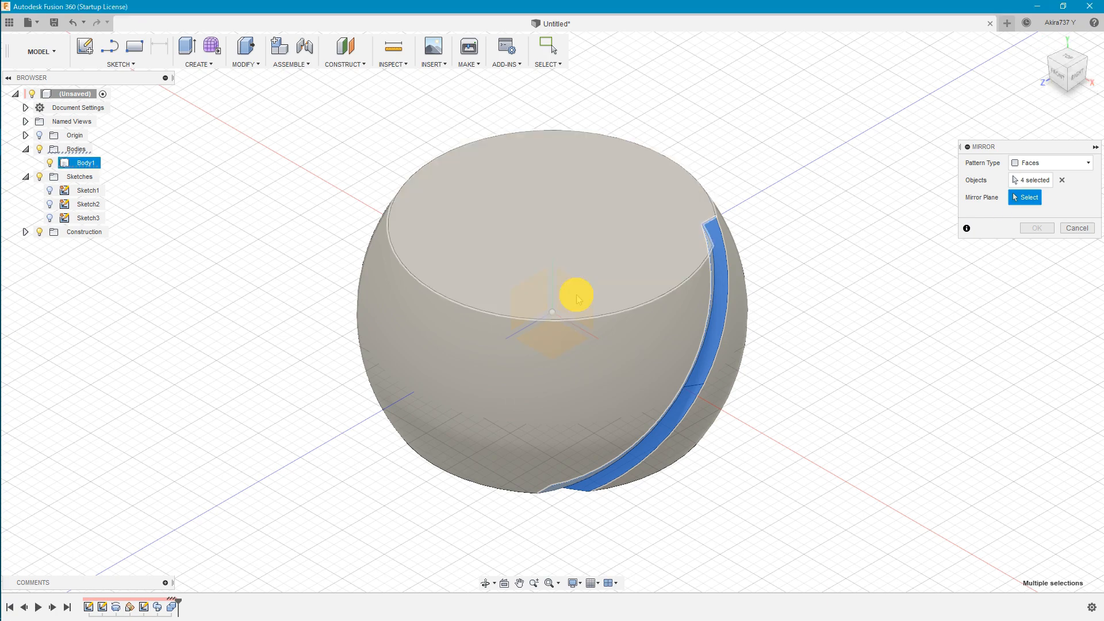
click(586, 326)
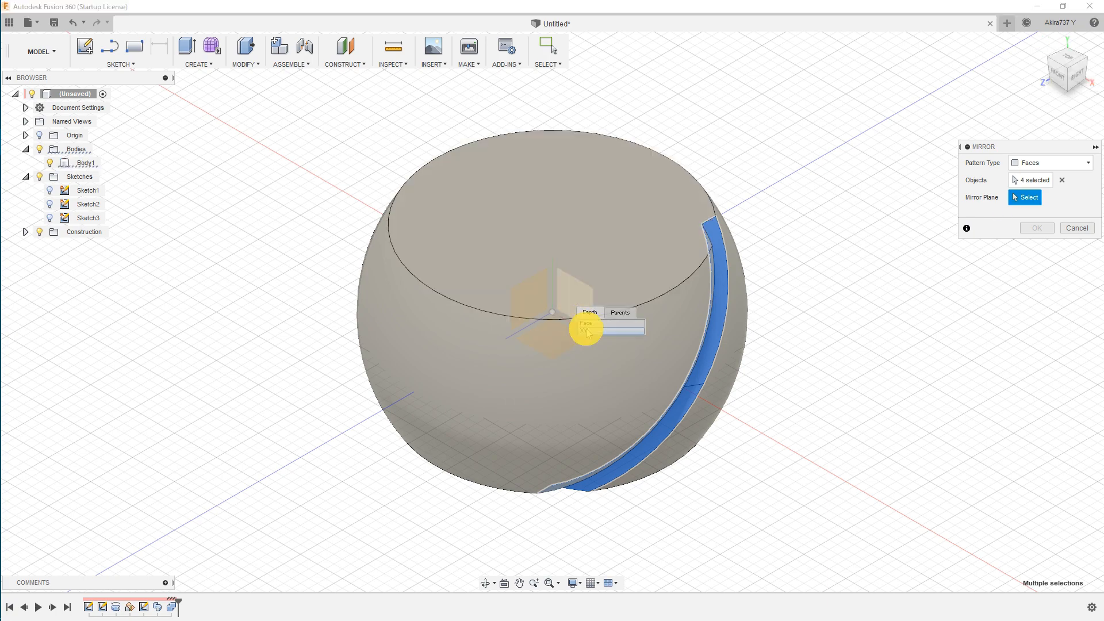
click(1034, 228)
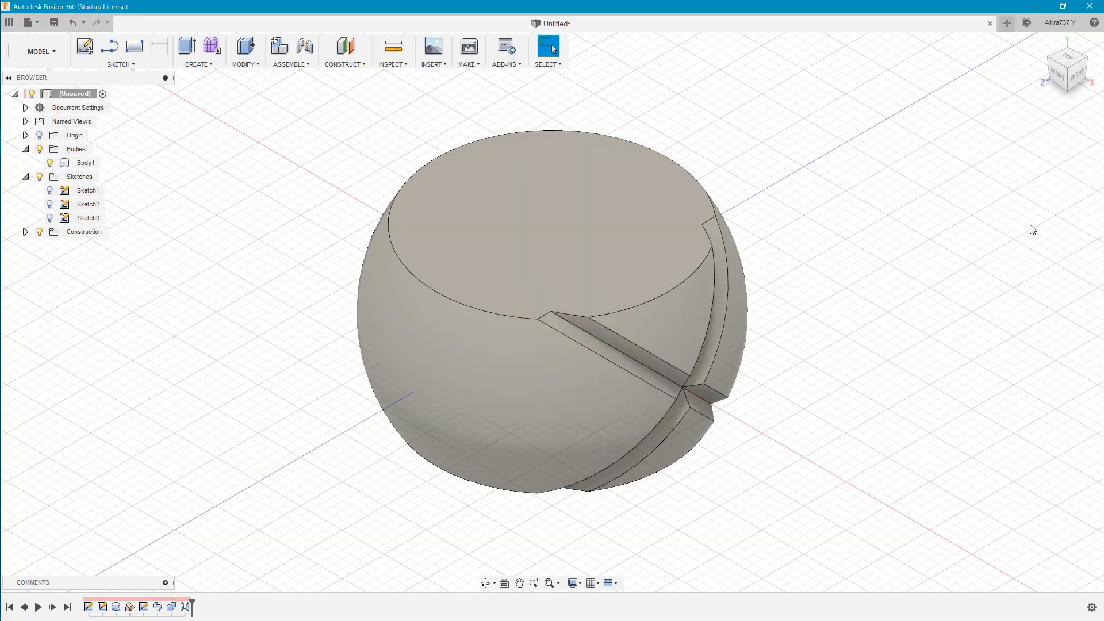
Step: Start a Circular Pattern of faces in the right view and select the four faces of the crossing grooves' upper arms
shift+middle_drag(962, 315, 924, 295)
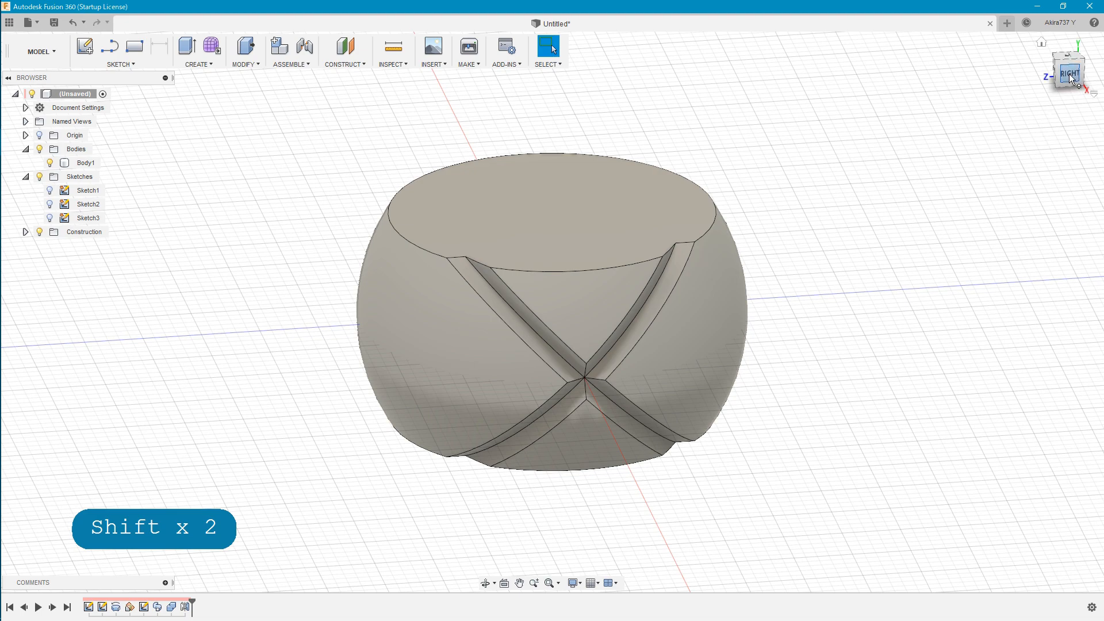
click(1069, 72)
click(199, 64)
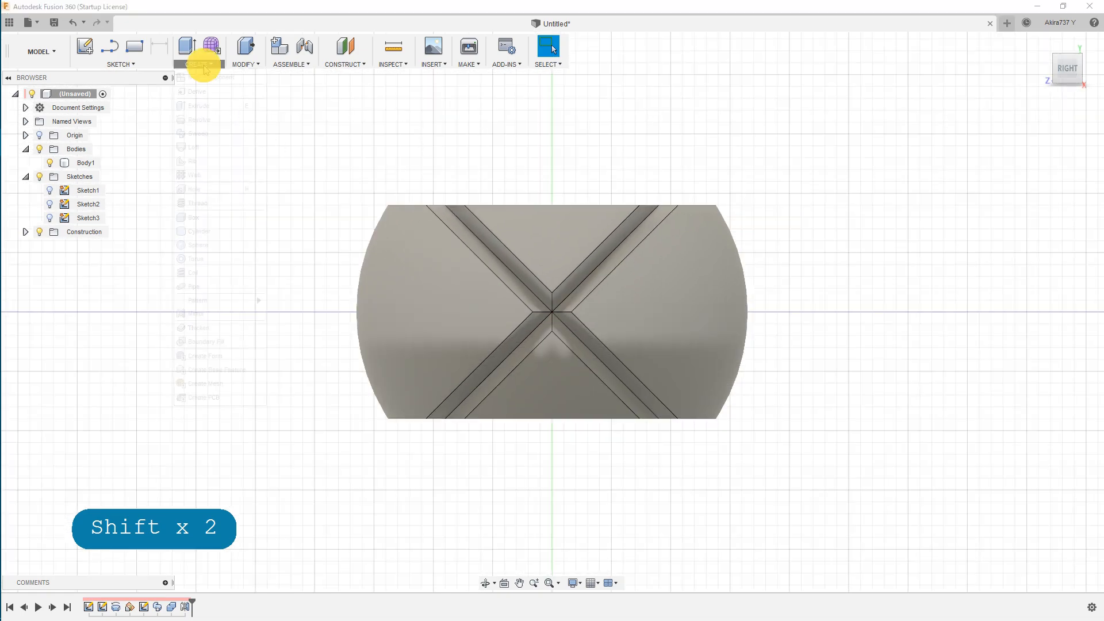
mouse_move(220, 299)
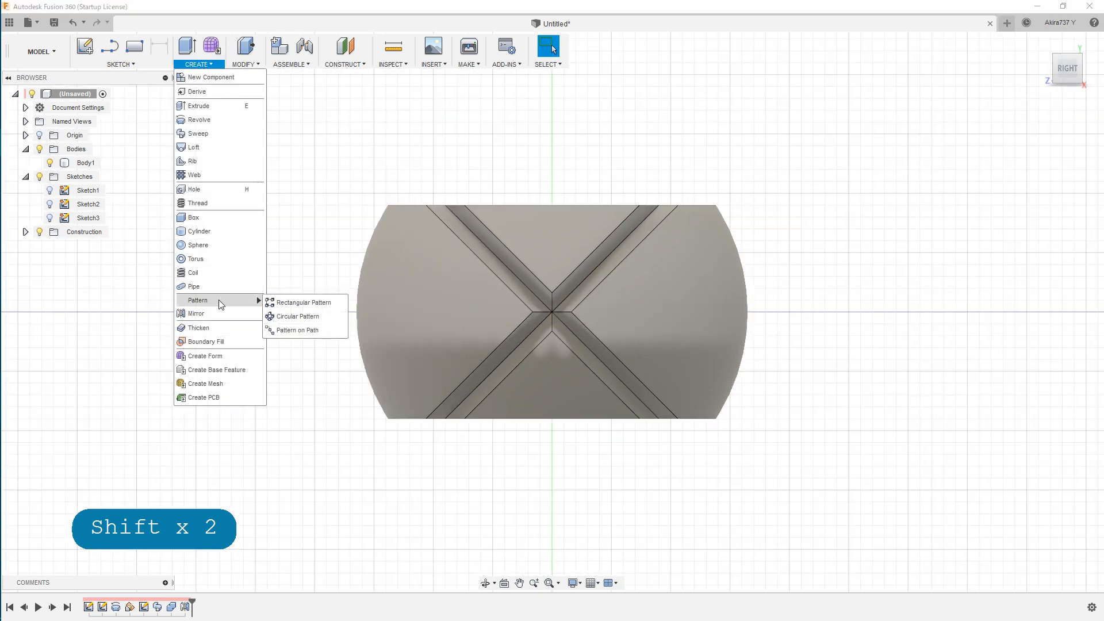
click(282, 314)
scroll(550, 326, up, 5)
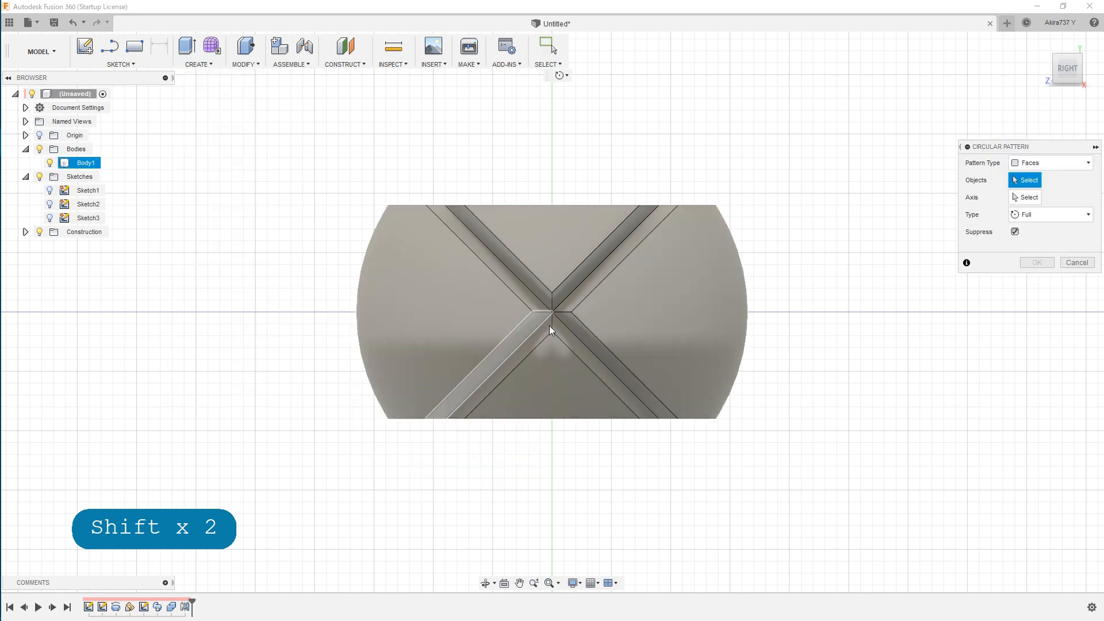
click(583, 284)
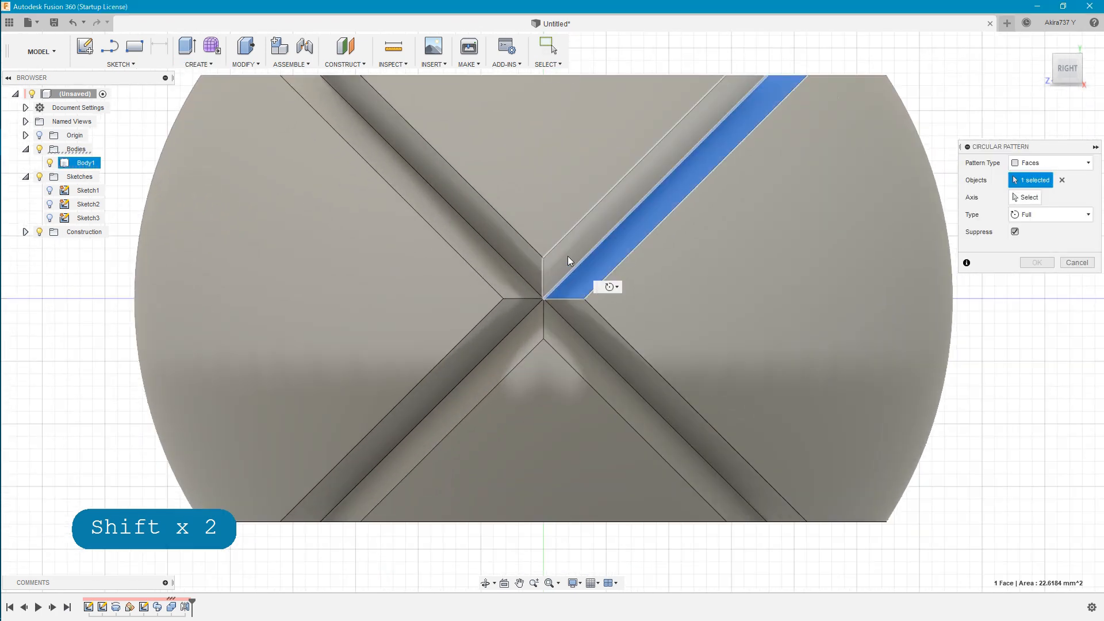
click(568, 257)
click(540, 264)
click(504, 278)
Step: Add the four faces of the two lower groove arms to the pattern selection
click(493, 322)
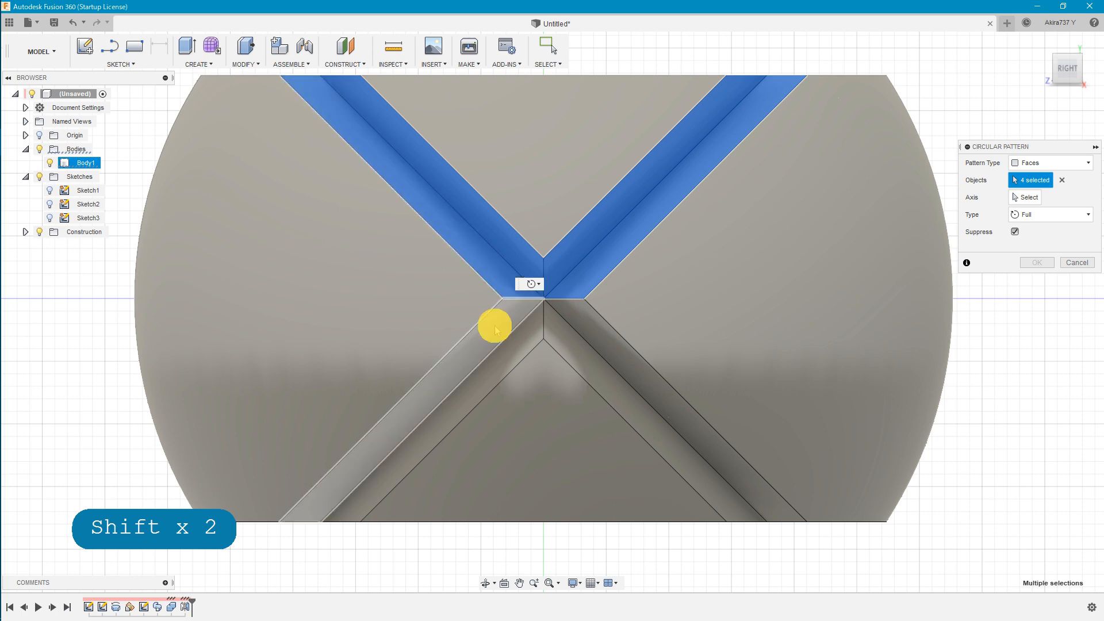
click(496, 357)
click(588, 370)
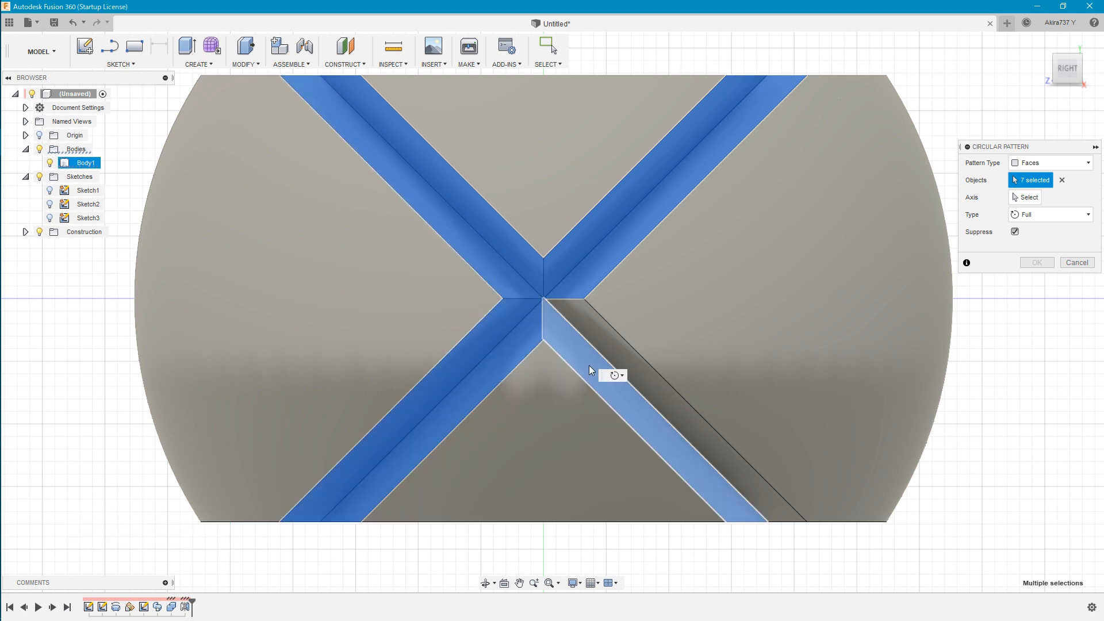
click(601, 343)
scroll(534, 278, down, 3)
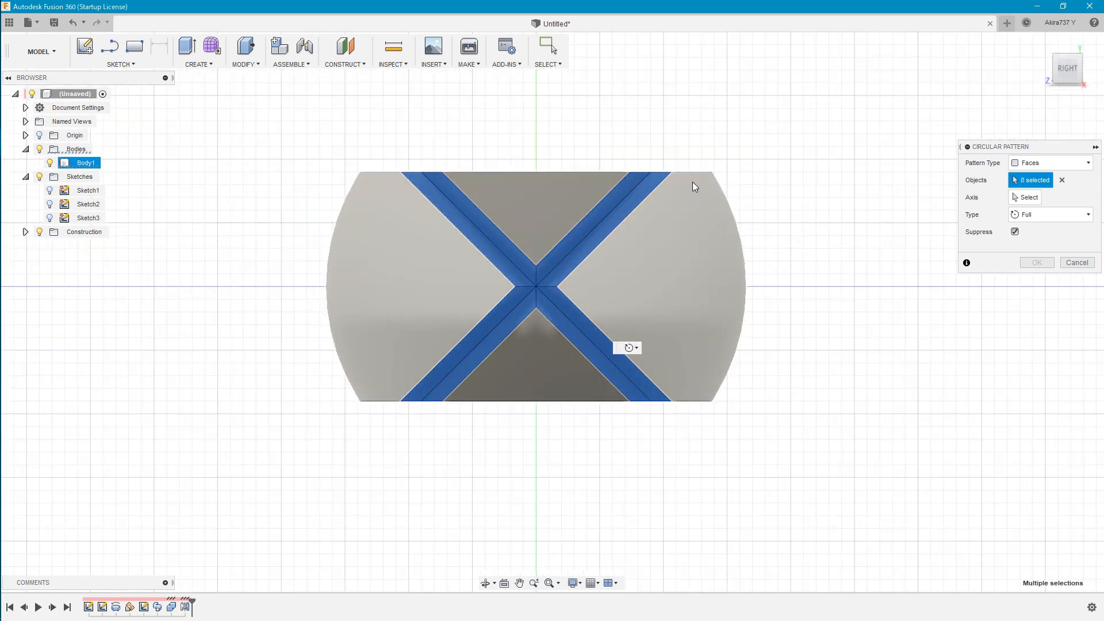
Step: Pattern the selected groove faces around the vertical origin axis as a full circle with a quantity of 32
click(1042, 40)
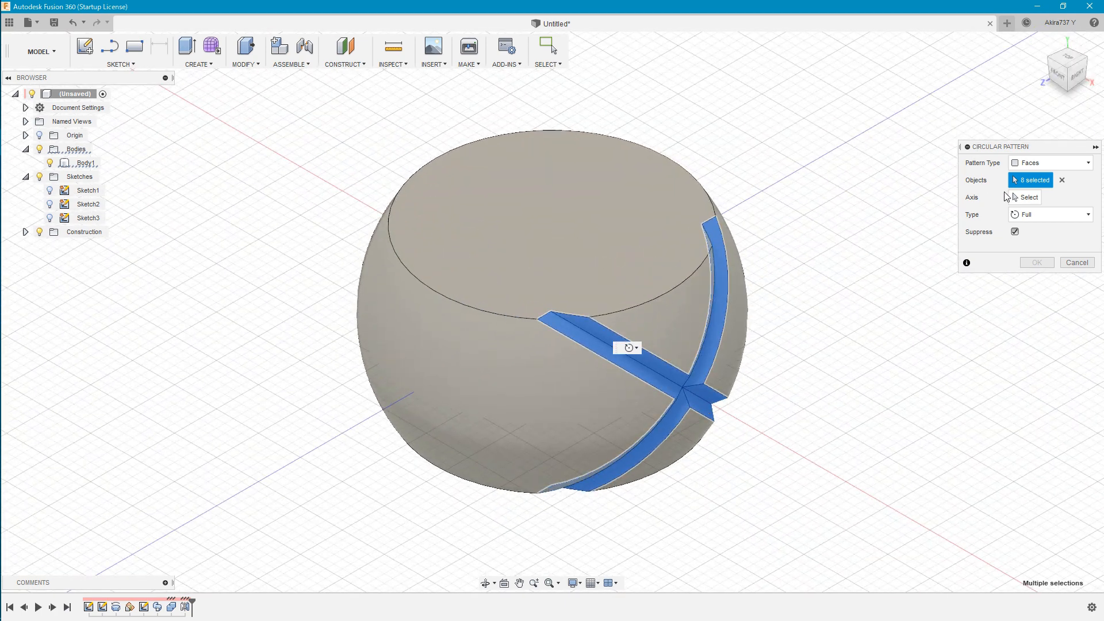
click(1028, 197)
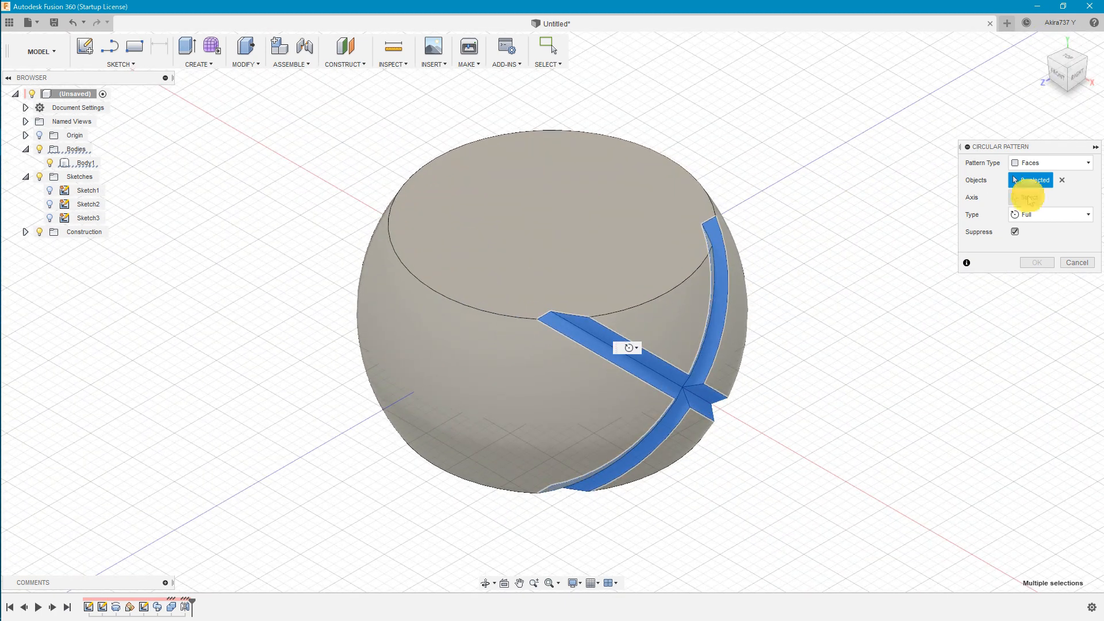
click(553, 288)
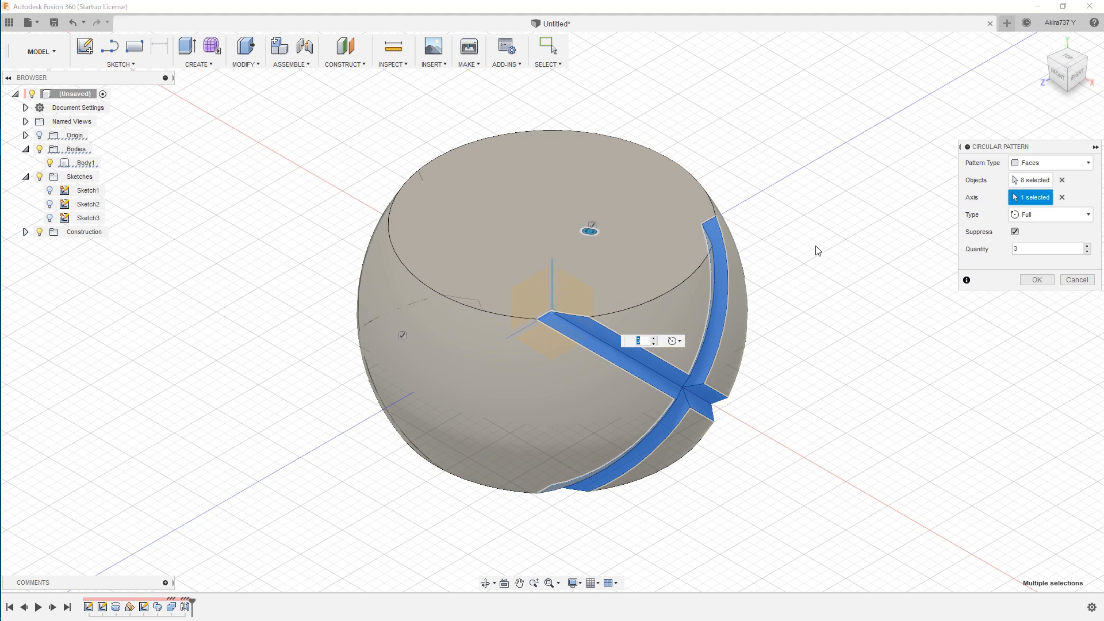
text(32)
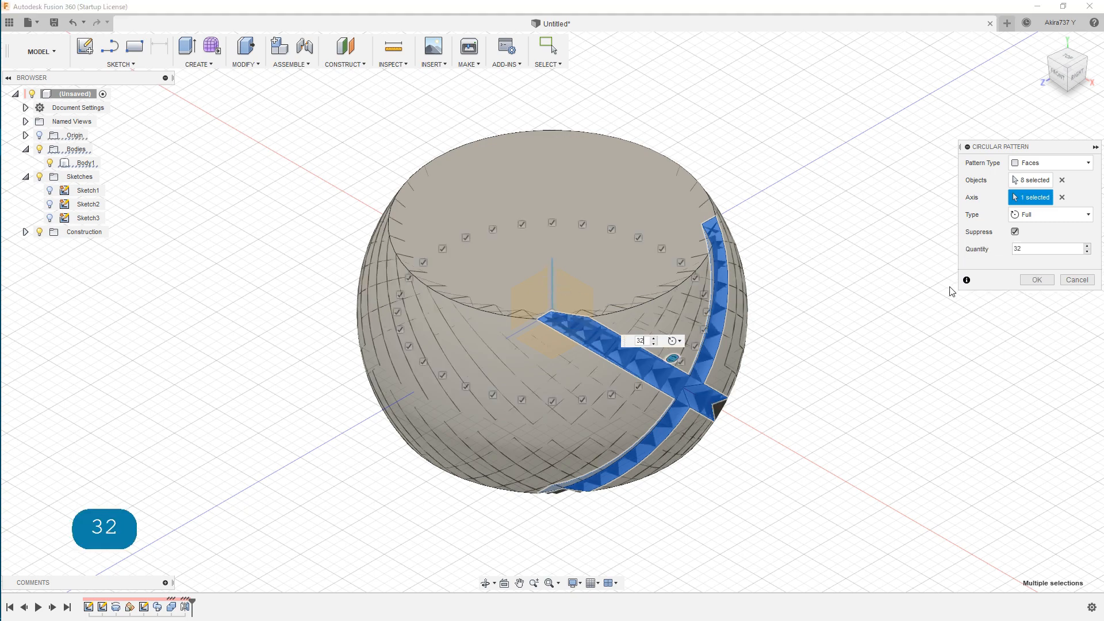
click(1035, 280)
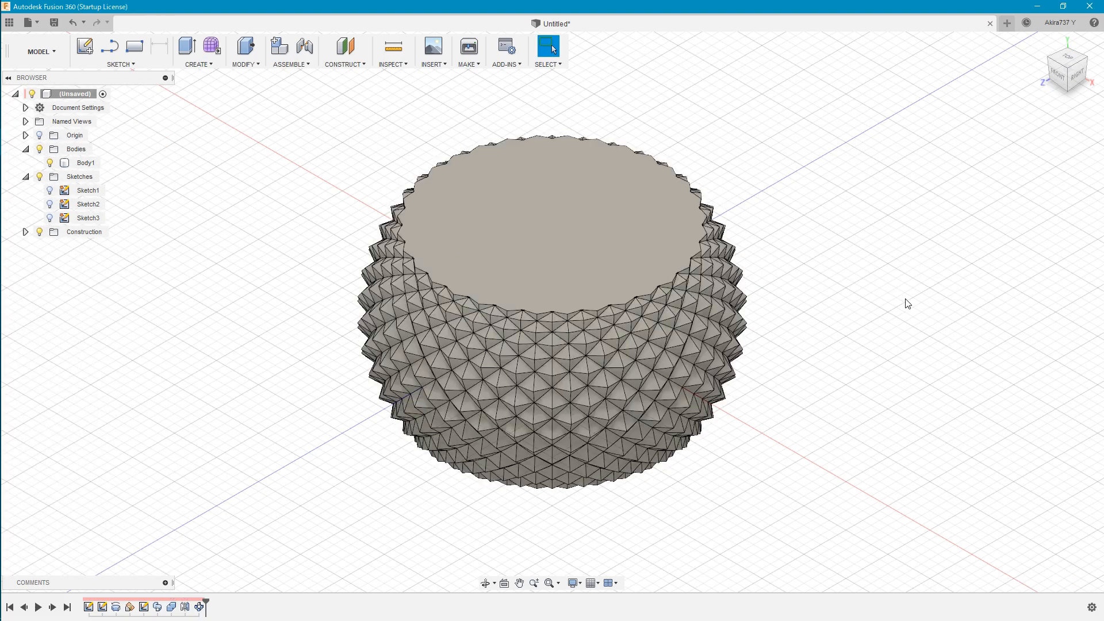
Step: Examine the small facets between the uppermost groove crossing and the flat top's edge at the front of the body
mouse_move(905, 302)
shift+middle_down()
mouse_move(756, 232)
mouse_move(927, 302)
shift+middle_up()
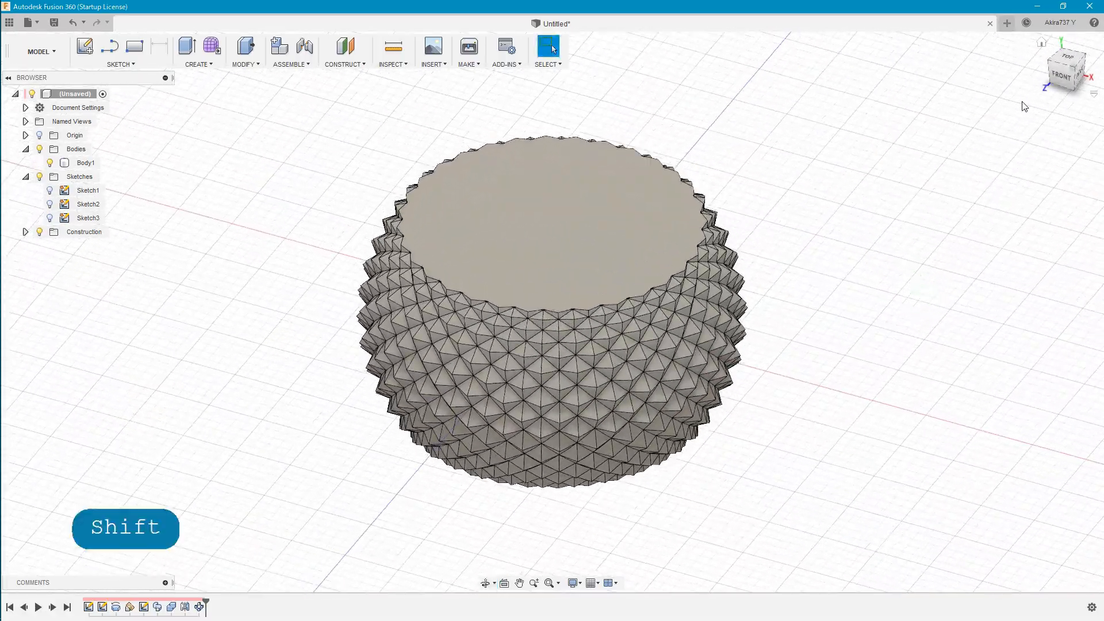
click(1065, 81)
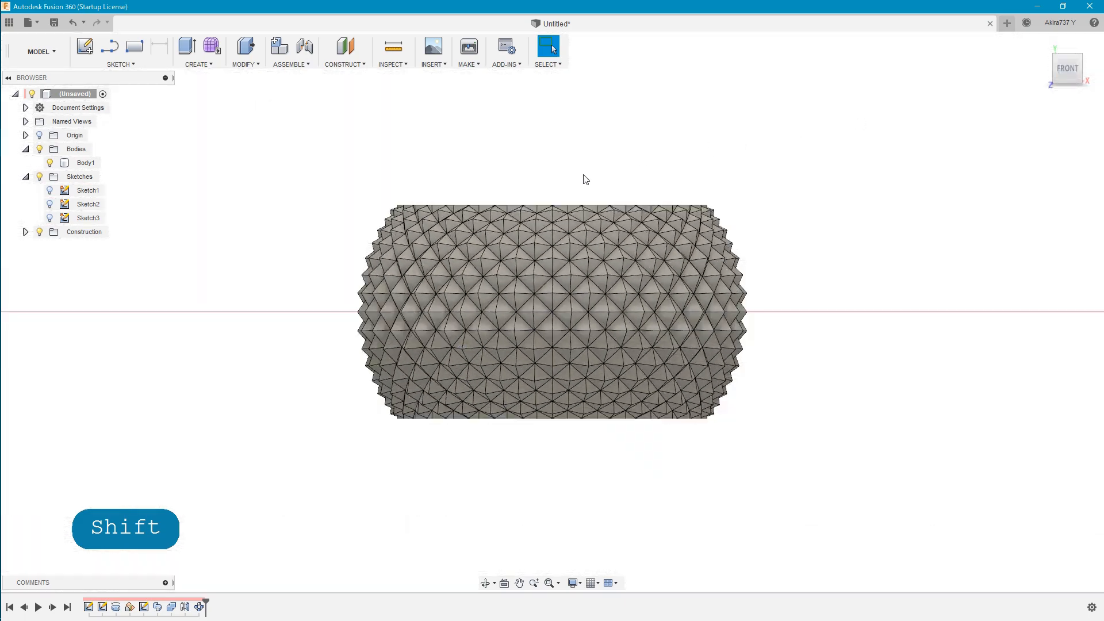
scroll(584, 178, up, 5)
scroll(556, 202, up, 10)
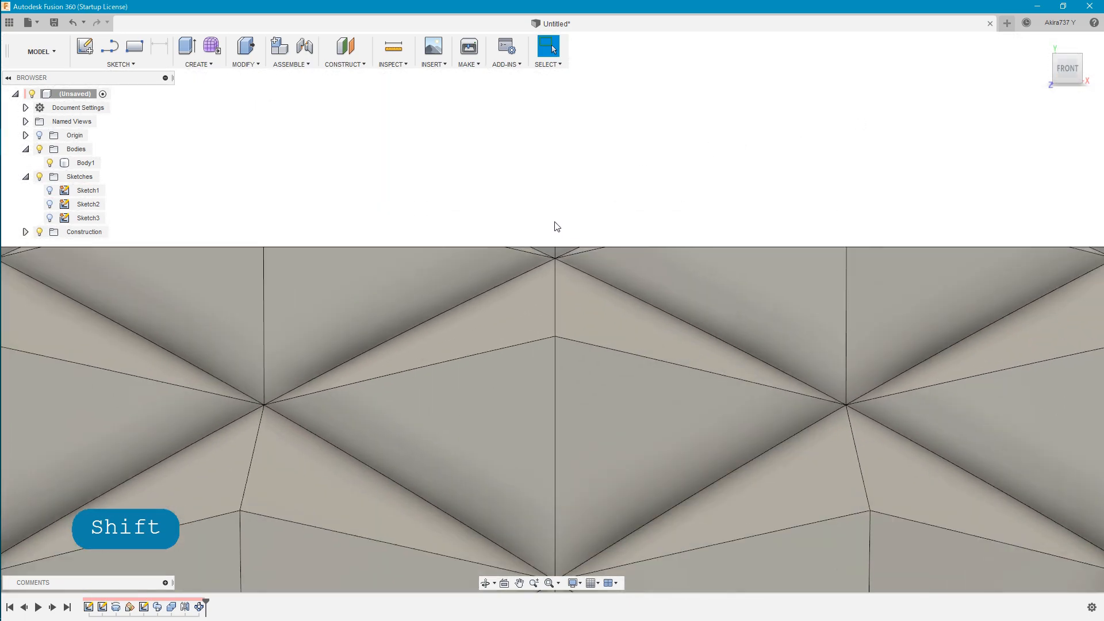
shift+middle_drag(542, 167, 551, 242)
click(588, 298)
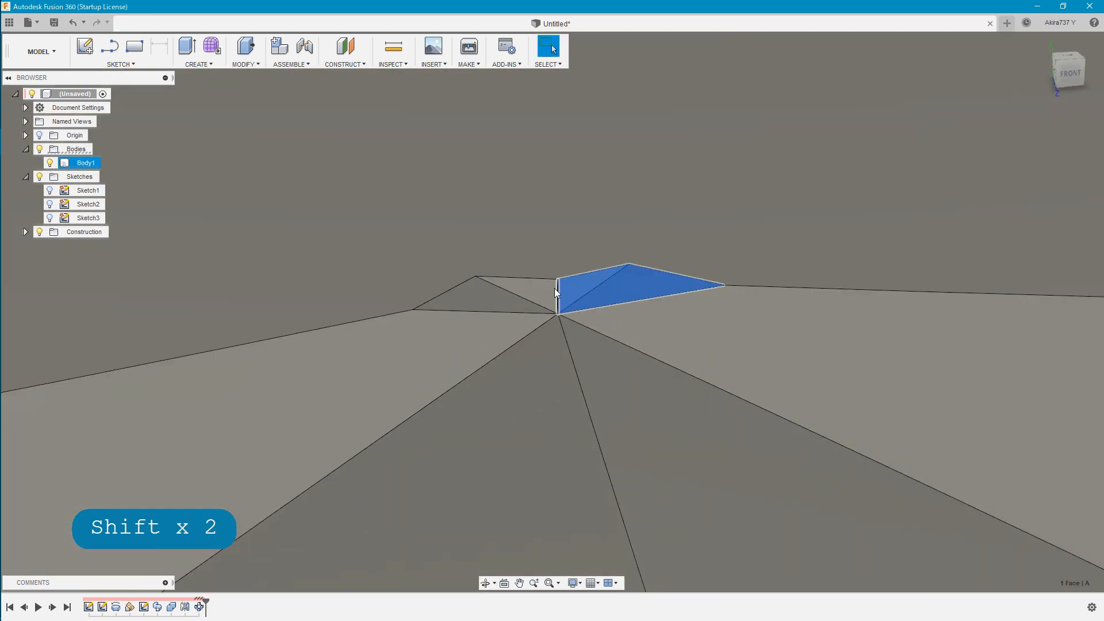
shift+click(512, 299)
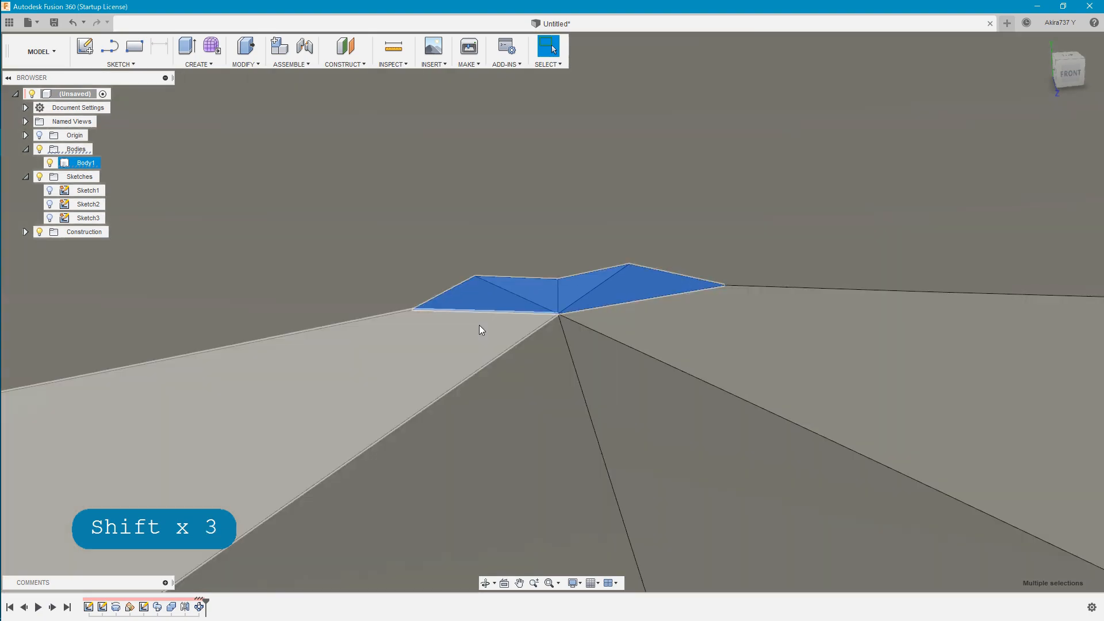
scroll(553, 180, down, 10)
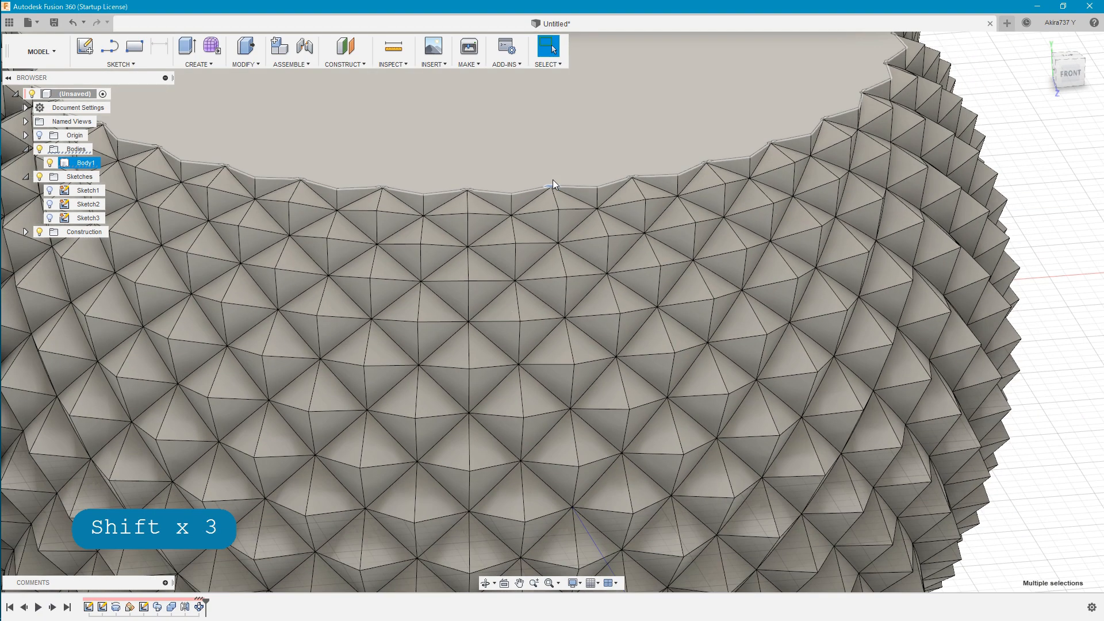
scroll(553, 183, down, 5)
click(875, 182)
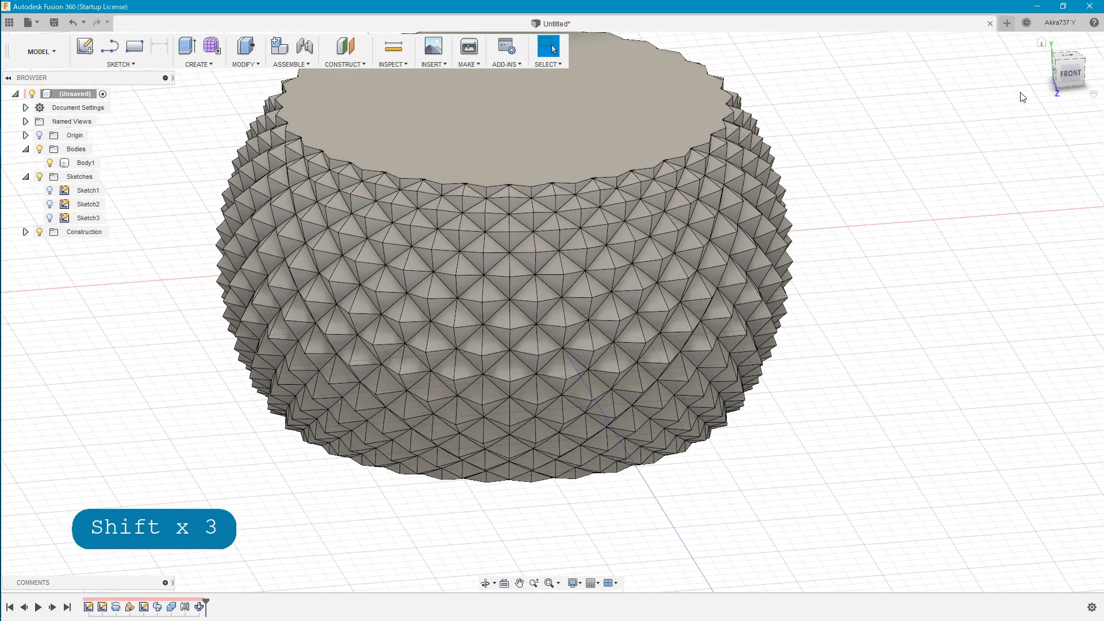
Step: Measure in the front view from the body's central groove-crossing vertex to the uppermost crossing vertex directly above it
click(1071, 77)
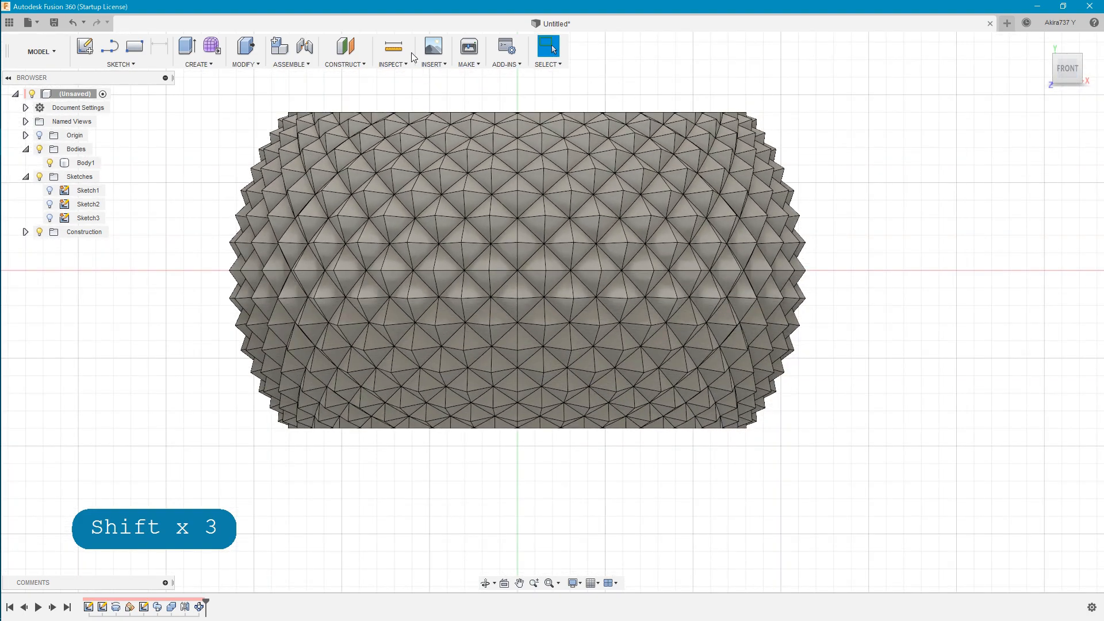
click(394, 49)
scroll(529, 267, up, 4)
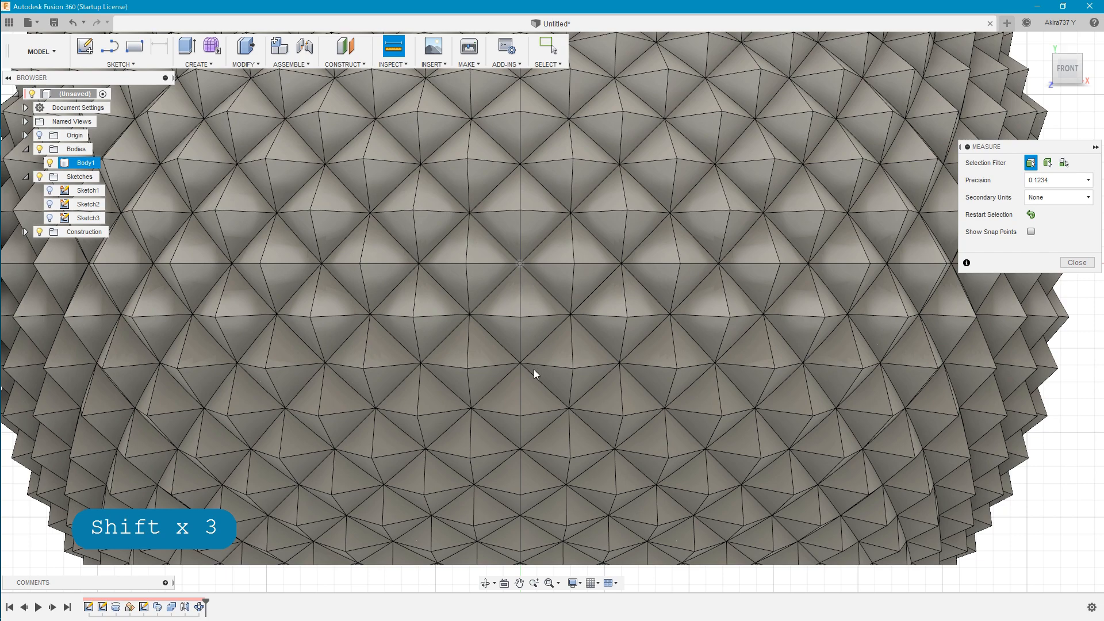
scroll(540, 418, down, 5)
scroll(525, 147, up, 5)
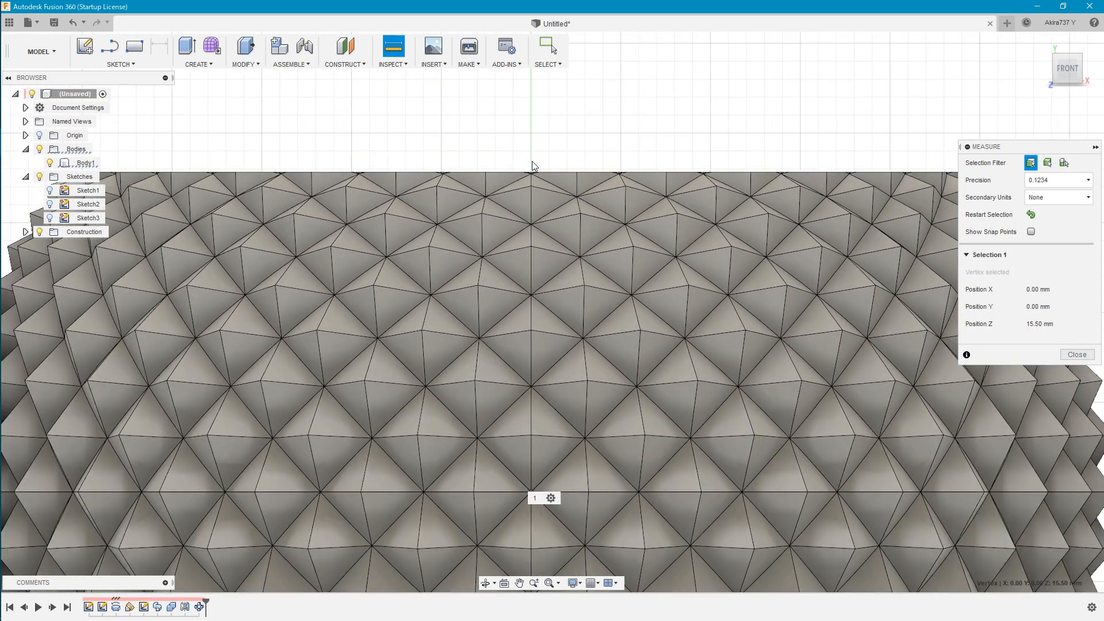
scroll(532, 166, up, 6)
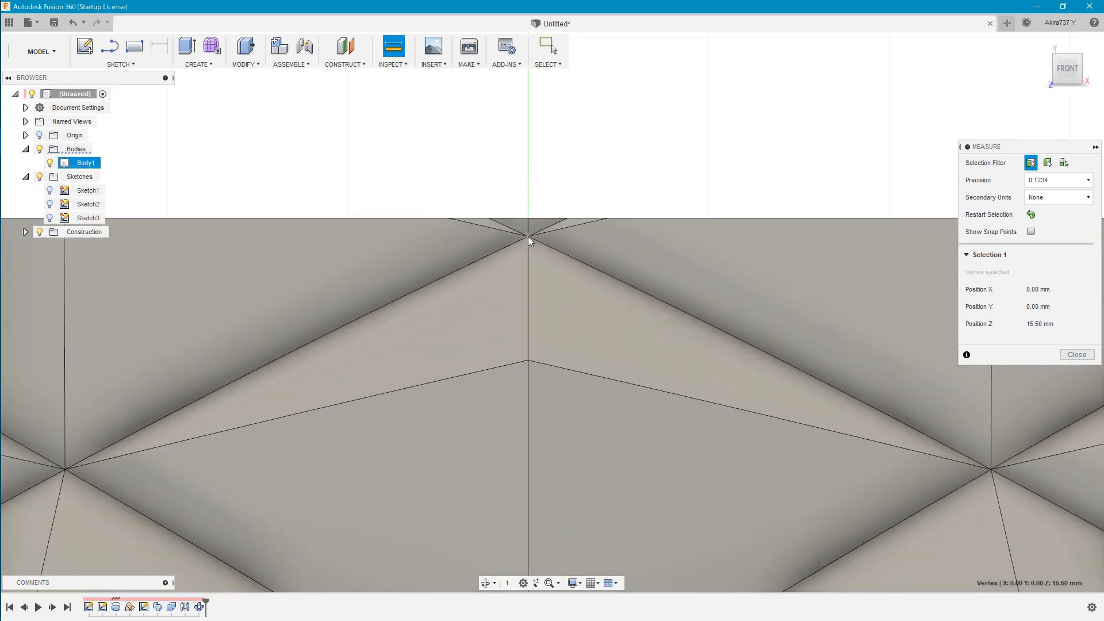
click(528, 237)
scroll(503, 126, down, 5)
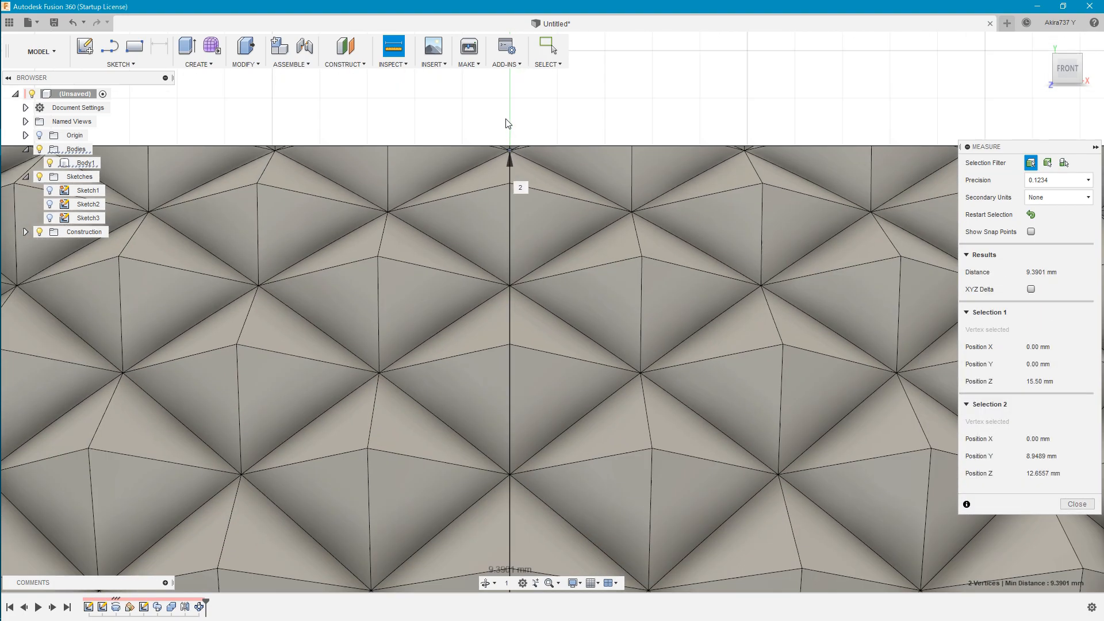
Step: Show the XYZ deltas of the measurement, copy the Delta Y value and finish measuring
scroll(508, 123, down, 5)
shift+middle_drag(391, 323, 446, 328)
middle_drag(638, 282, 805, 264)
click(1031, 289)
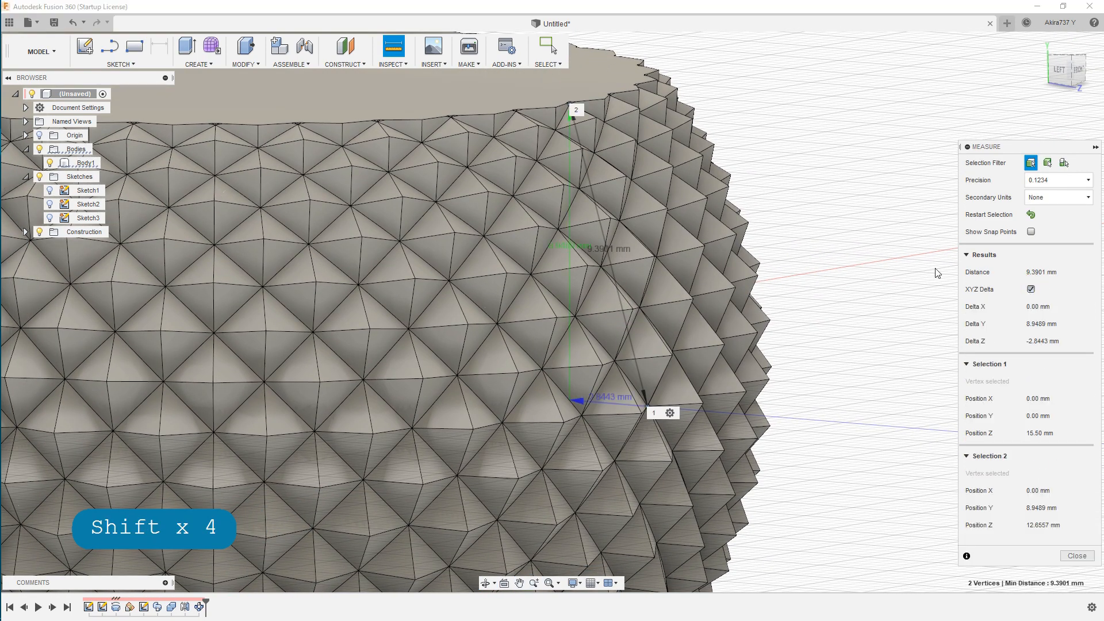
scroll(578, 240, up, 5)
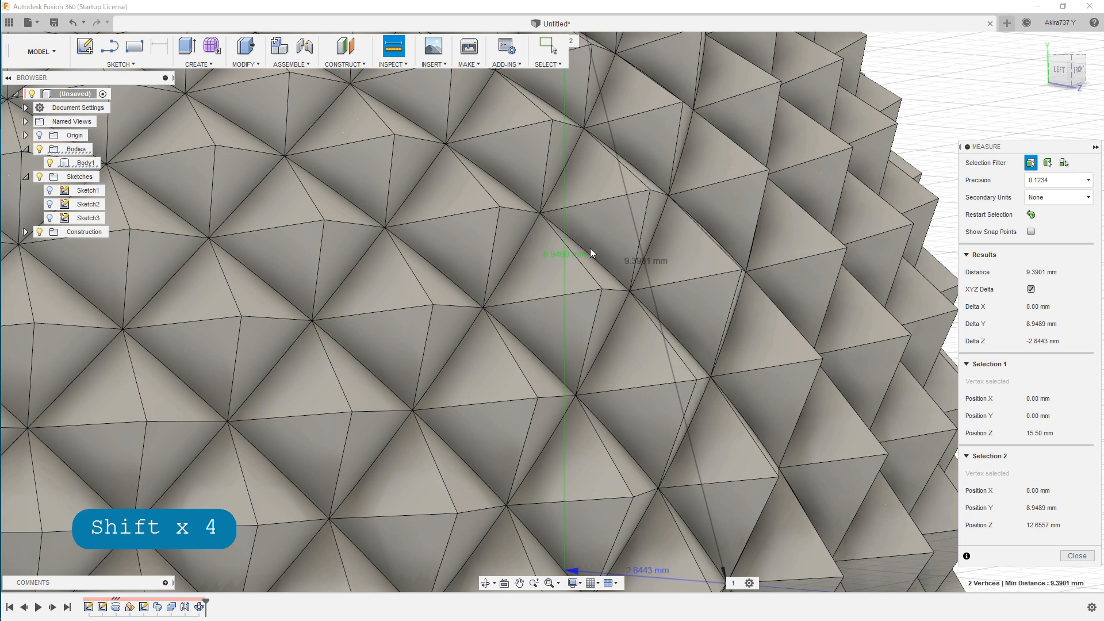
click(1043, 324)
click(1073, 556)
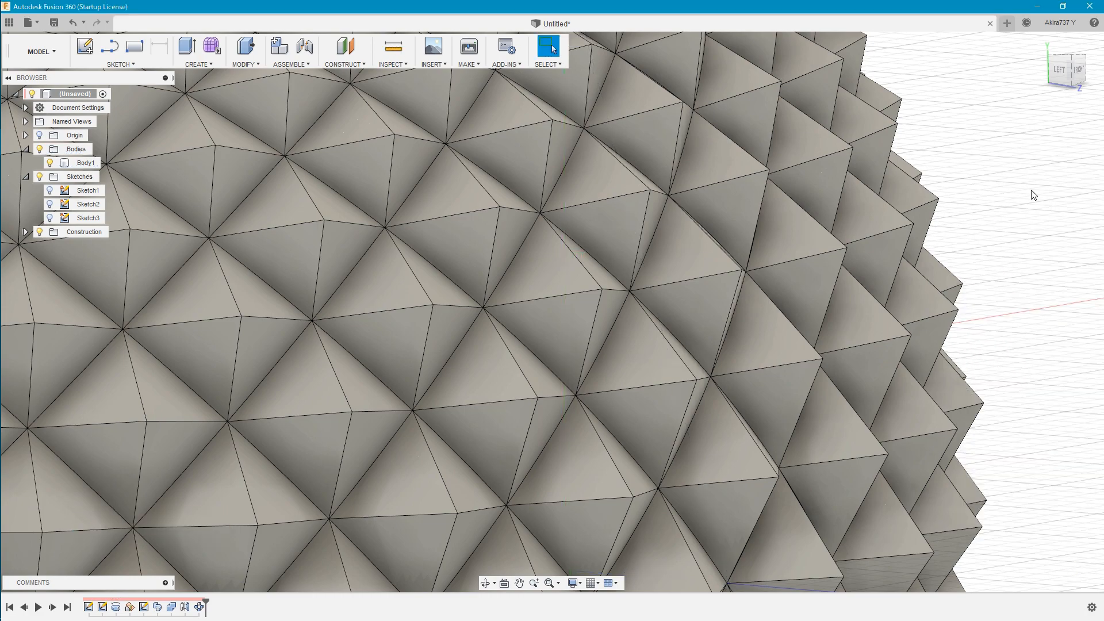
Step: Show Sketch2 from the home view and open it for editing
click(1042, 44)
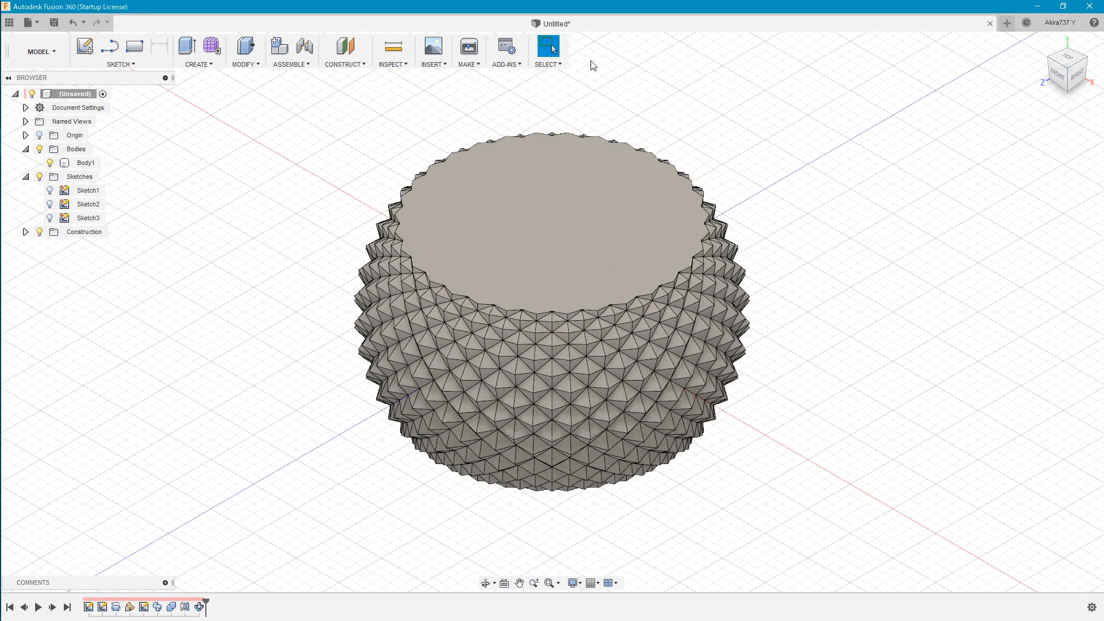
click(50, 207)
click(50, 205)
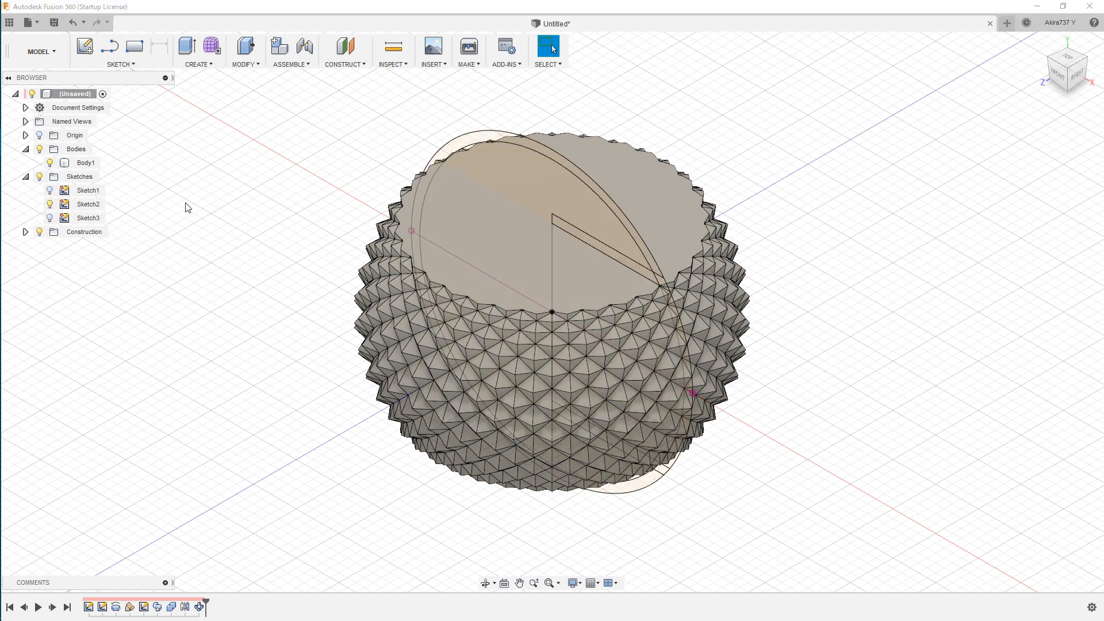
double_click(66, 205)
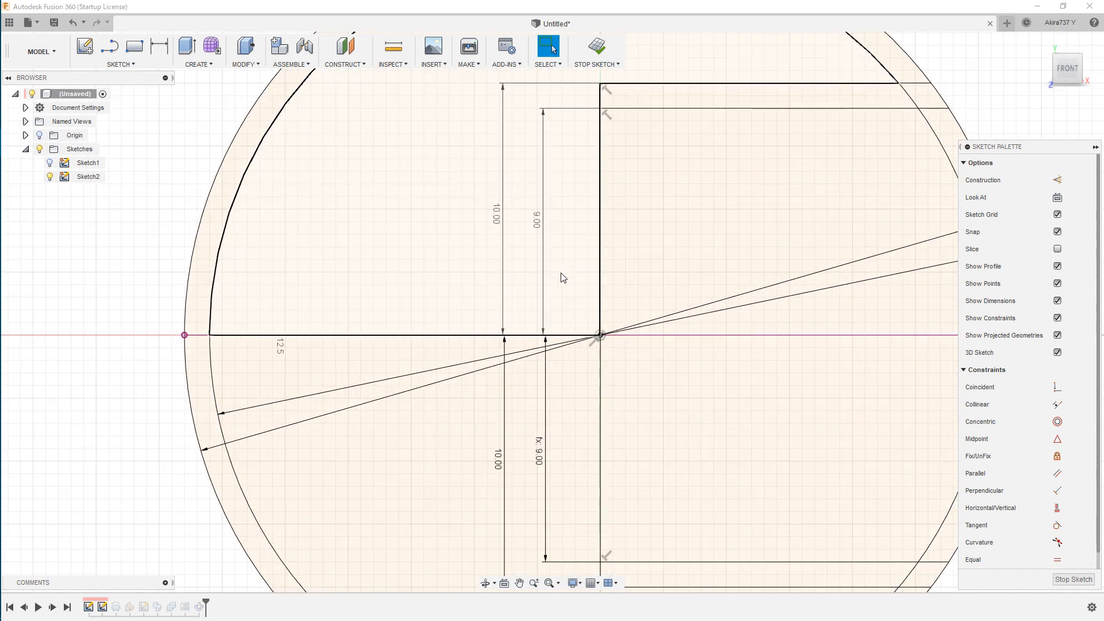
Step: Set the inner height dimension above the sketch's centre line to the copied value of 8.9489 mm
double_click(538, 230)
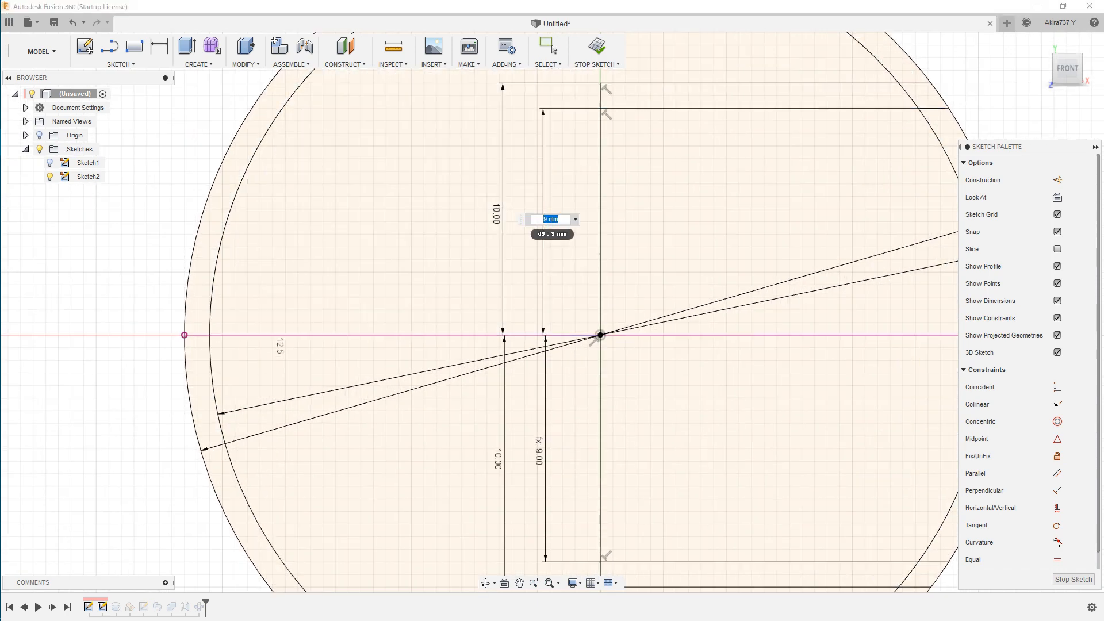
text(8.9489 mm)
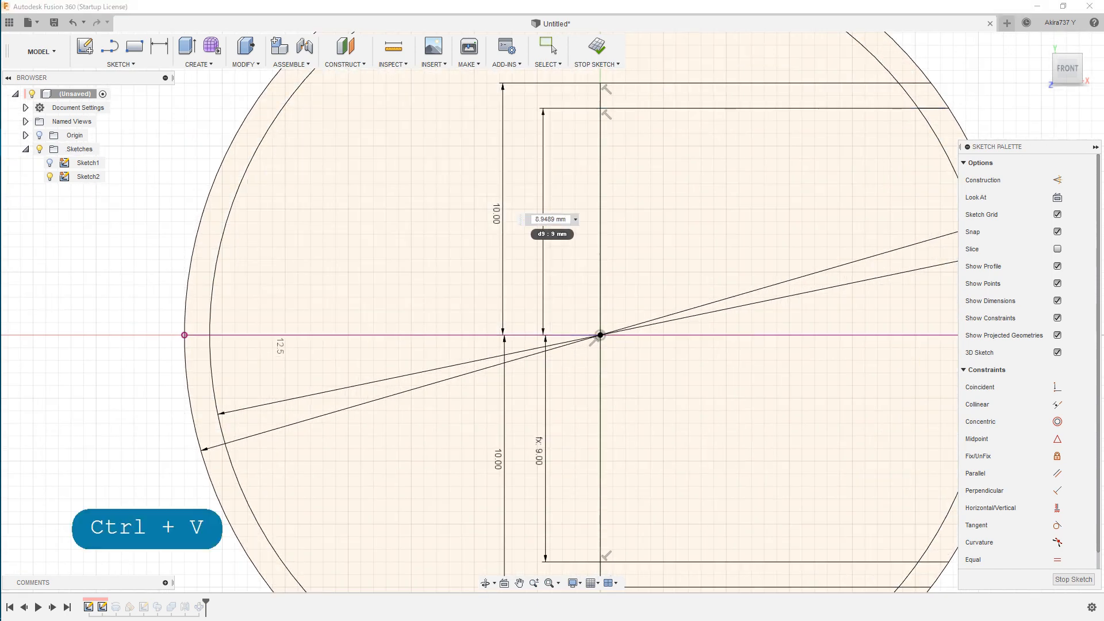
key(Return)
scroll(507, 297, down, 3)
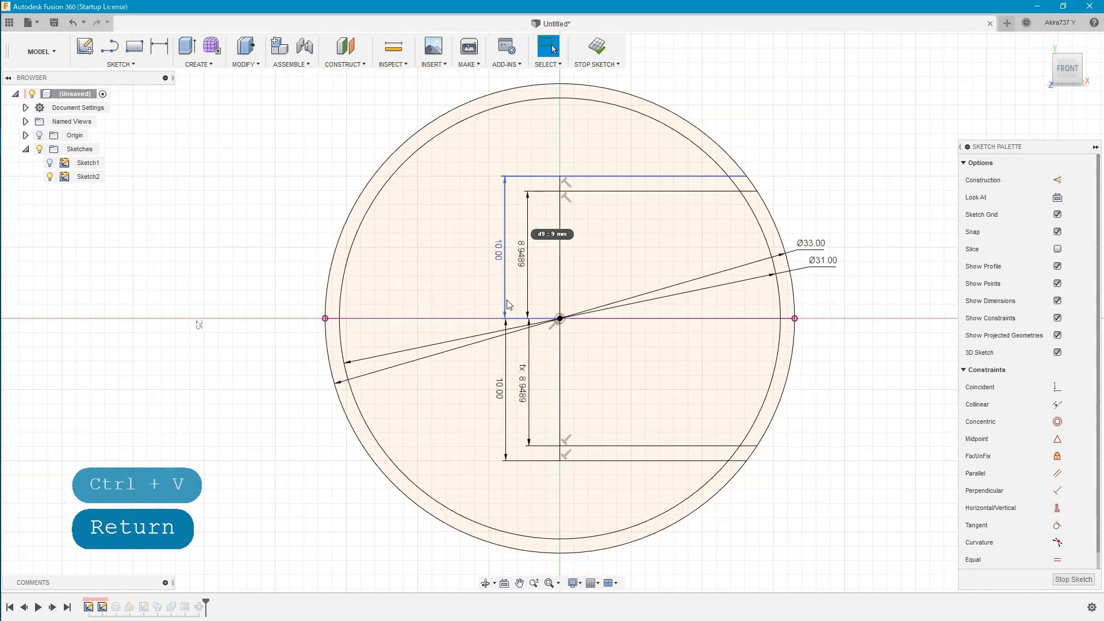
click(1041, 42)
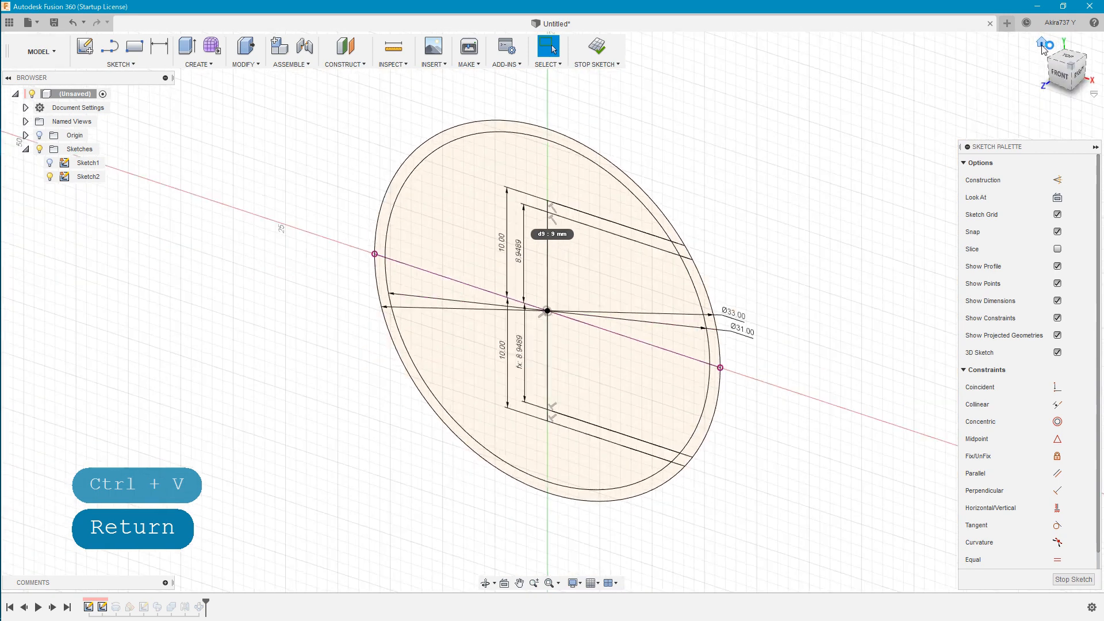
Step: Finish editing Sketch2 and hide it, leaving only the grooved body shown
click(598, 47)
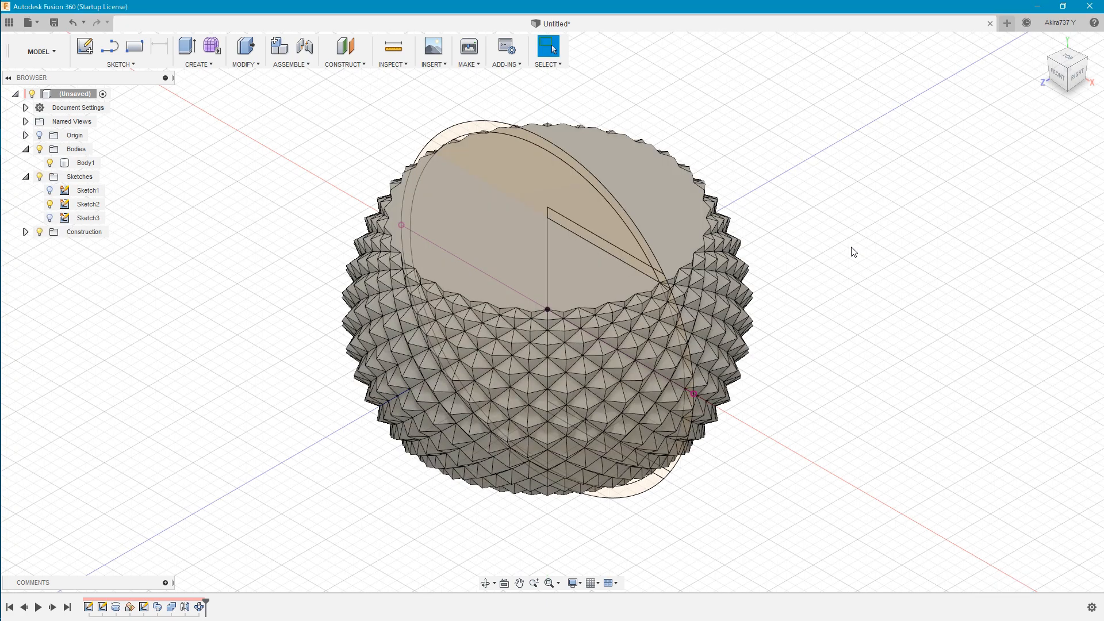
click(50, 205)
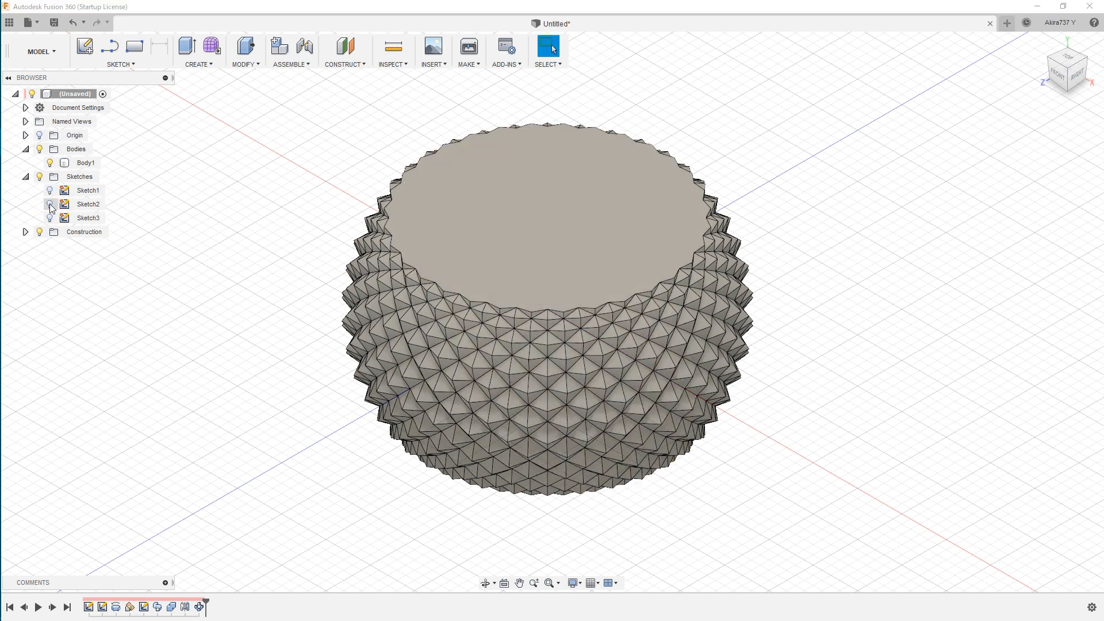
Step: Examine the body's upper rim up close, from the home and front views, to check where the cut meets the groove crossings
scroll(543, 309, up, 3)
scroll(543, 309, up, 10)
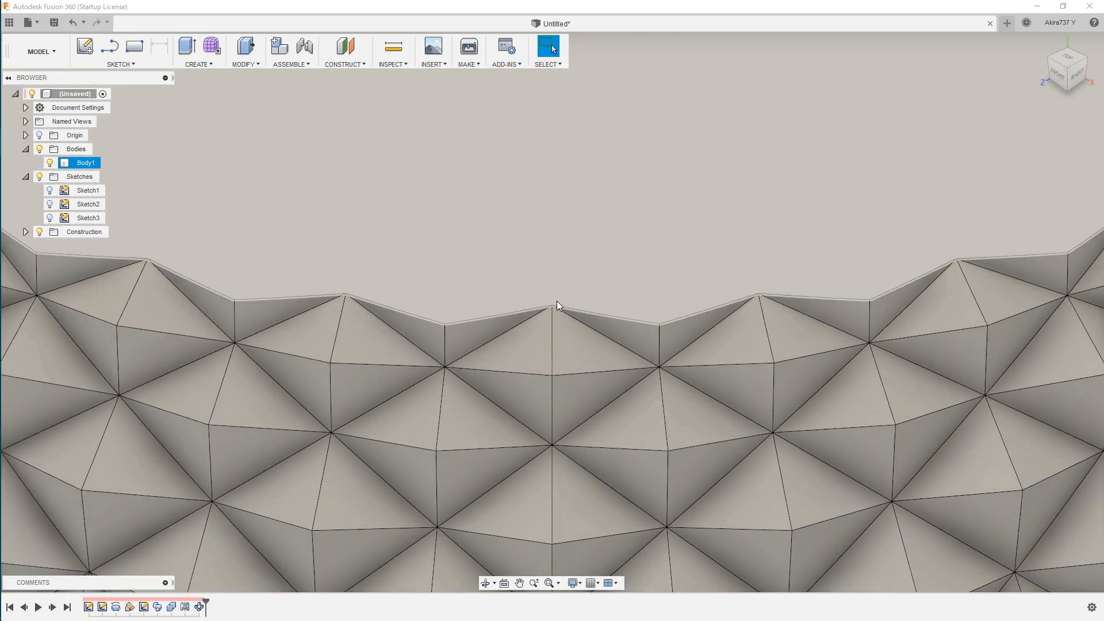
scroll(553, 314, up, 3)
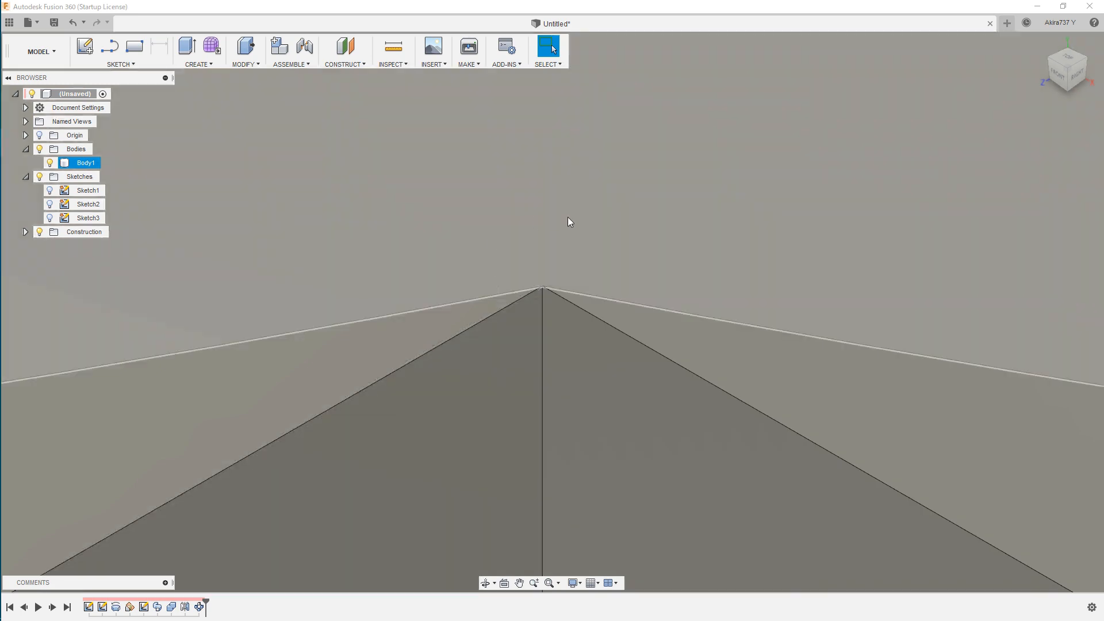
scroll(558, 305, down, 6)
scroll(572, 256, down, 10)
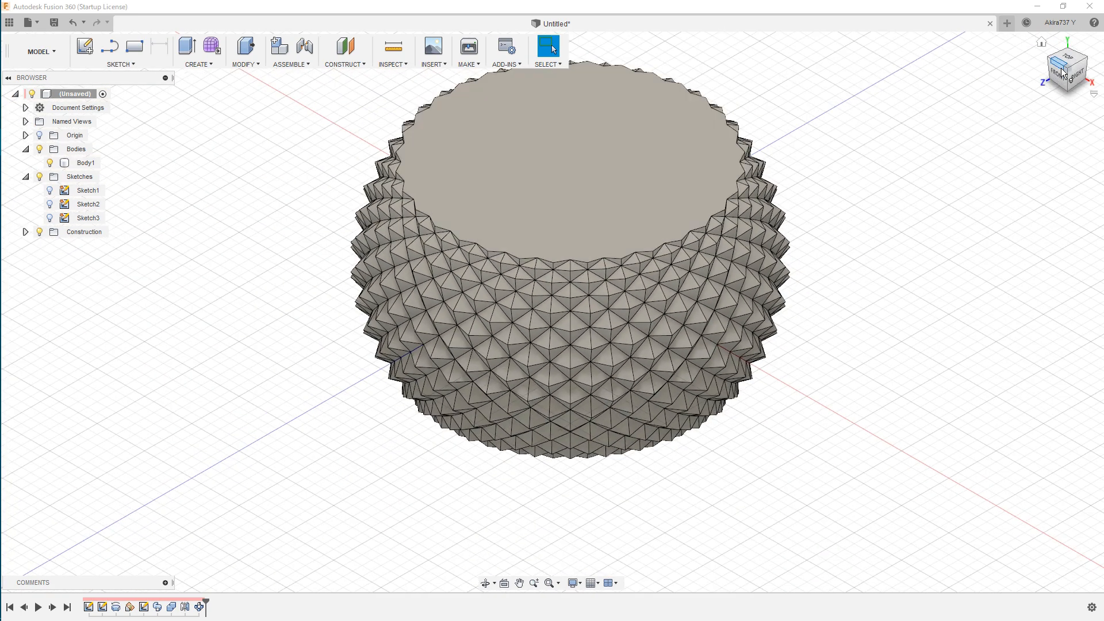
click(1061, 77)
scroll(699, 128, up, 5)
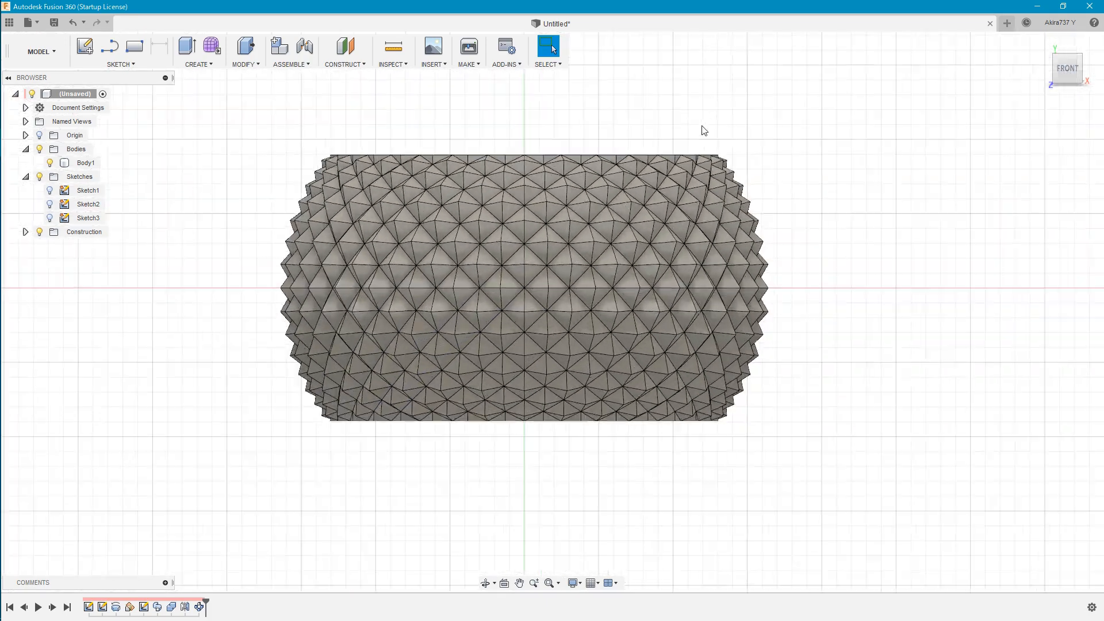
scroll(720, 164, up, 5)
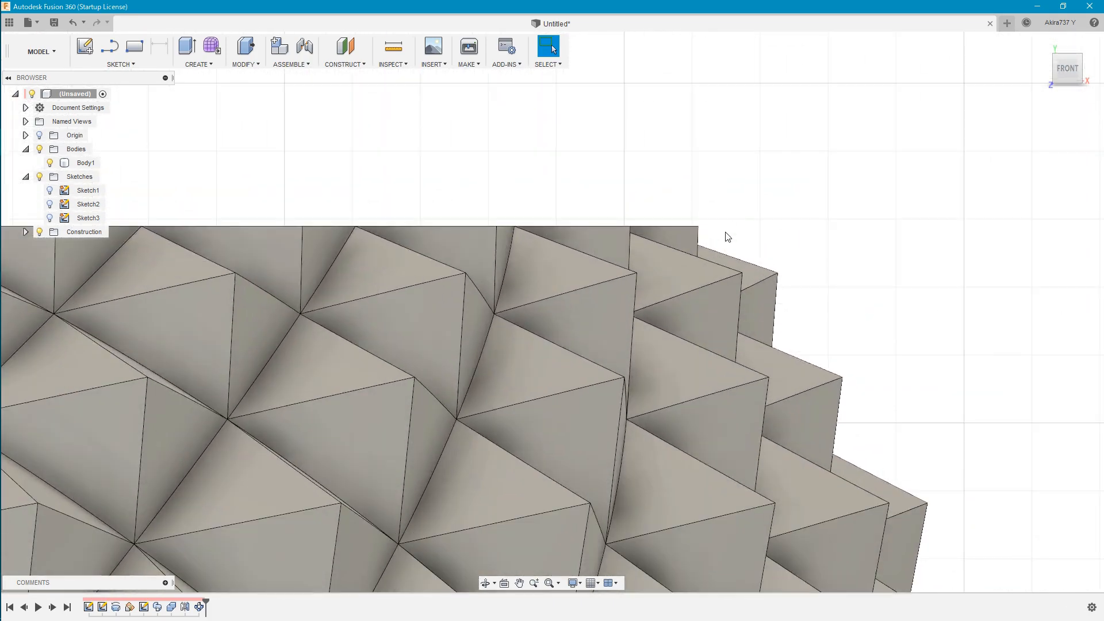
click(679, 241)
shift+middle_drag(786, 156, 772, 170)
shift+scroll(782, 164, down, 6)
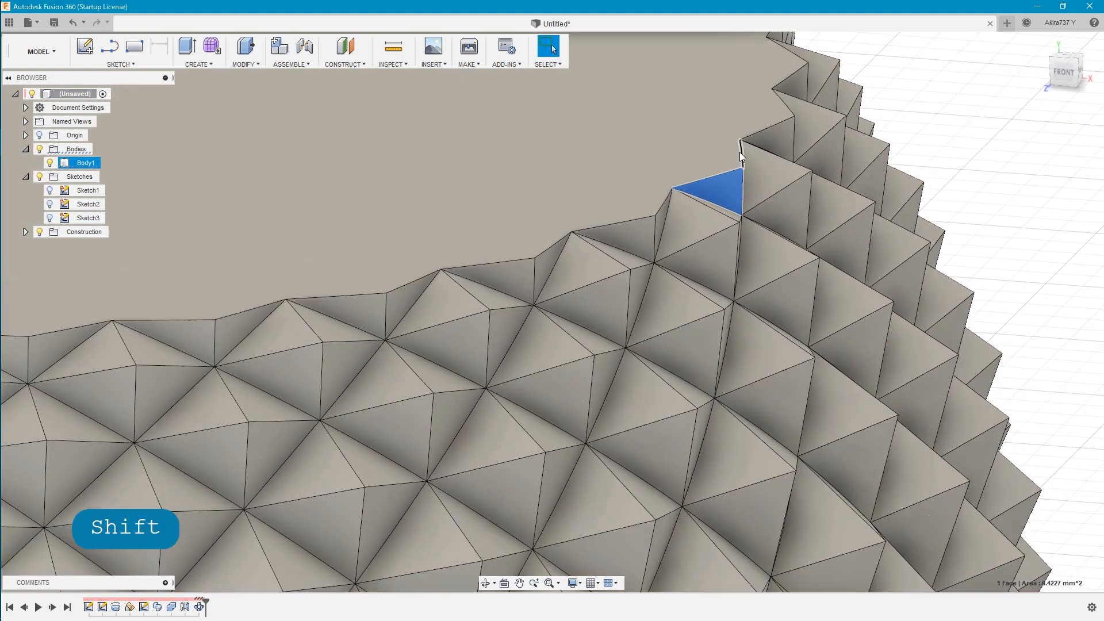
click(1041, 42)
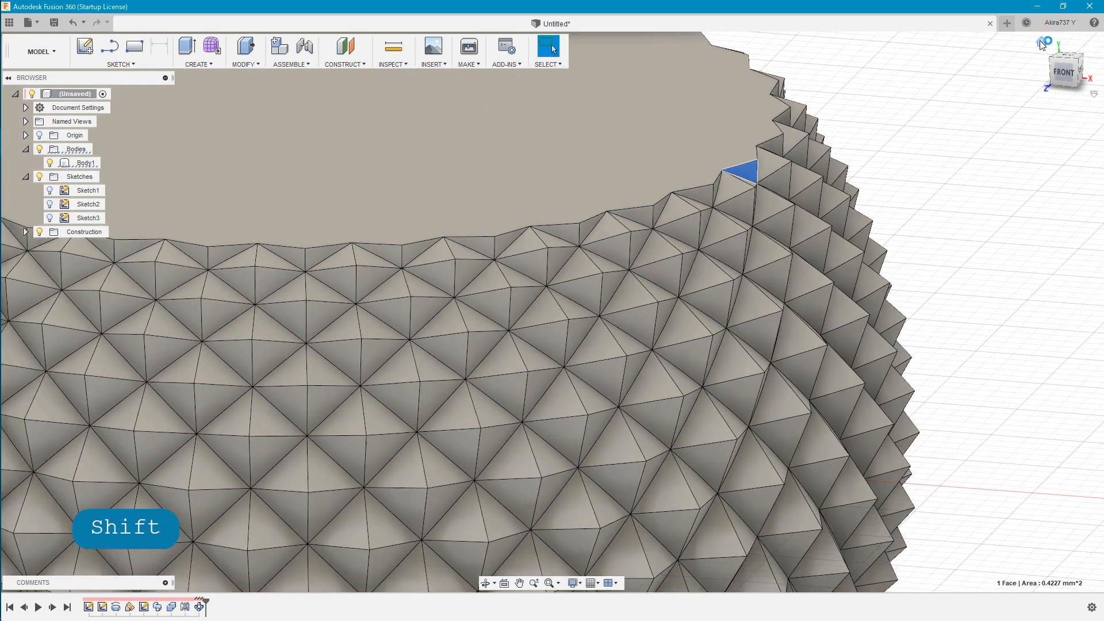
click(236, 176)
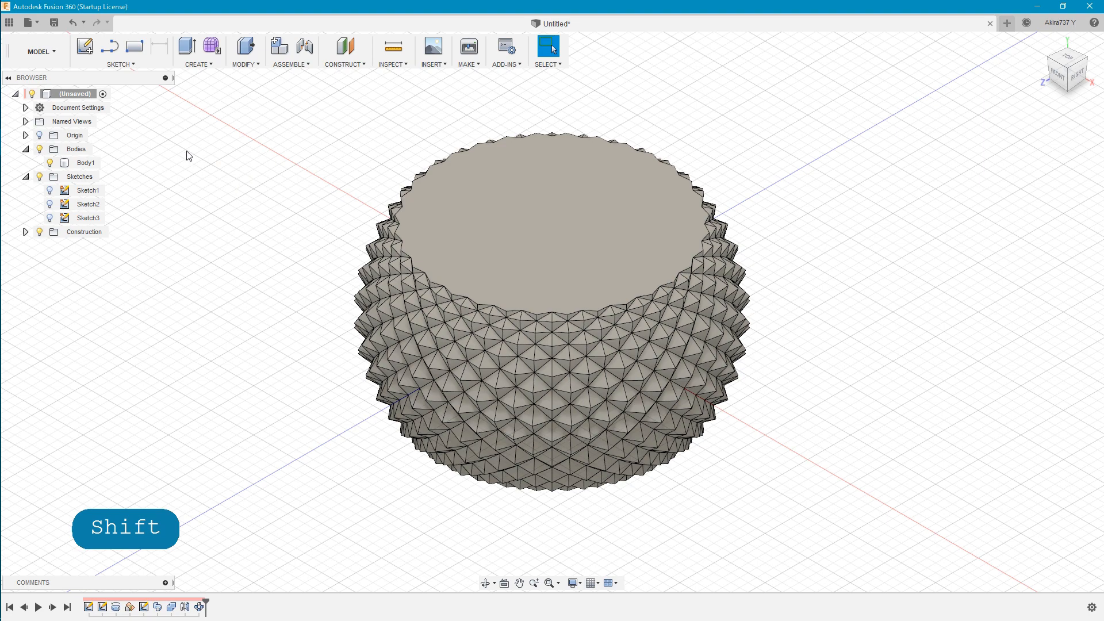
Step: Start a line sketch on the XY origin plane, show Sketch2 for reference and slice the body at the sketch plane
click(117, 48)
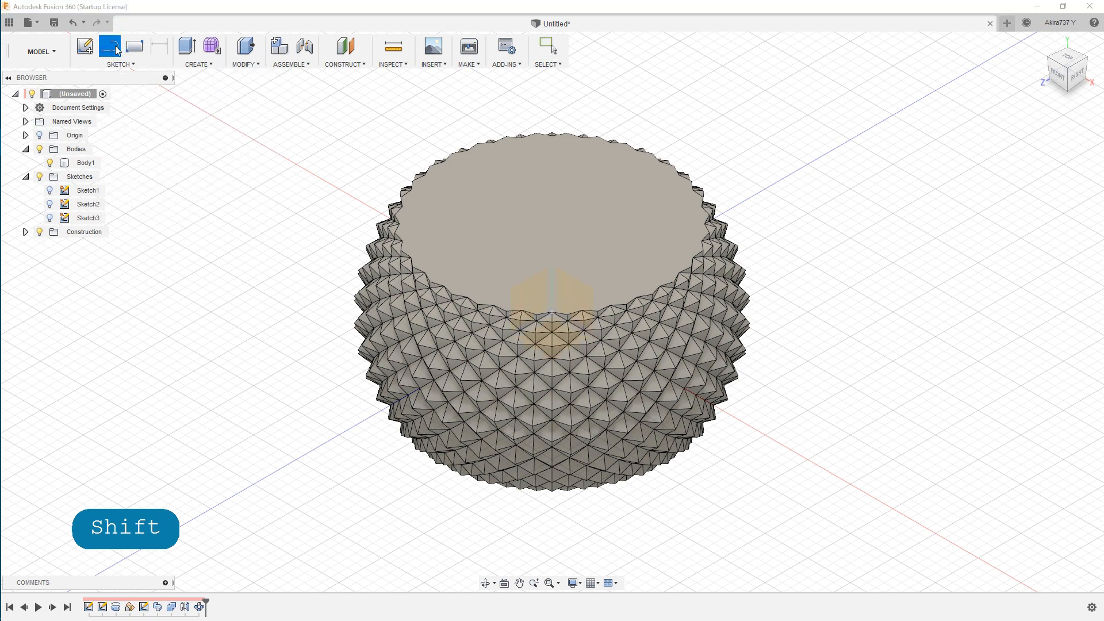
click(573, 299)
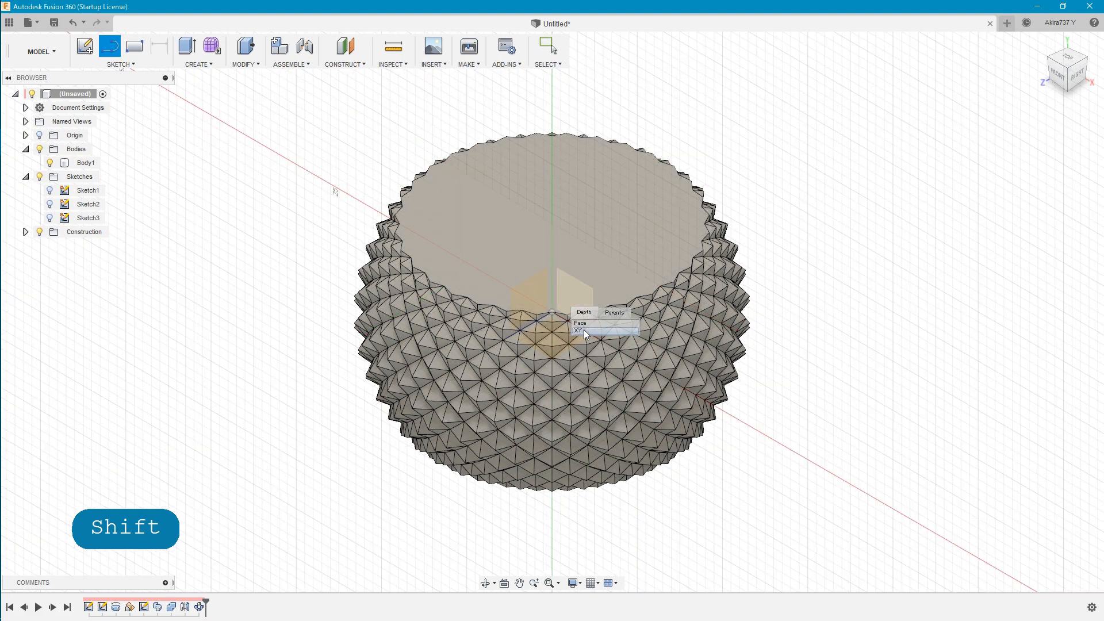
click(584, 329)
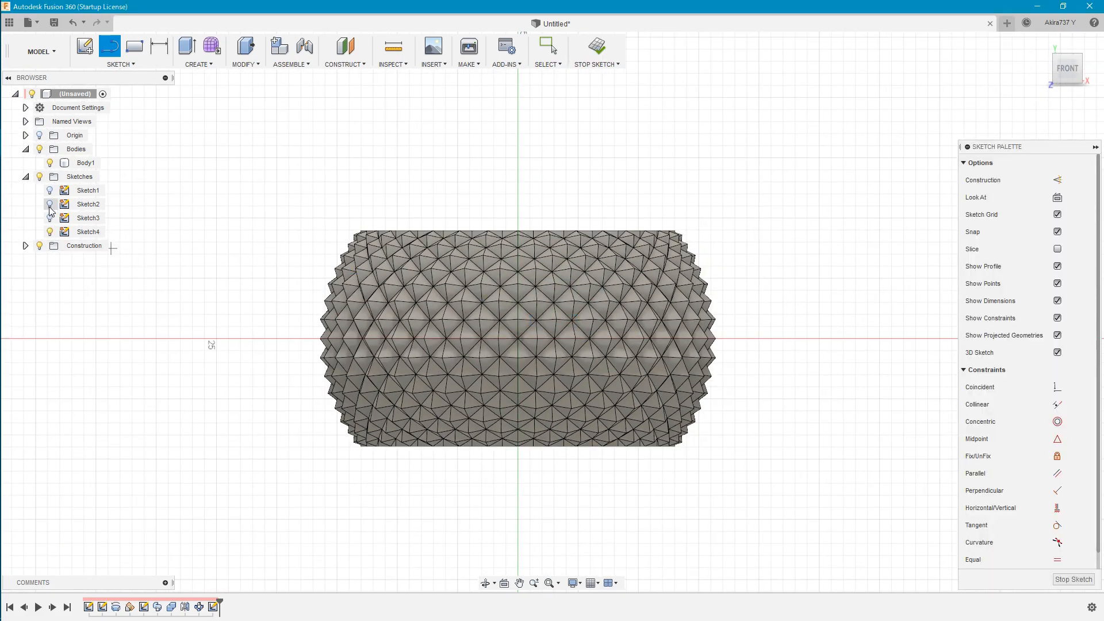
click(50, 204)
scroll(693, 244, up, 5)
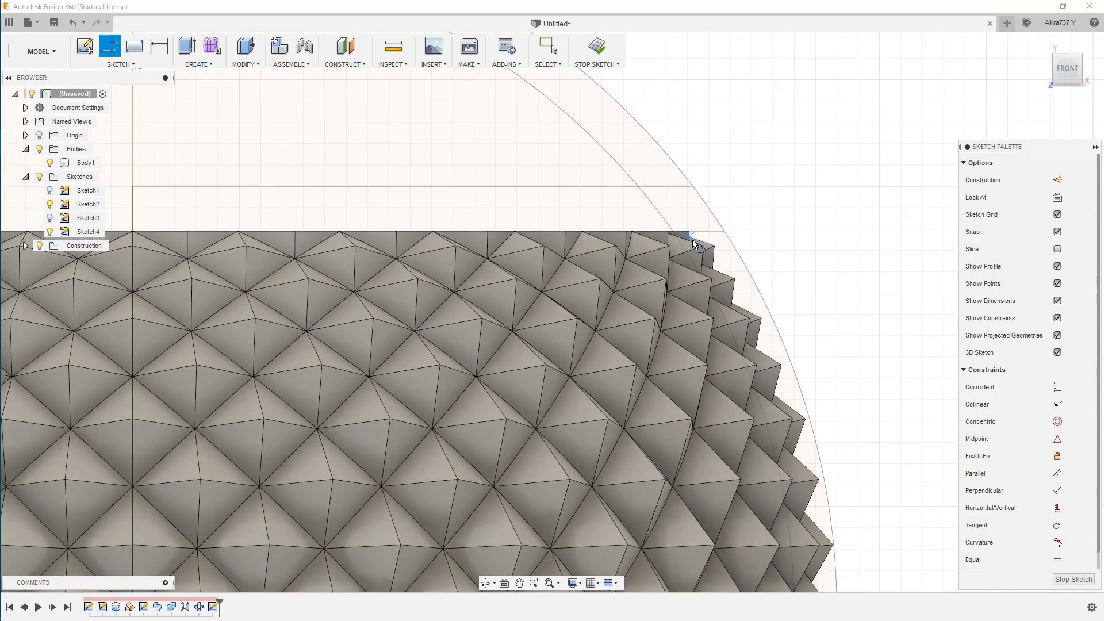
scroll(668, 236, up, 5)
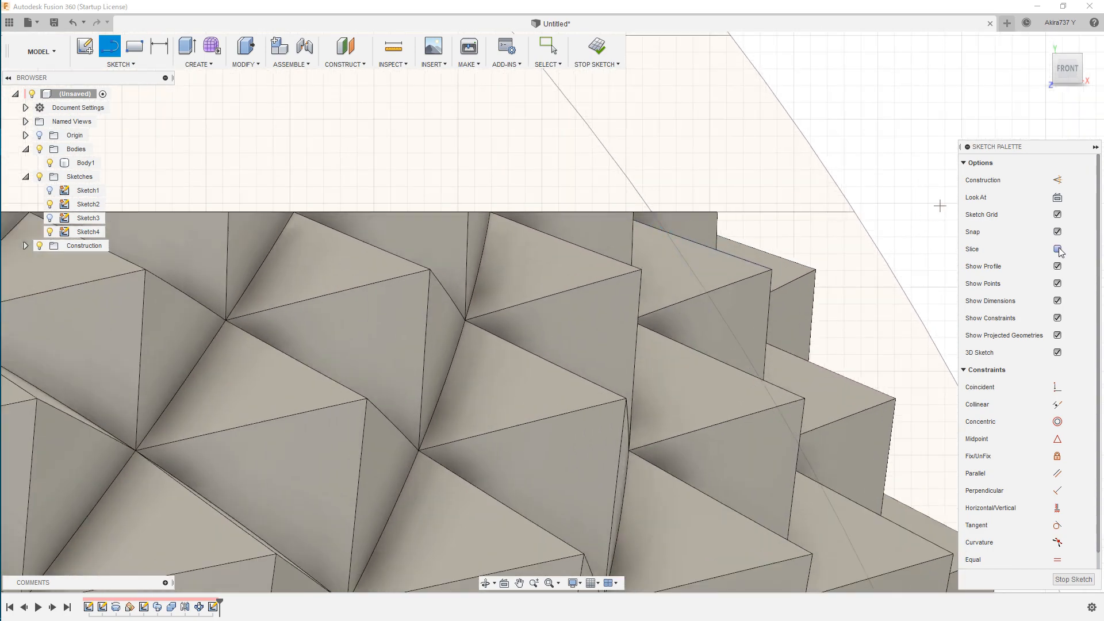
click(1057, 249)
Step: Draw a closed triangle at the upper rim, joining the groove-crossing corner, the adjacent facet tip and Sketch2's outer circle at the cut height
scroll(862, 198, up, 3)
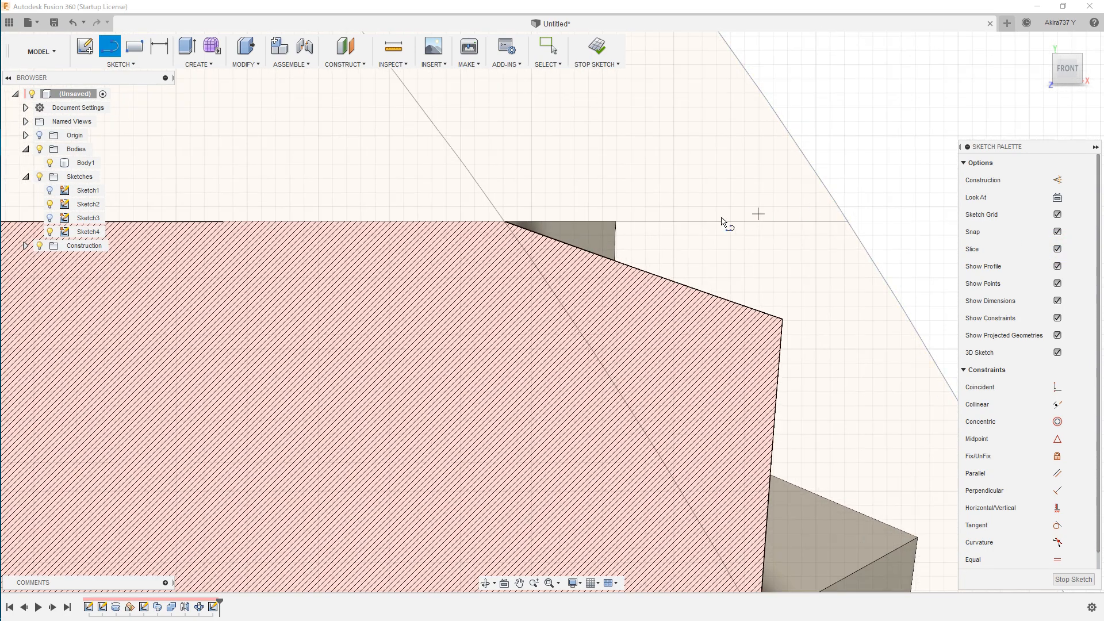
click(505, 222)
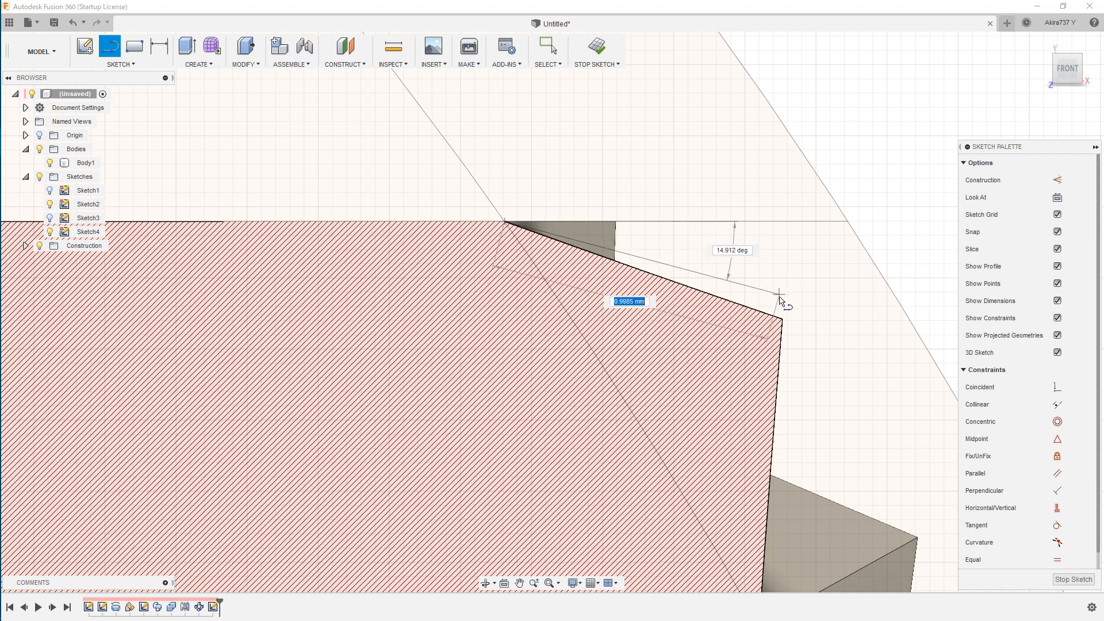
click(782, 318)
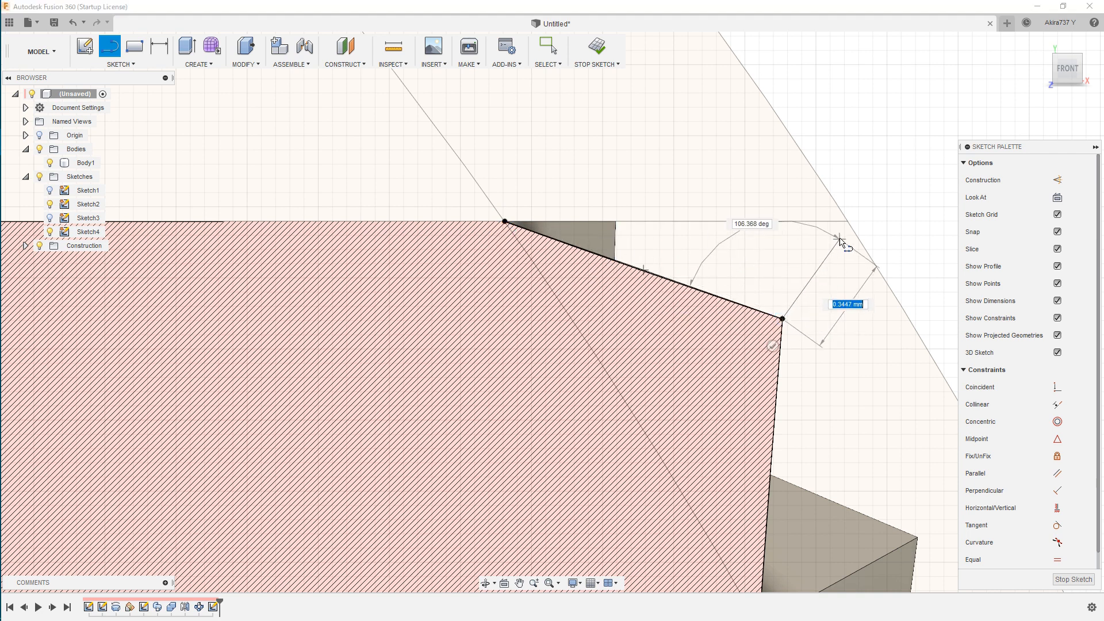
click(850, 221)
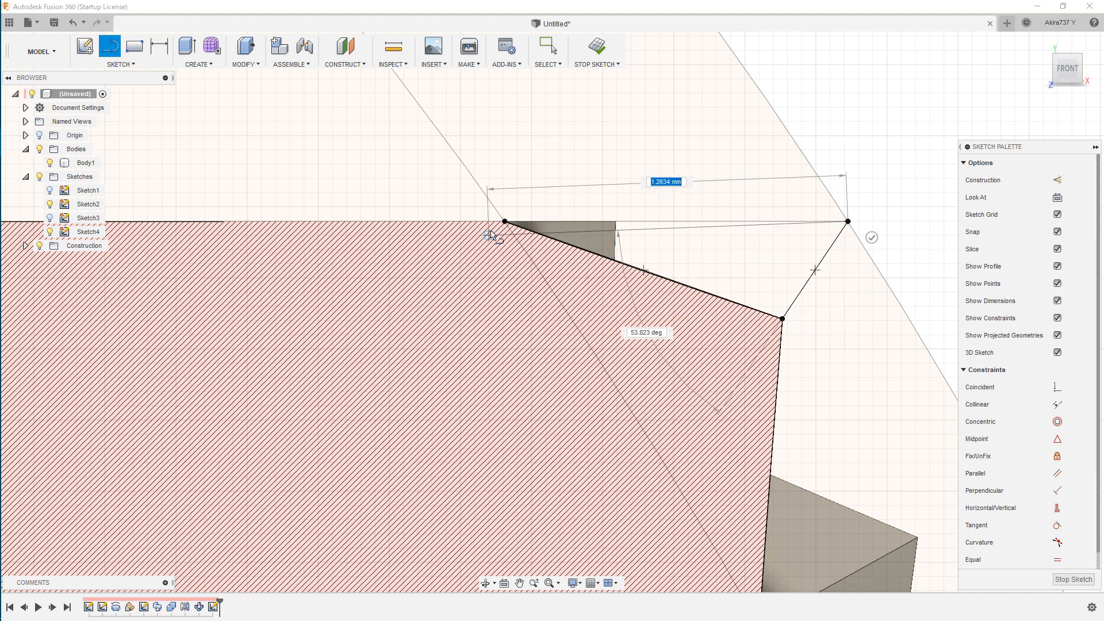
click(505, 223)
Step: Draw the matching closed triangle at the lower rim on the same side, from groove-crossing corner to facet tip to outer circle
scroll(575, 120, down, 6)
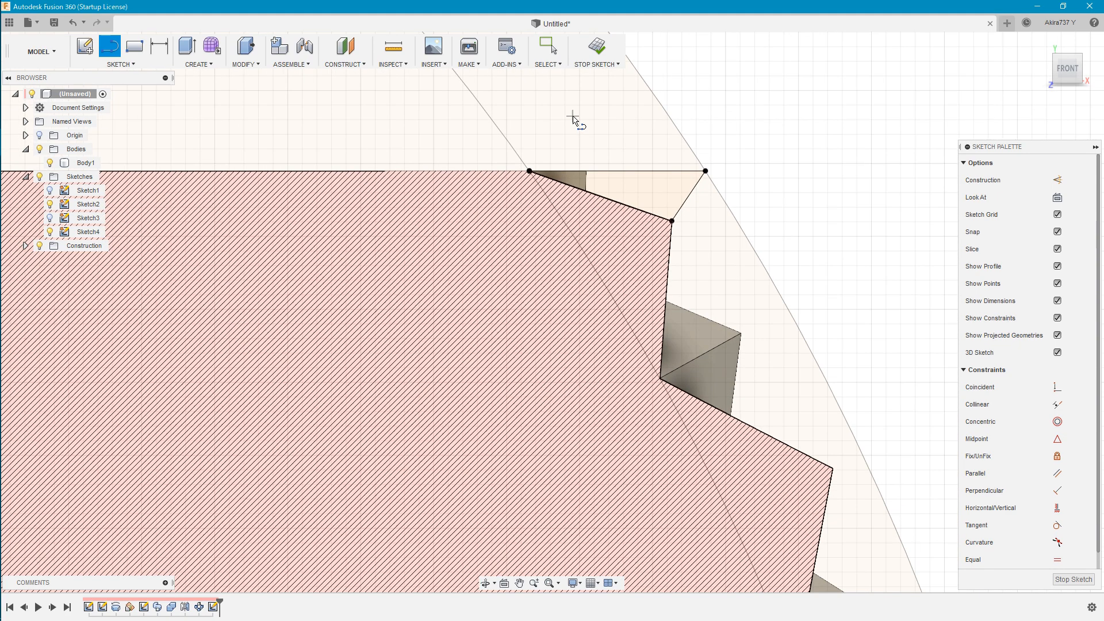
scroll(641, 136, down, 5)
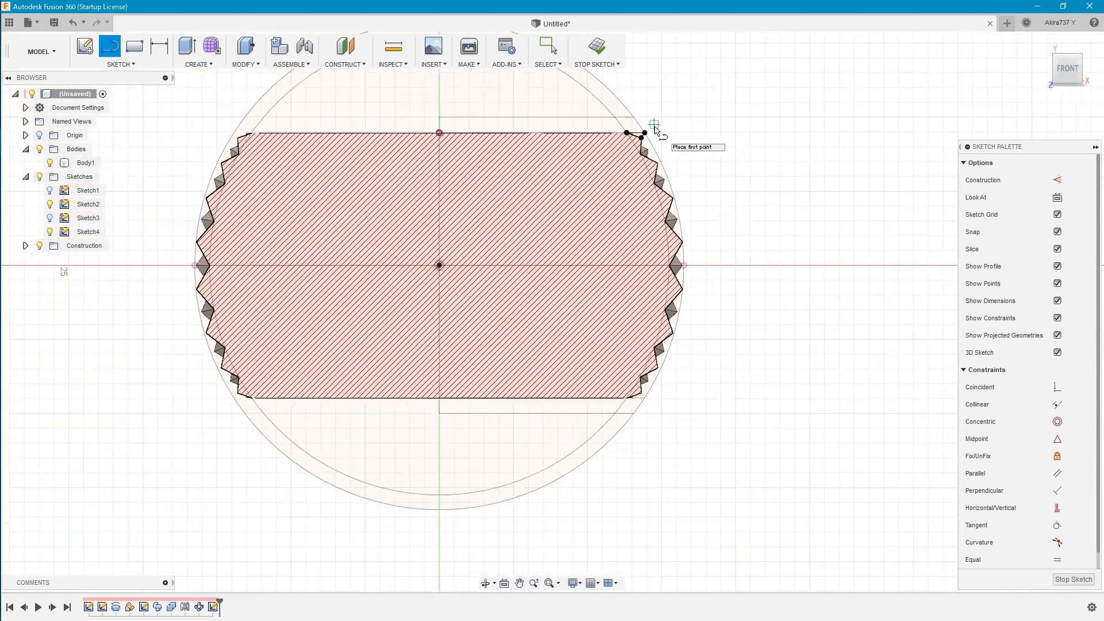
scroll(638, 400, up, 4)
scroll(633, 398, up, 5)
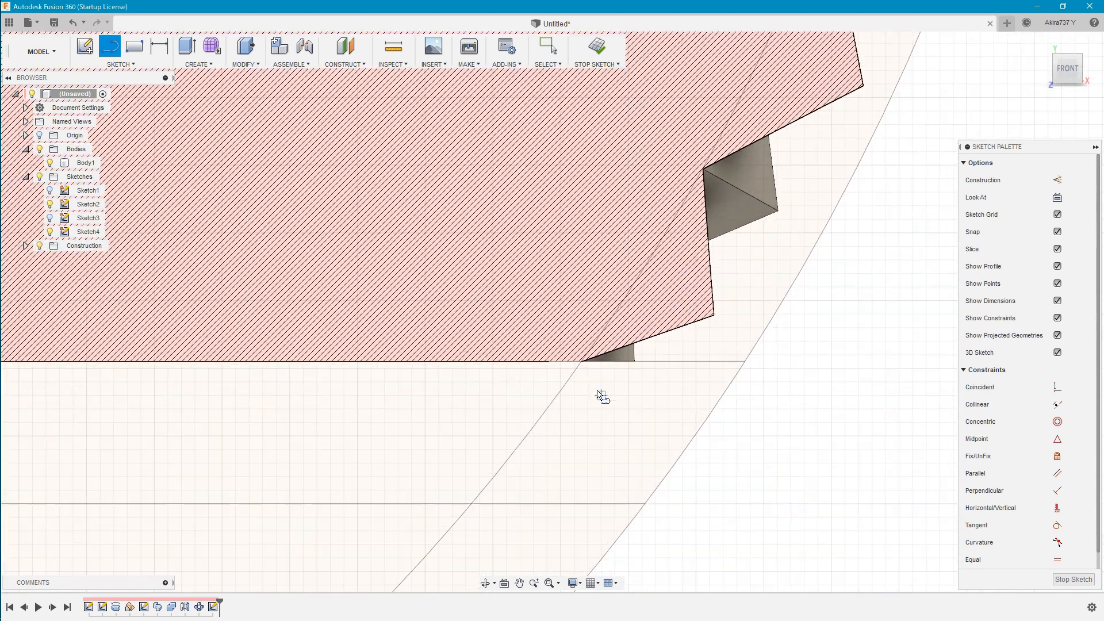
click(576, 344)
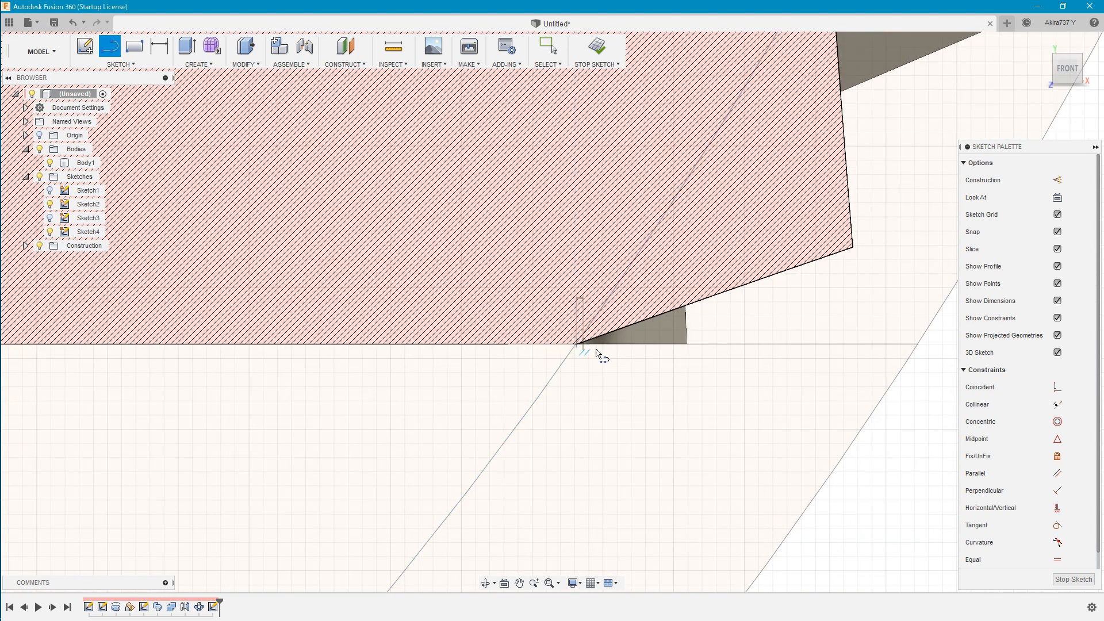
click(853, 248)
click(917, 345)
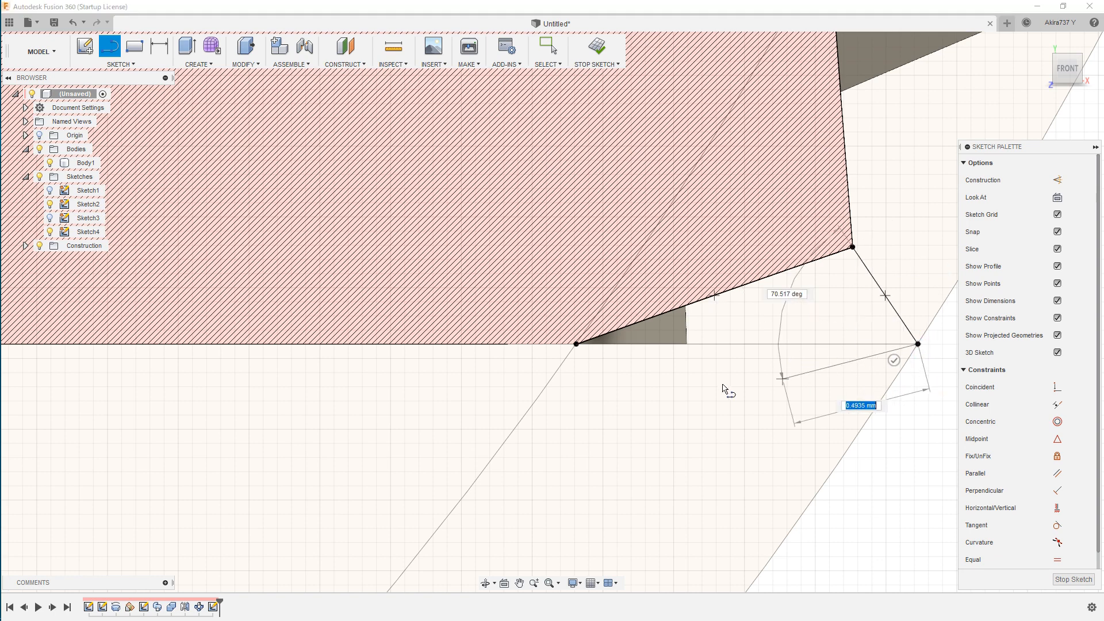
click(576, 345)
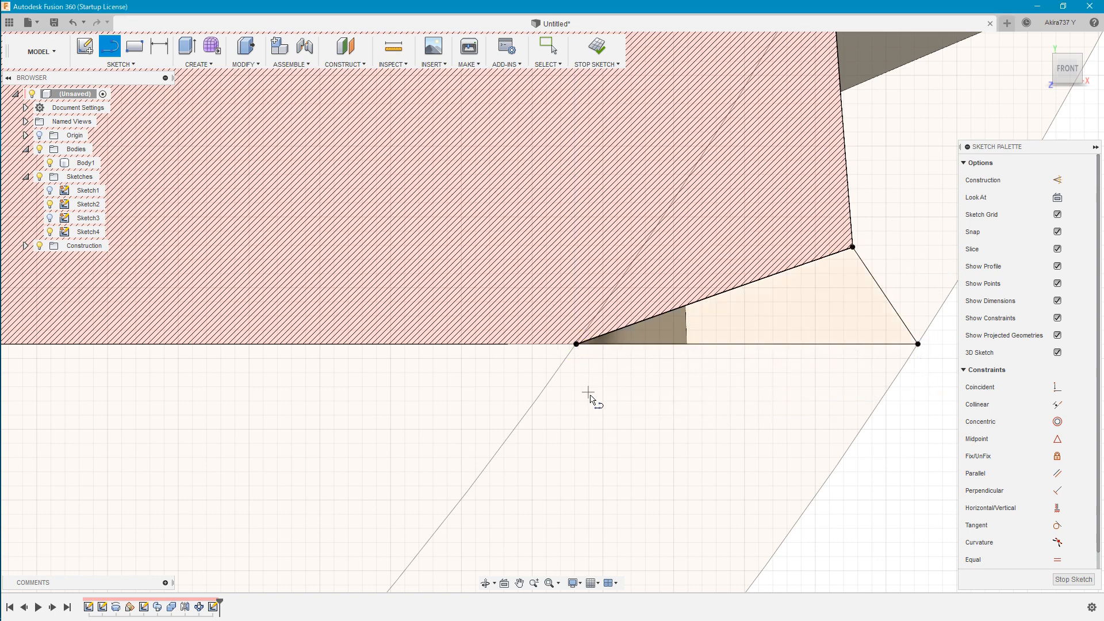
Step: Finish the triangle sketch, return to the home view and hide Sketch2
scroll(591, 399, down, 10)
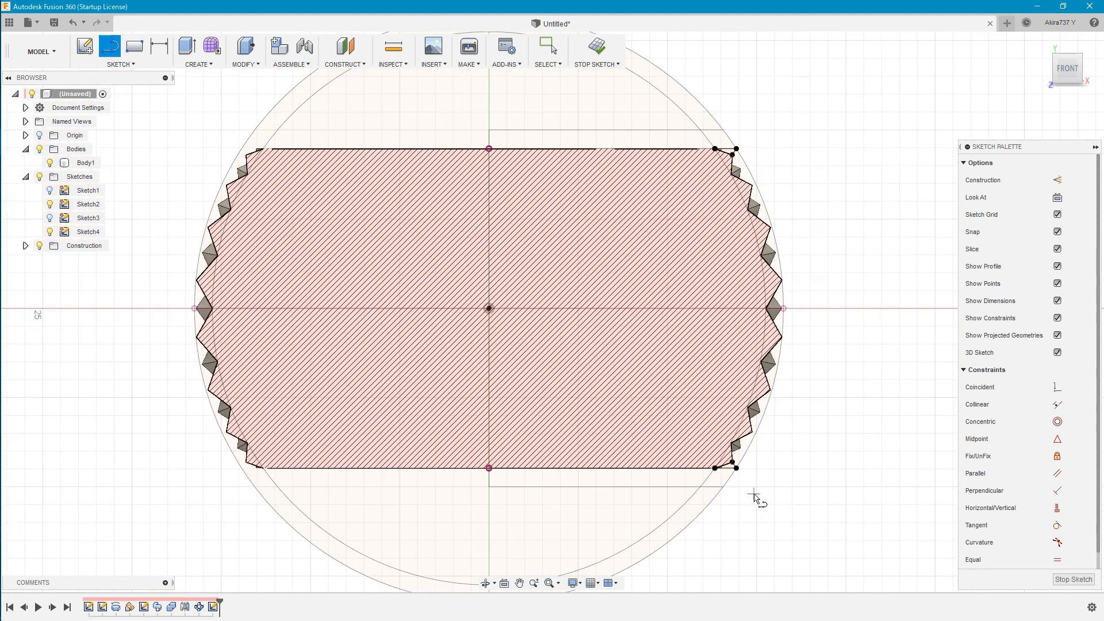
click(598, 49)
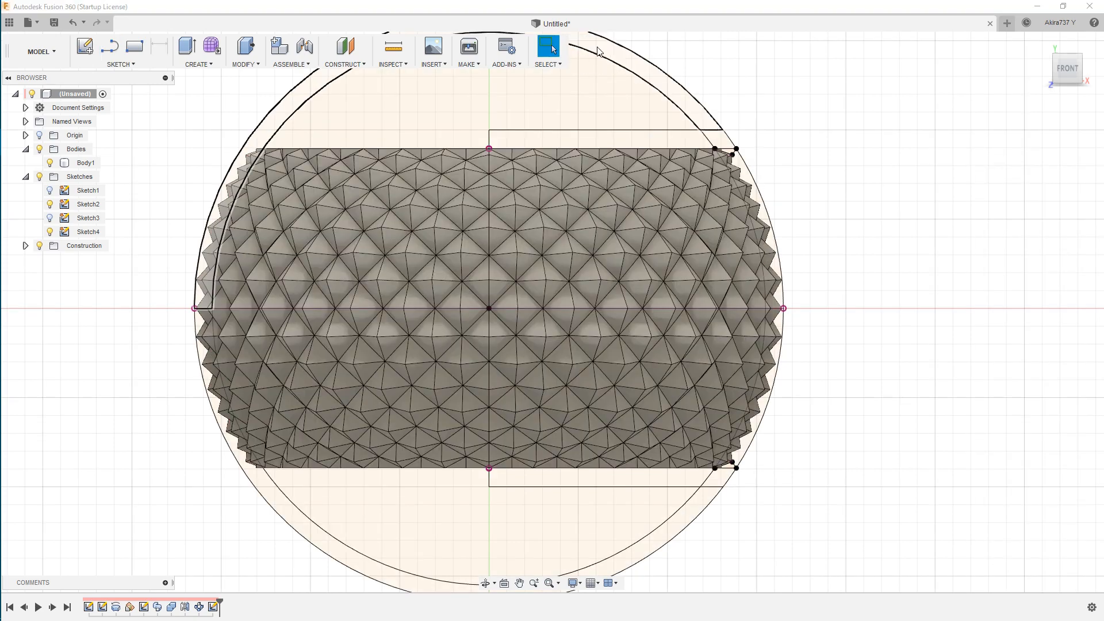
click(1042, 43)
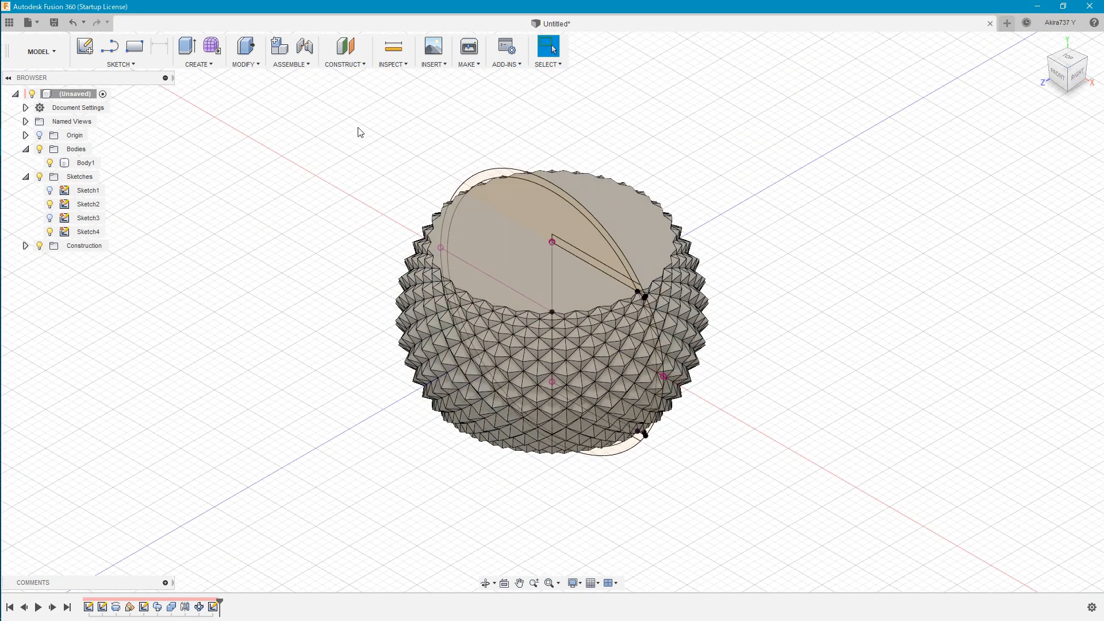
click(50, 204)
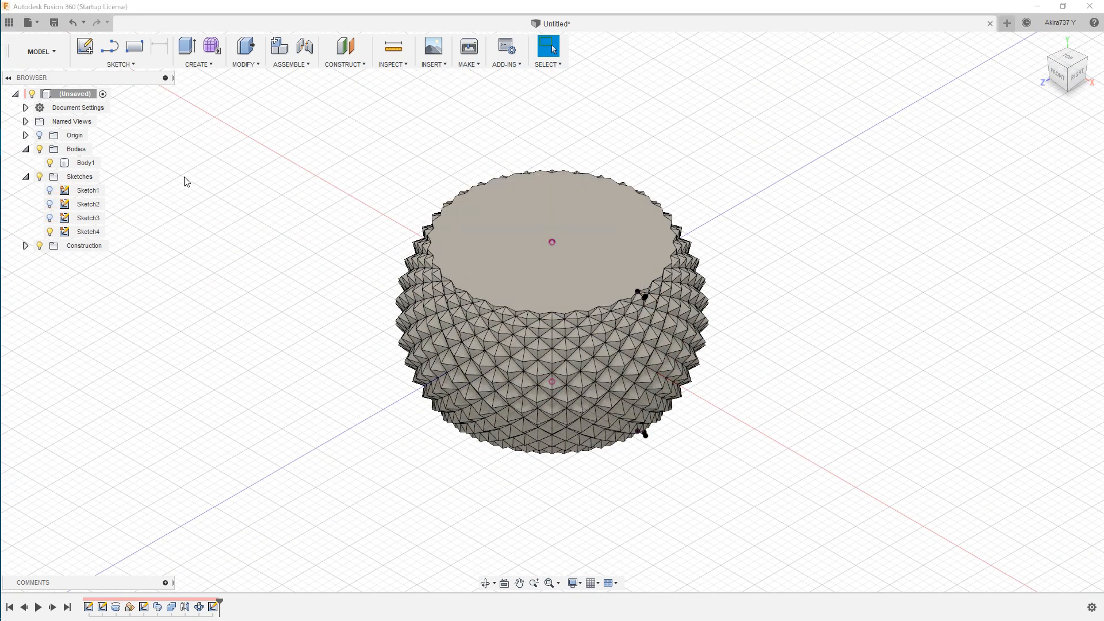
Step: Revolve the upper and lower rim triangles 360 degrees about the vertical Y axis as a cut from the body
click(202, 68)
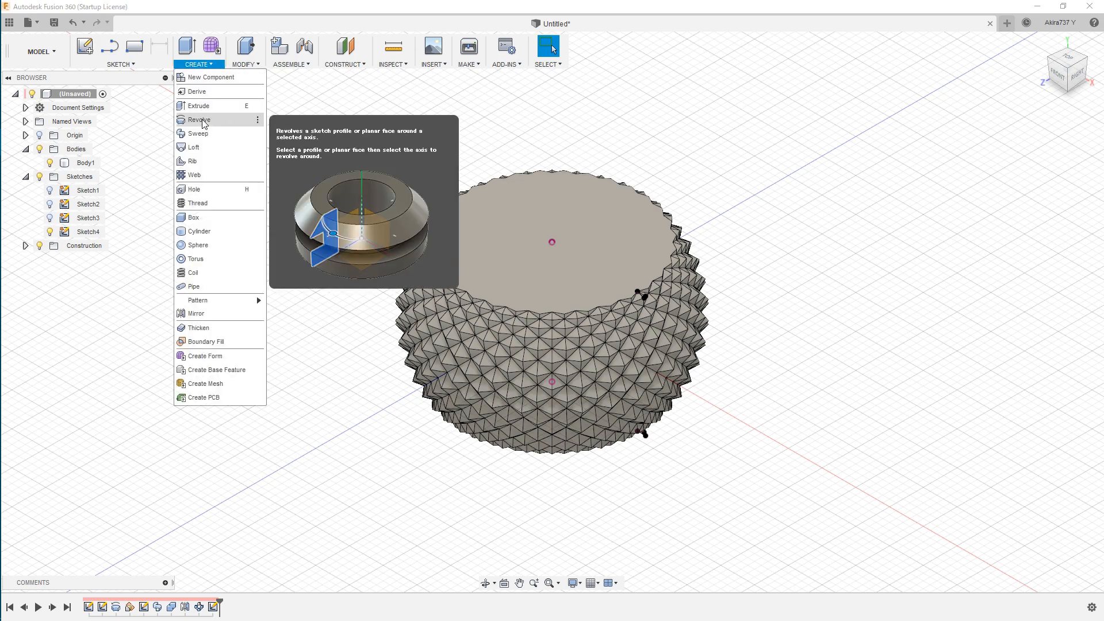
click(201, 121)
scroll(644, 296, up, 10)
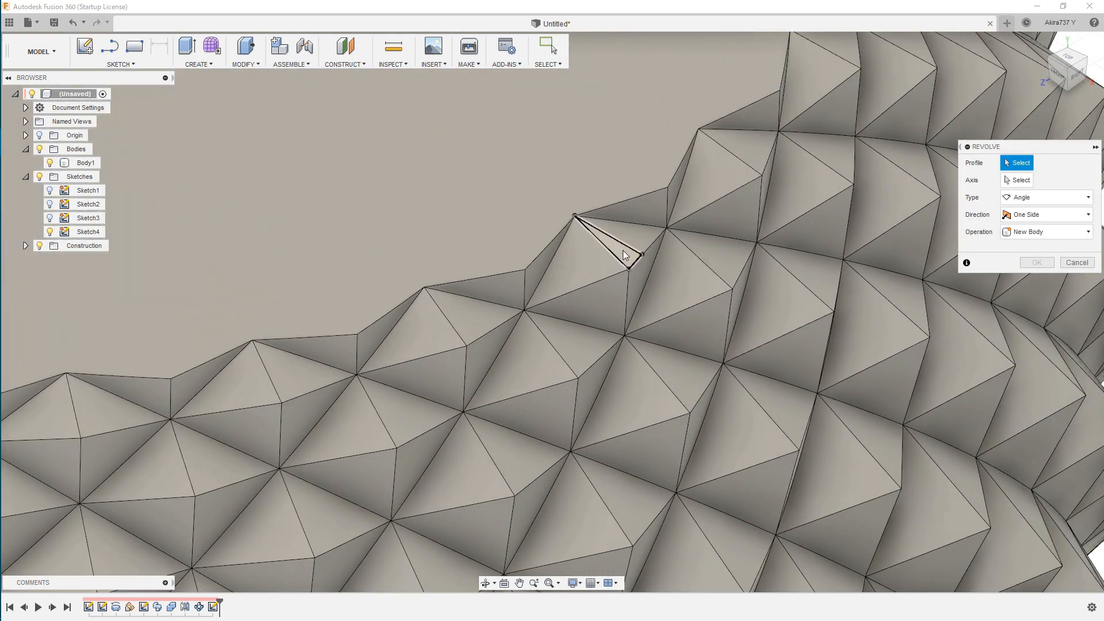
click(623, 250)
scroll(666, 148, down, 10)
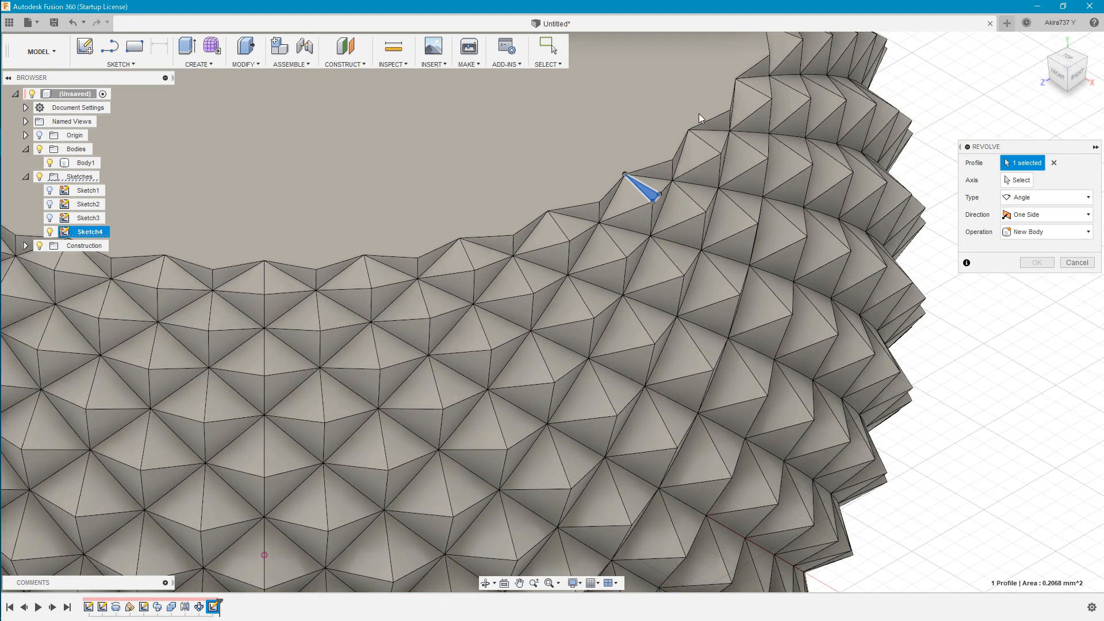
scroll(690, 433, up, 8)
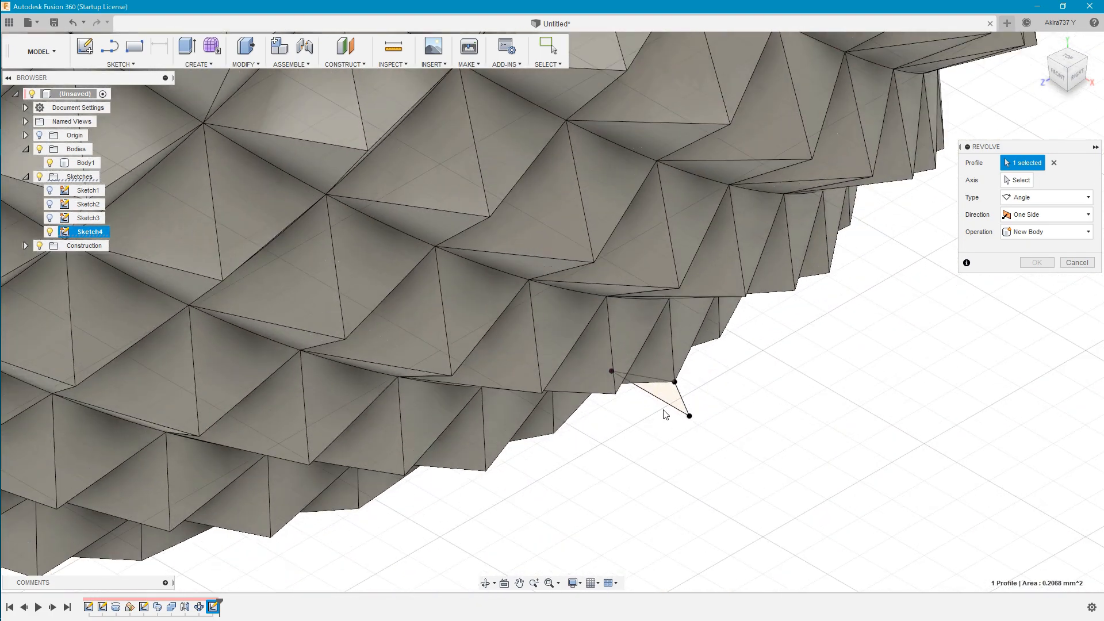
click(668, 401)
scroll(769, 484, down, 10)
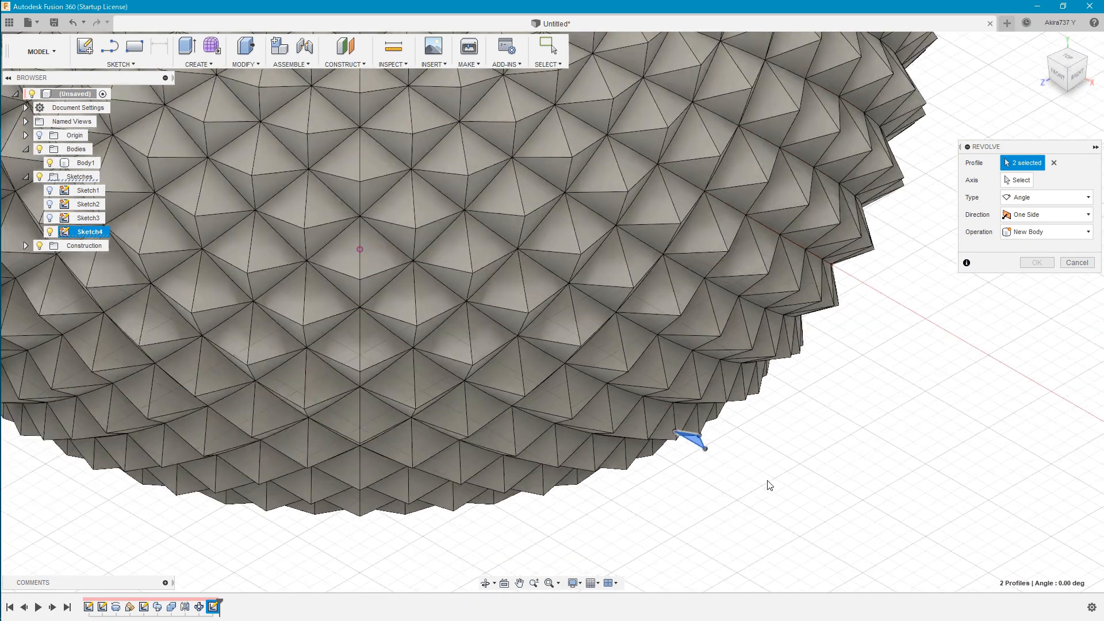
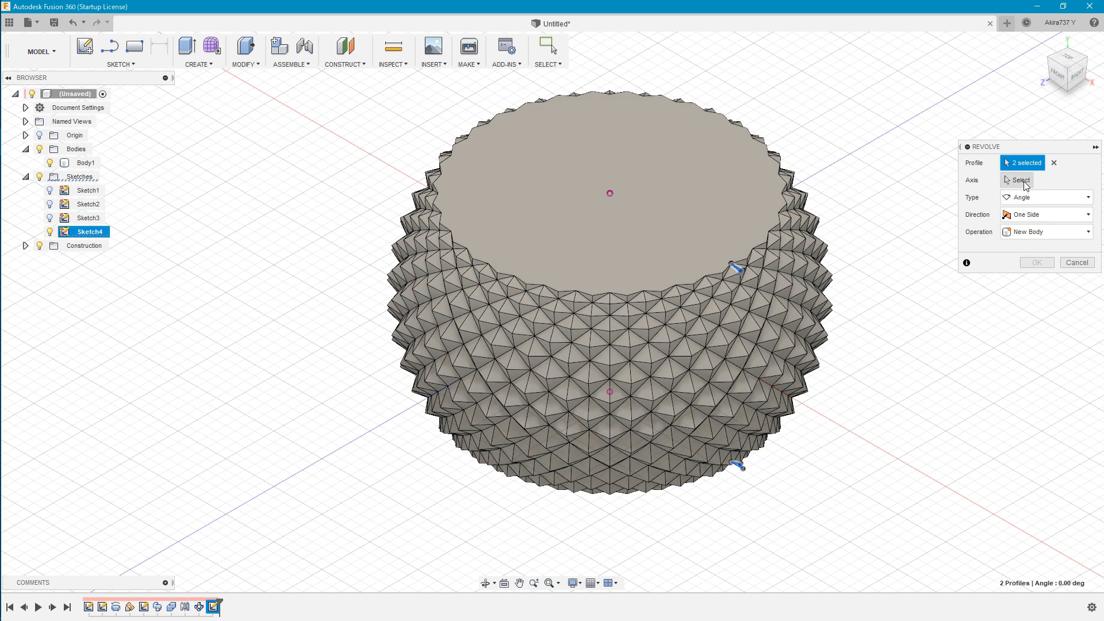
click(1017, 180)
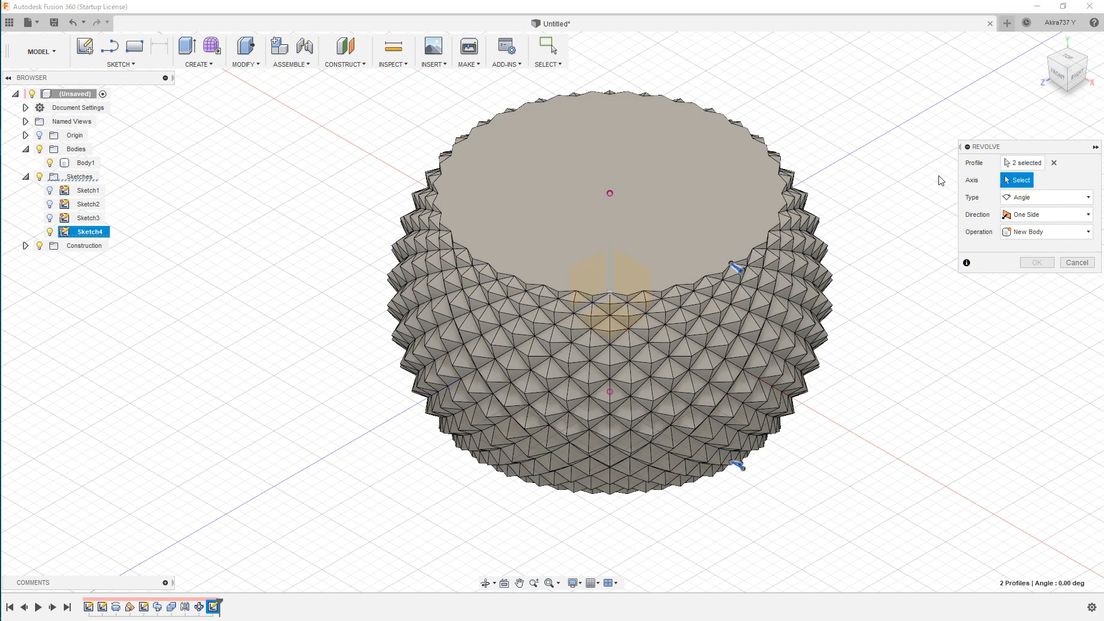
click(609, 268)
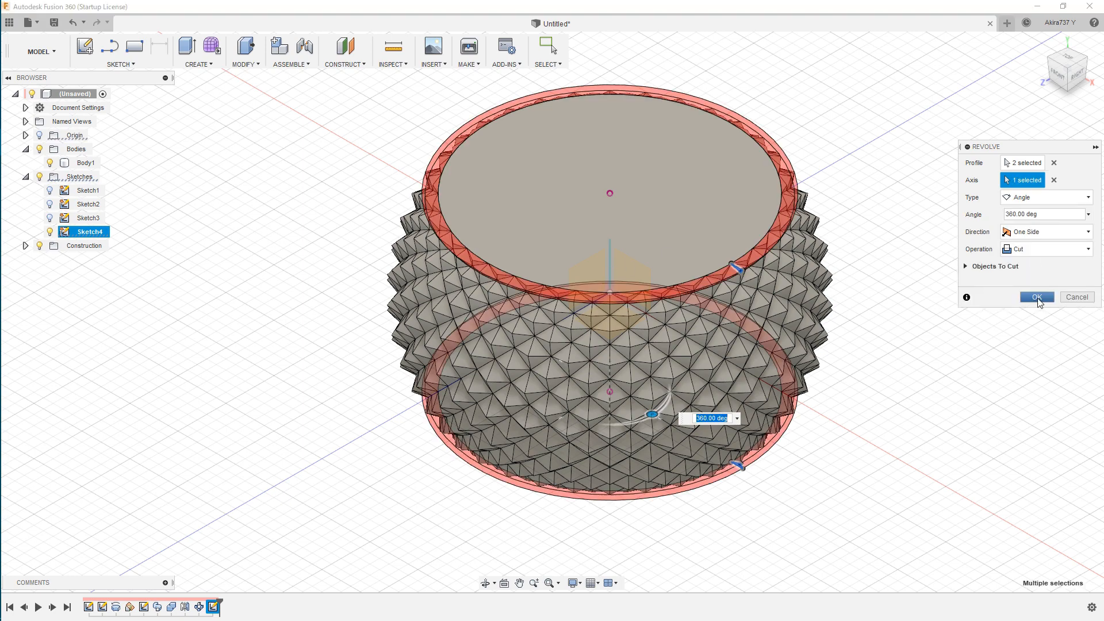
click(1036, 297)
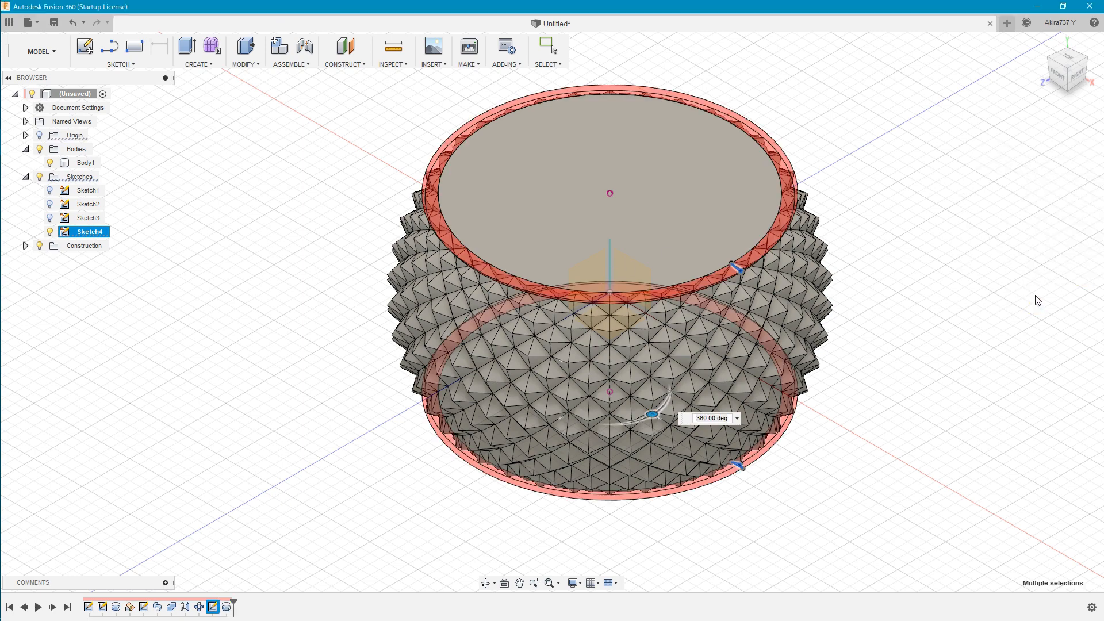
Step: Hide Sketch4, inspect the trimmed upper rim from the front and return to the home view
click(52, 233)
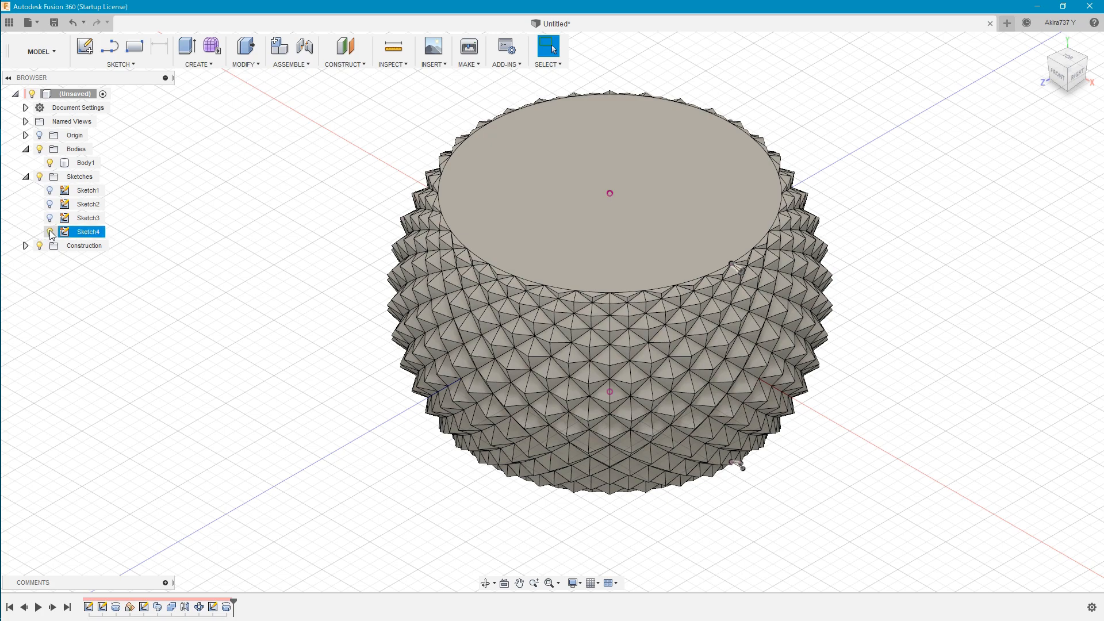
click(49, 233)
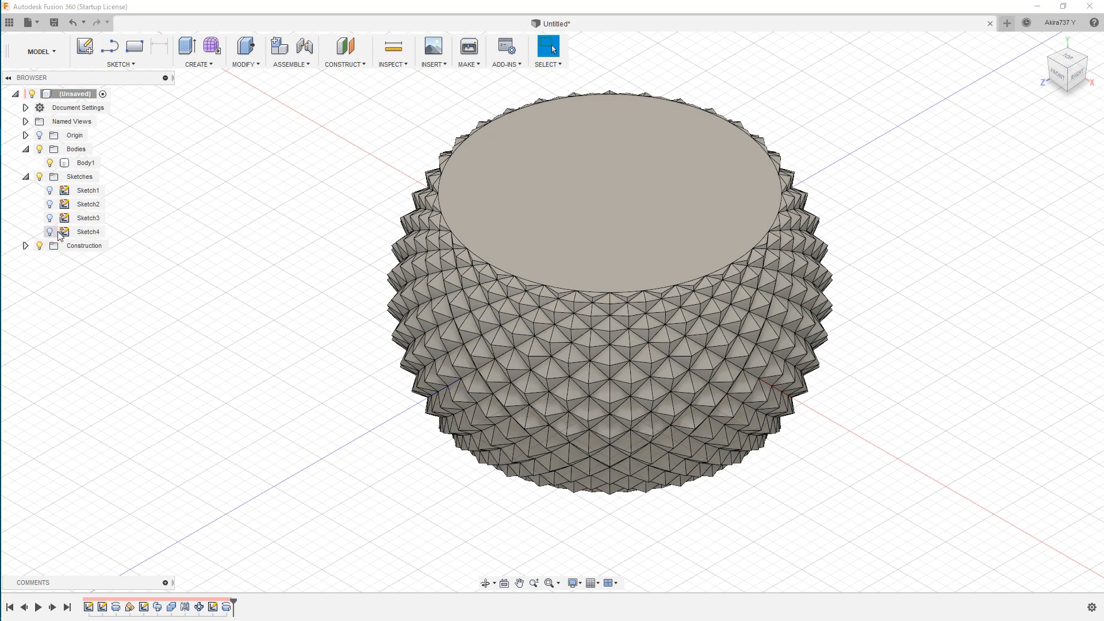
click(1061, 75)
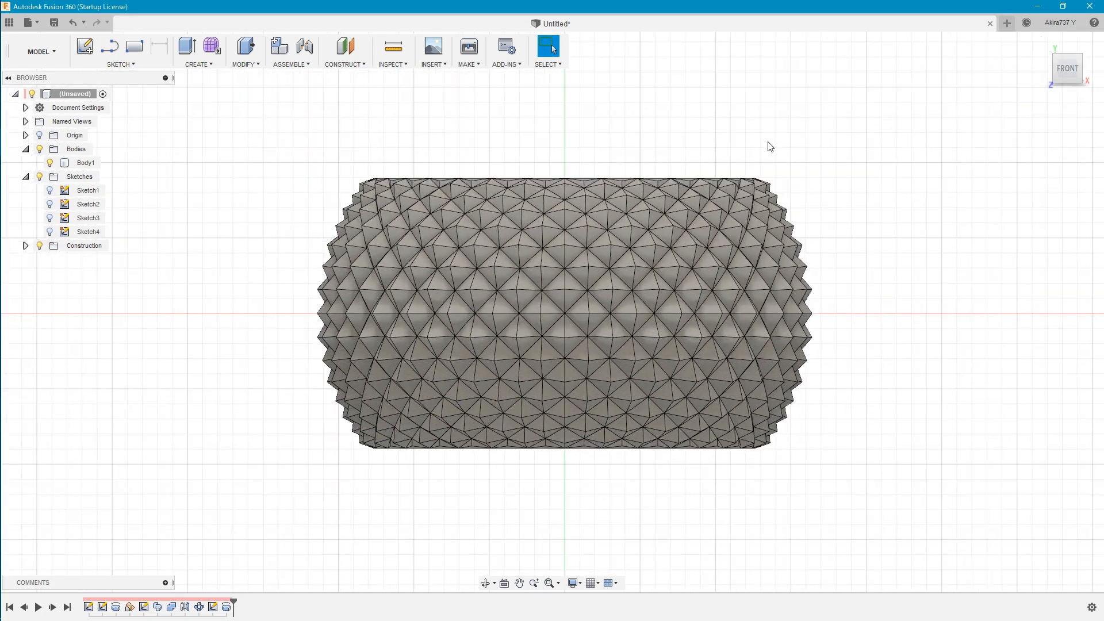
scroll(766, 143, up, 3)
scroll(771, 198, up, 4)
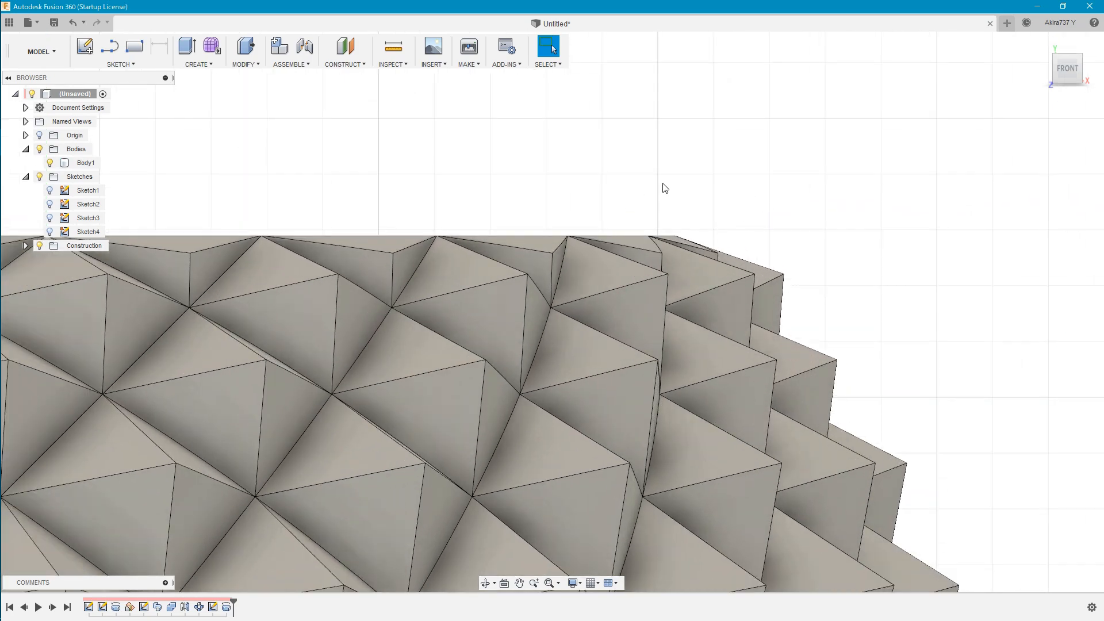
shift+middle_drag(764, 160, 752, 176)
click(1042, 43)
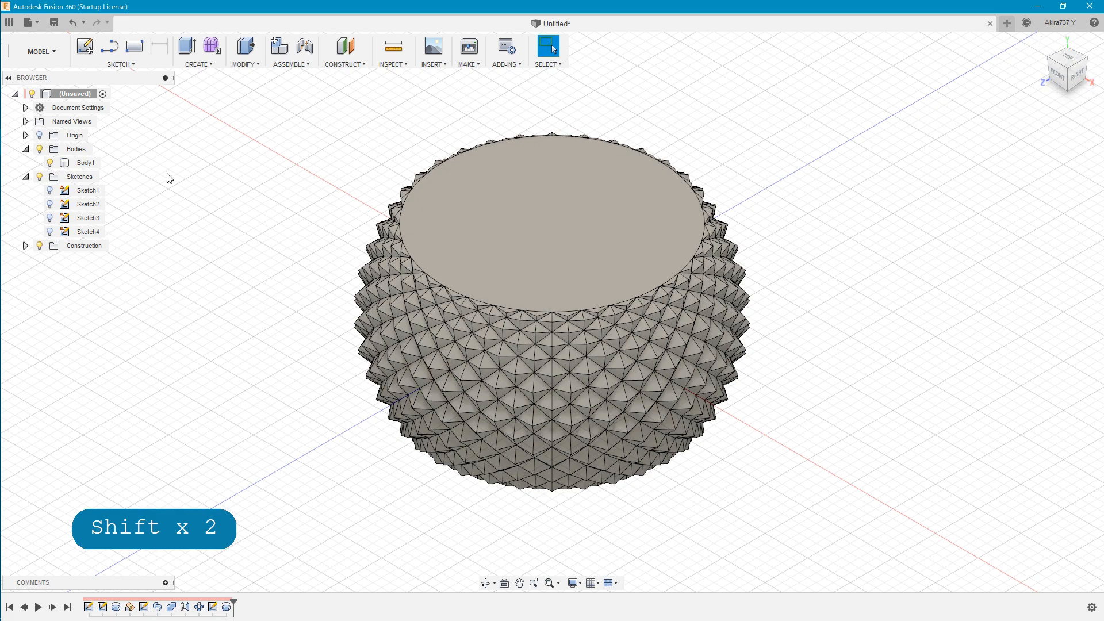
Step: Show Sketch2 to make its upper and lower strip profiles available
click(122, 65)
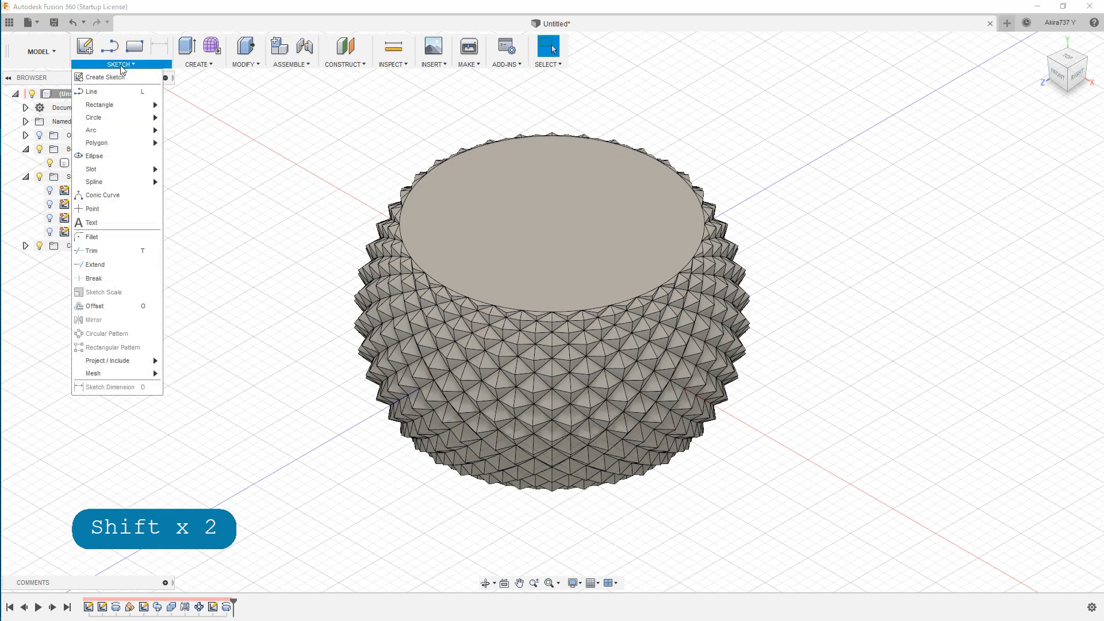
click(121, 66)
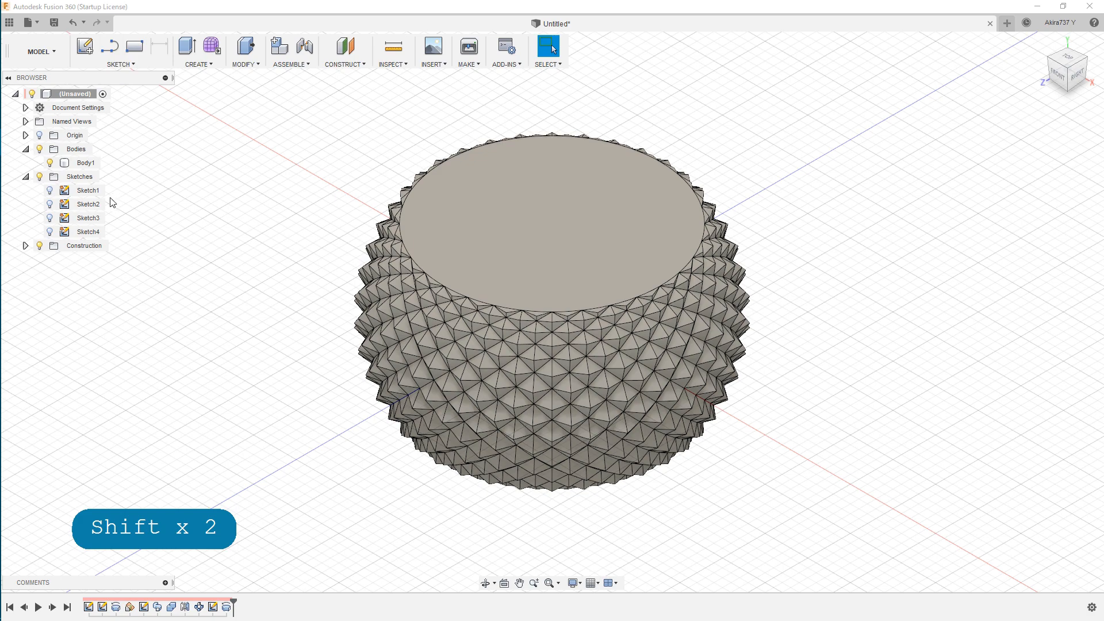
click(51, 204)
click(51, 204)
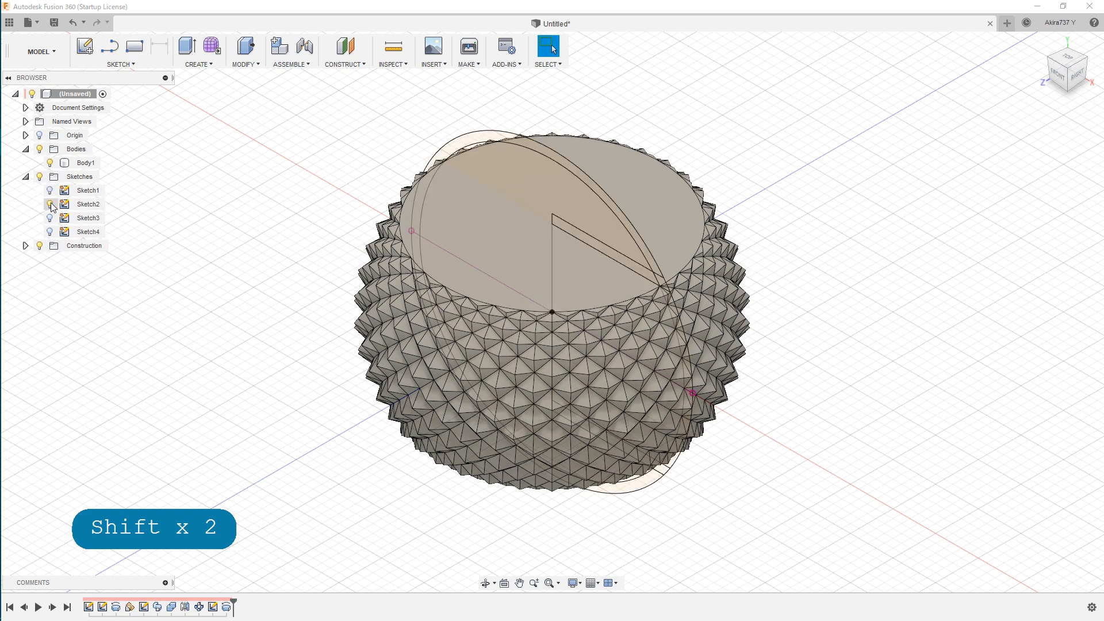
Step: Revolve Sketch2's upper and lower strip profiles 360 degrees about the vertical Y axis as a join, and hide Sketch2
click(201, 65)
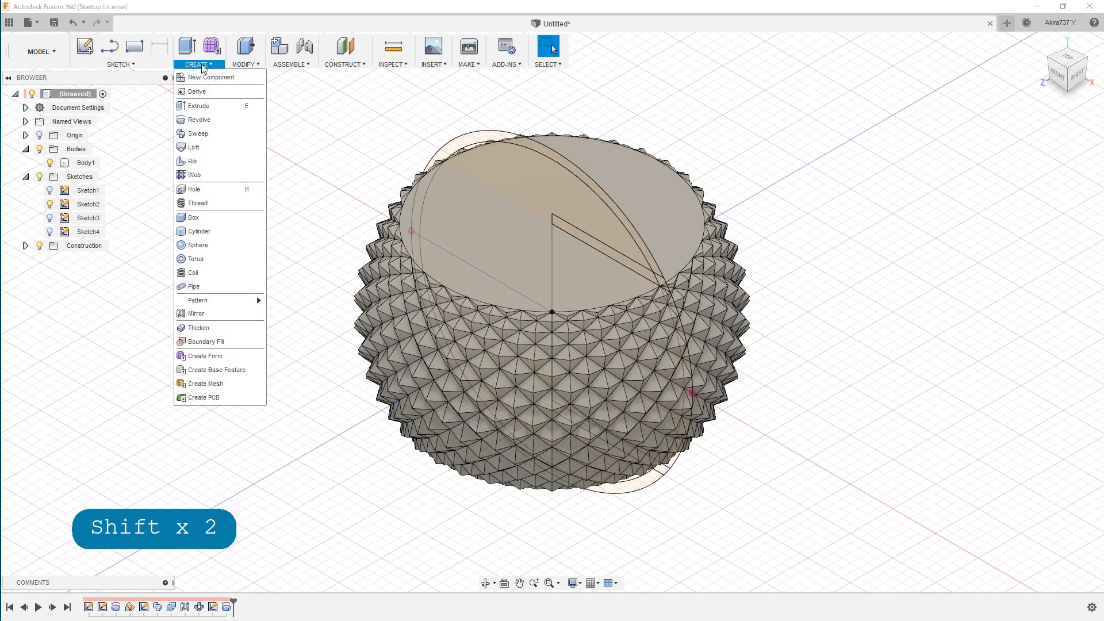
click(201, 109)
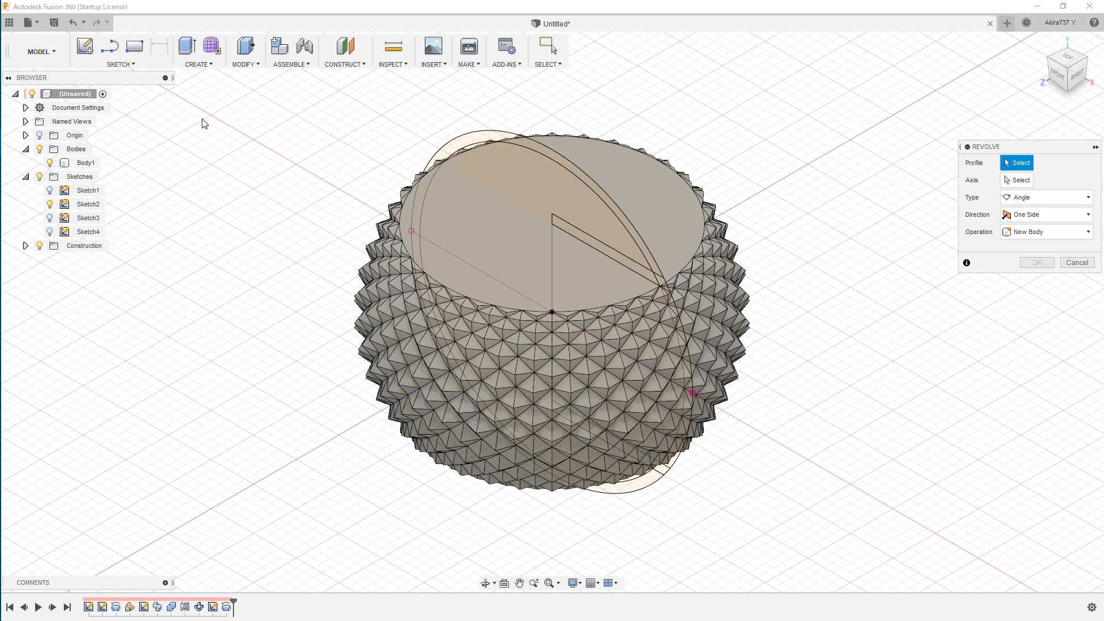
click(583, 239)
shift+middle_drag(836, 387, 840, 331)
click(690, 406)
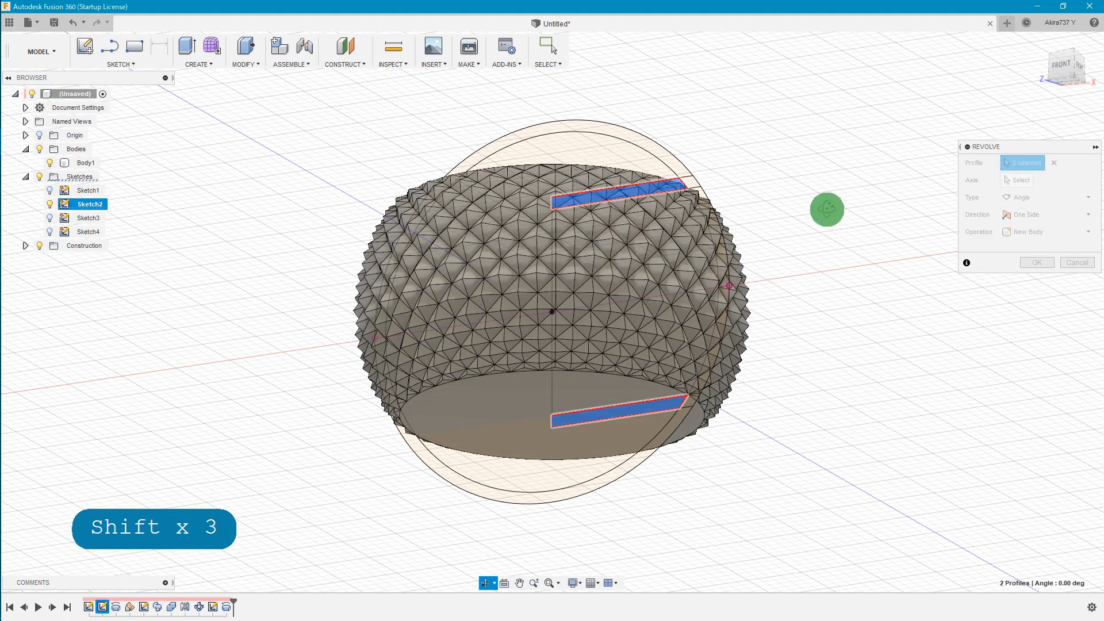
shift+middle_drag(825, 207, 806, 264)
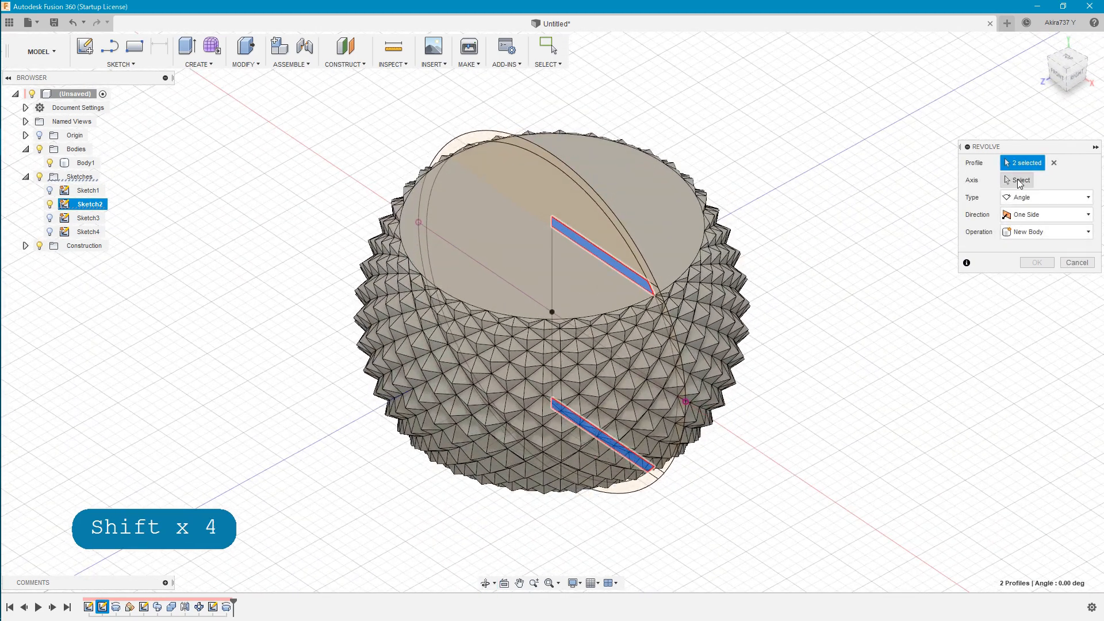
click(1019, 181)
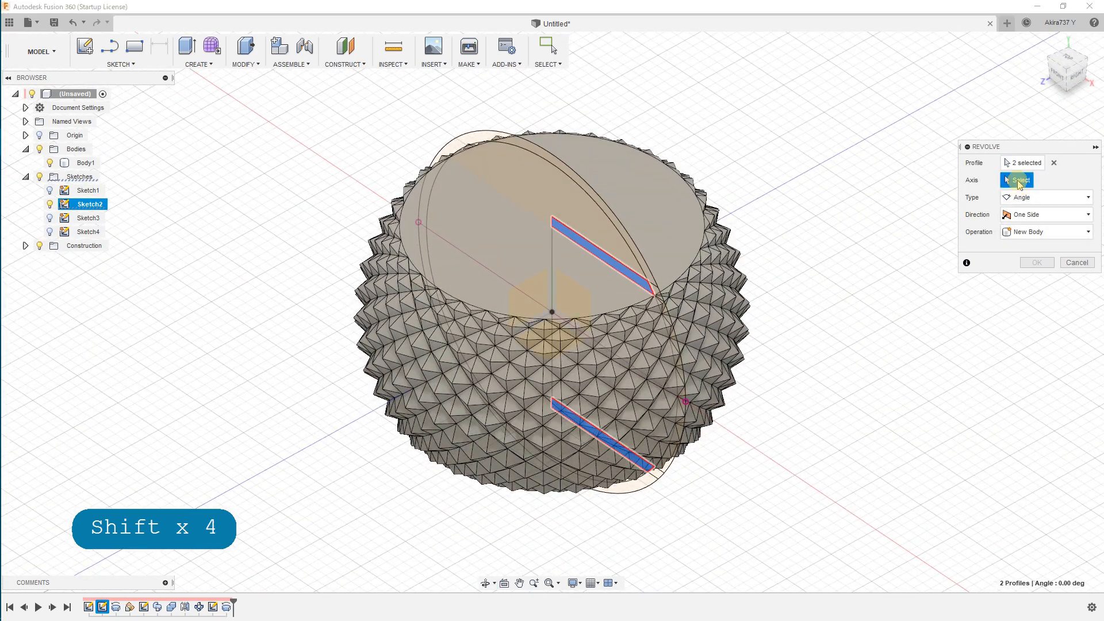
click(552, 297)
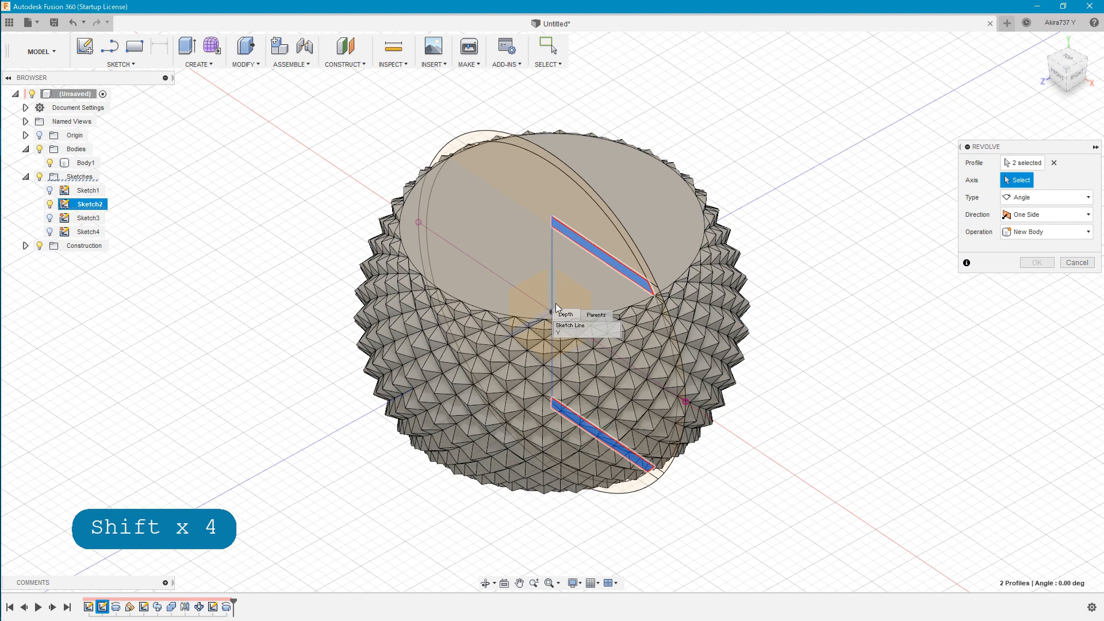
click(561, 333)
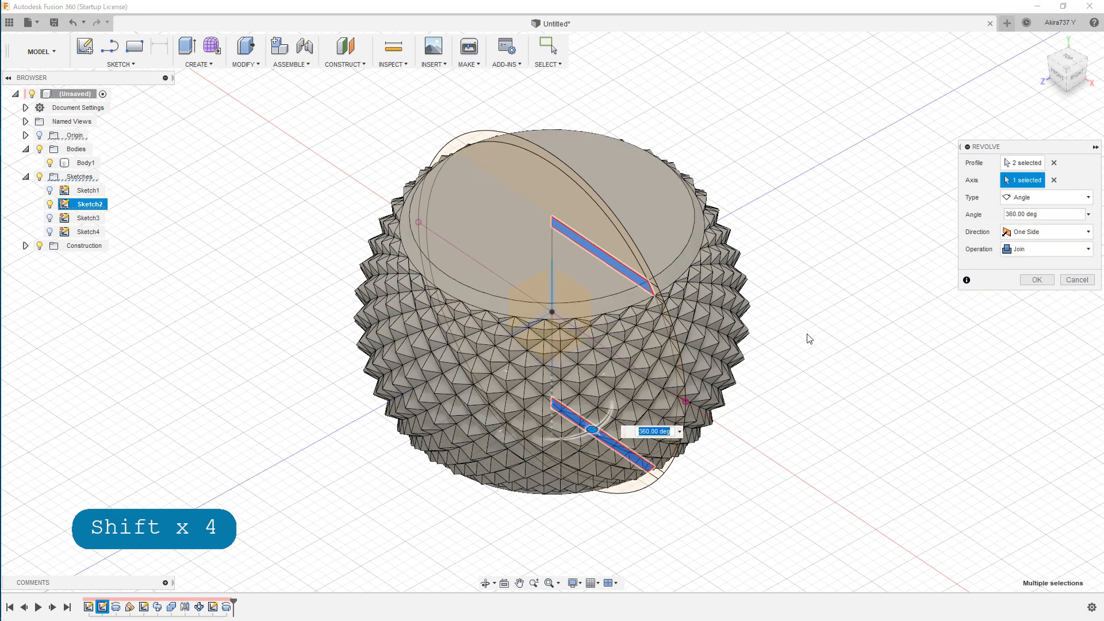
click(1036, 280)
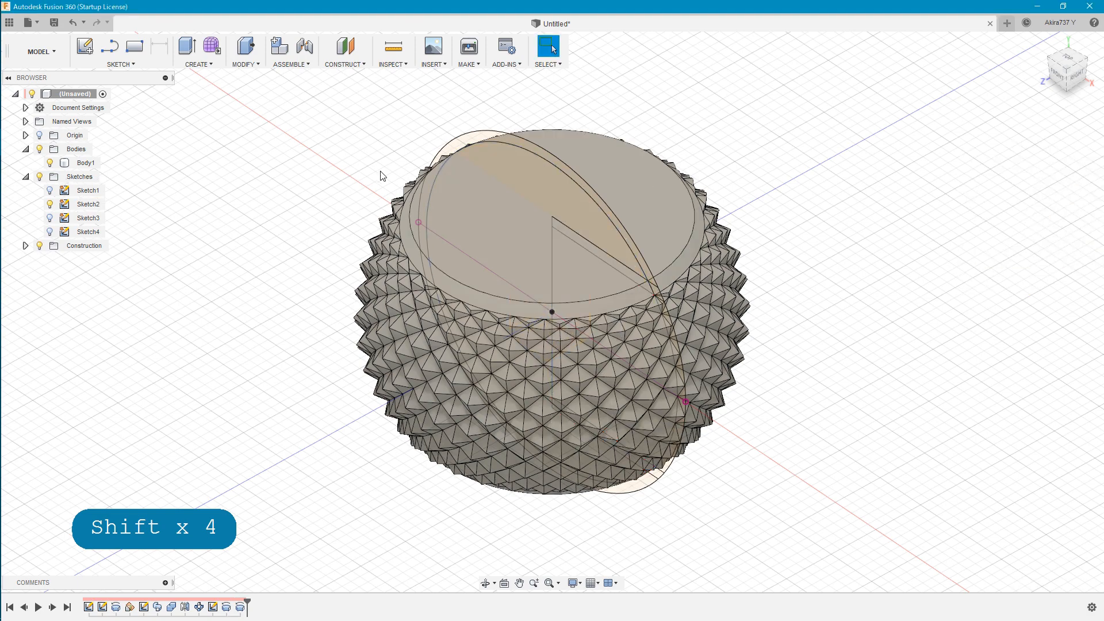
mouse_move(232, 318)
shift+middle_down()
mouse_move(313, 308)
mouse_move(355, 278)
mouse_move(456, 249)
mouse_move(372, 286)
mouse_move(337, 316)
shift+middle_up()
click(1042, 45)
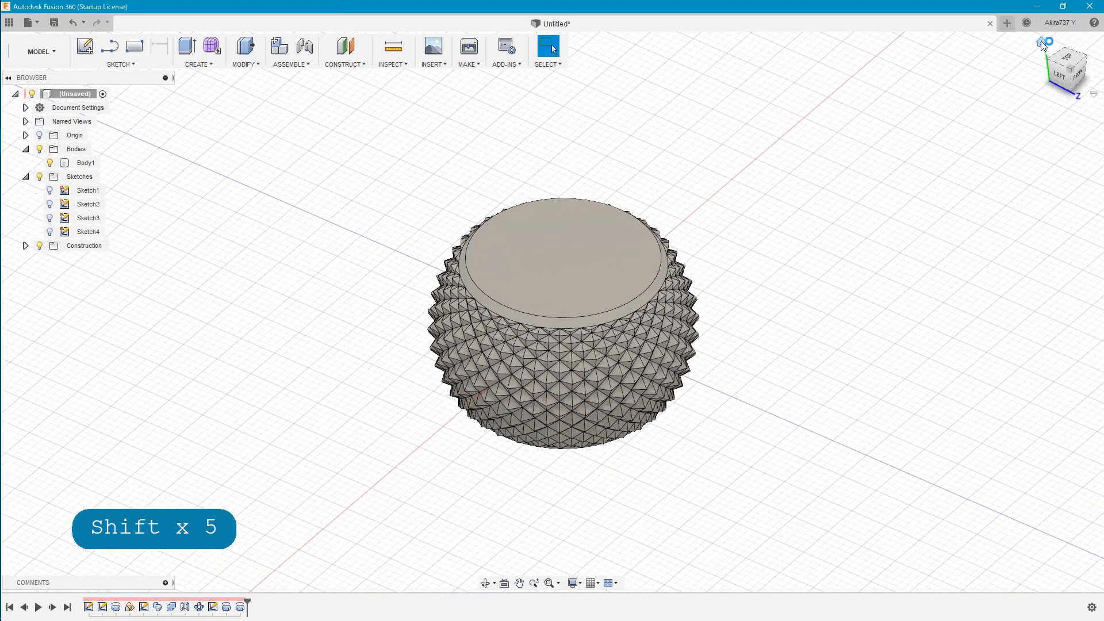
Step: Sketch a 16 mm diameter circle centred on the origin on the body's flat top face and finish the sketch
click(134, 64)
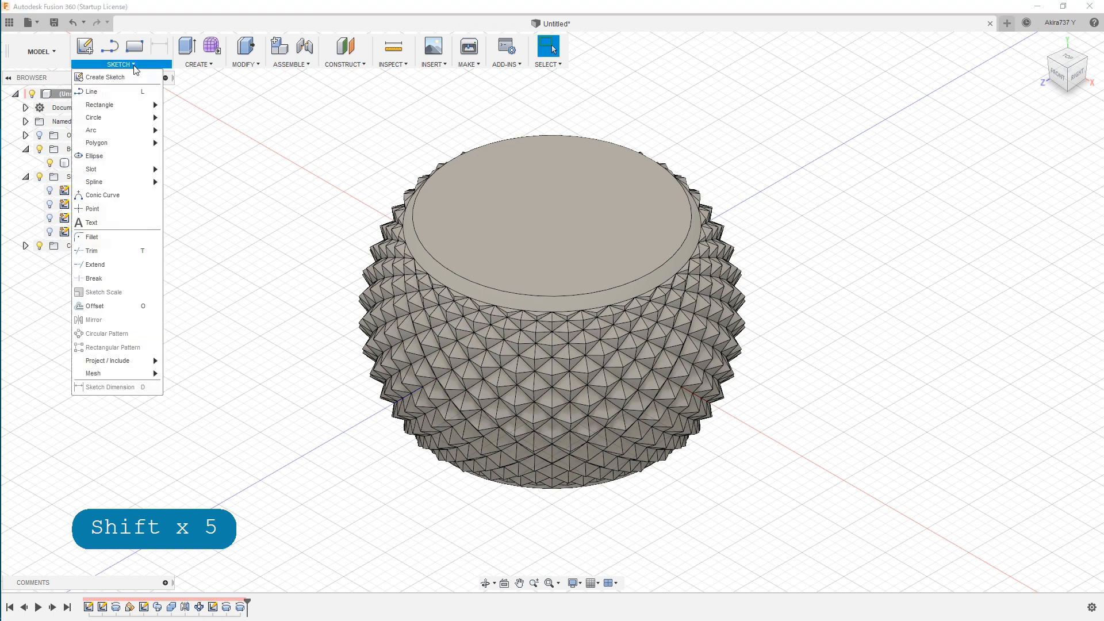
mouse_move(130, 117)
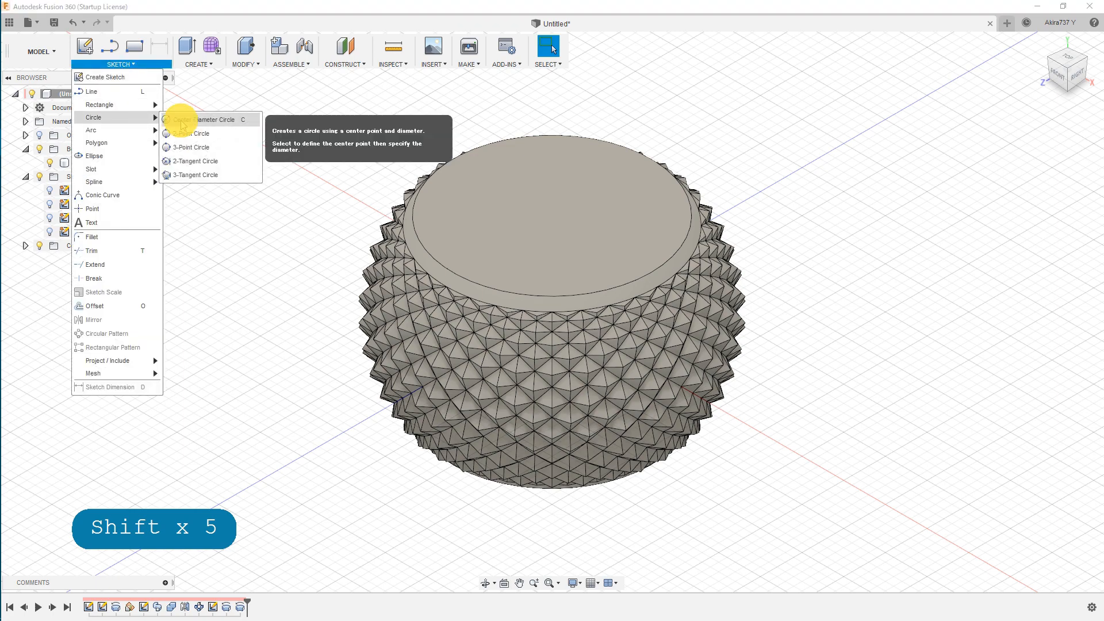
click(196, 120)
click(504, 224)
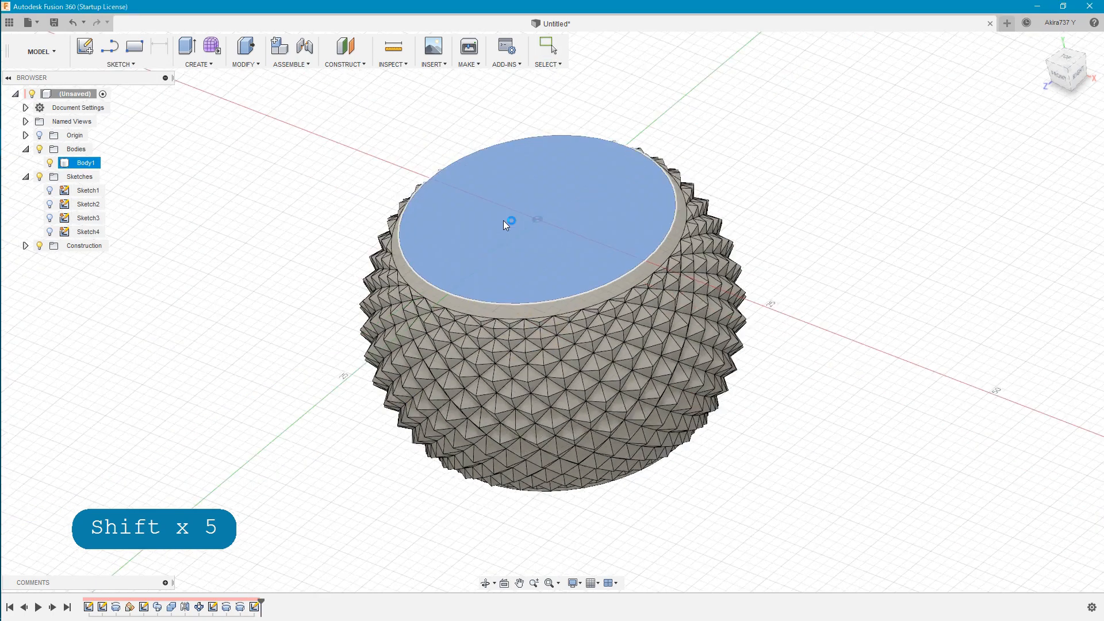
click(581, 271)
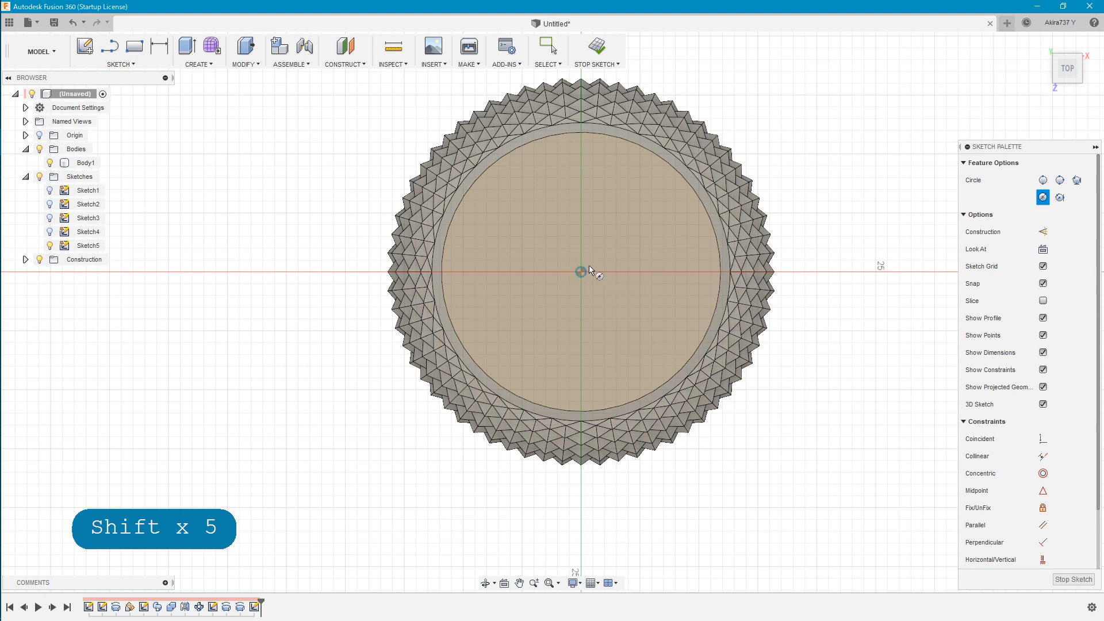
text(16)
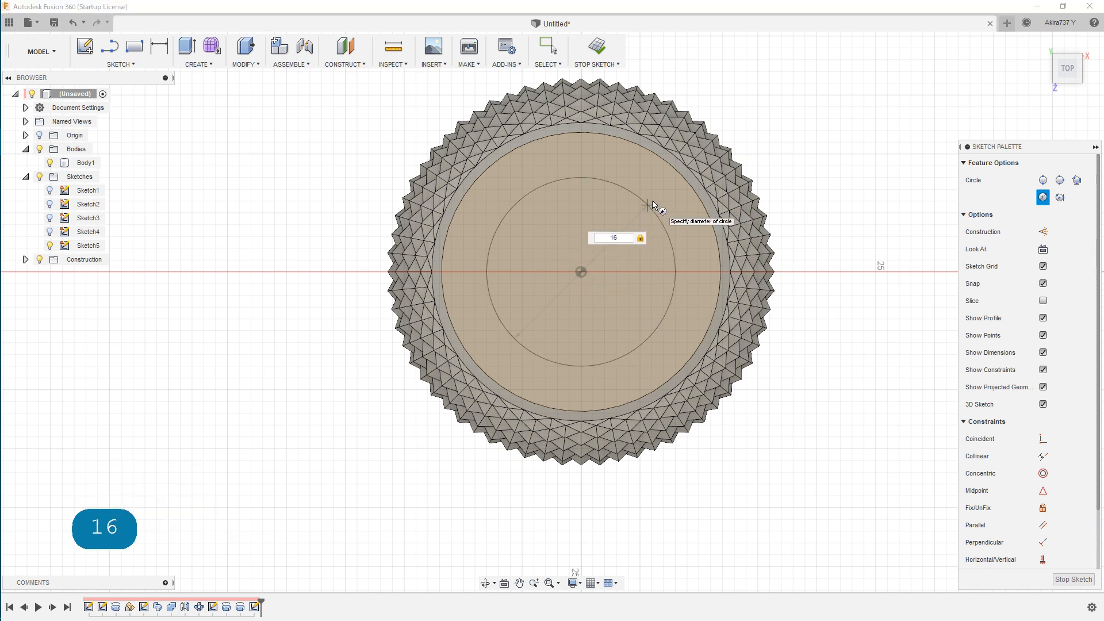
key(Return)
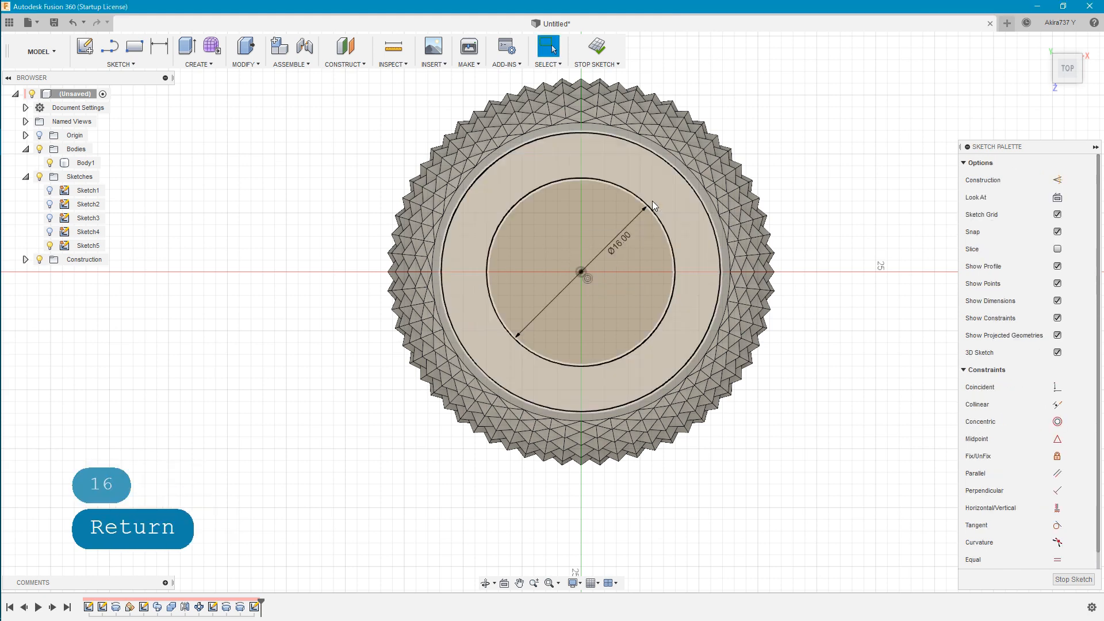
click(597, 47)
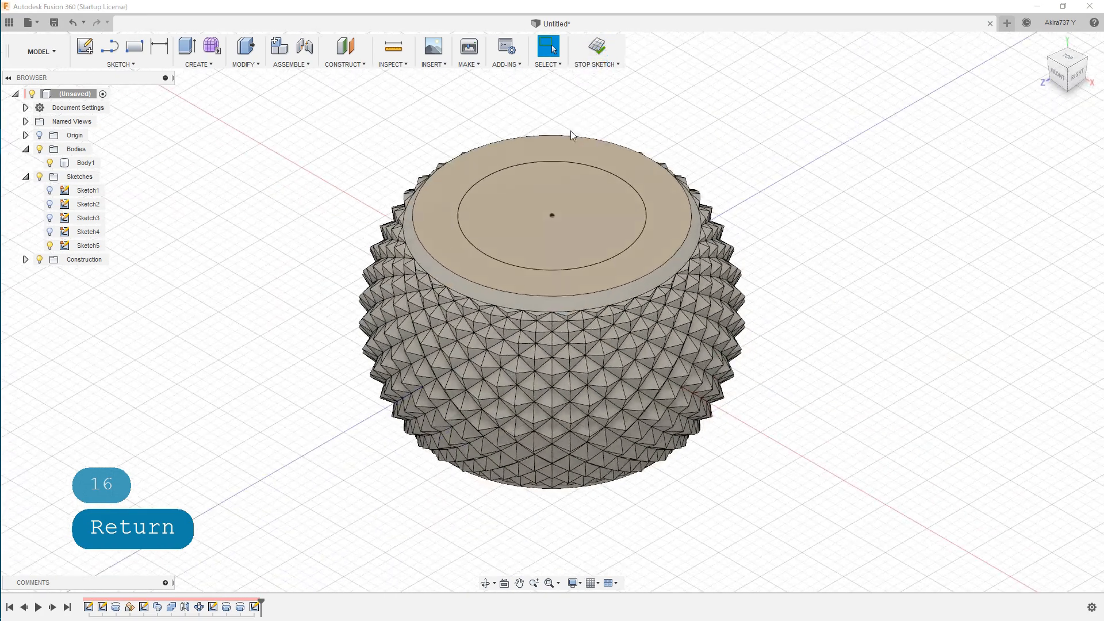
scroll(546, 280, down, 4)
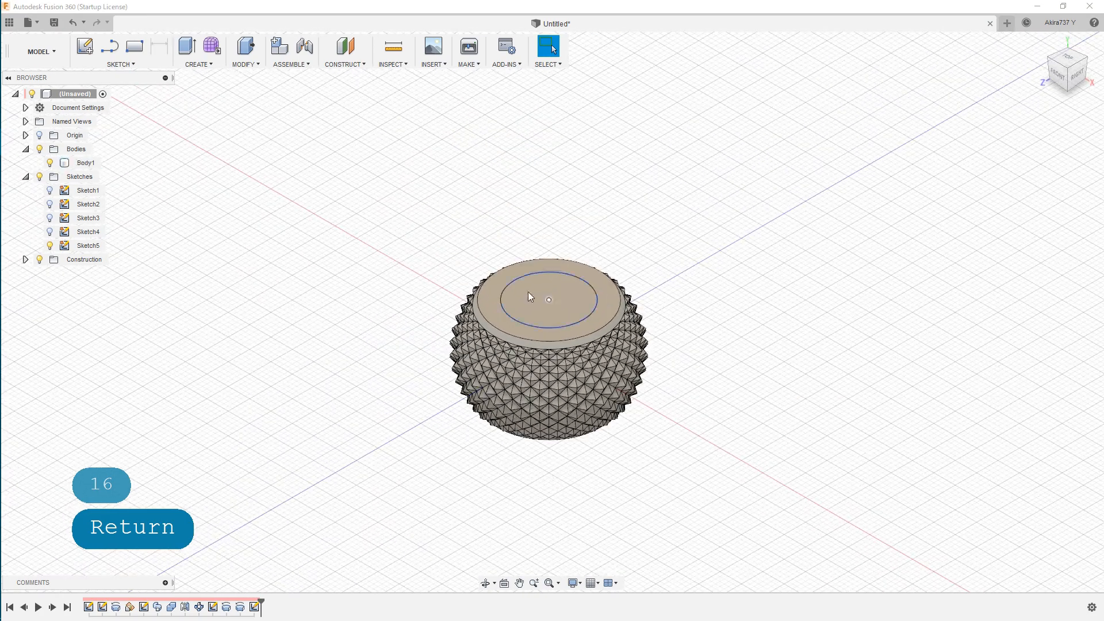
scroll(536, 135, up, 2)
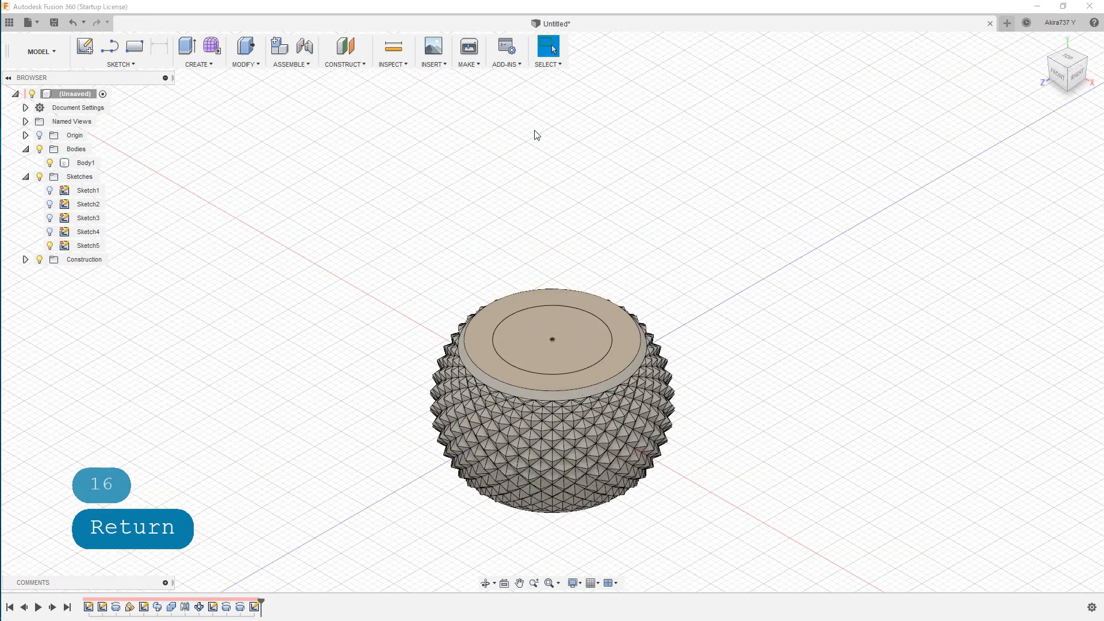
Step: Extrude the 16 mm circle on the flat top face upward 30 mm as a join and hide Sketch5
click(187, 46)
click(522, 341)
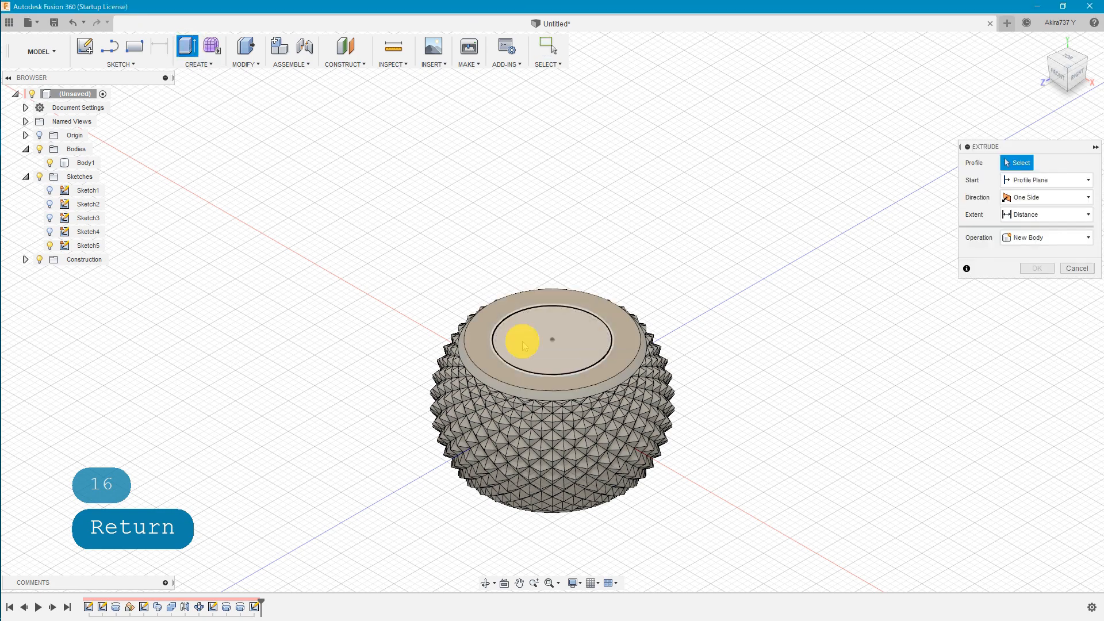
text(30)
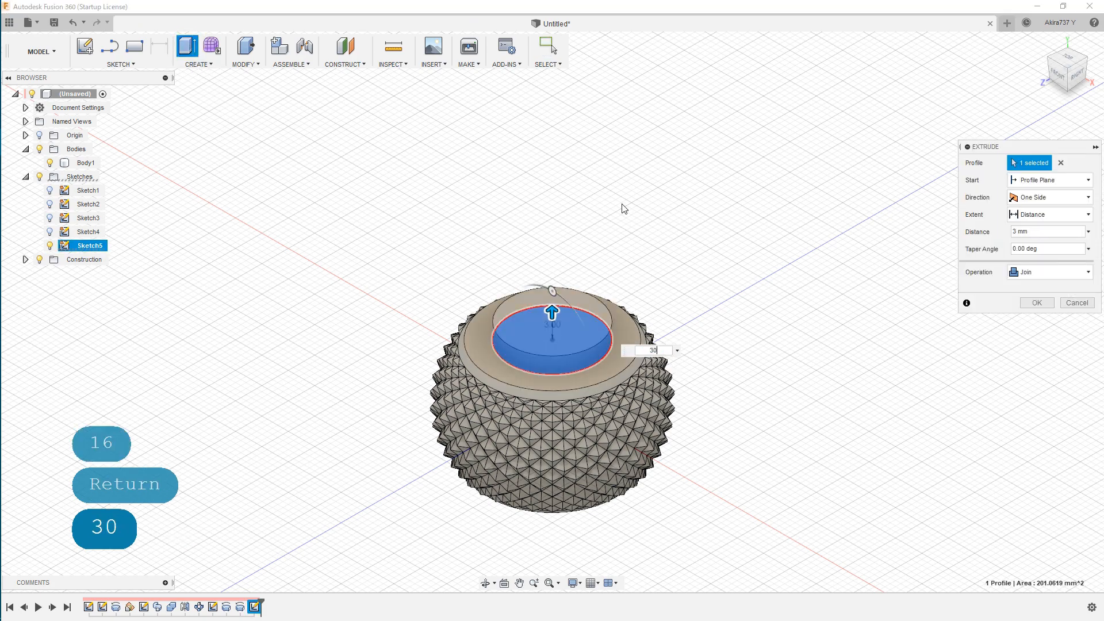
click(1038, 304)
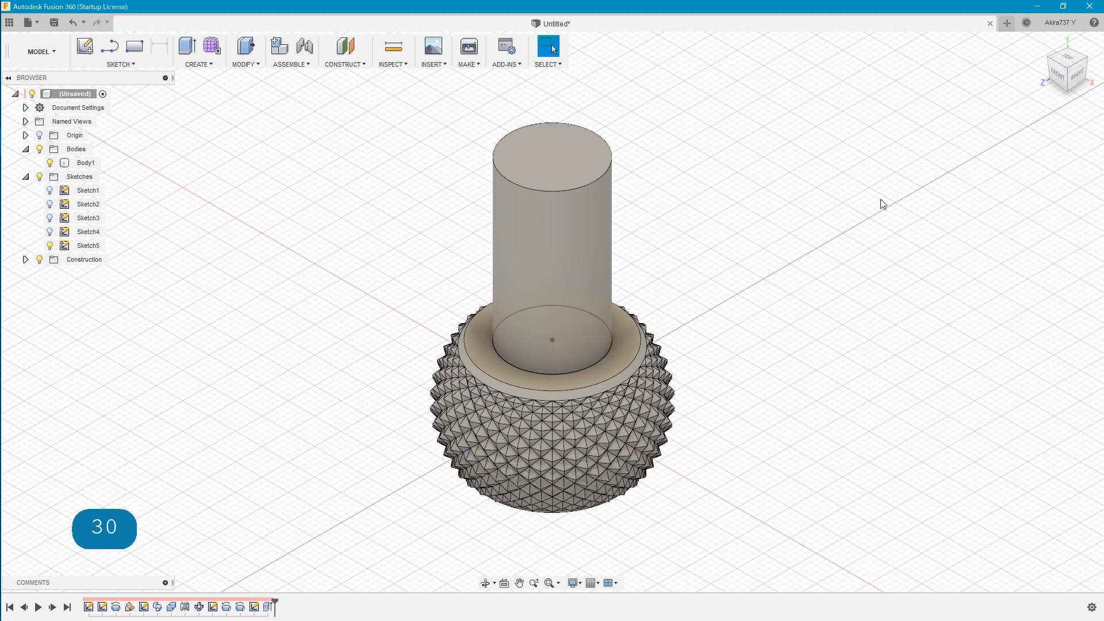
click(50, 245)
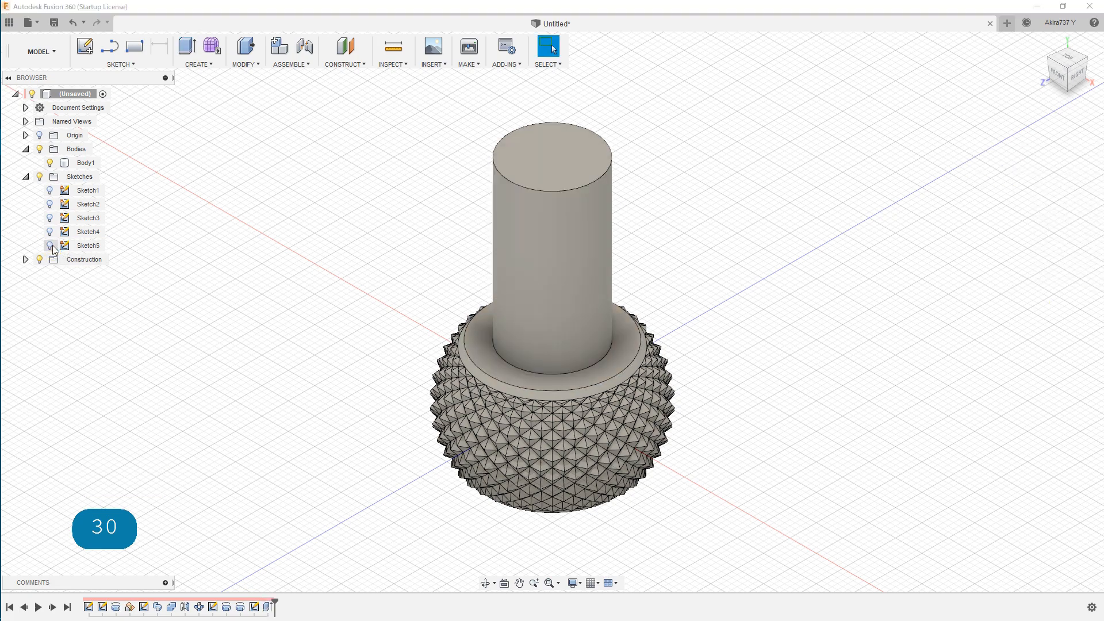
Step: Add a modeled full-length M16x2 right-hand ISO Metric thread of class 6g to the shank's cylindrical face
click(201, 65)
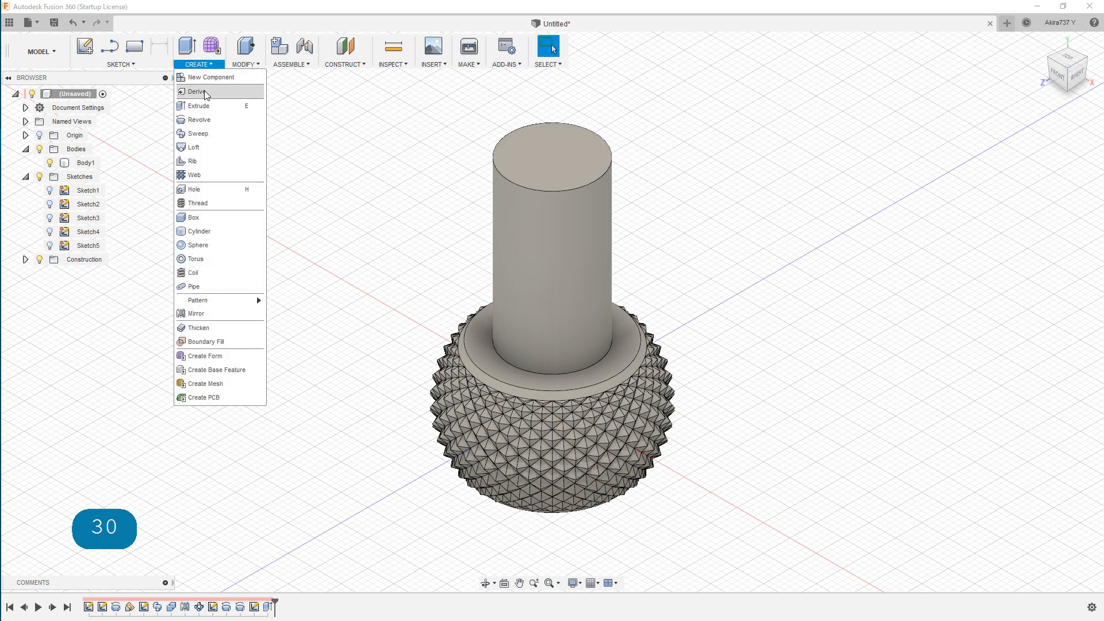
click(206, 202)
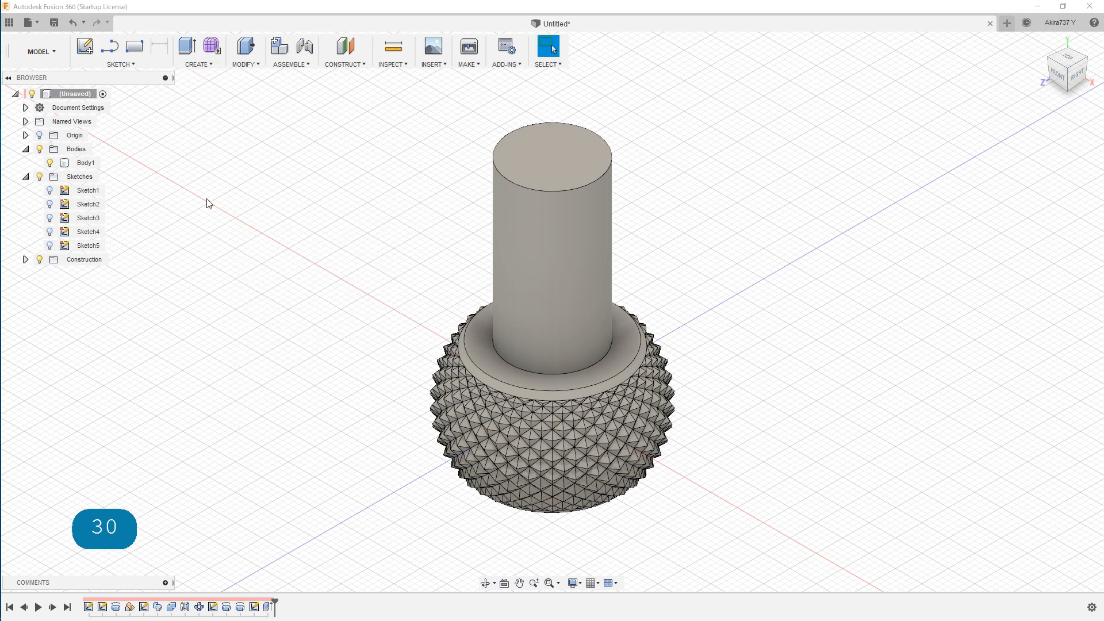
click(554, 257)
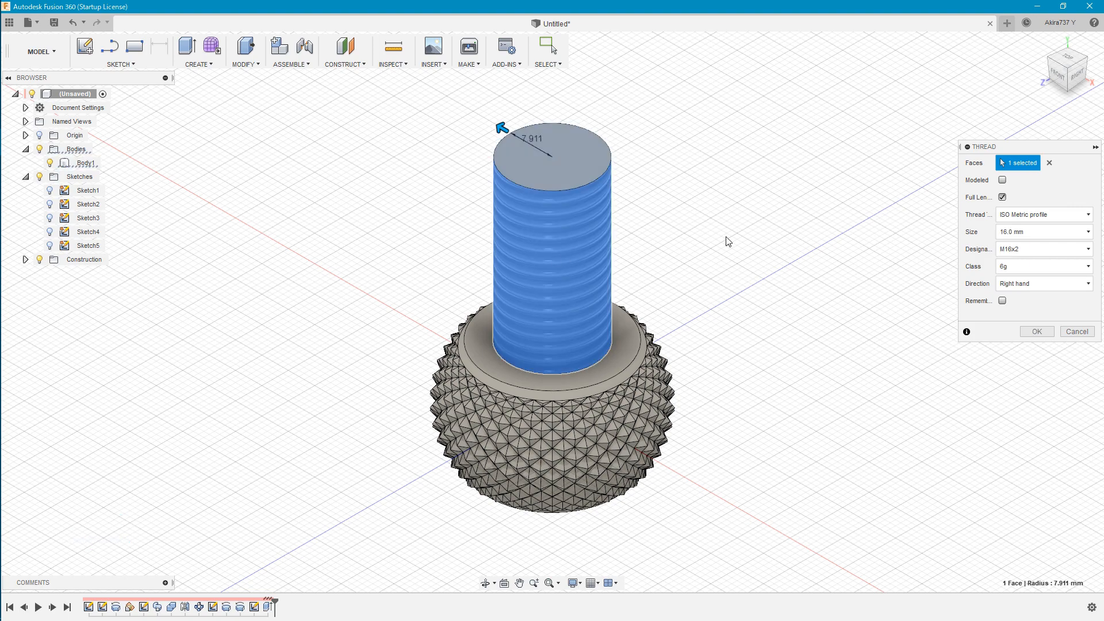
click(1003, 181)
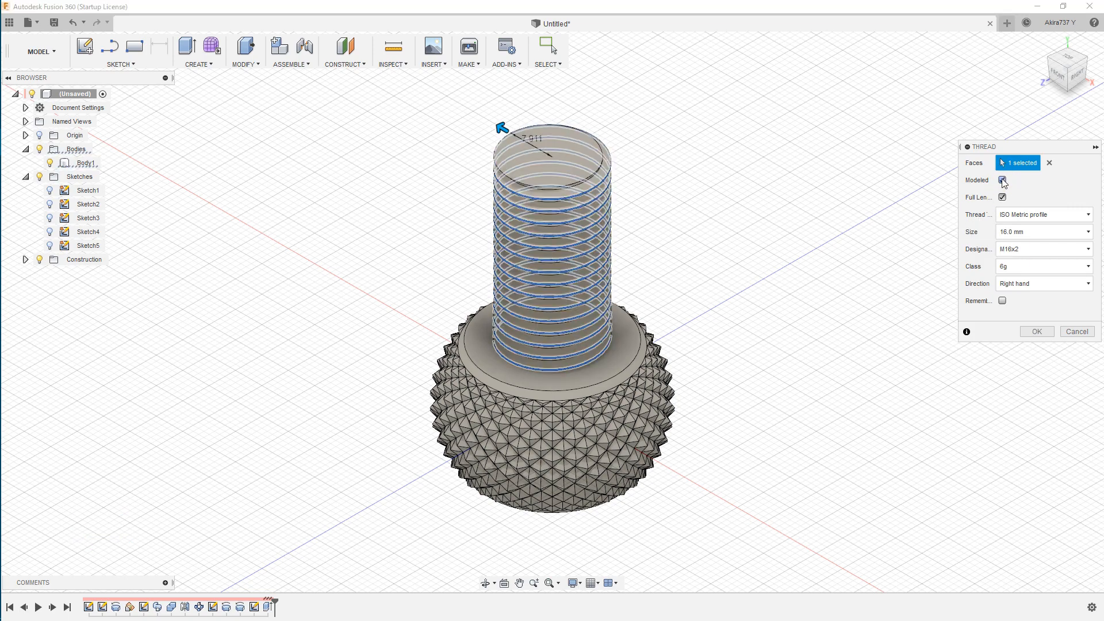
click(1037, 332)
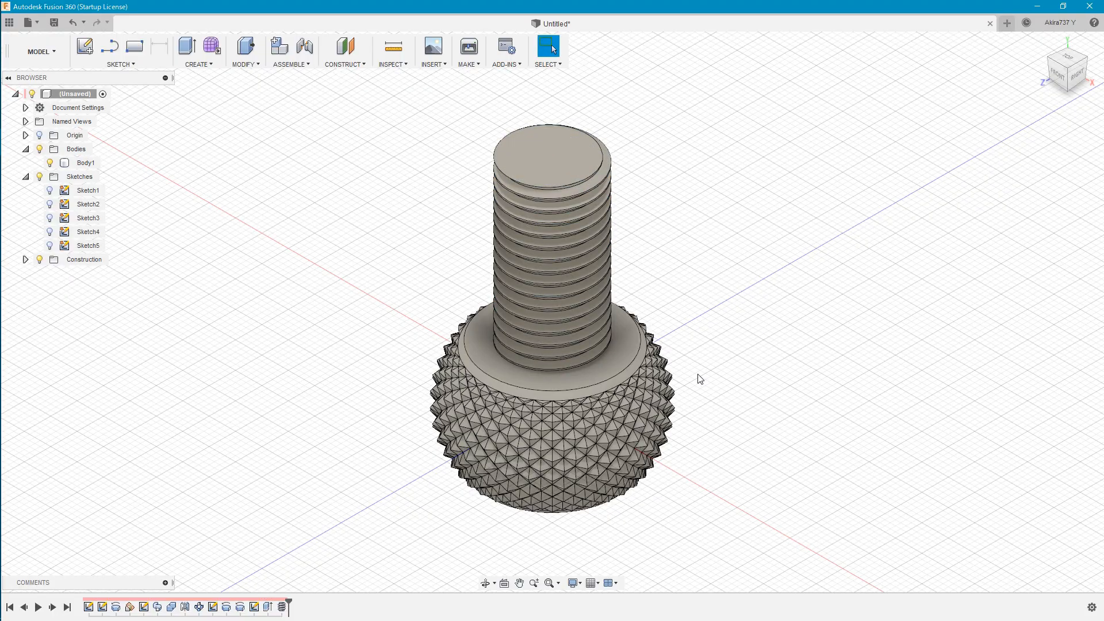
Step: Inspect the thread's upper end from the front and return to the home view
mouse_move(713, 354)
shift+middle_down()
mouse_move(813, 340)
mouse_move(717, 339)
shift+middle_up()
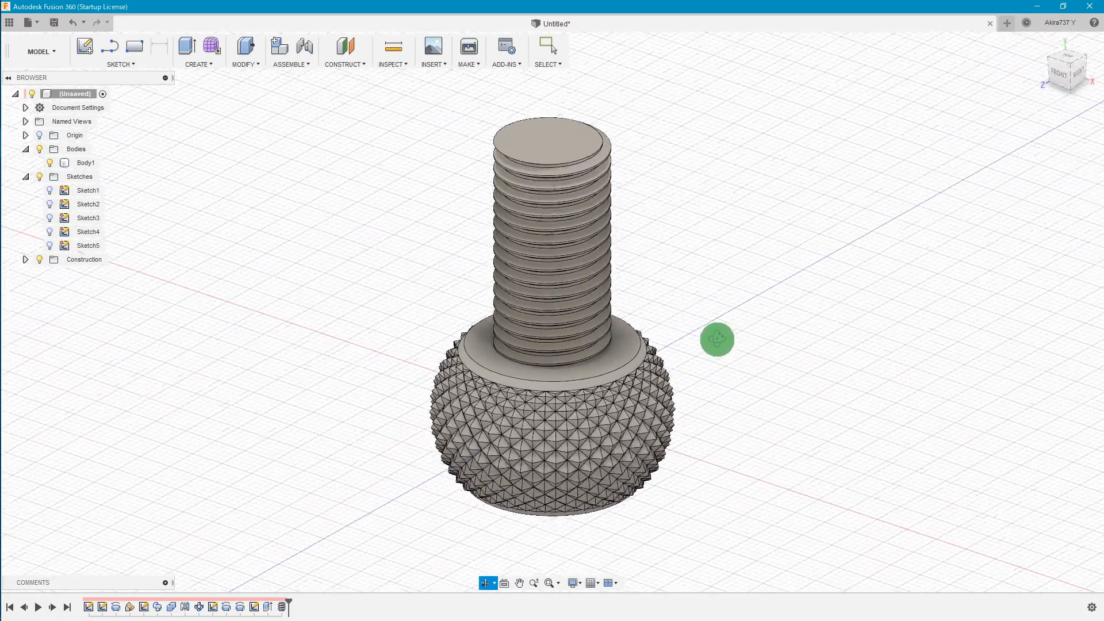
click(1055, 72)
scroll(546, 93, up, 10)
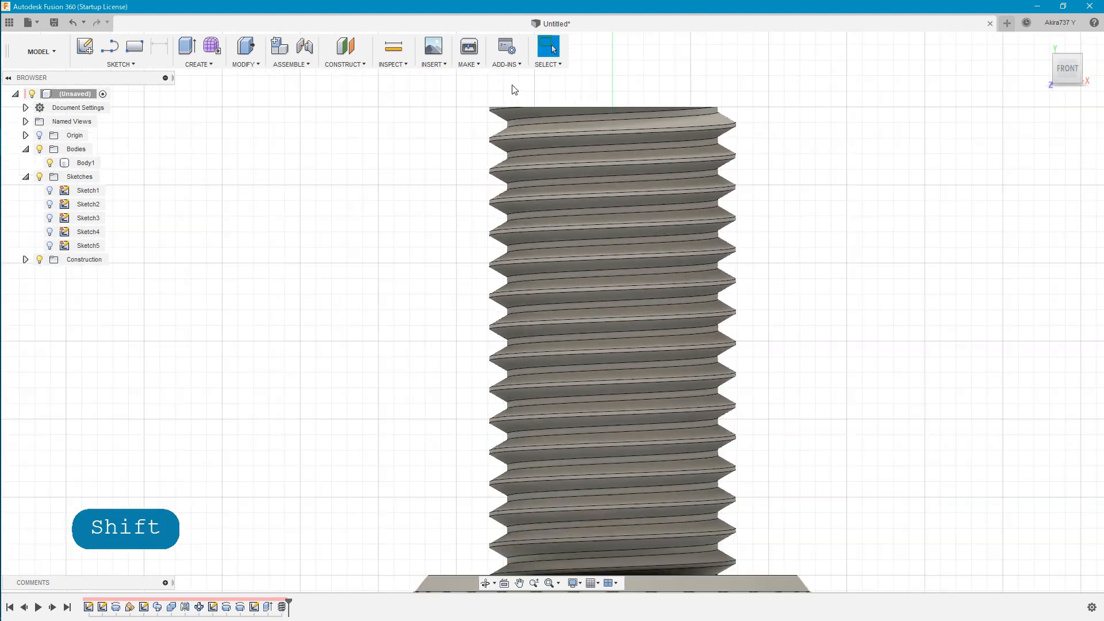
scroll(514, 89, up, 3)
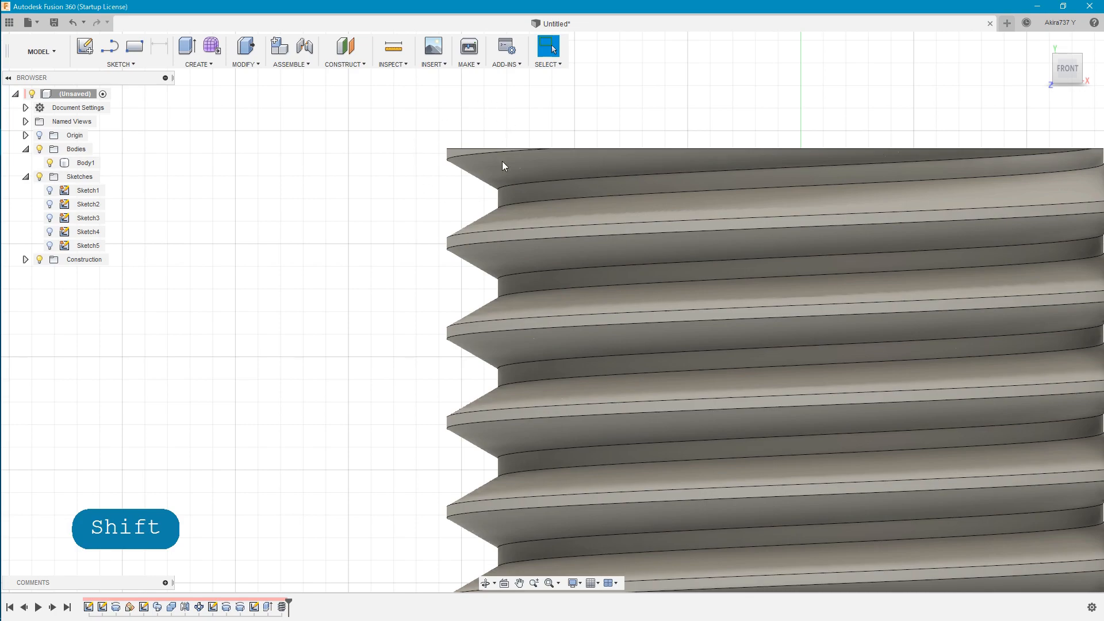
scroll(386, 184, down, 8)
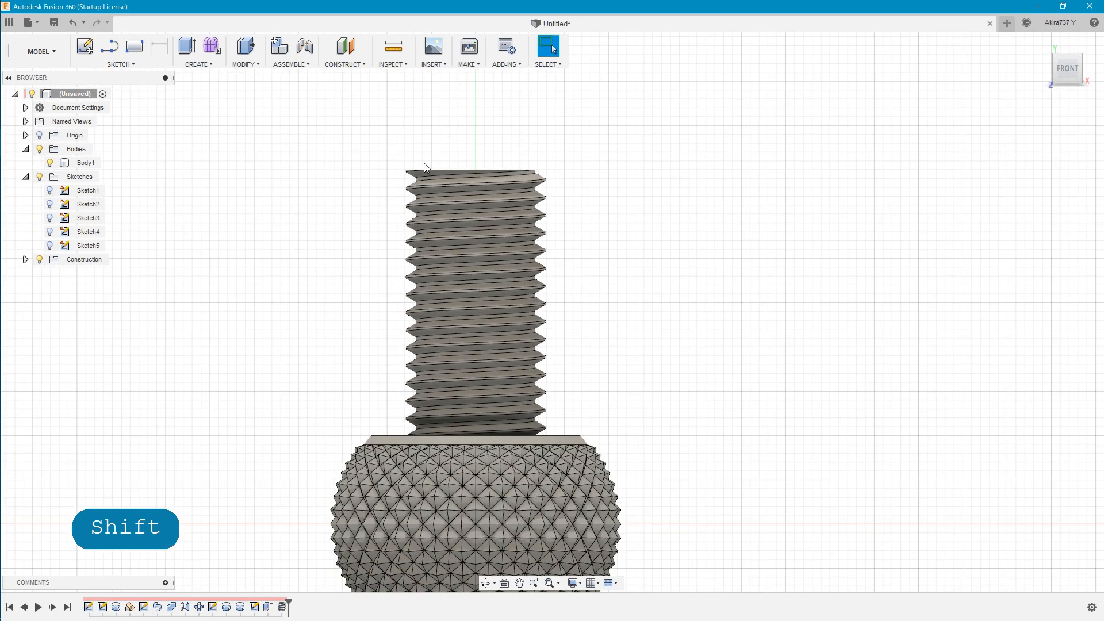
click(1043, 43)
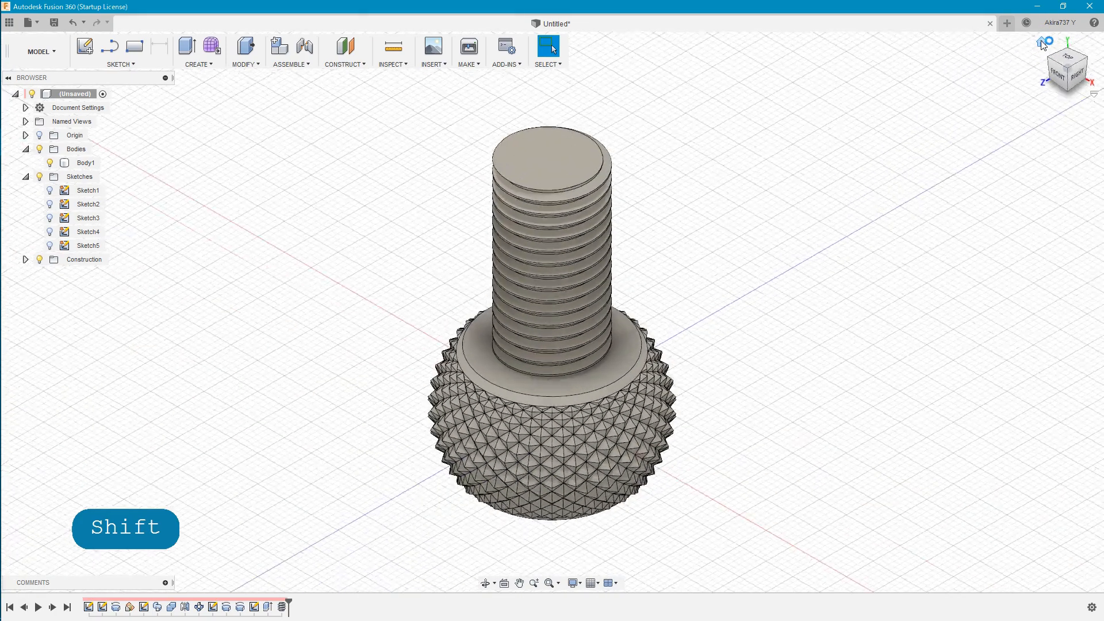
Step: On the XY plane with the body sliced, sketch a right triangle about 2.7 mm wide and 2.1 mm high across the shank's upper outer corner
click(110, 46)
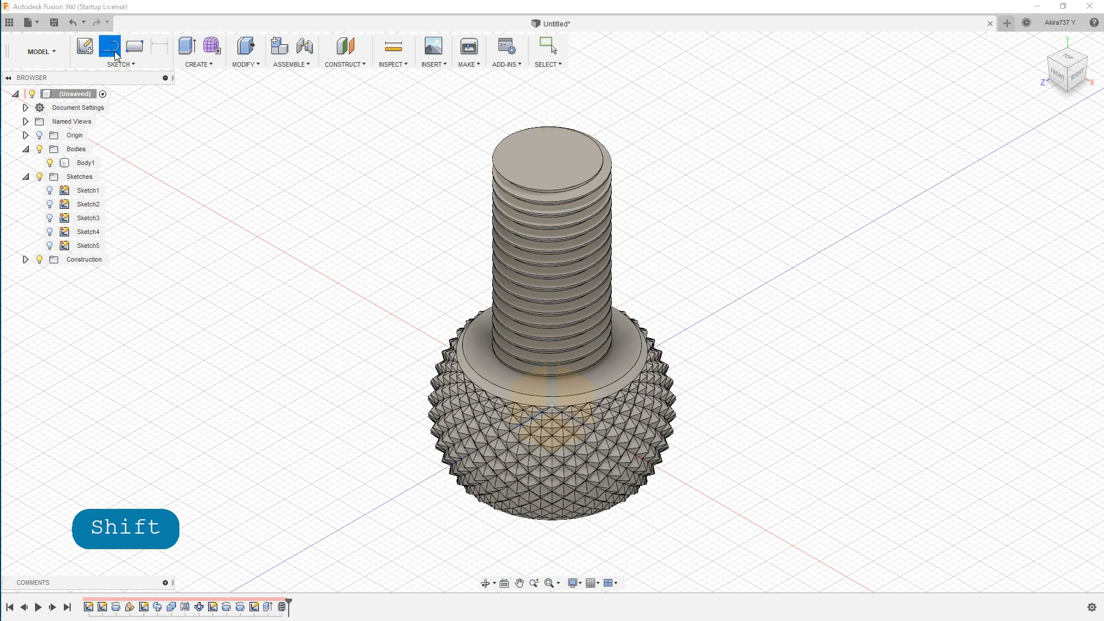
click(575, 391)
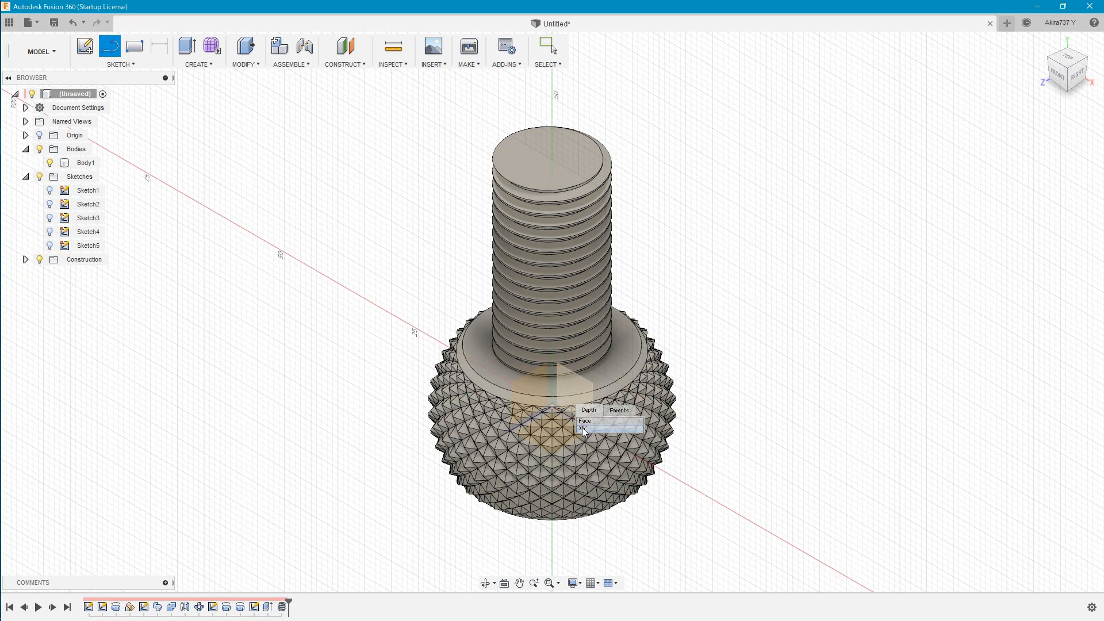
click(583, 429)
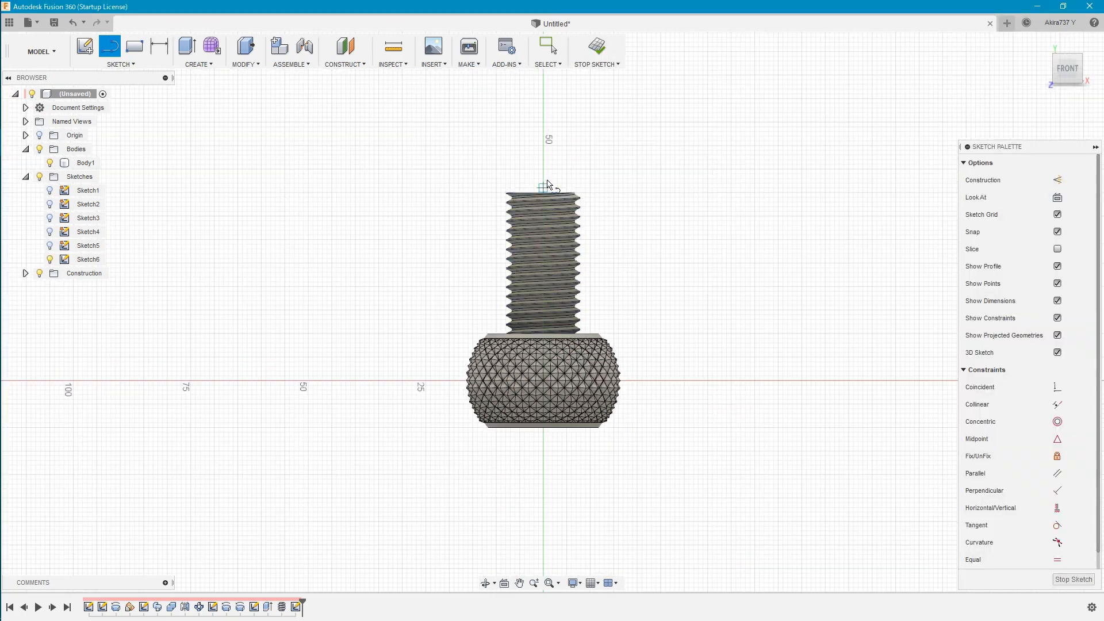
scroll(547, 185, up, 10)
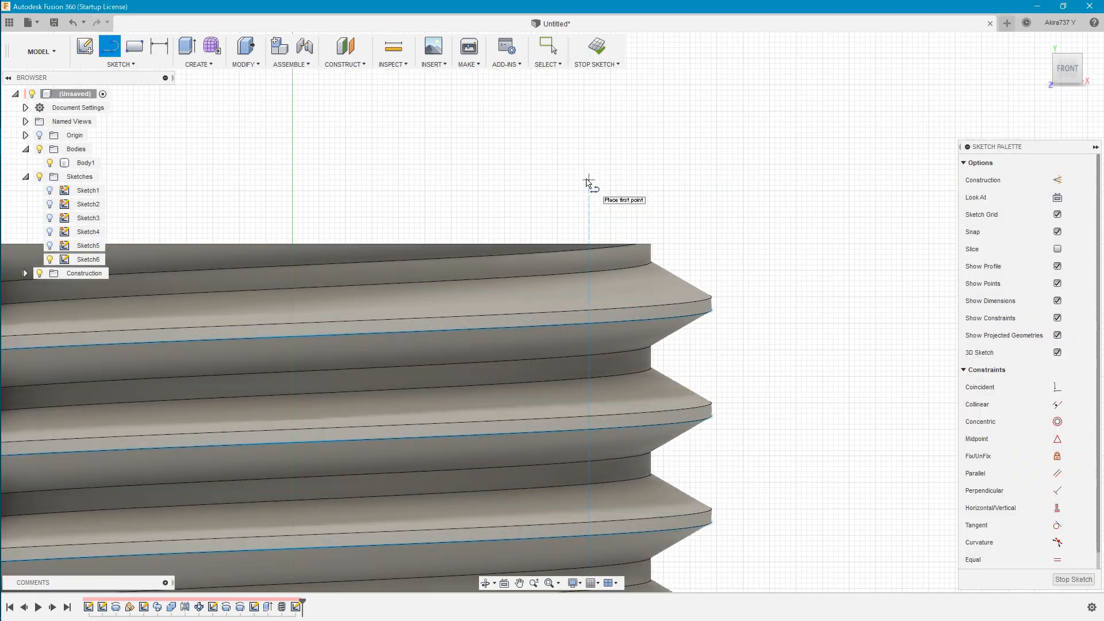
click(1060, 249)
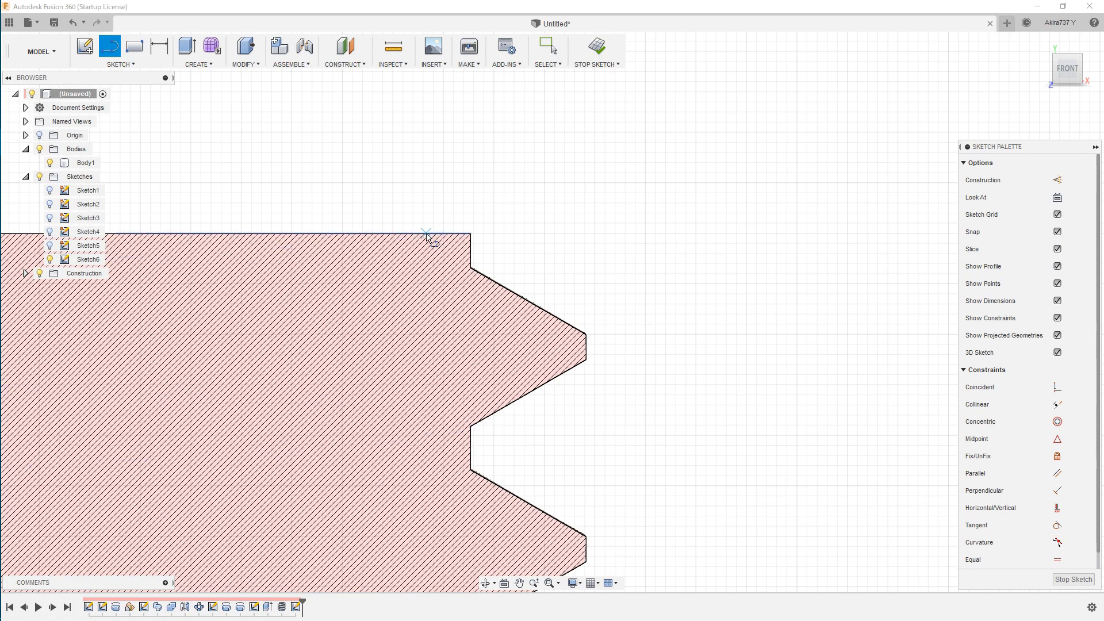
click(426, 234)
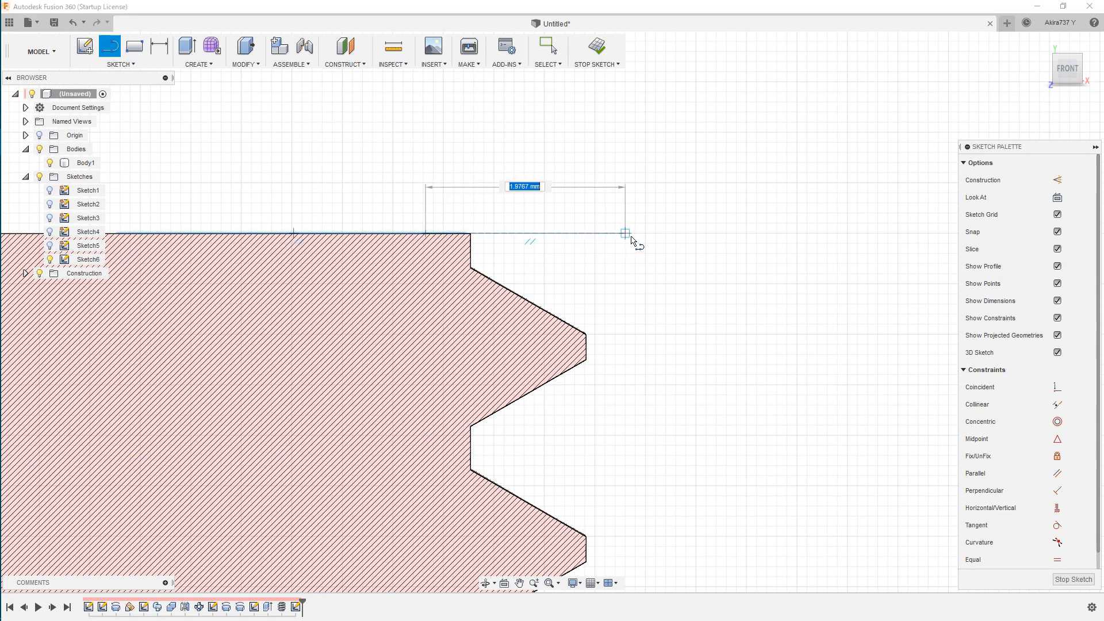
click(696, 233)
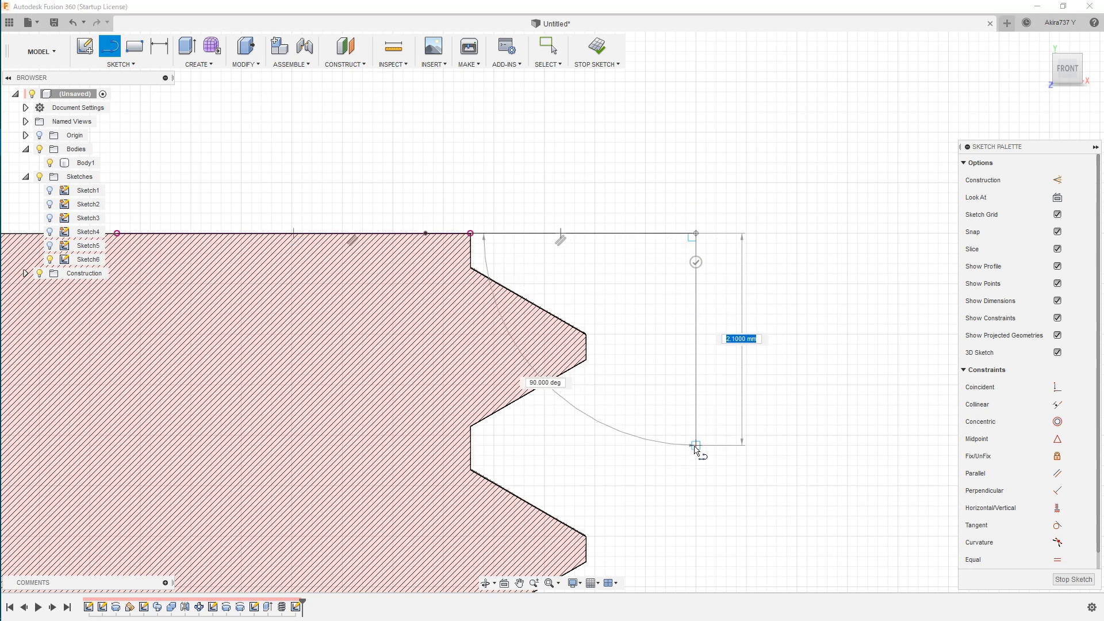
click(696, 445)
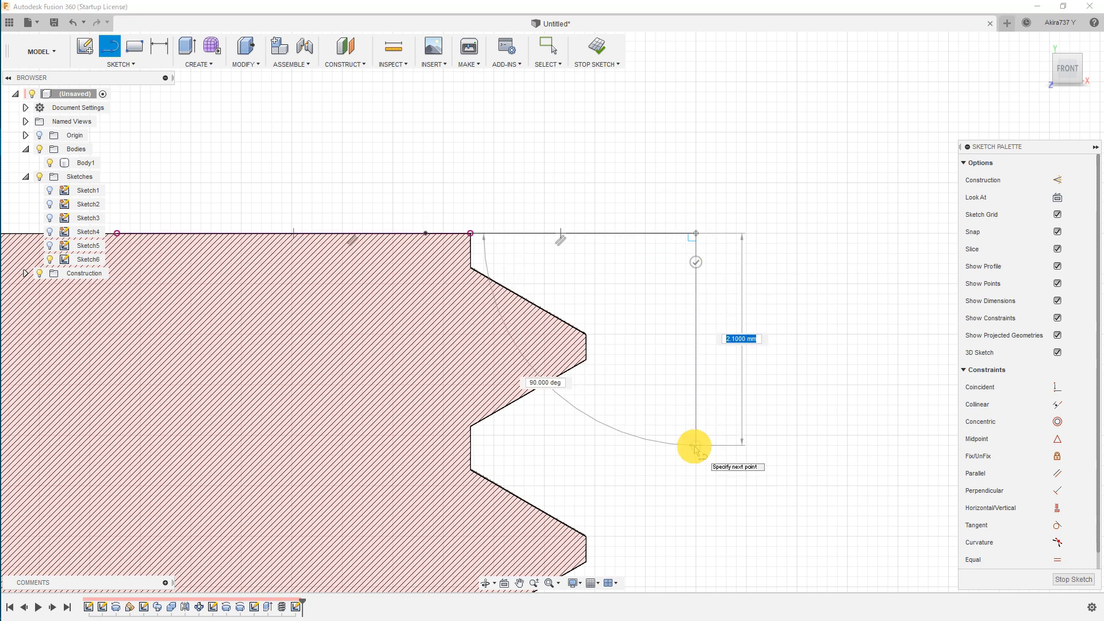
click(425, 233)
Step: Dimension the angle between the triangle's horizontal edge and its sloping edge as 45 degrees
click(154, 52)
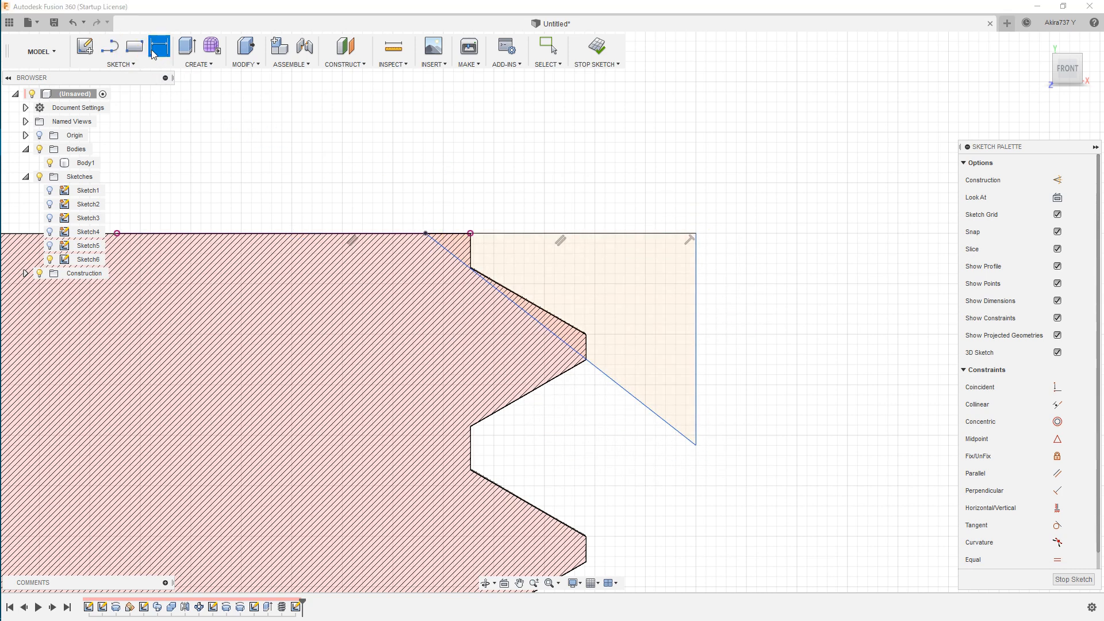
click(616, 233)
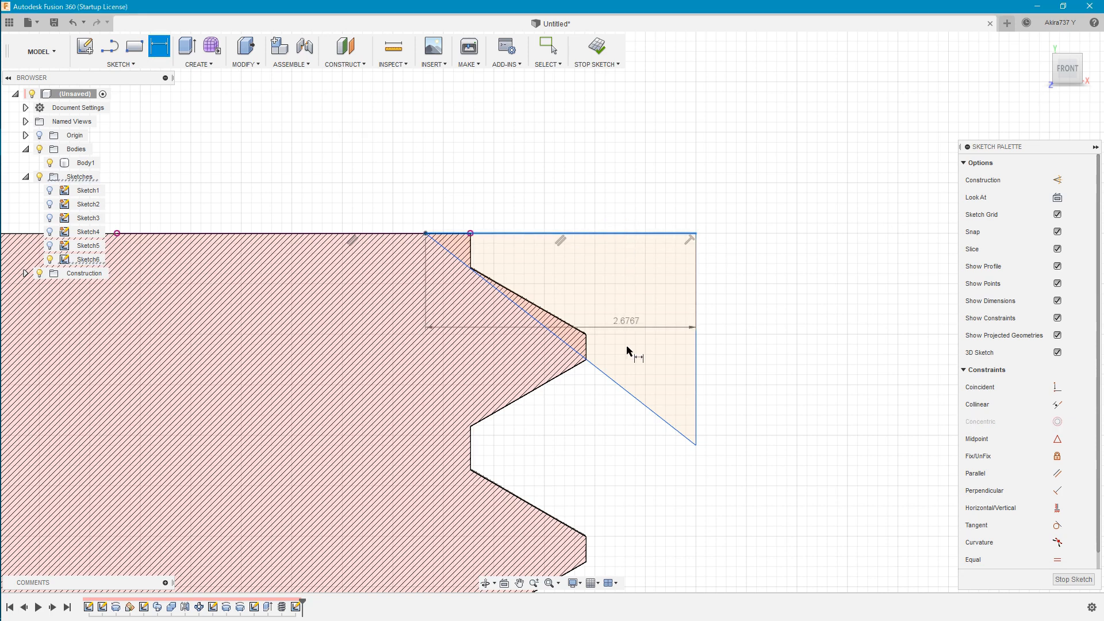
click(620, 385)
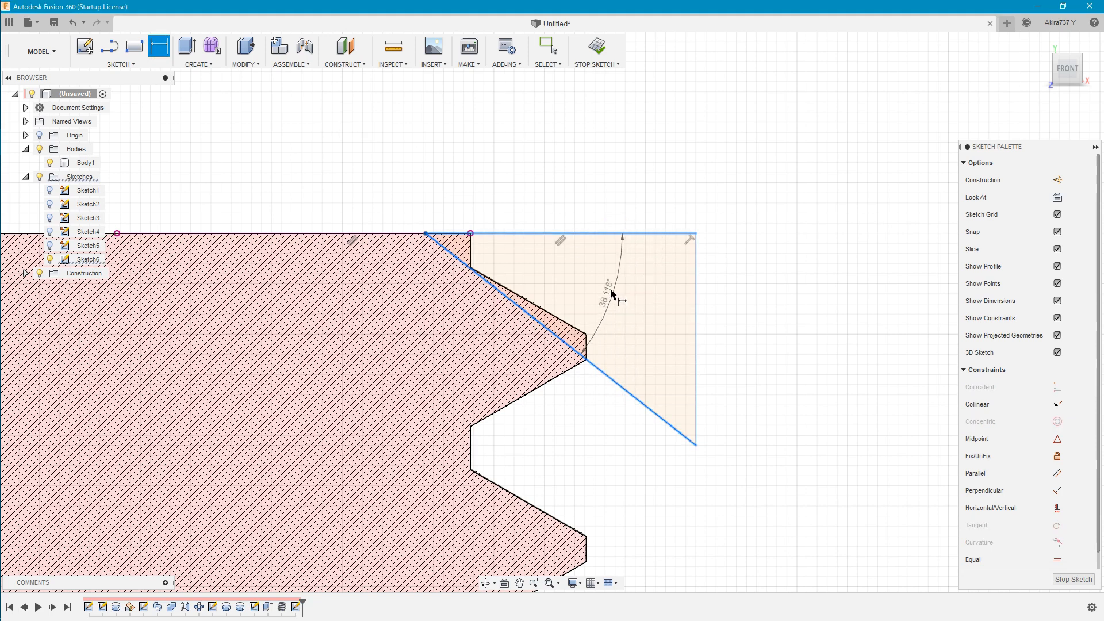
click(609, 287)
text(45)
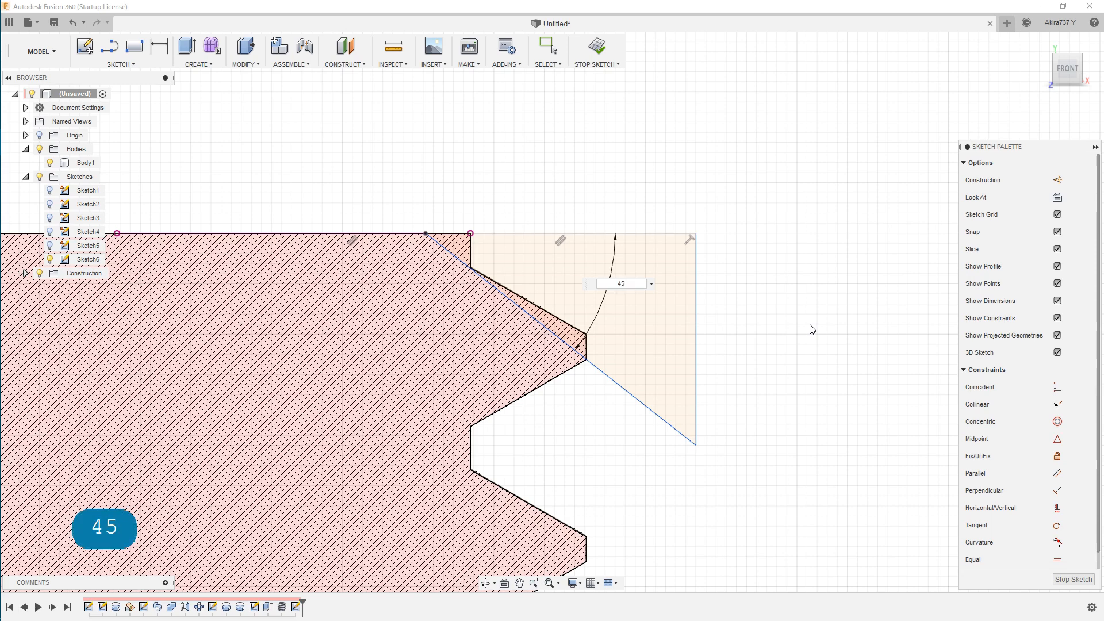
key(Return)
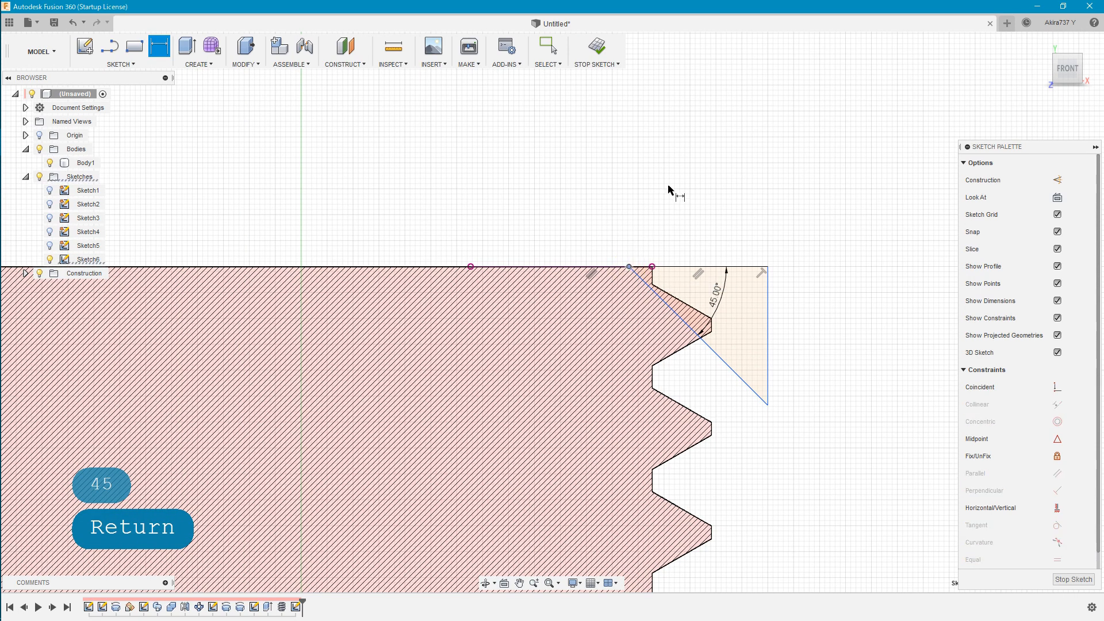
Step: Set the horizontal distance from the origin to the triangle's inner corner to 6.75 mm, finish the sketch and return to the home view
scroll(757, 135, down, 10)
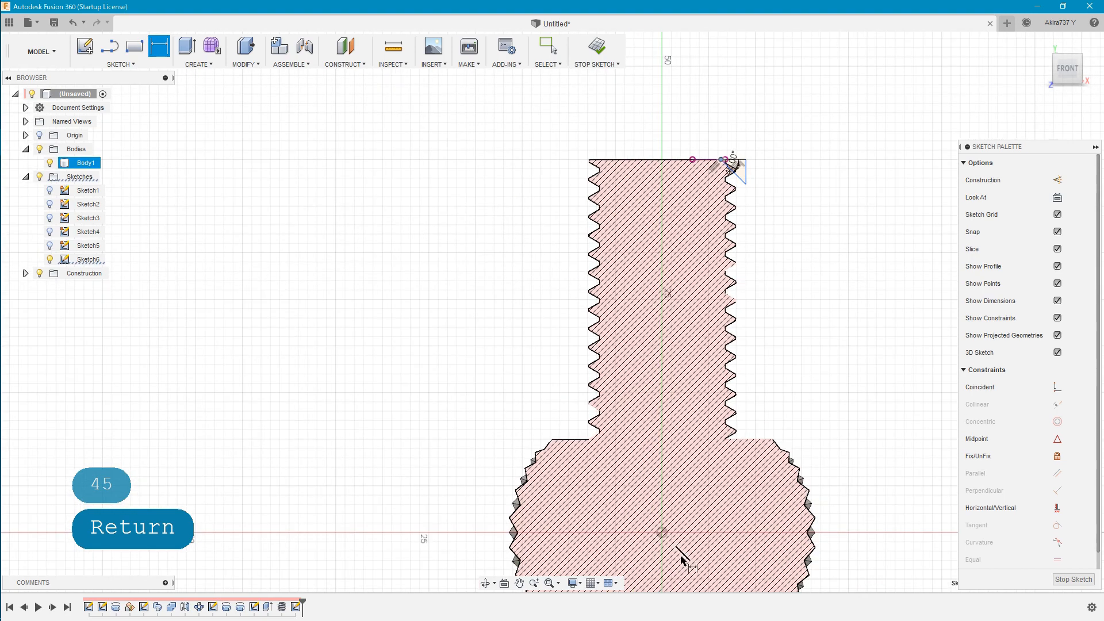
scroll(654, 517, up, 8)
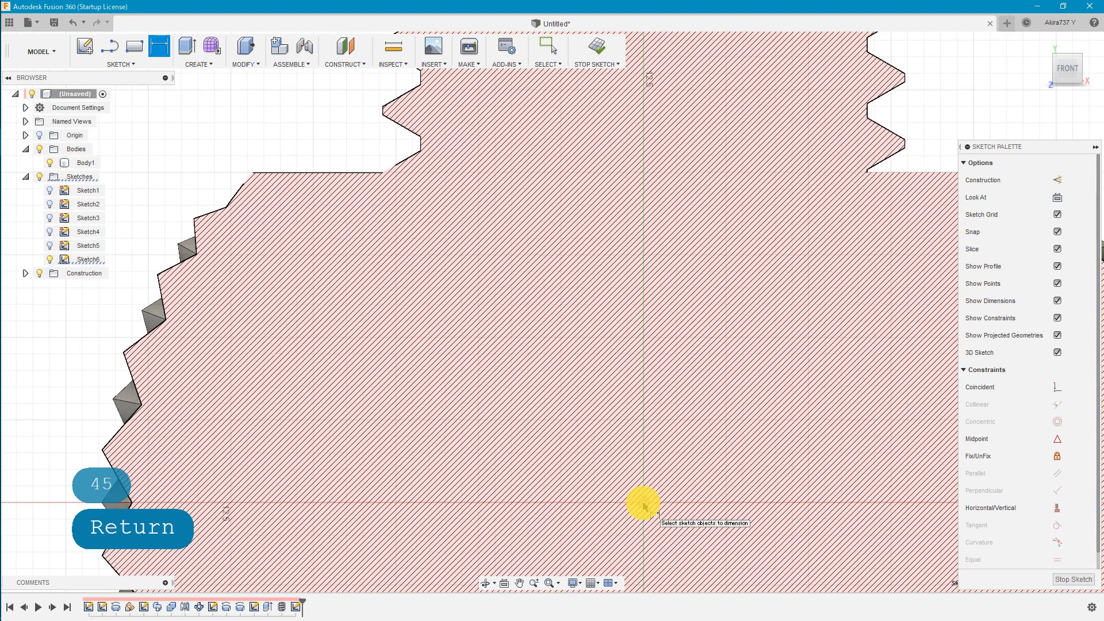
scroll(638, 502, down, 6)
scroll(618, 491, down, 1)
click(619, 498)
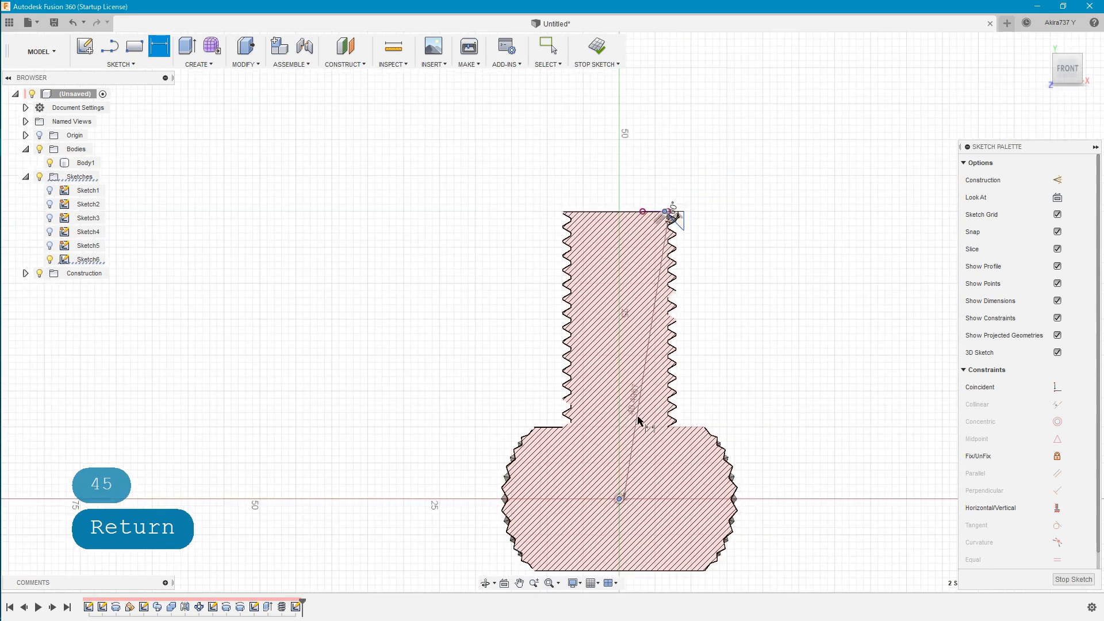
scroll(640, 196, up, 6)
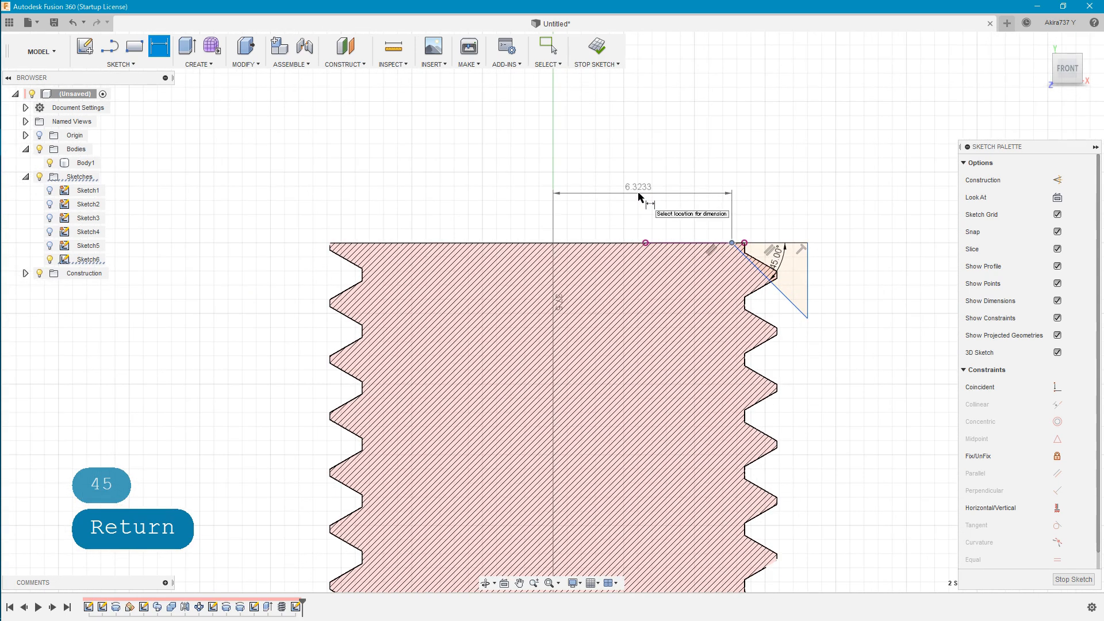
click(639, 196)
text(6.75)
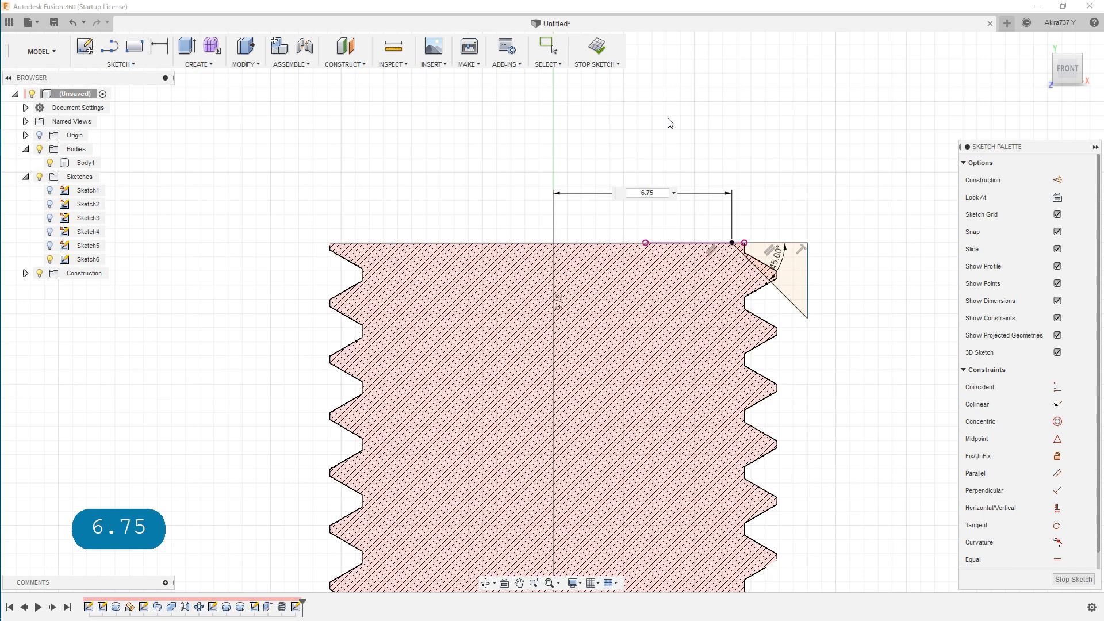
key(Return)
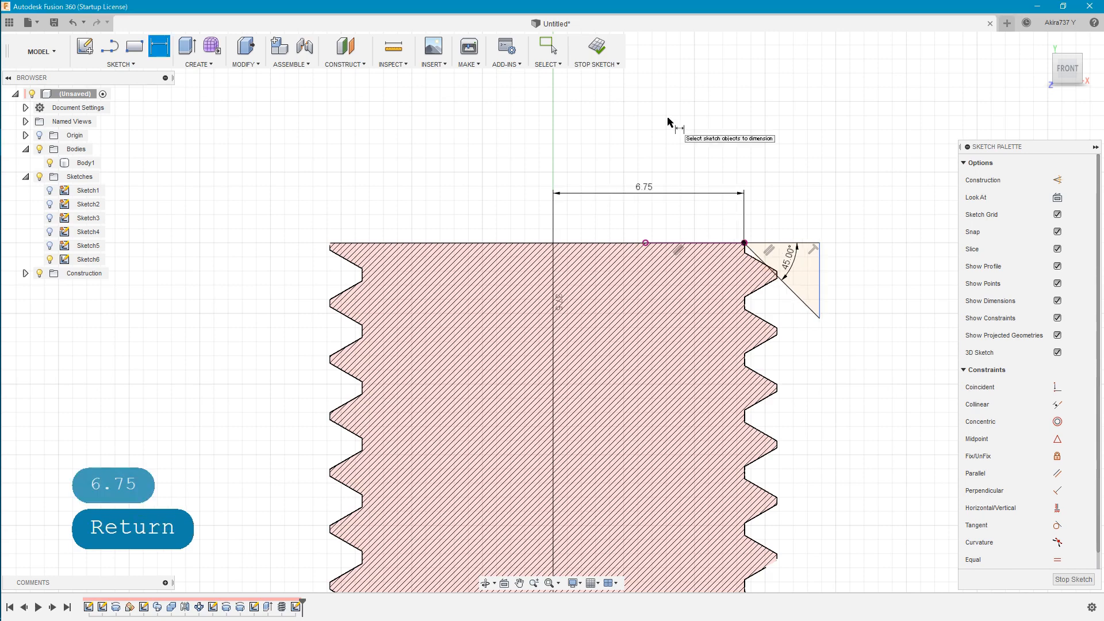
click(593, 48)
click(1039, 41)
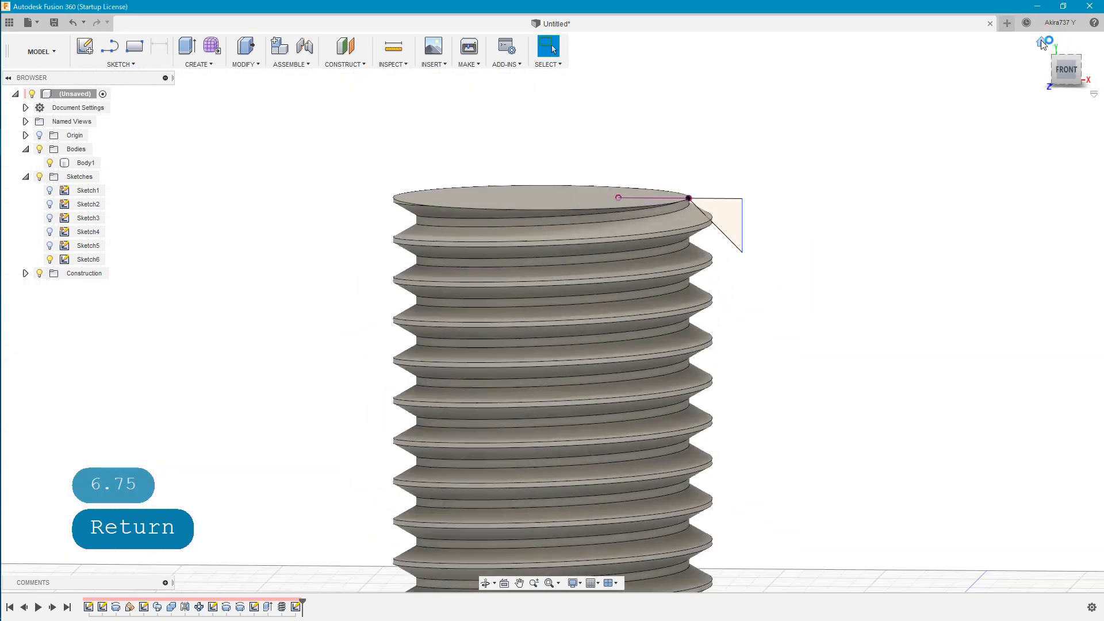
scroll(544, 104, up, 5)
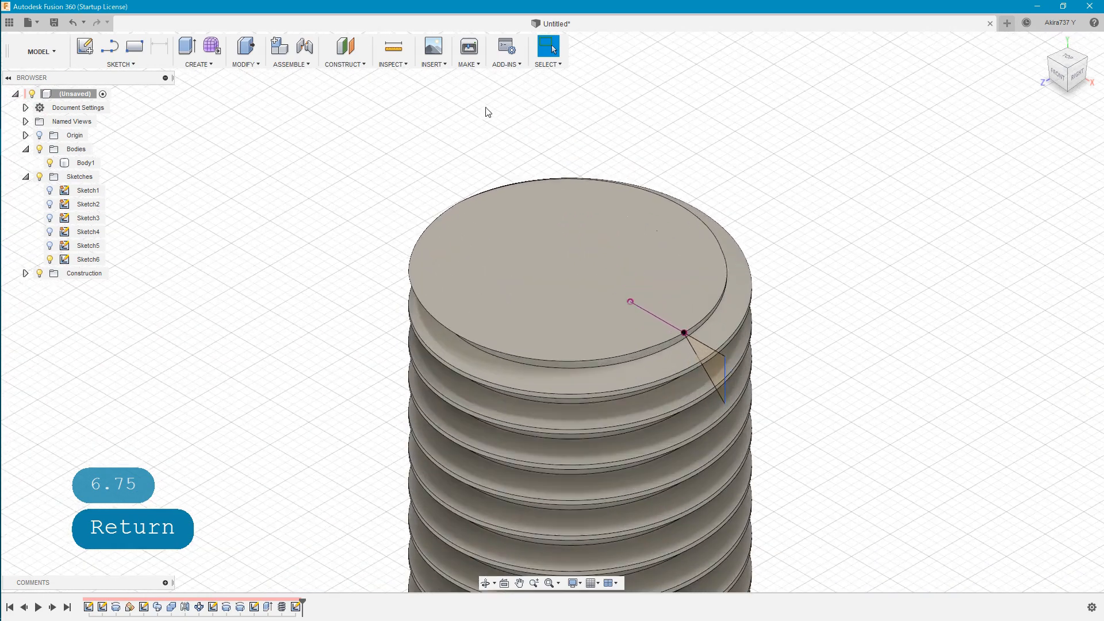
Step: Revolve-cut the triangular profile 360 degrees about the vertical Y axis around the shank's end, and hide its sketch
click(203, 68)
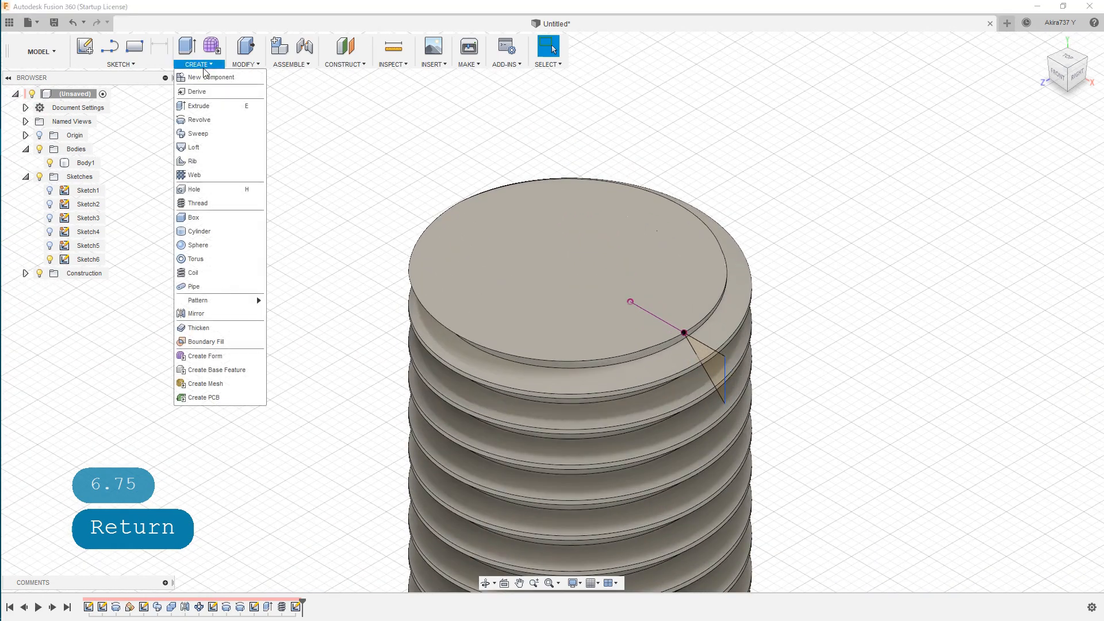
click(204, 108)
click(712, 365)
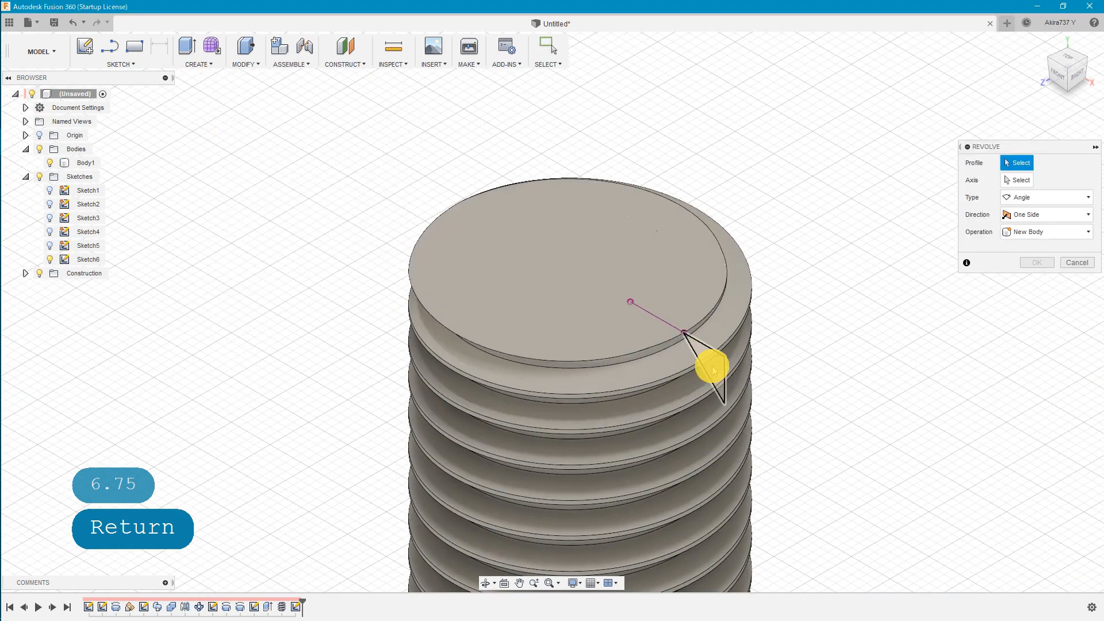
click(1014, 183)
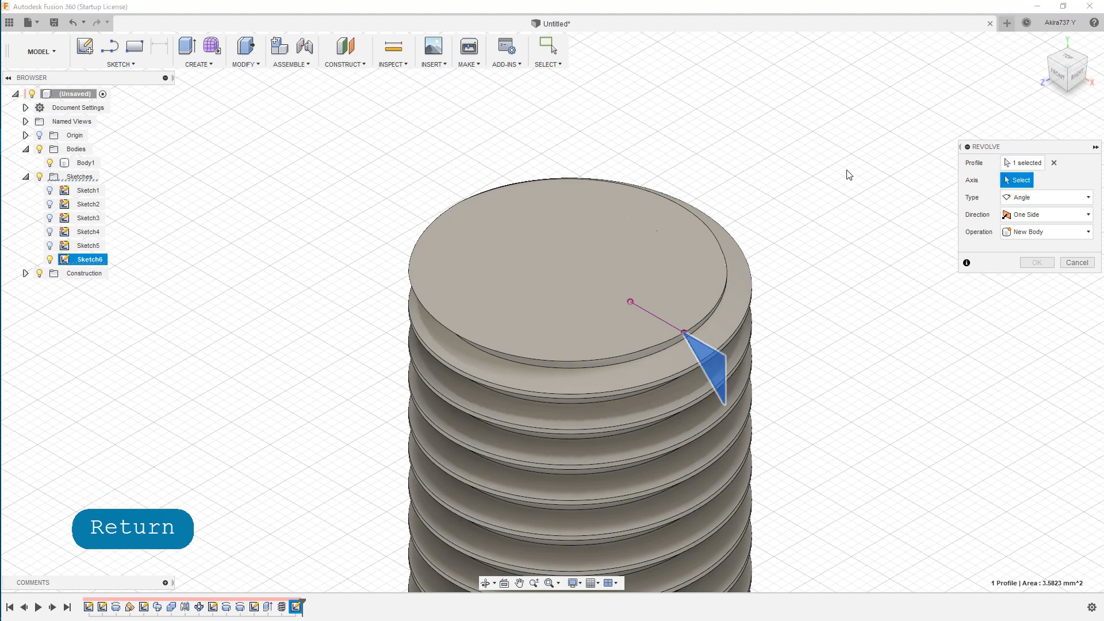
scroll(582, 105, down, 5)
scroll(569, 508, up, 3)
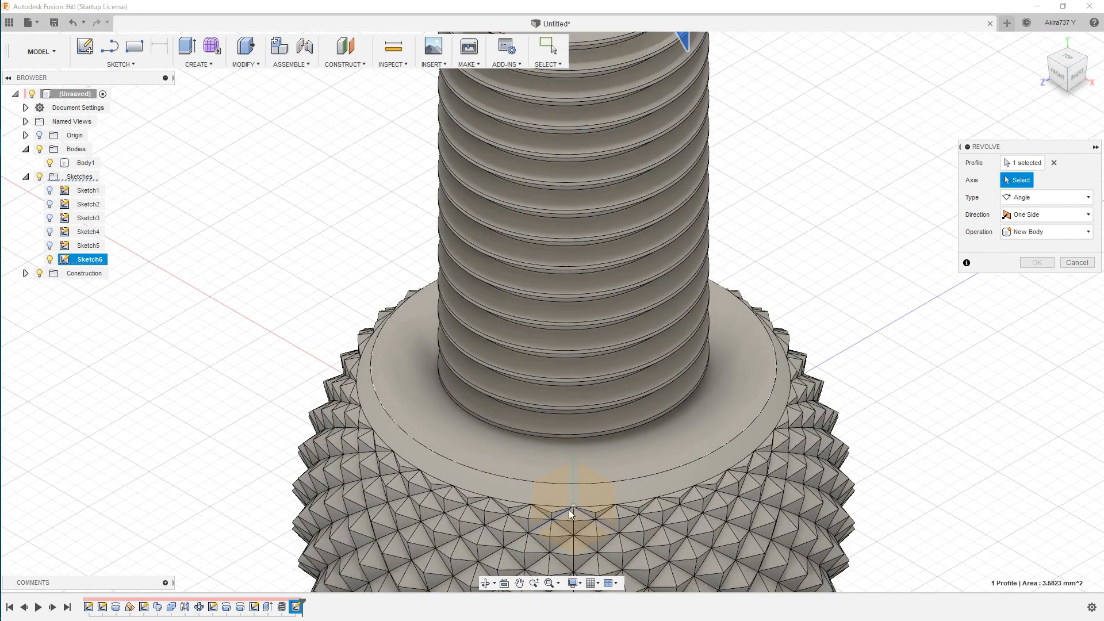
click(574, 471)
scroll(587, 504, down, 4)
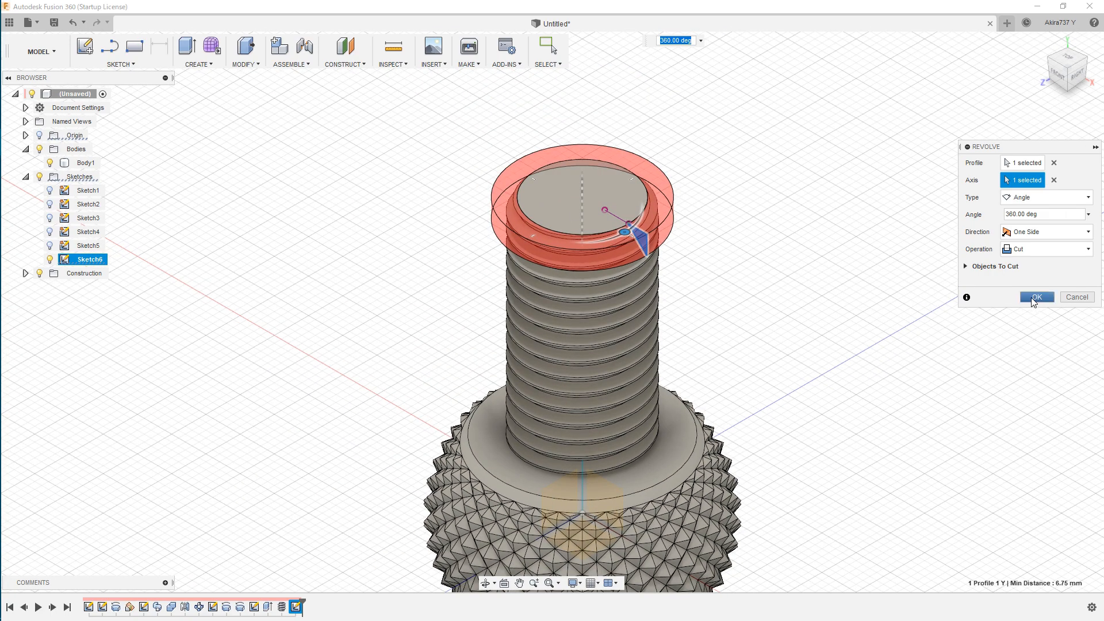
click(1035, 298)
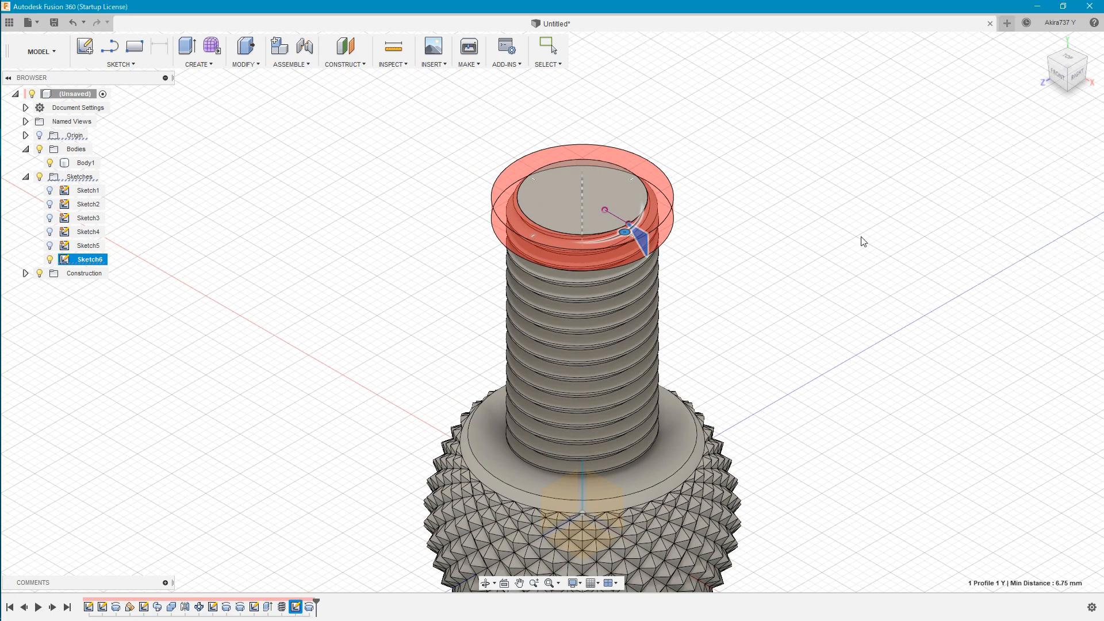
click(50, 259)
Step: Switch to the Render workspace, collapse the rendering gallery and frame the whole part from a lower viewing angle
scroll(351, 281, down, 3)
scroll(384, 450, up, 4)
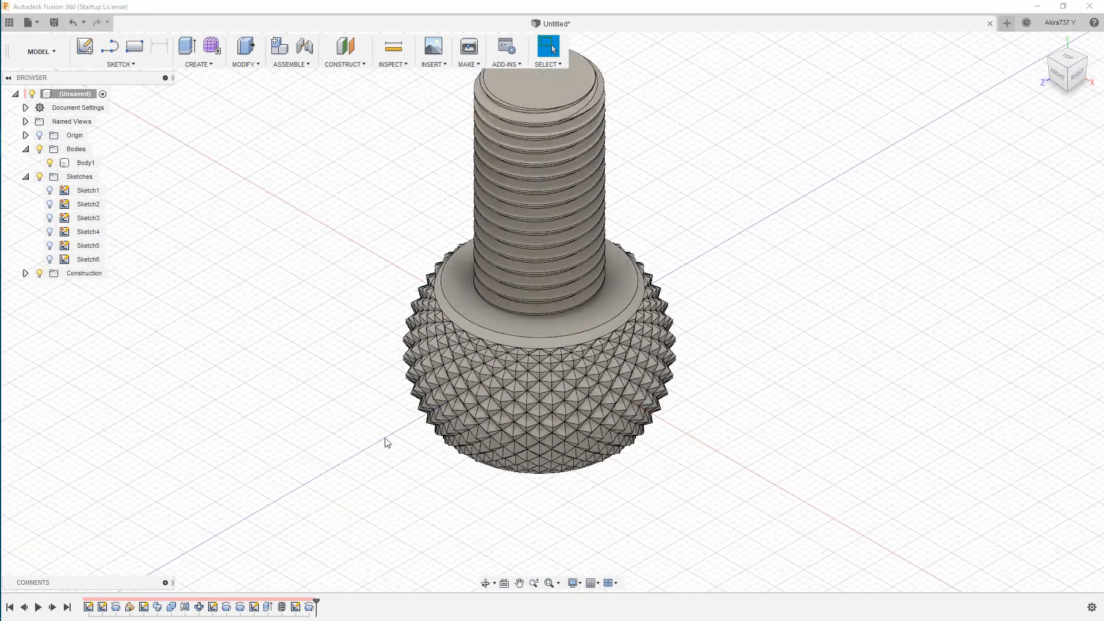
scroll(365, 433, down, 3)
shift+middle_drag(330, 394, 435, 382)
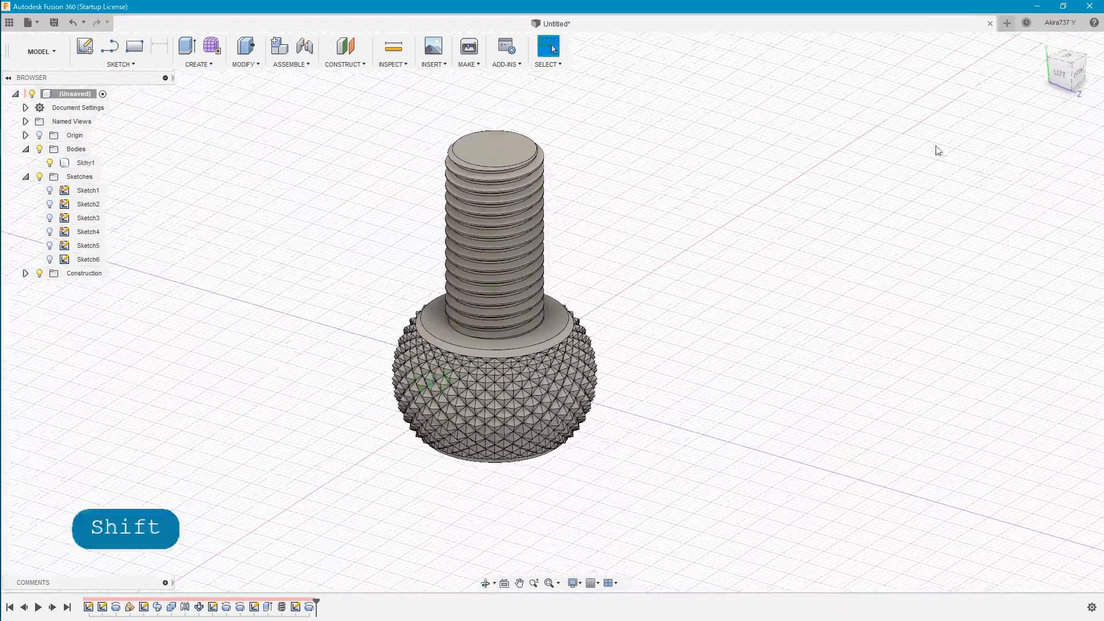
click(1042, 46)
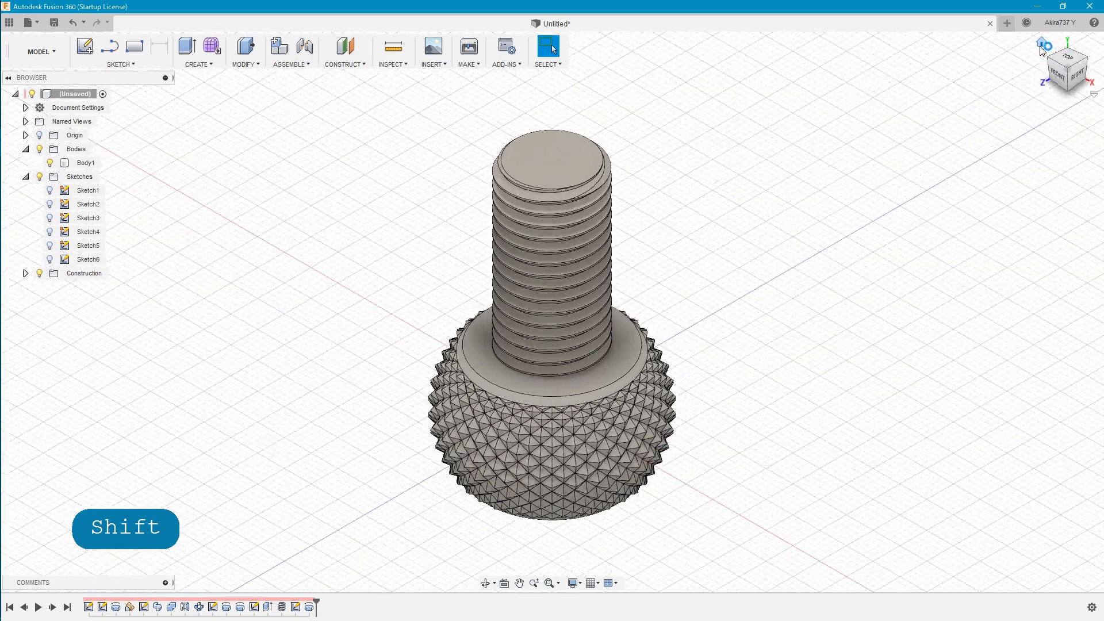
click(38, 53)
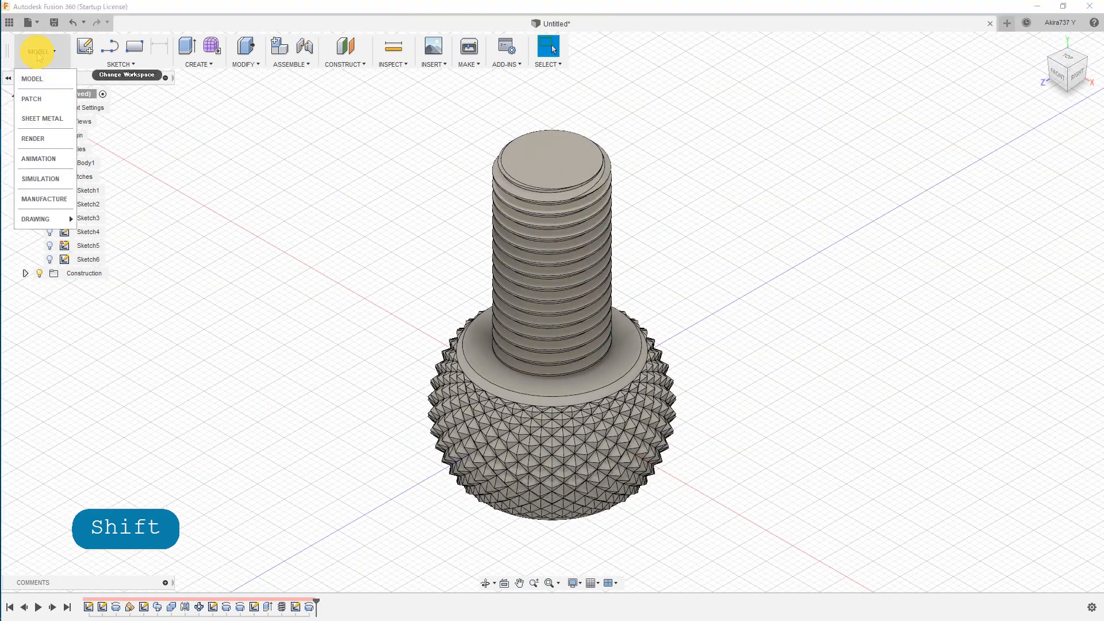
click(40, 138)
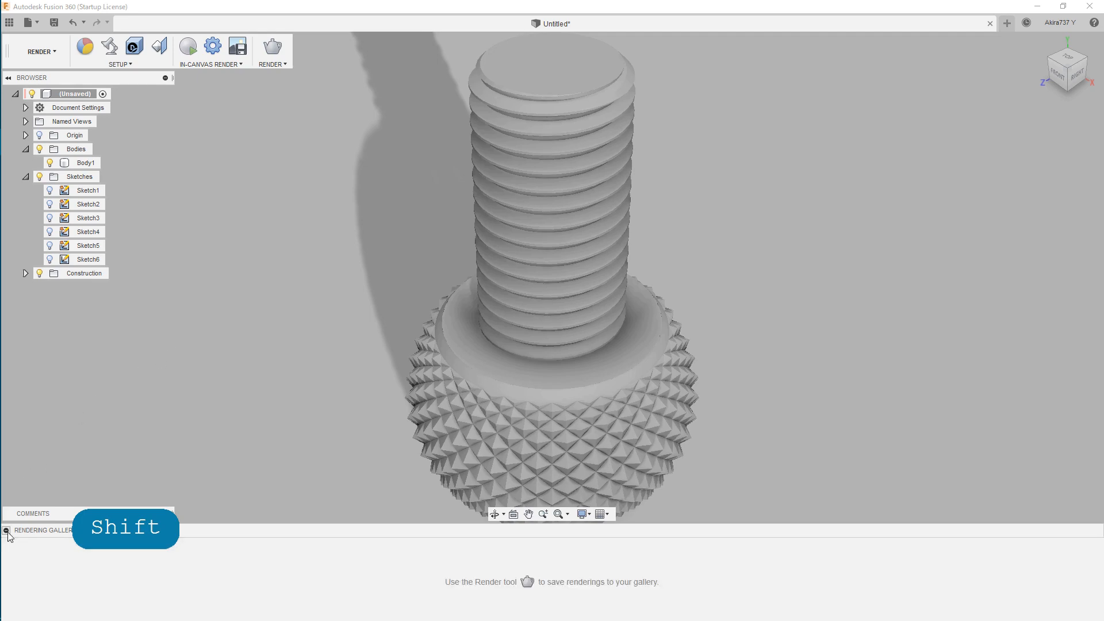
click(7, 531)
shift+click(482, 298)
shift+middle_drag(482, 298, 557, 322)
shift+middle_drag(405, 369, 413, 348)
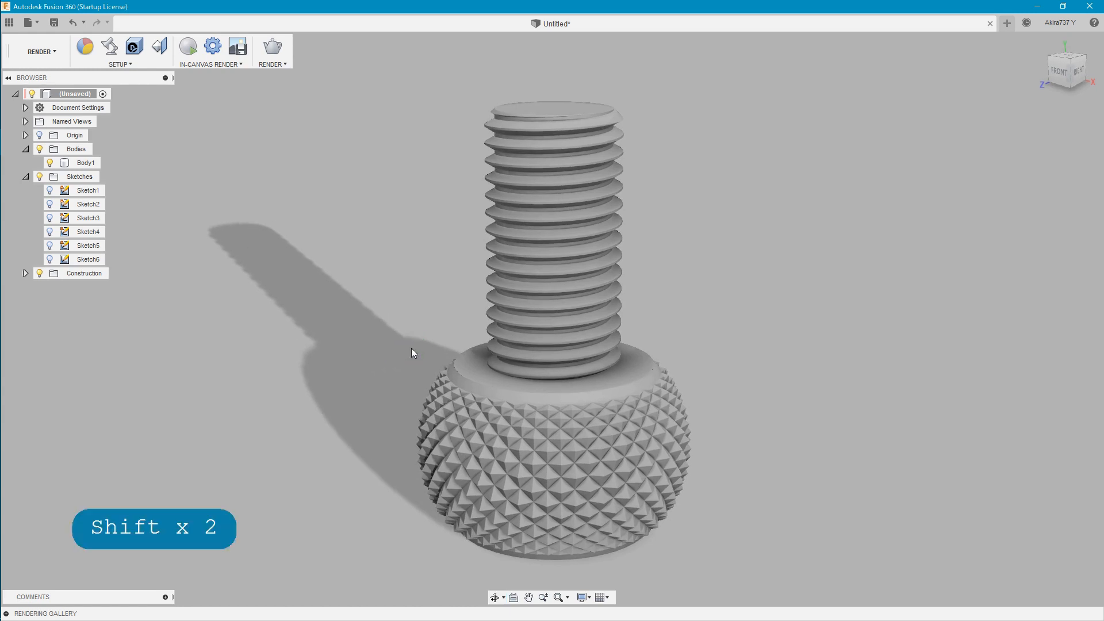
Step: Set the environment brightness in the scene settings to 1500 lx
click(110, 46)
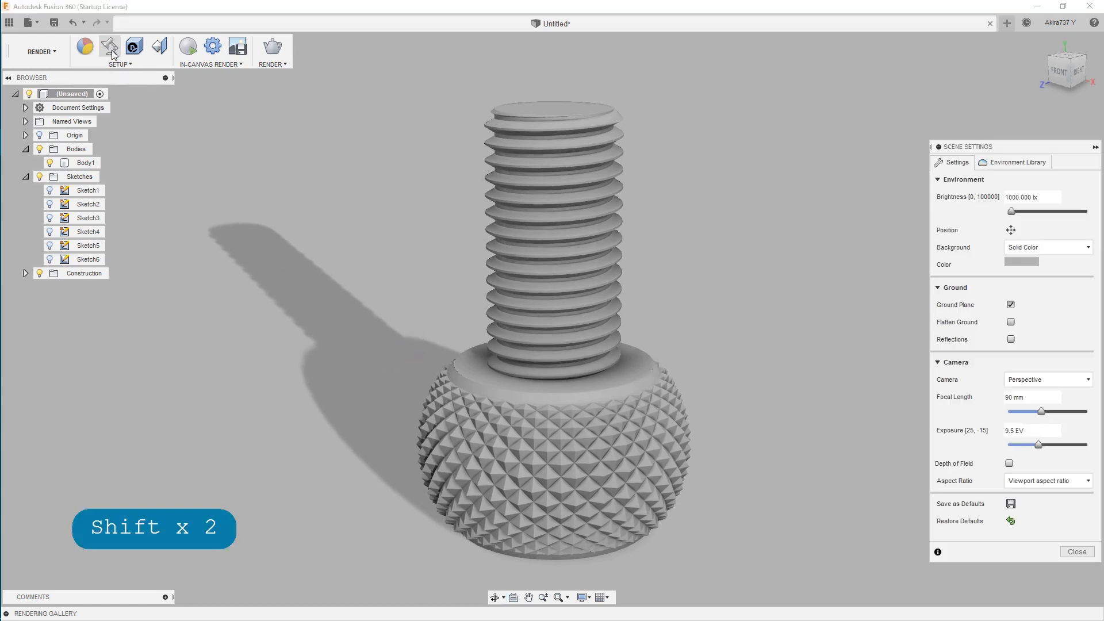
click(1010, 197)
text(5)
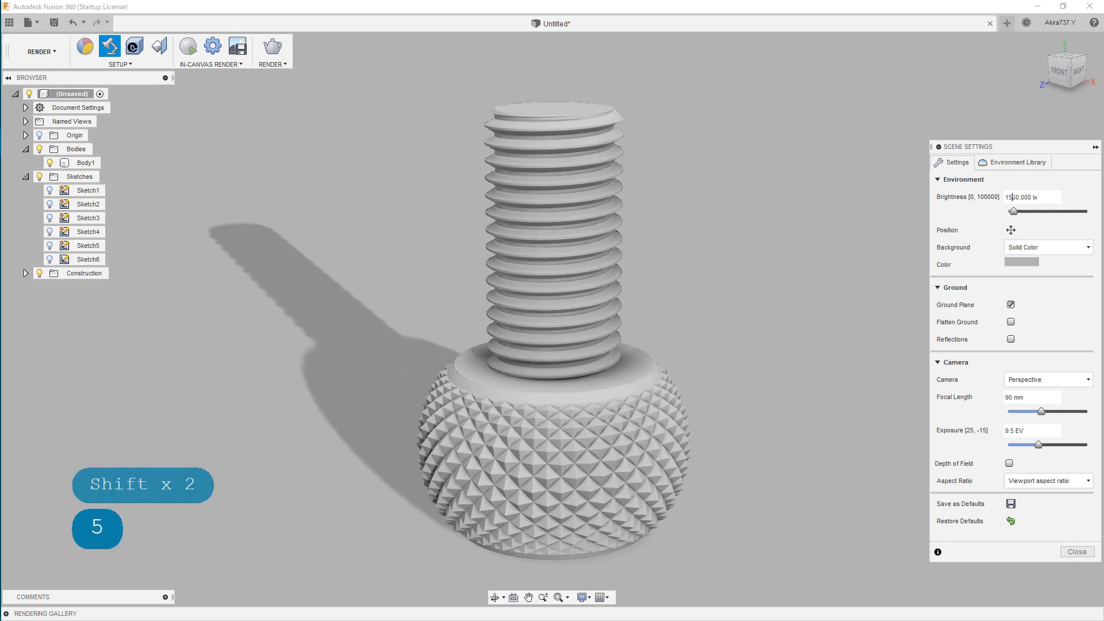
Step: Set the scene's solid background colour to near-white, RGB 247, 247, 247
click(1018, 263)
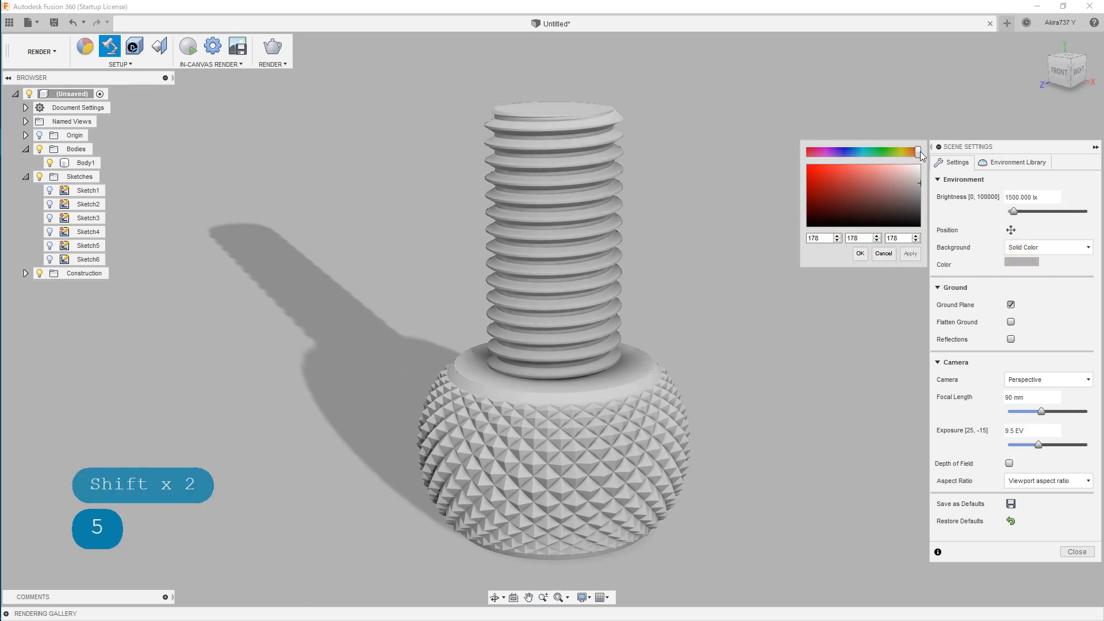
drag(920, 151, 926, 174)
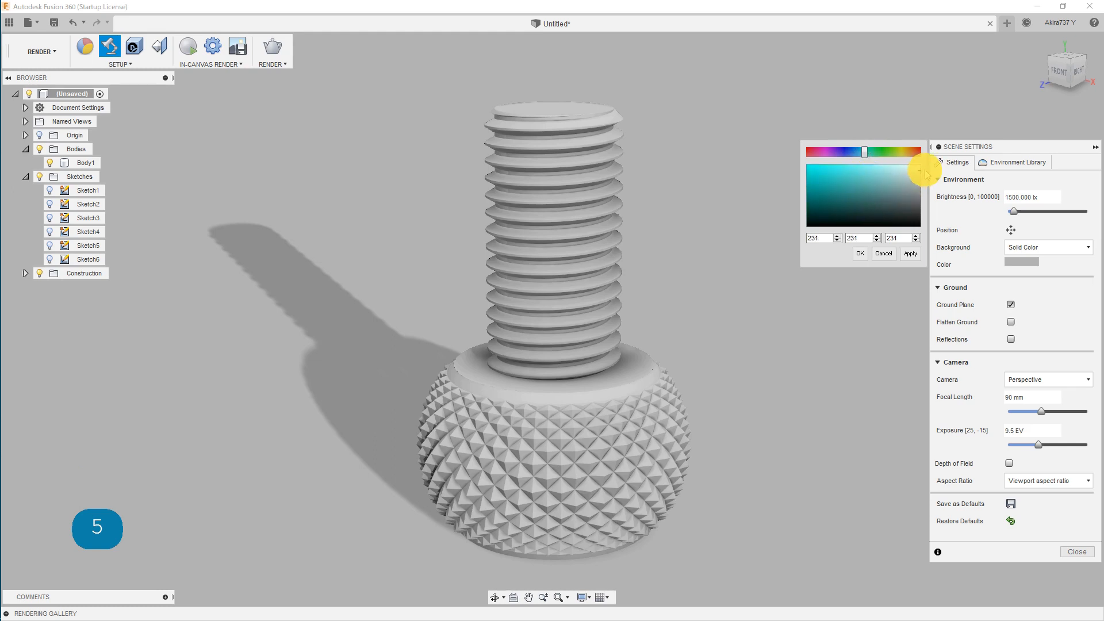
click(909, 254)
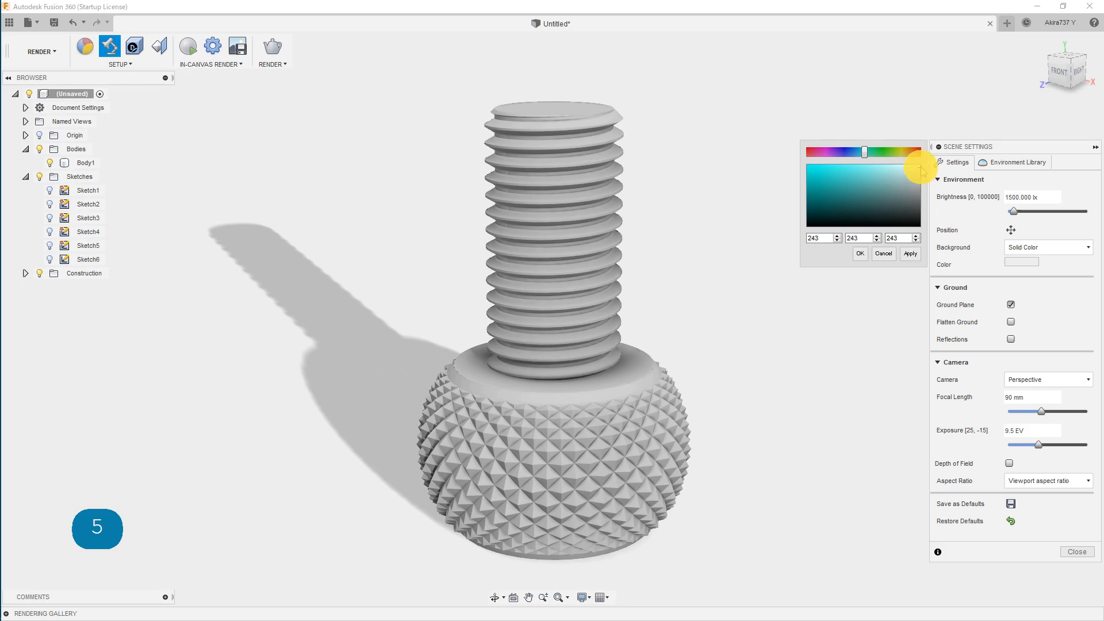
click(911, 255)
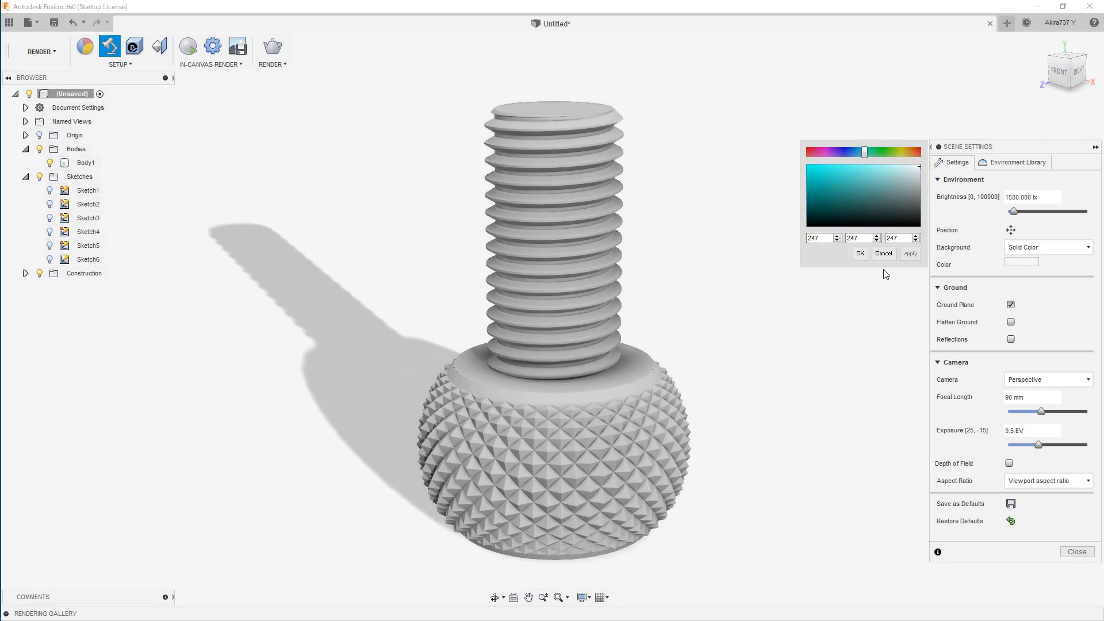
click(860, 255)
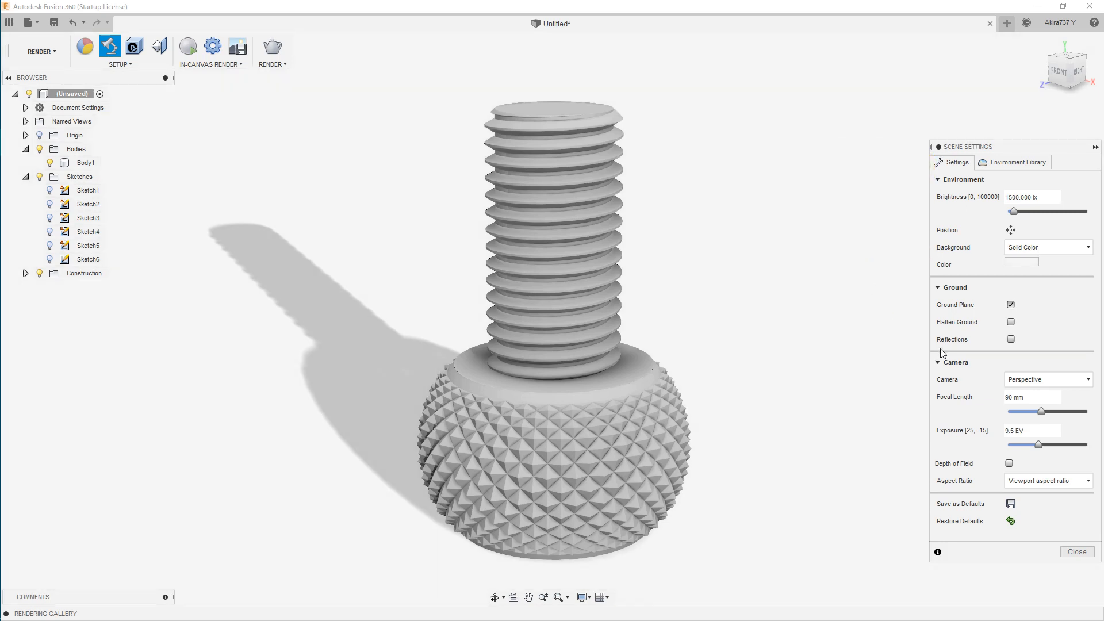
Step: Enable Flatten Ground and Reflections, and set the perspective camera's focal length to 50 mm
click(1011, 323)
click(1011, 340)
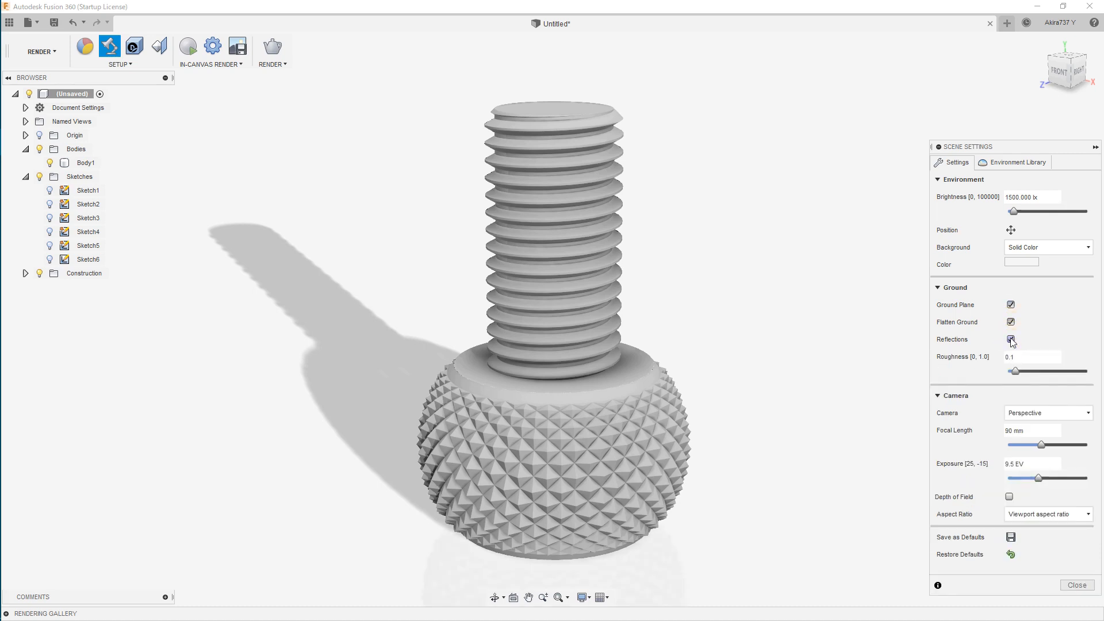
drag(1008, 431, 999, 432)
text(5)
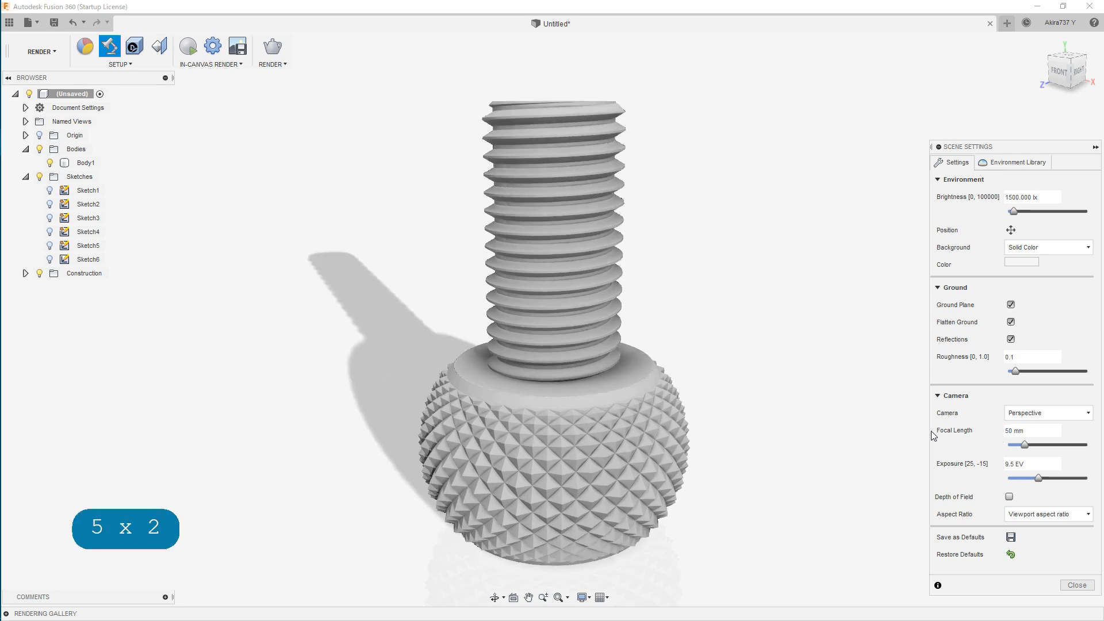
shift+middle_drag(791, 404, 786, 386)
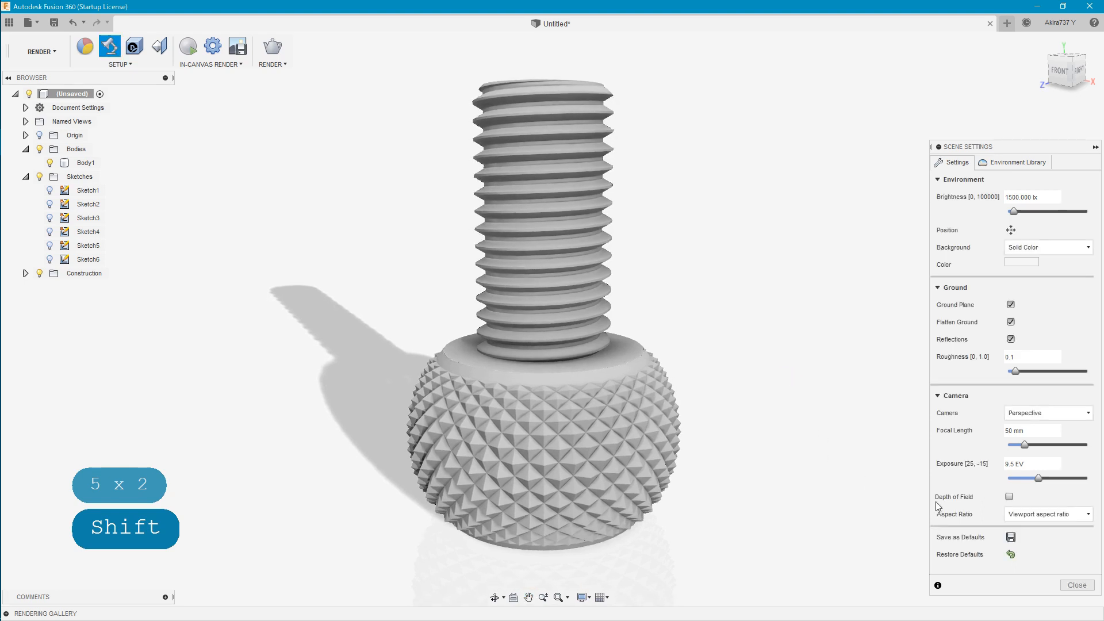
click(1076, 585)
Step: Apply the opaque Plastic - Matte (Yellow) appearance to the whole knob body
click(85, 46)
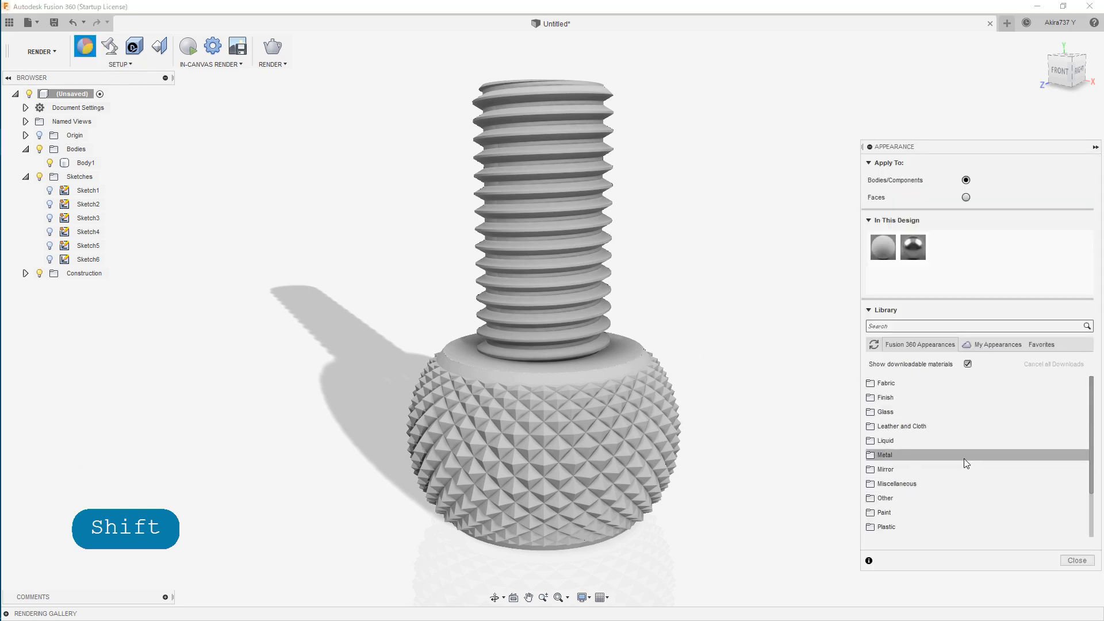
scroll(963, 458, down, 1)
click(943, 483)
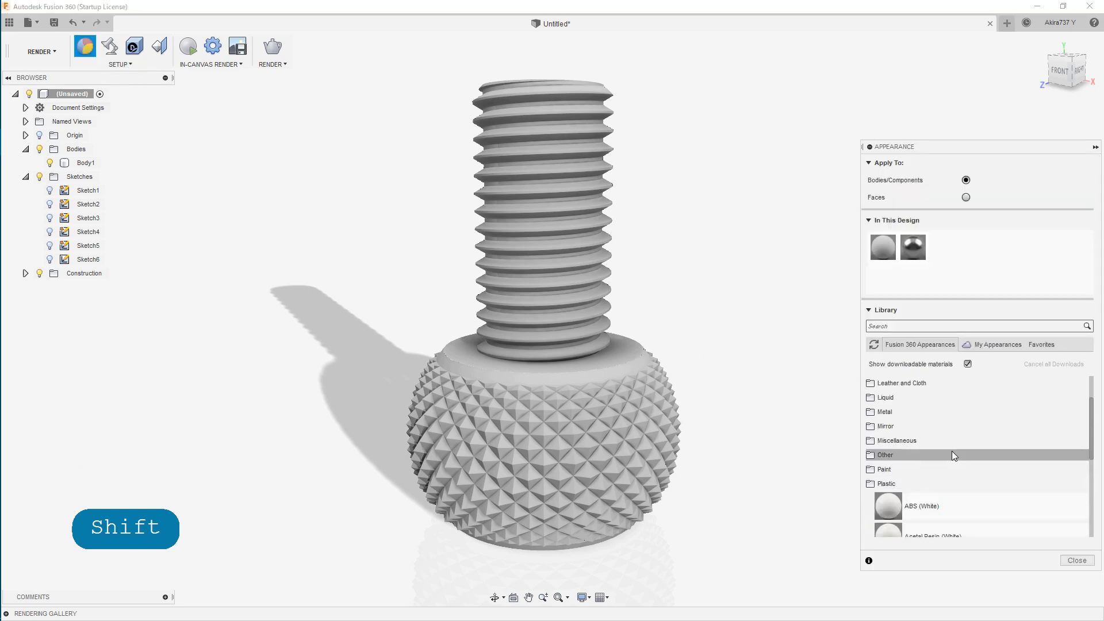
scroll(951, 450, down, 3)
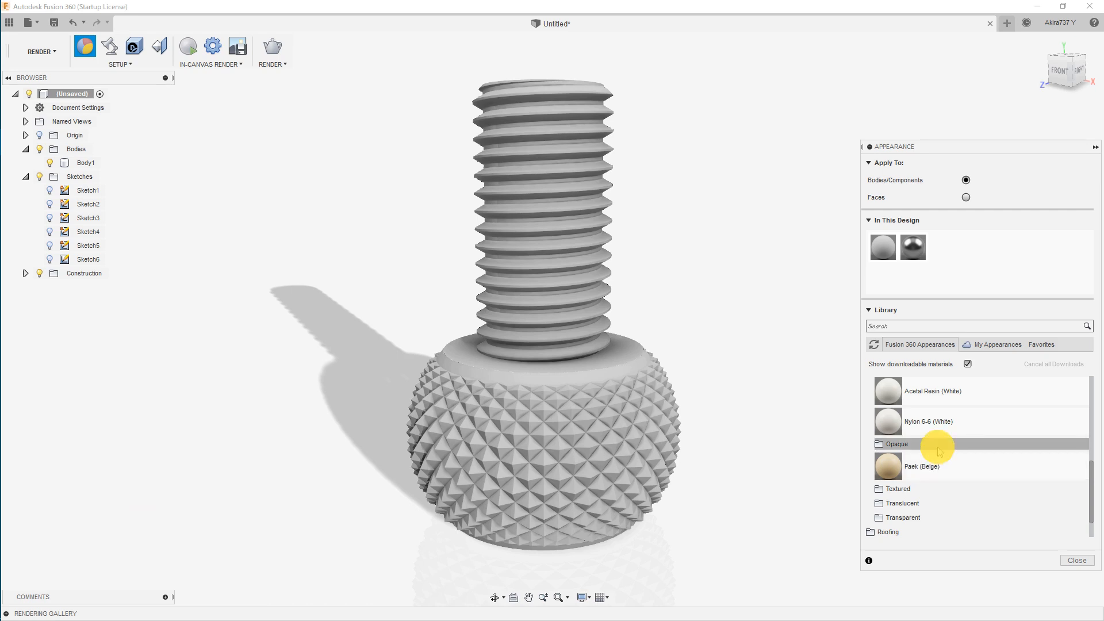
click(938, 446)
scroll(942, 444, down, 7)
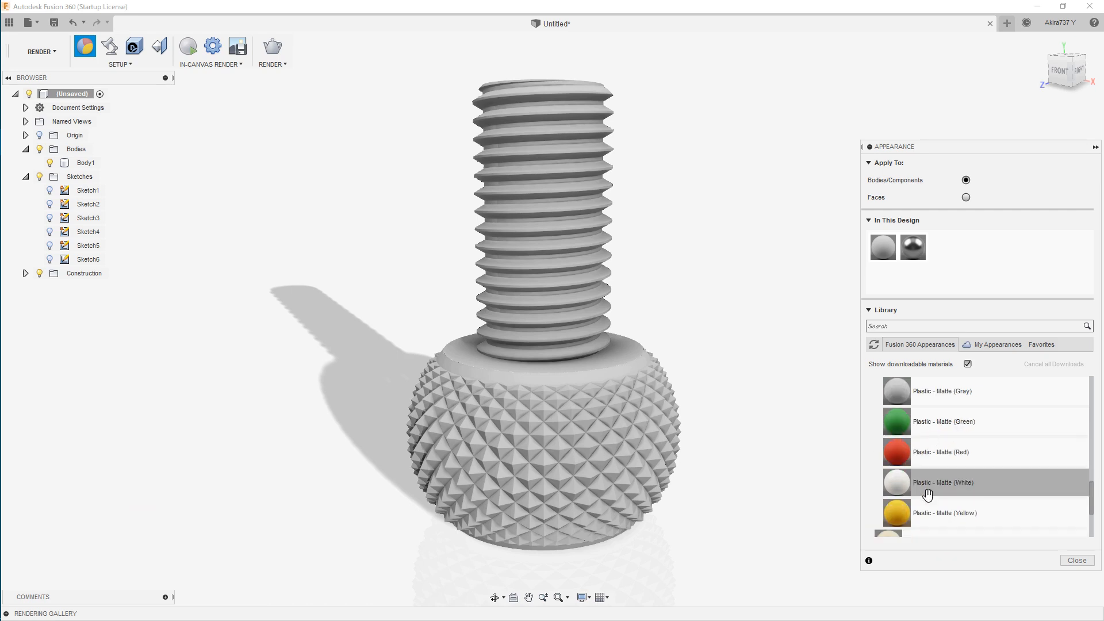
click(894, 514)
drag(894, 514, 603, 401)
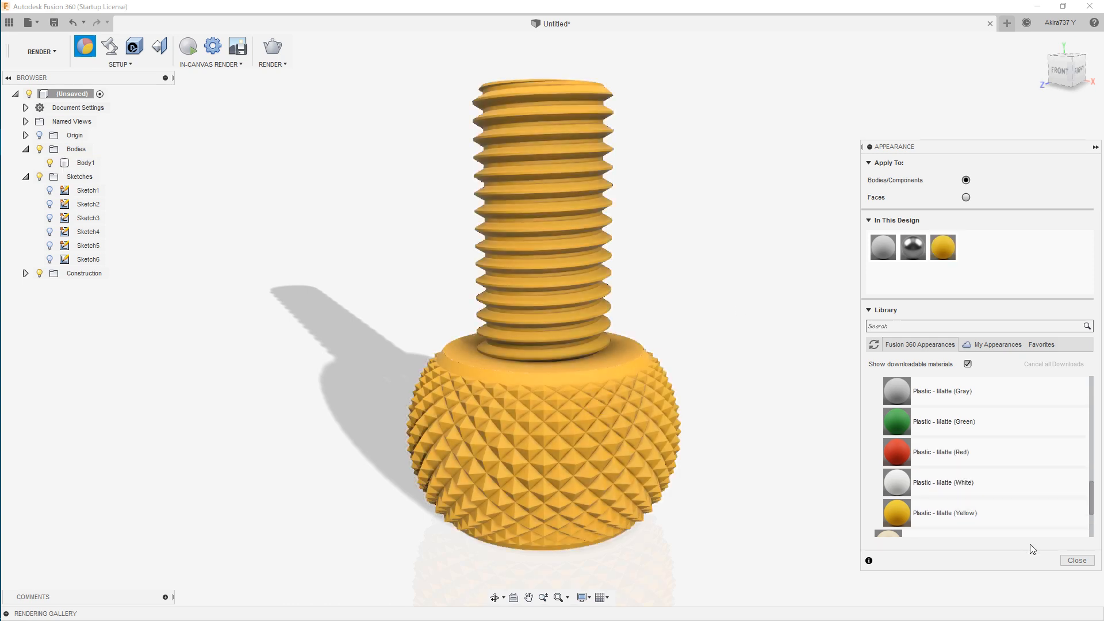
click(1075, 561)
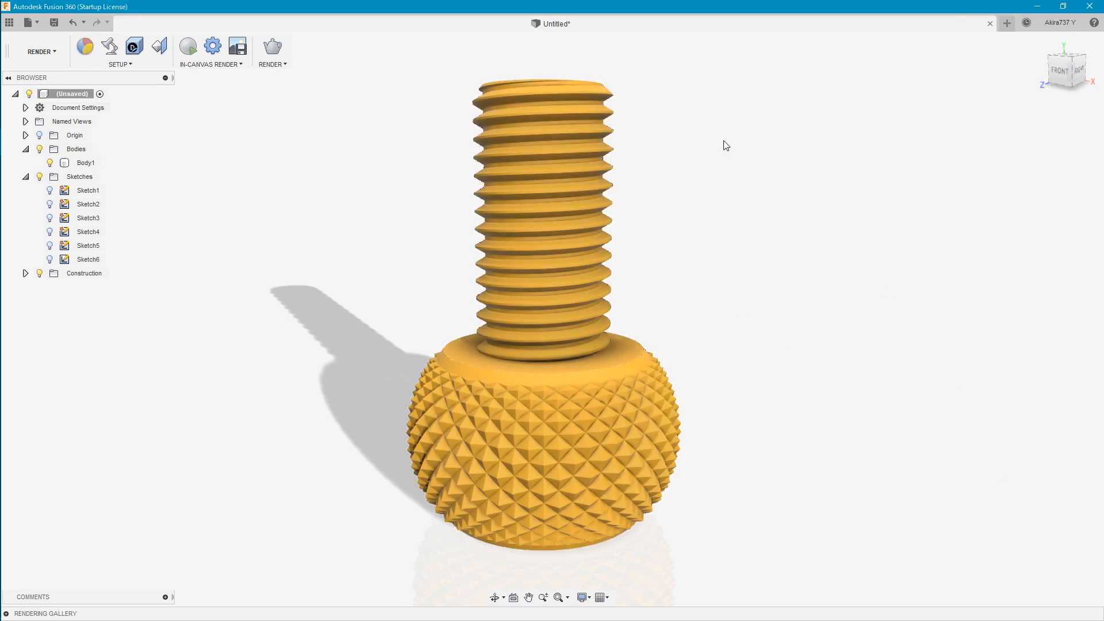
Step: Start an in-canvas render of the yellow knob
click(190, 47)
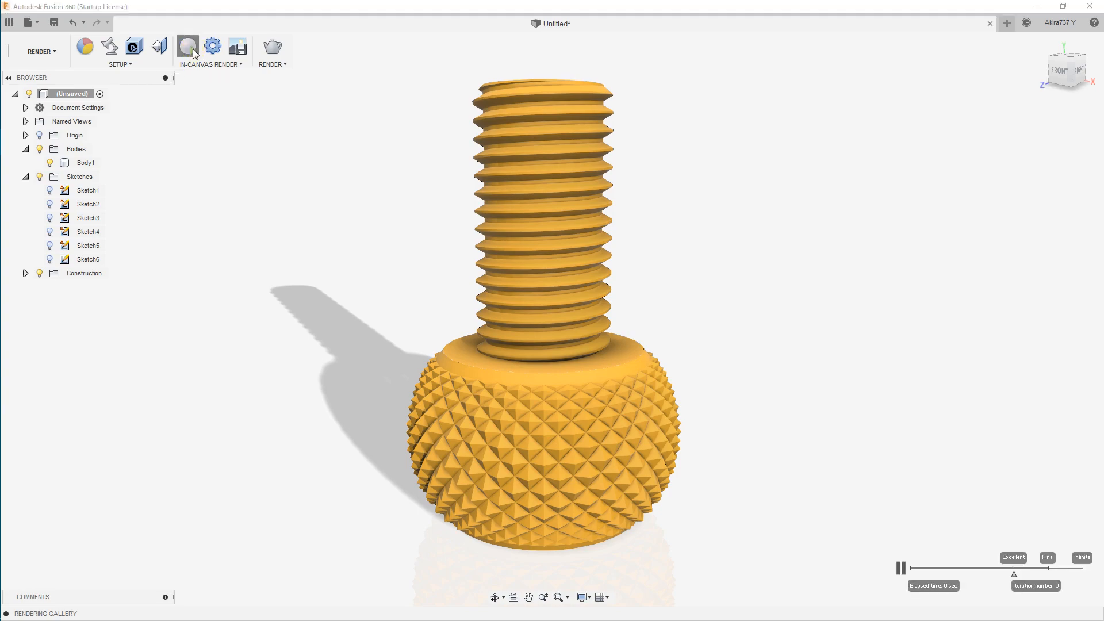